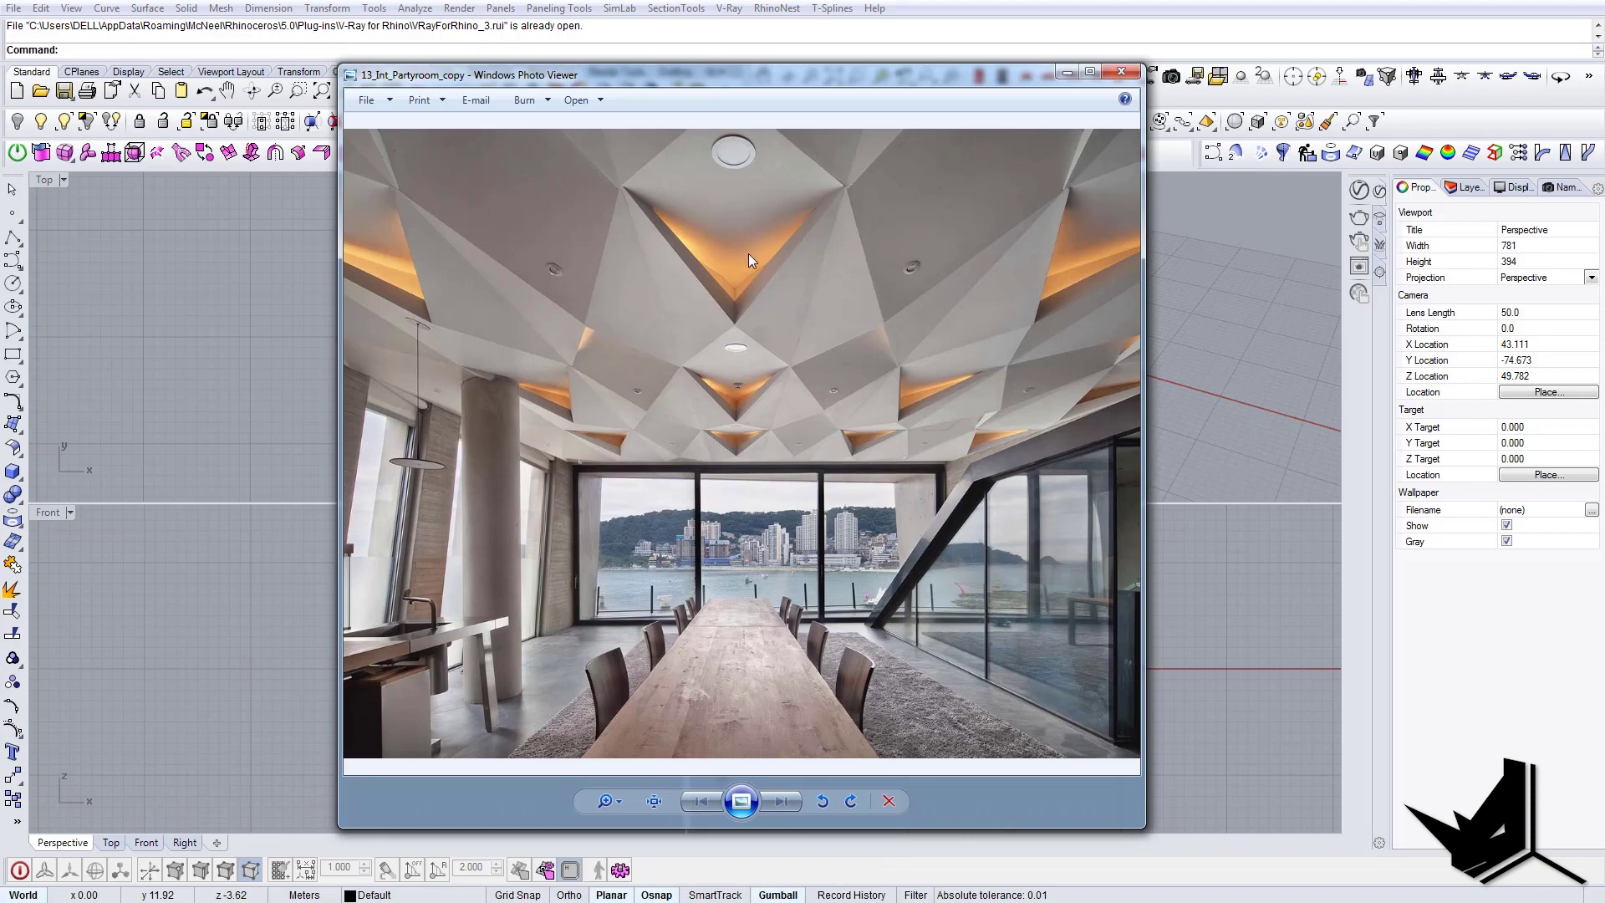
- Move the ceiling reference photo out of the modelling area and maximize the Top viewport
left_click_drag(920, 78, 1604, 410)
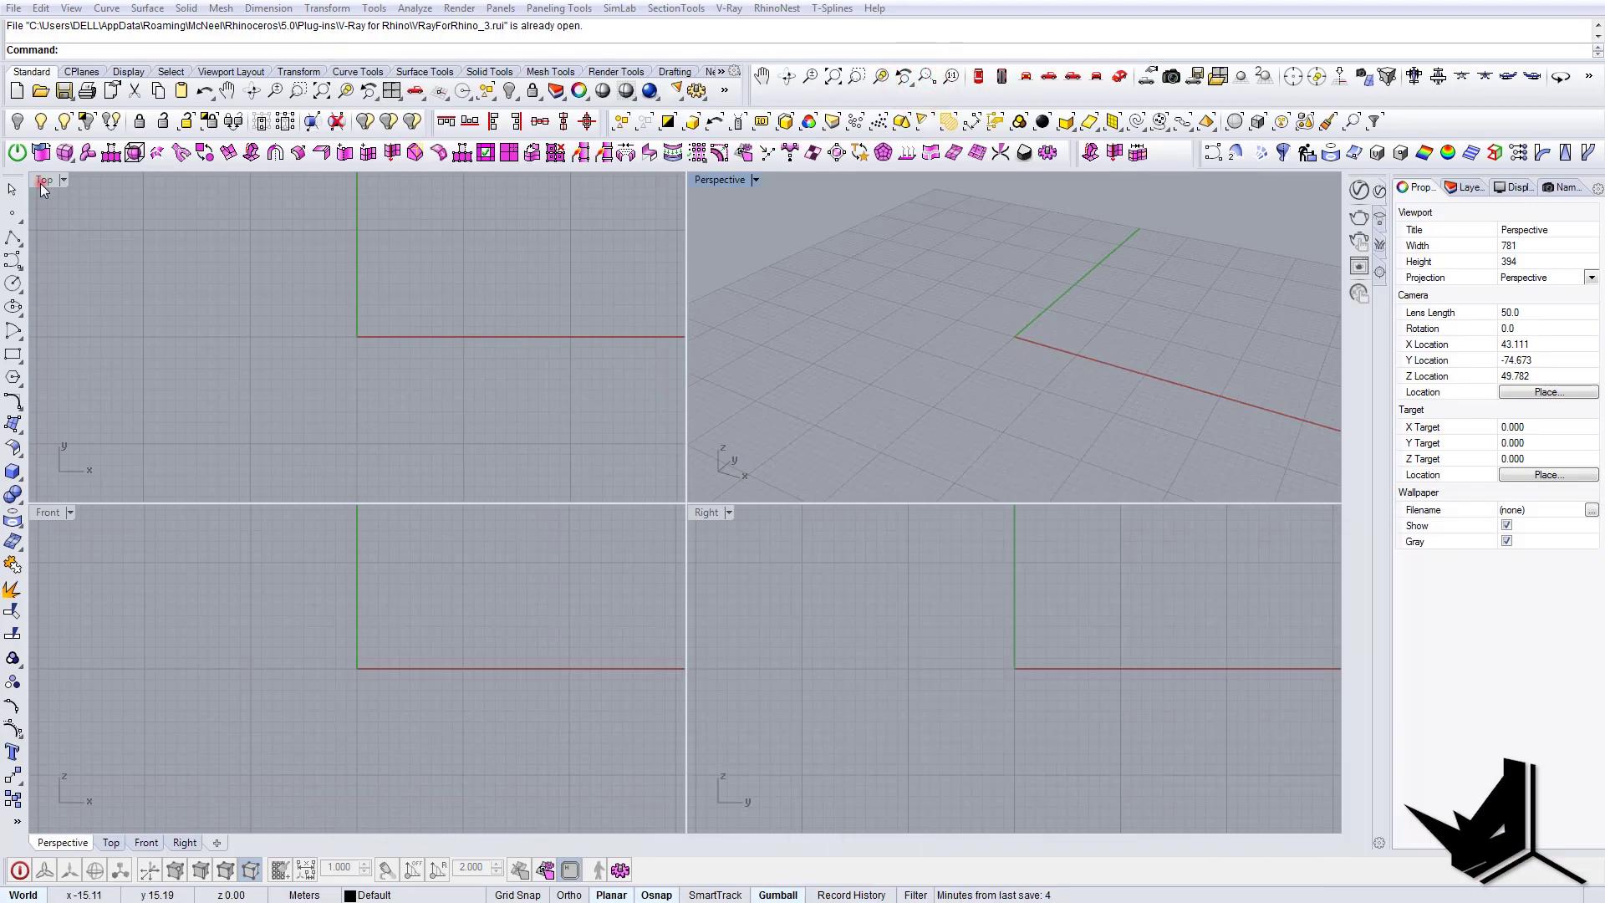
double_click(42, 181)
scroll(608, 563, "down", 4)
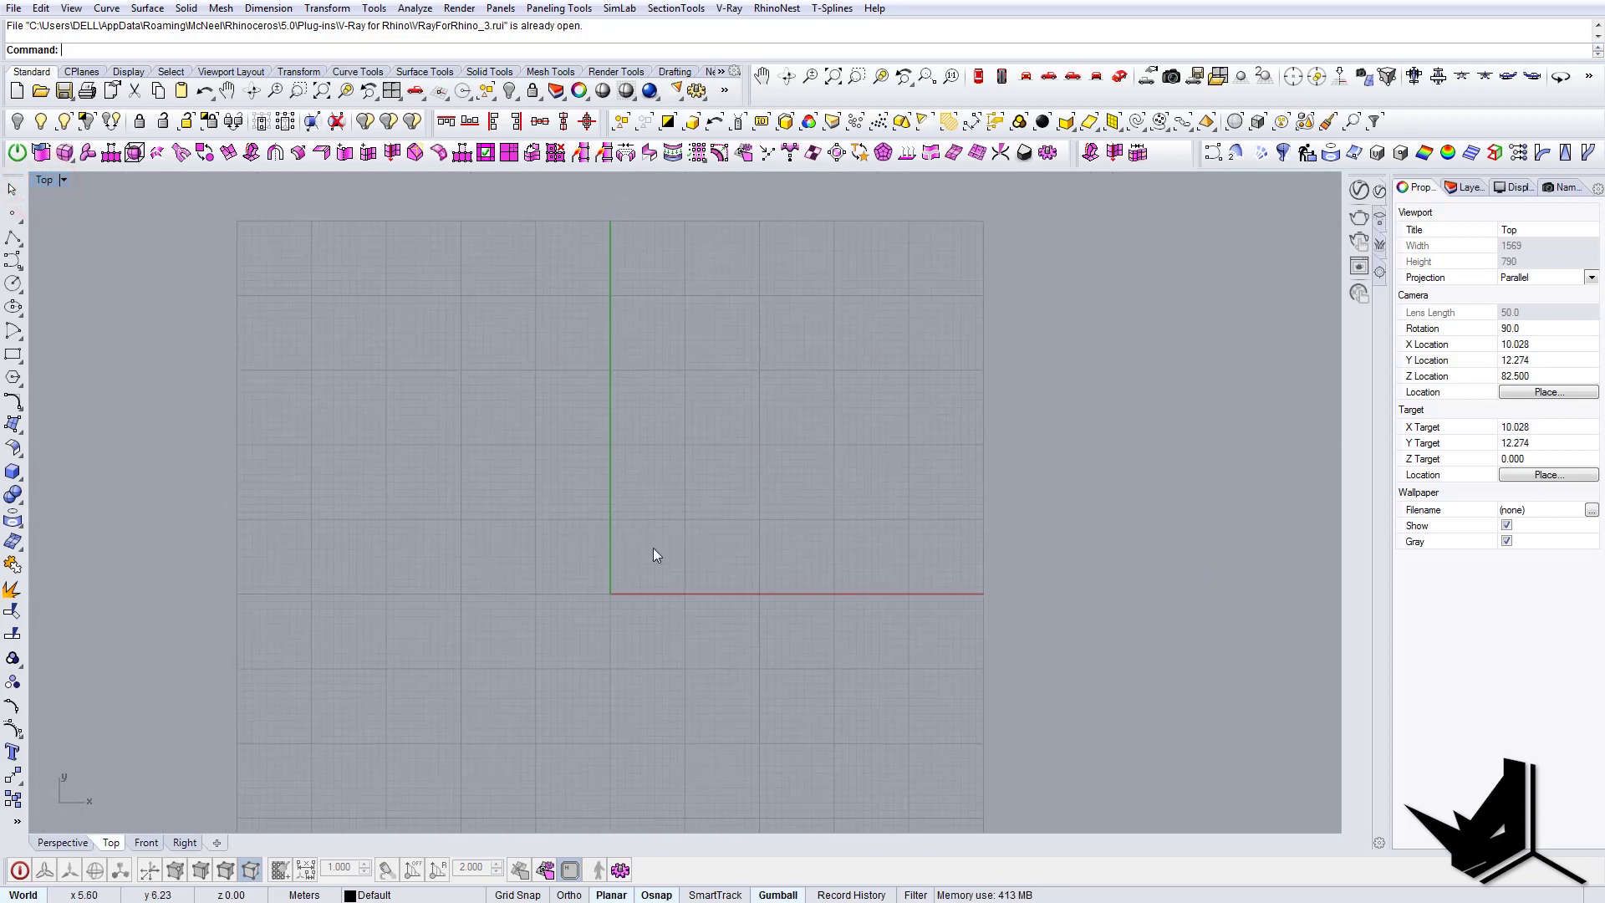
right_click_drag(641, 542, 598, 508)
- Draw a closed rectangular polyline 1.2 m wide and 2.4 m high in the Top view
key("Escape")
type("Polyline")
key("Return")
scroll(610, 473, "up", 1)
left_click(608, 441)
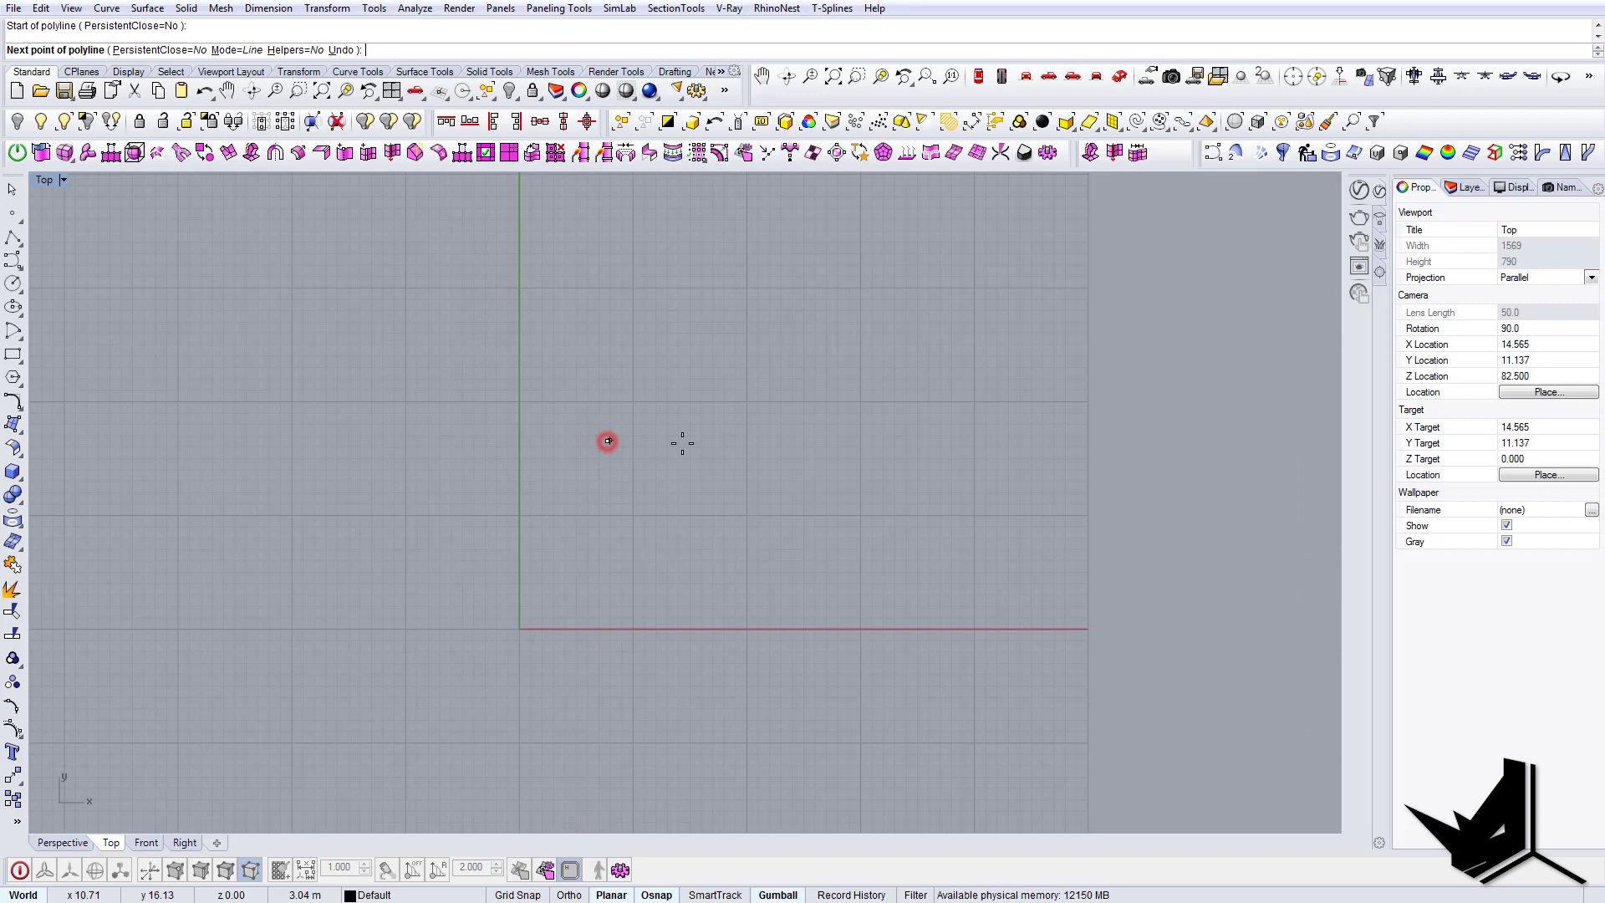
type("1.2")
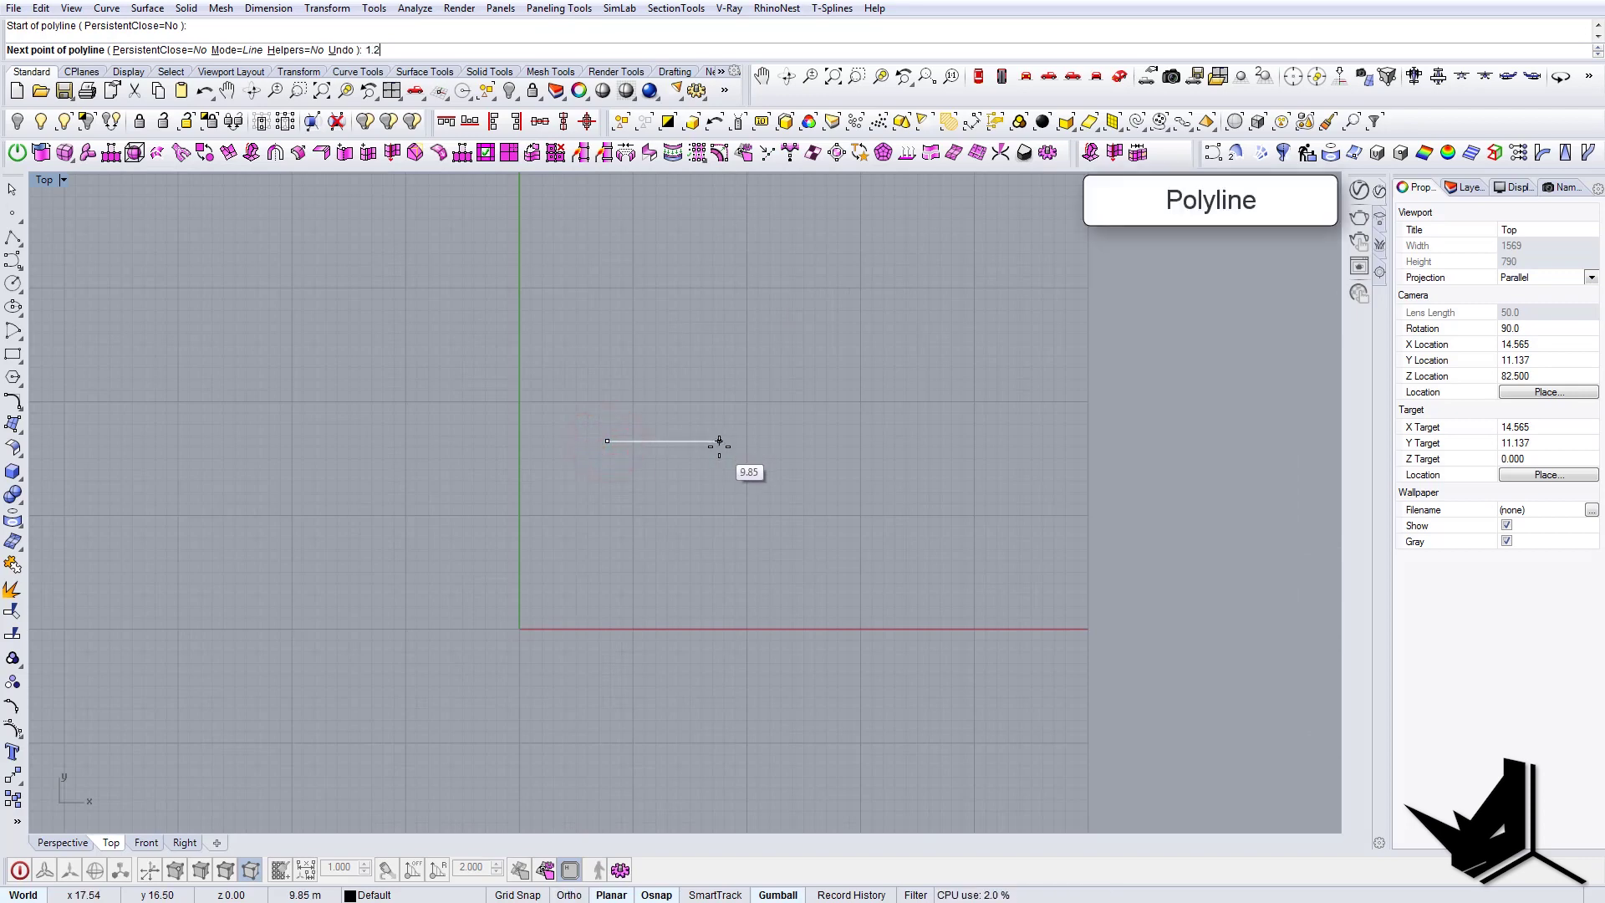
key("Return")
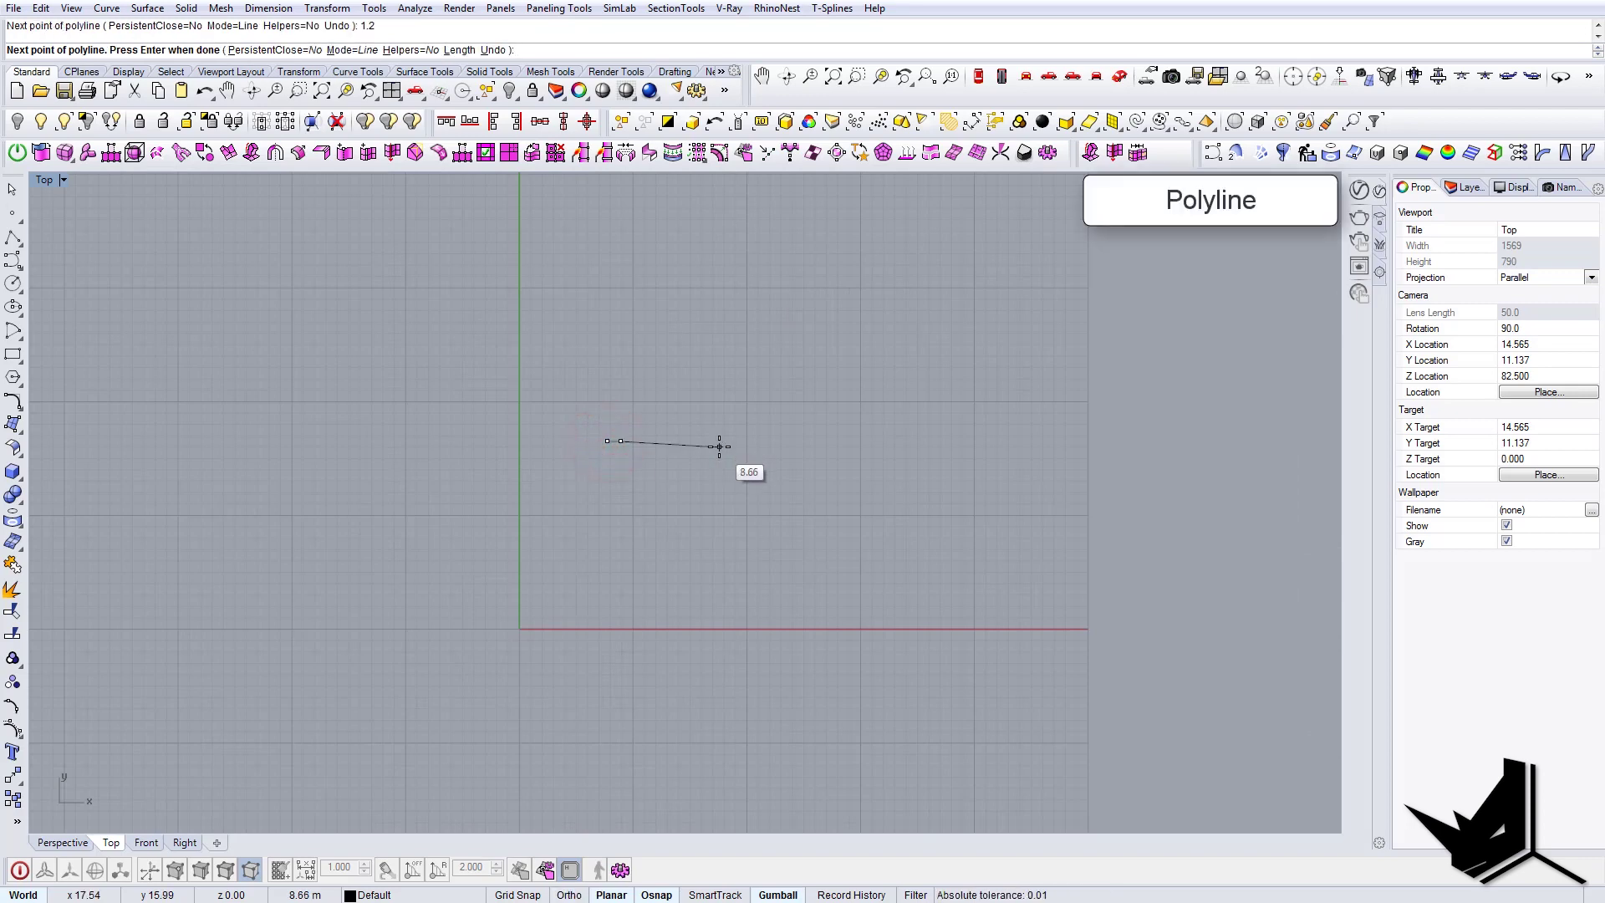
scroll(631, 468, "up", 4)
scroll(599, 513, "up", 1)
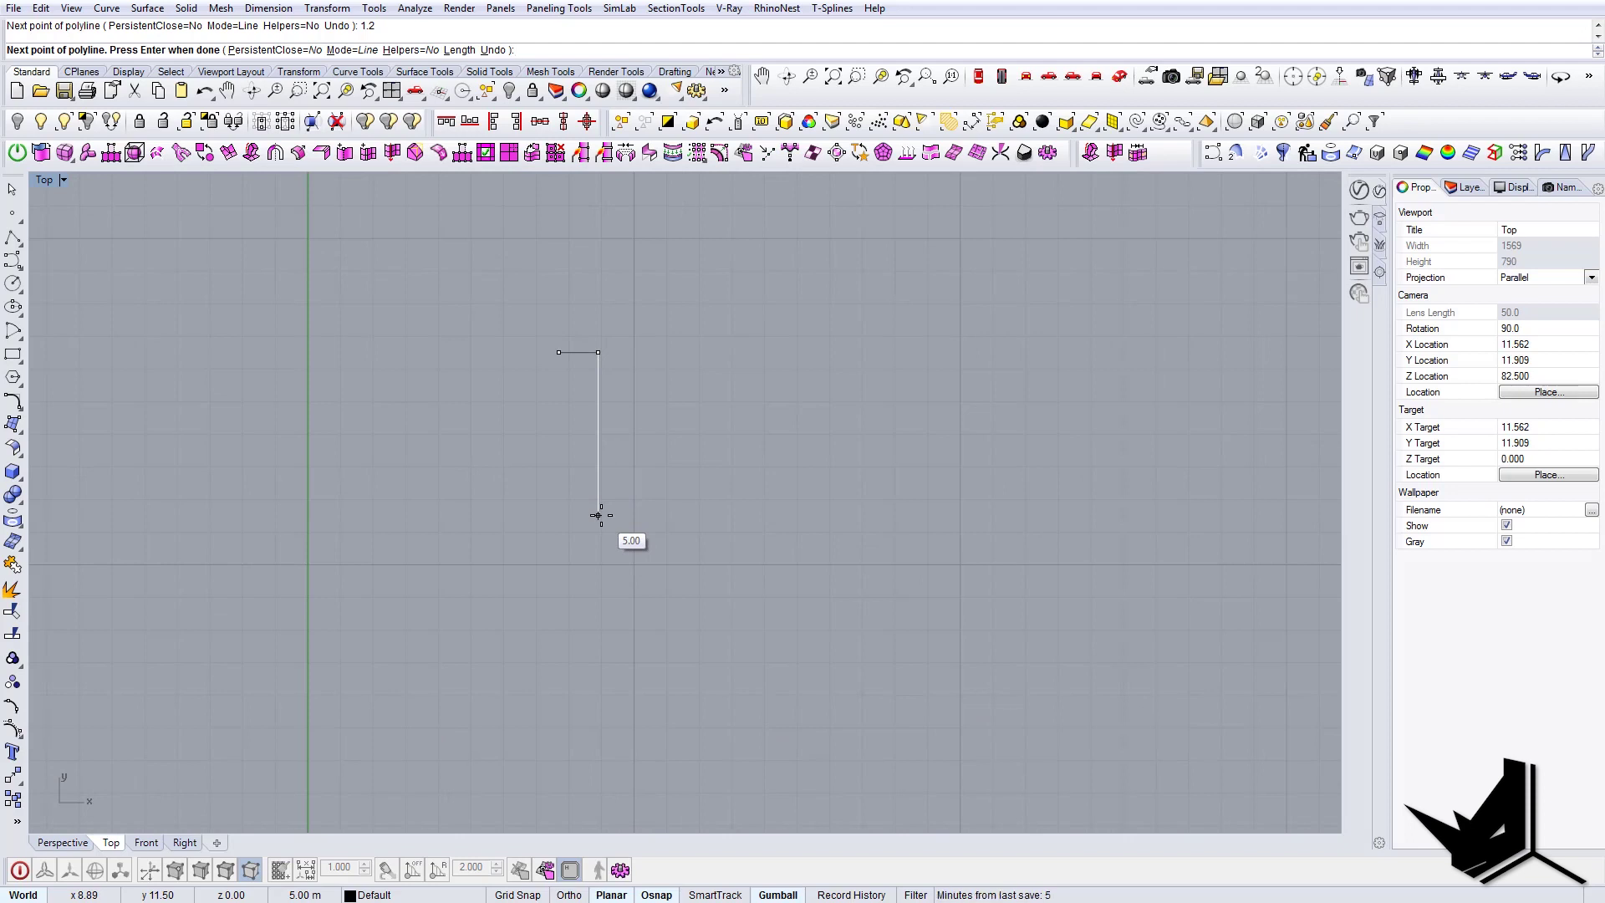
type("2.4")
key("Return")
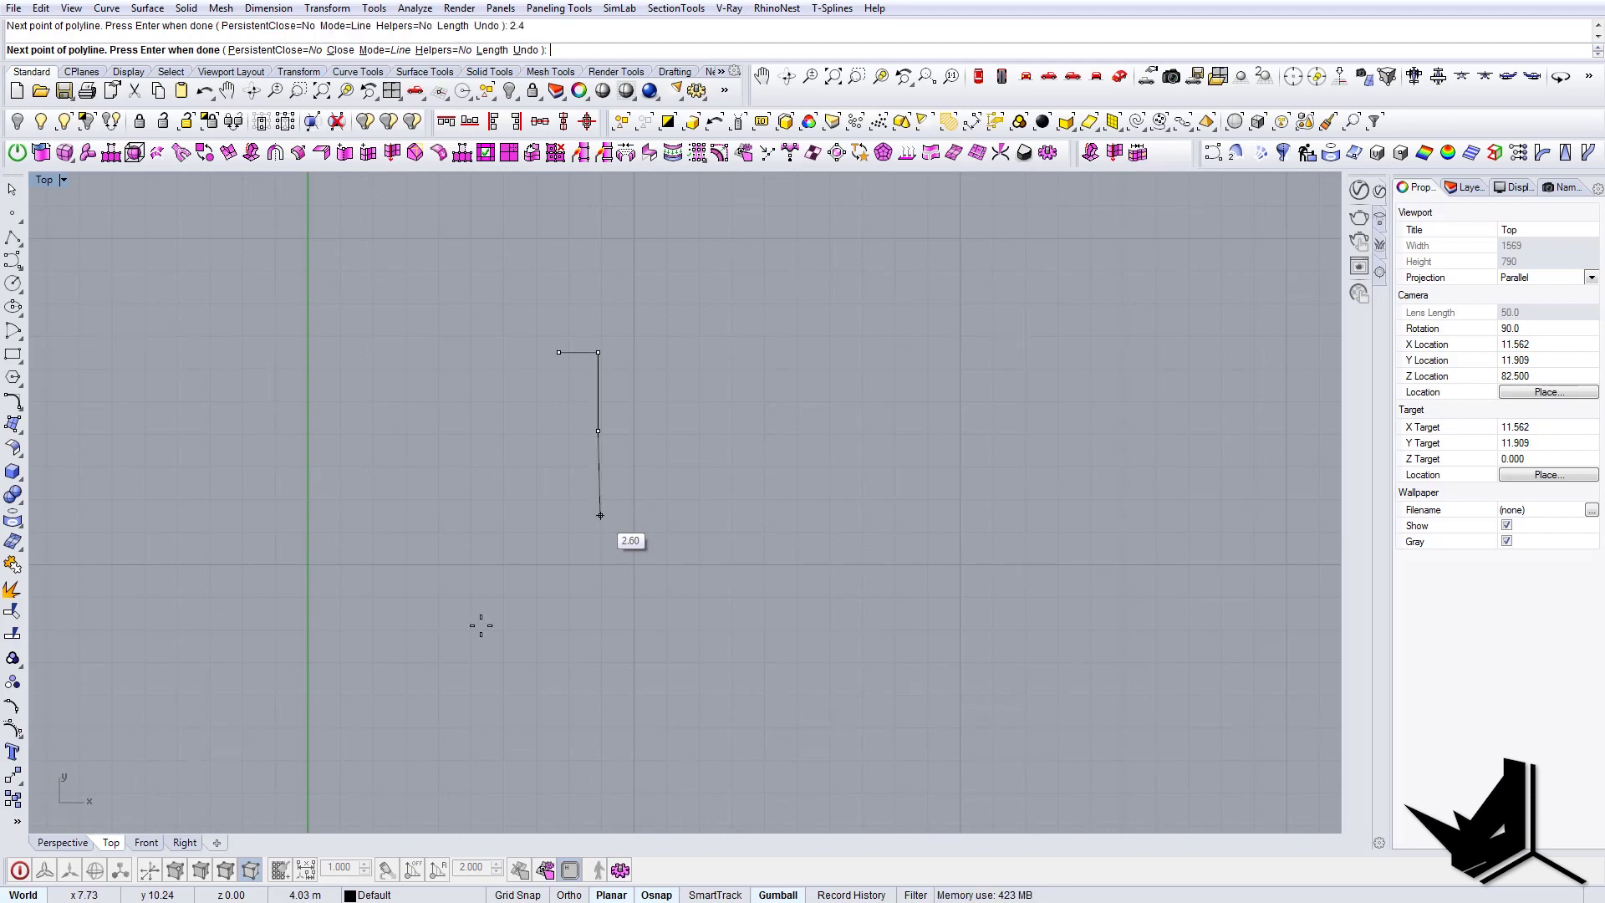
left_click(558, 431)
scroll(543, 378, "up", 6)
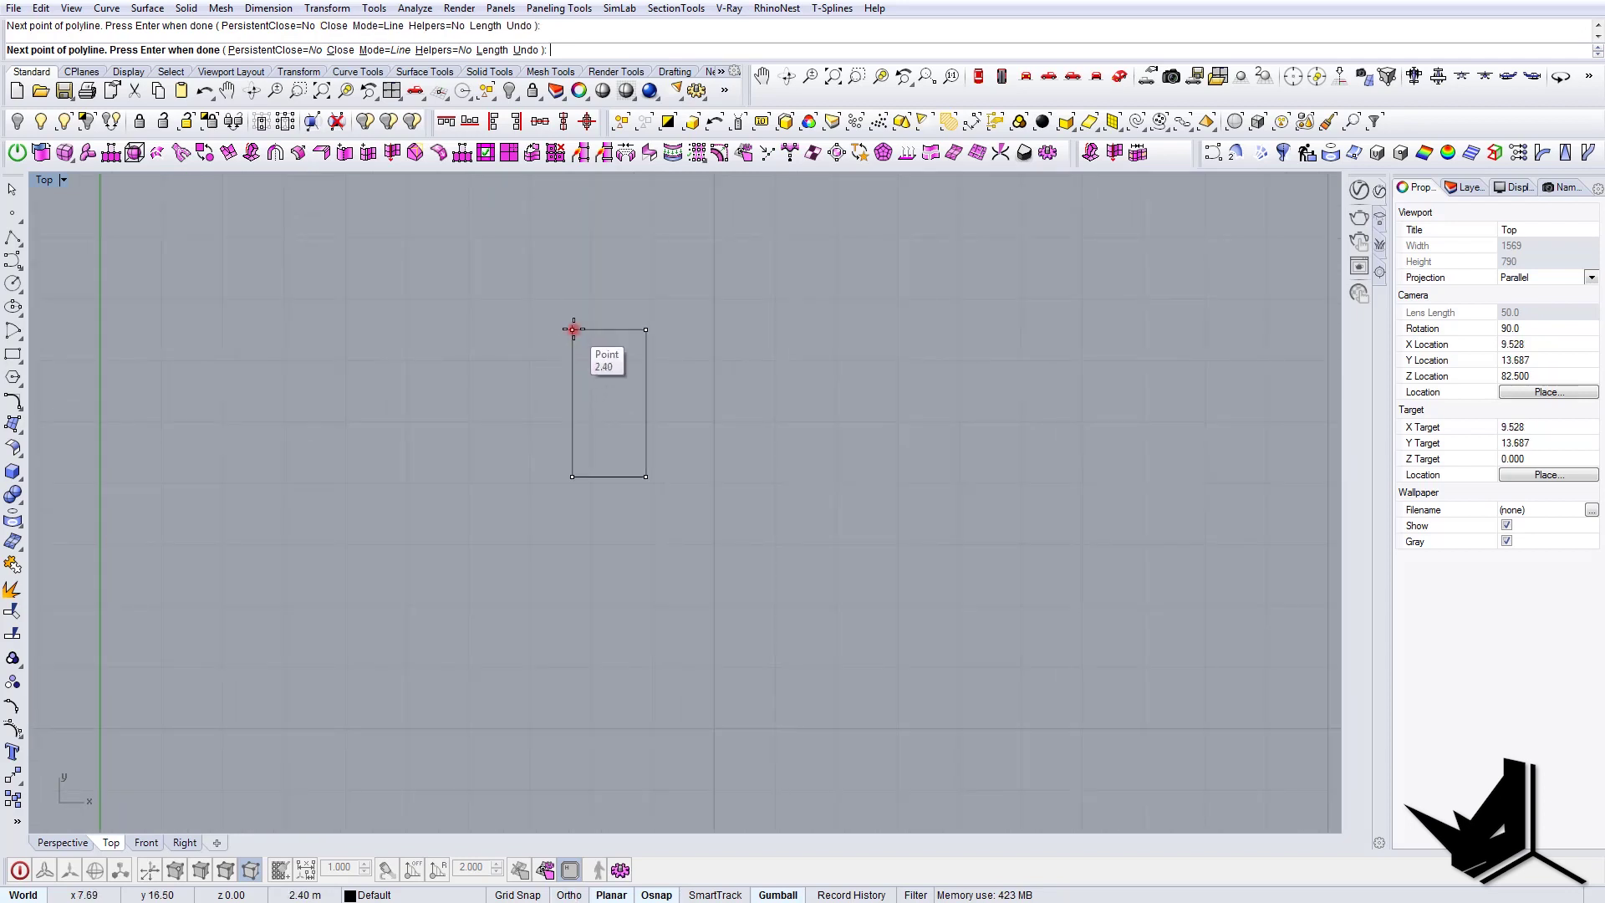
left_click(573, 329)
- Move the rectangle down and closer to the construction plane origin
scroll(878, 439, "down", 10)
scroll(719, 508, "up", 4)
left_click_drag(945, 544, 784, 400)
right_click_drag(761, 448, 641, 362)
scroll(744, 421, "down", 4)
left_click_drag(766, 307, 693, 525)
key("Escape")
- Draw both diagonals of the rectangle as separate polylines snapped to its opposite corners
scroll(625, 601, "up", 2)
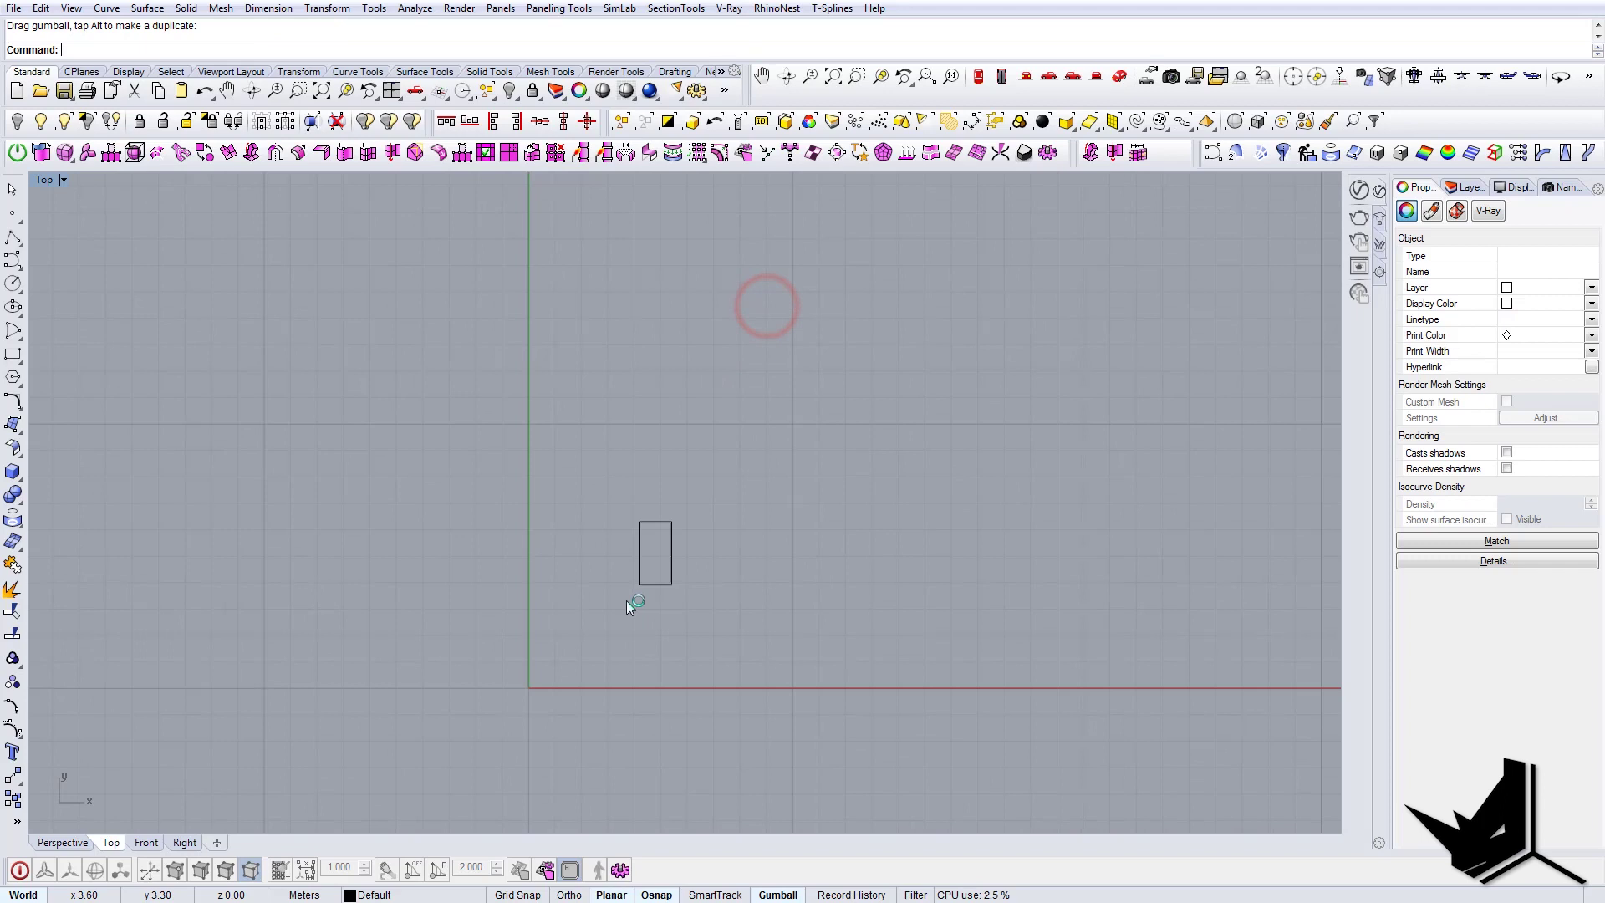
scroll(629, 604, "up", 3)
key("Escape")
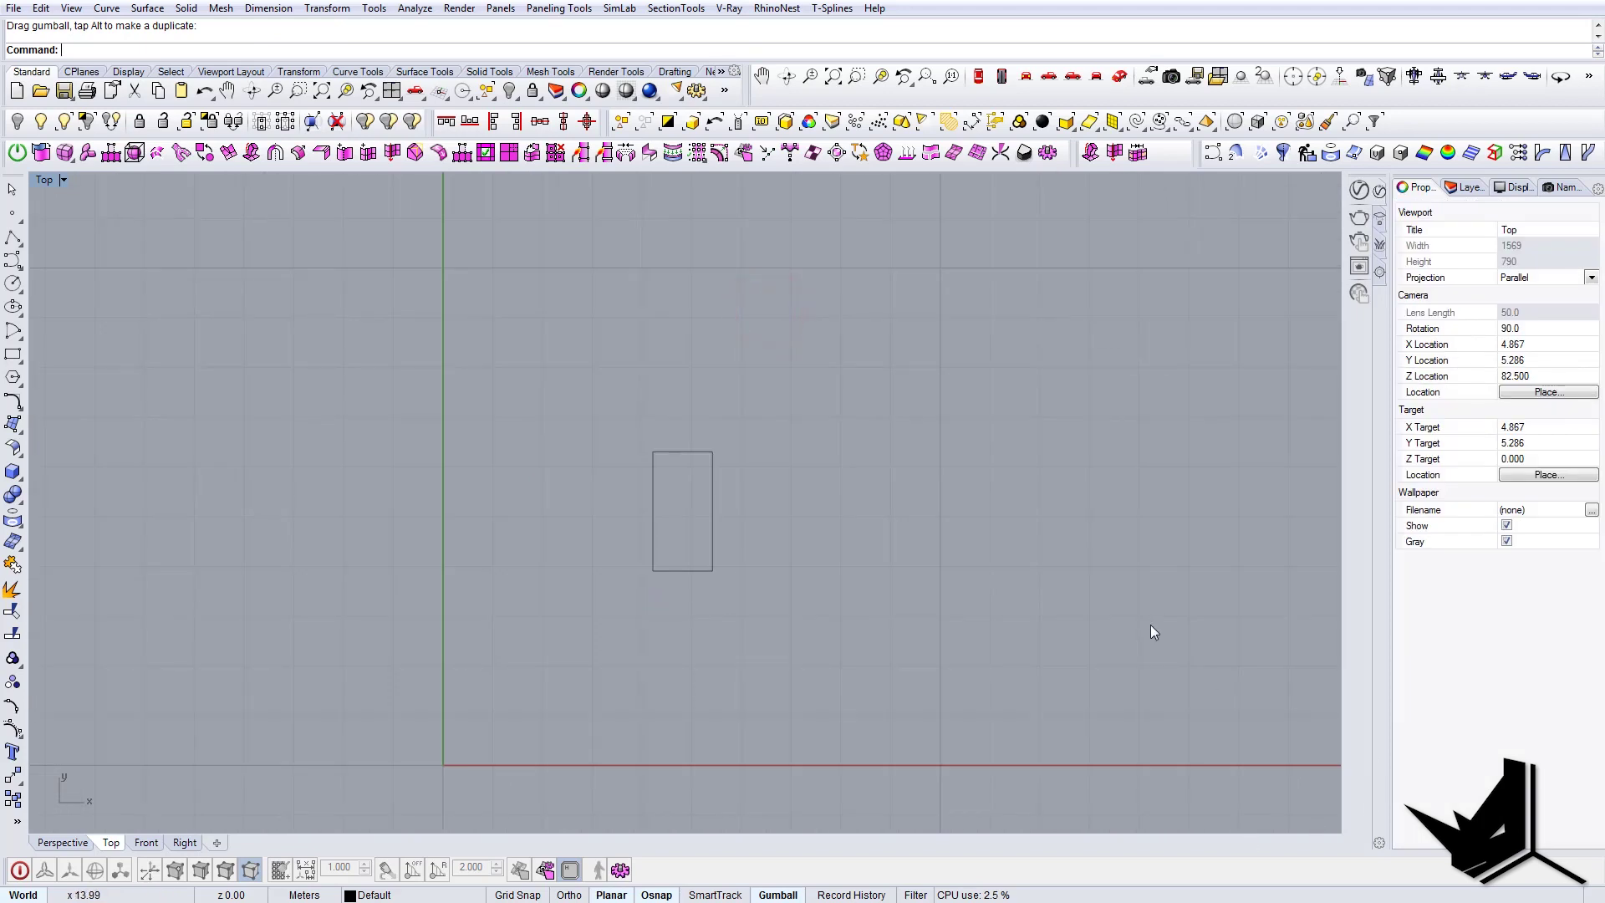
right_click_drag(578, 436, 619, 456)
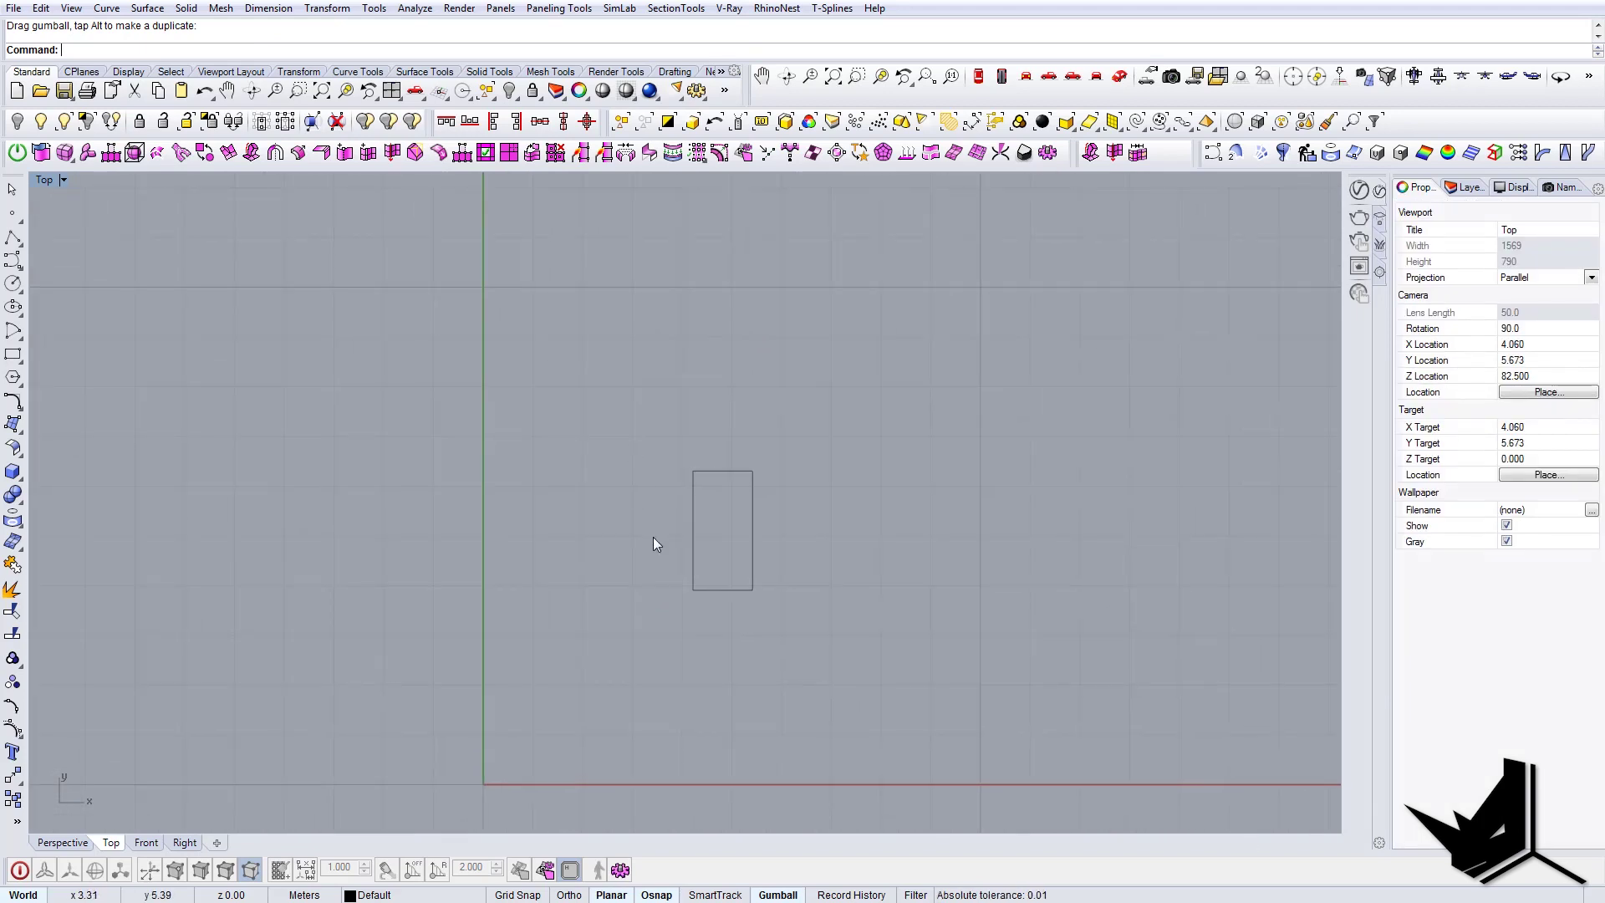
type("pl")
key("Return")
left_click(693, 590)
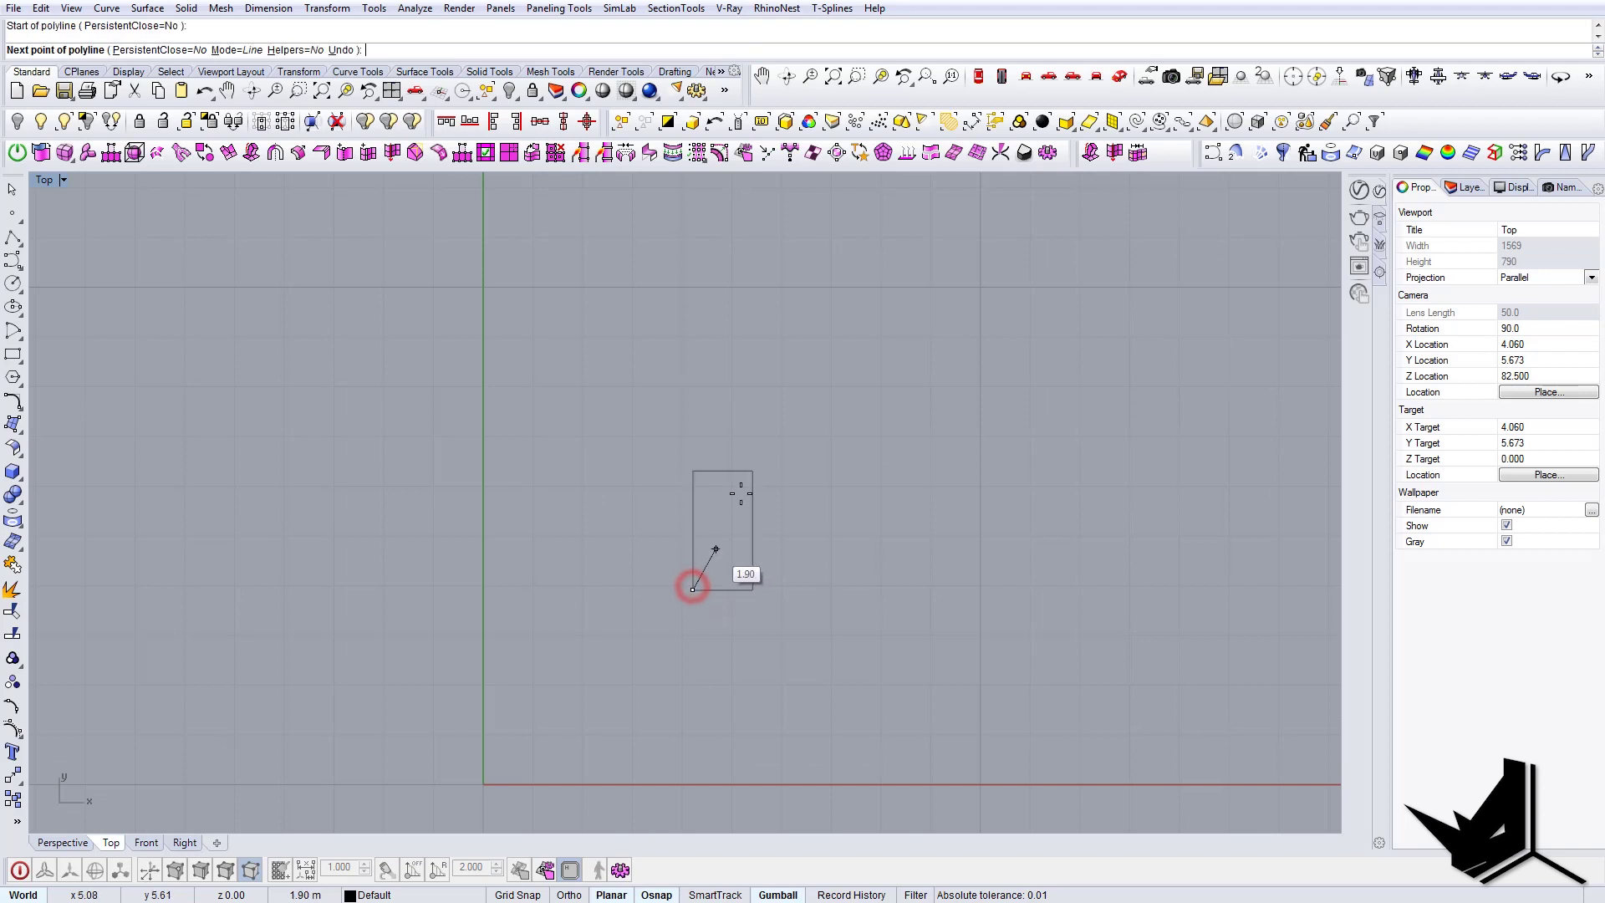
left_click(750, 472)
left_click(693, 471)
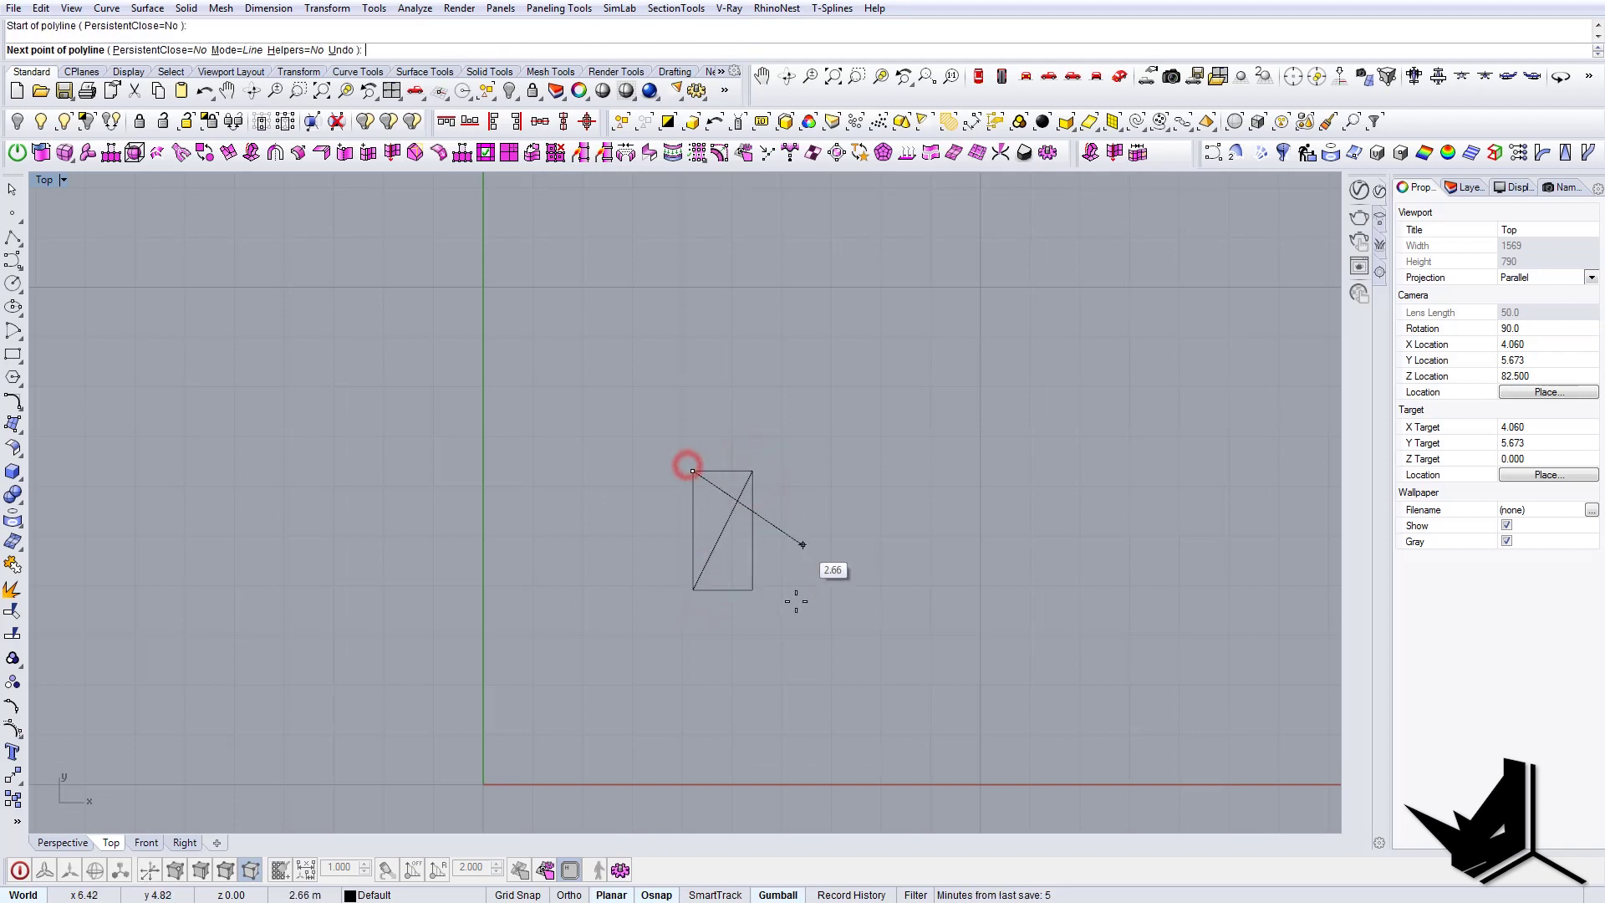
left_click(762, 589)
key("Return")
right_click_drag(835, 584, 755, 563)
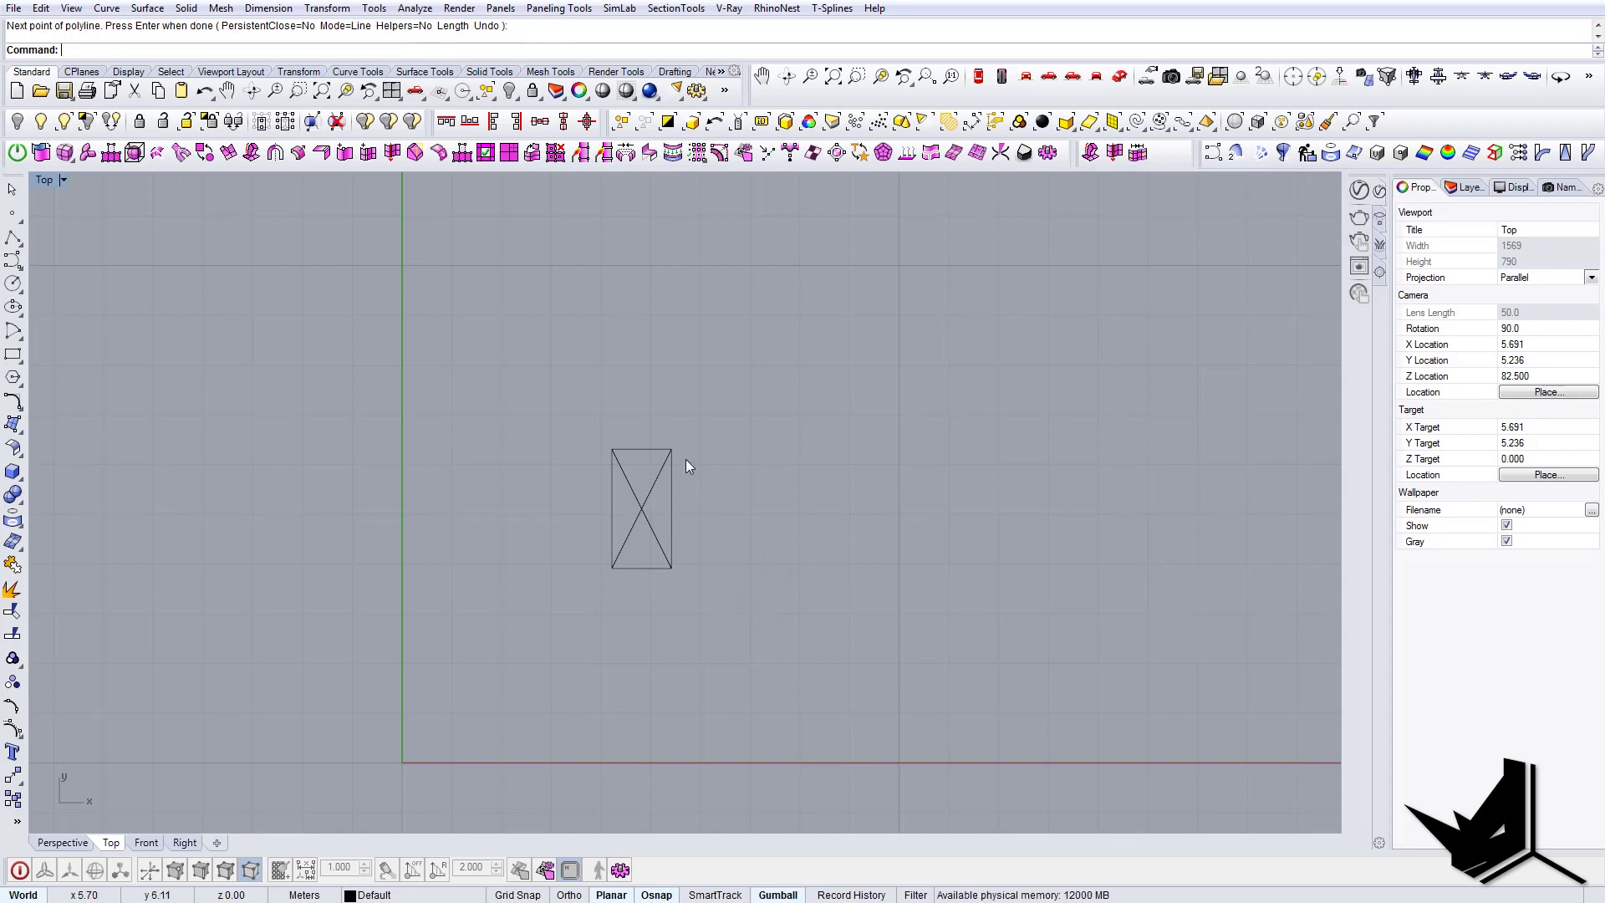
- Draw a V-shaped polyline from the rectangle's upper-left corner through the diagonals' intersection to its upper-right corner
right_click_drag(686, 459, 687, 512)
scroll(672, 493, "up", 2)
key("Return")
scroll(670, 513, "up", 4)
left_click(633, 523)
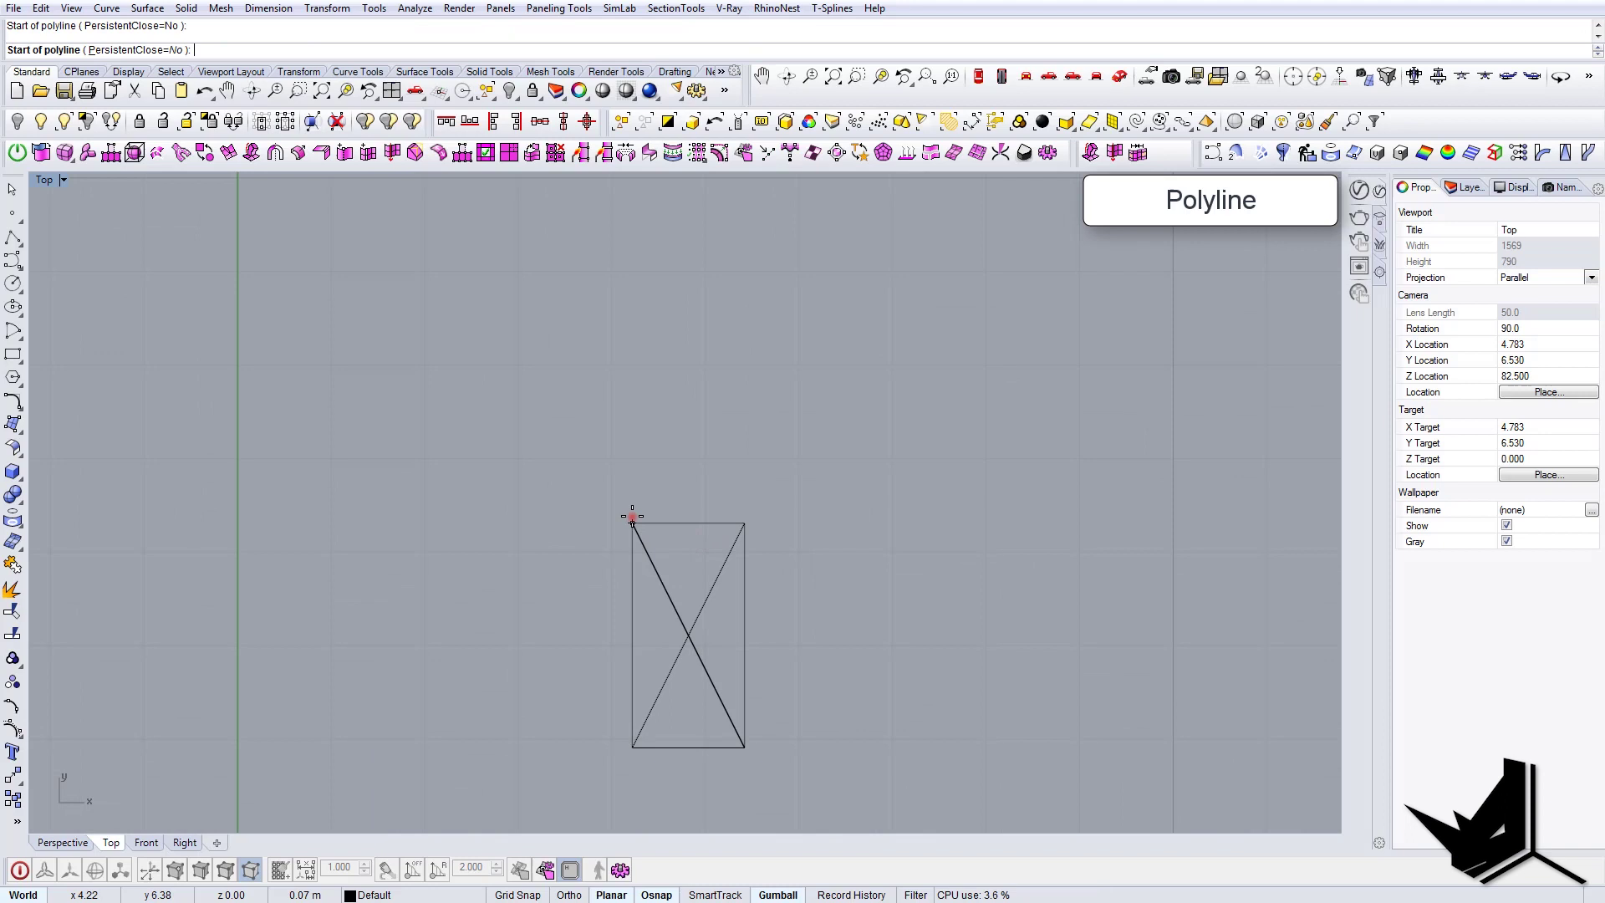
left_click(688, 635)
left_click(744, 520)
key("Return")
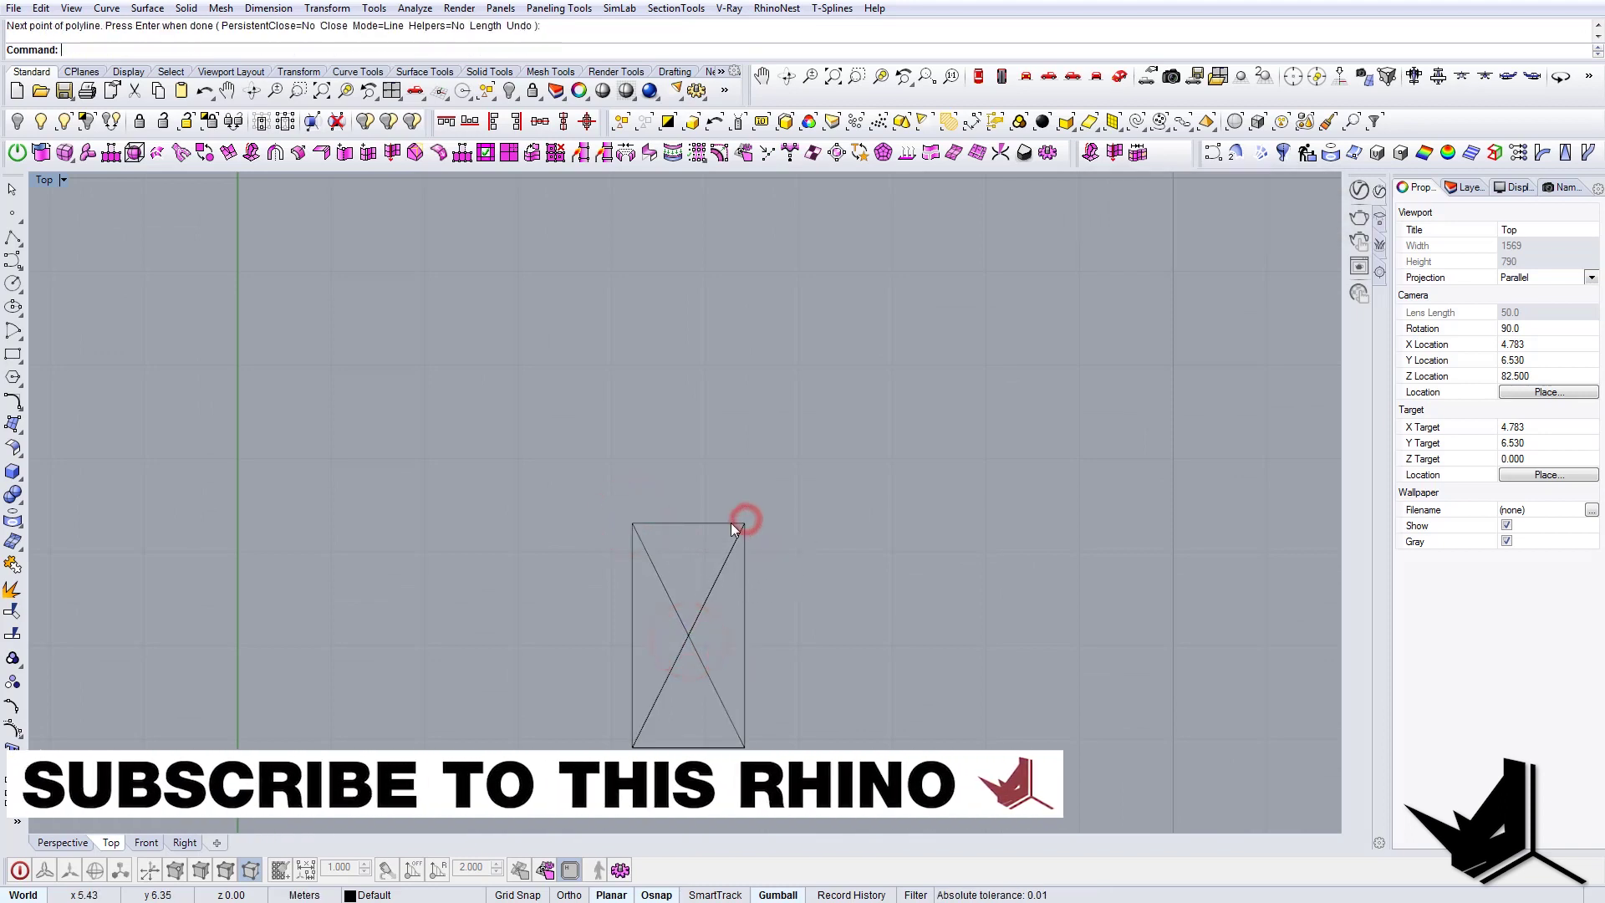
- Mirror the V-shaped polyline across the rectangle's upper edge, keeping the original
left_click_drag(545, 437, 834, 679)
right_click_drag(765, 610, 716, 605)
type("Mirror")
key("Return")
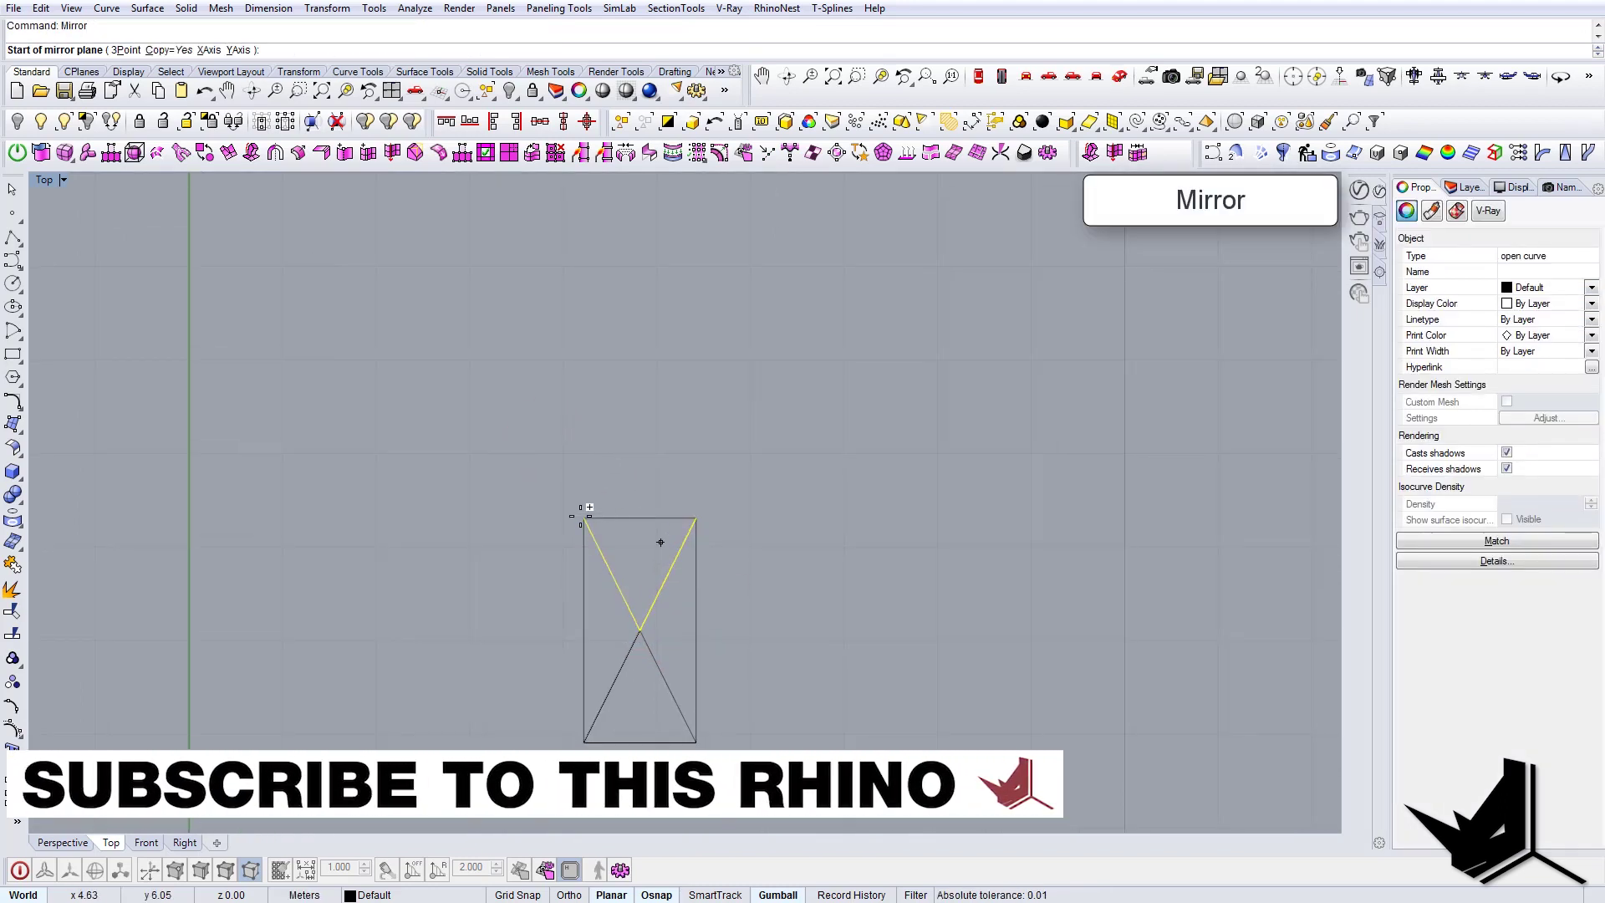
left_click(583, 518)
left_click(772, 522)
scroll(772, 523, "down", 3)
right_click_drag(716, 522, 665, 566)
scroll(613, 533, "up", 4)
left_click(680, 533)
key("Escape")
scroll(665, 567, "up", 4)
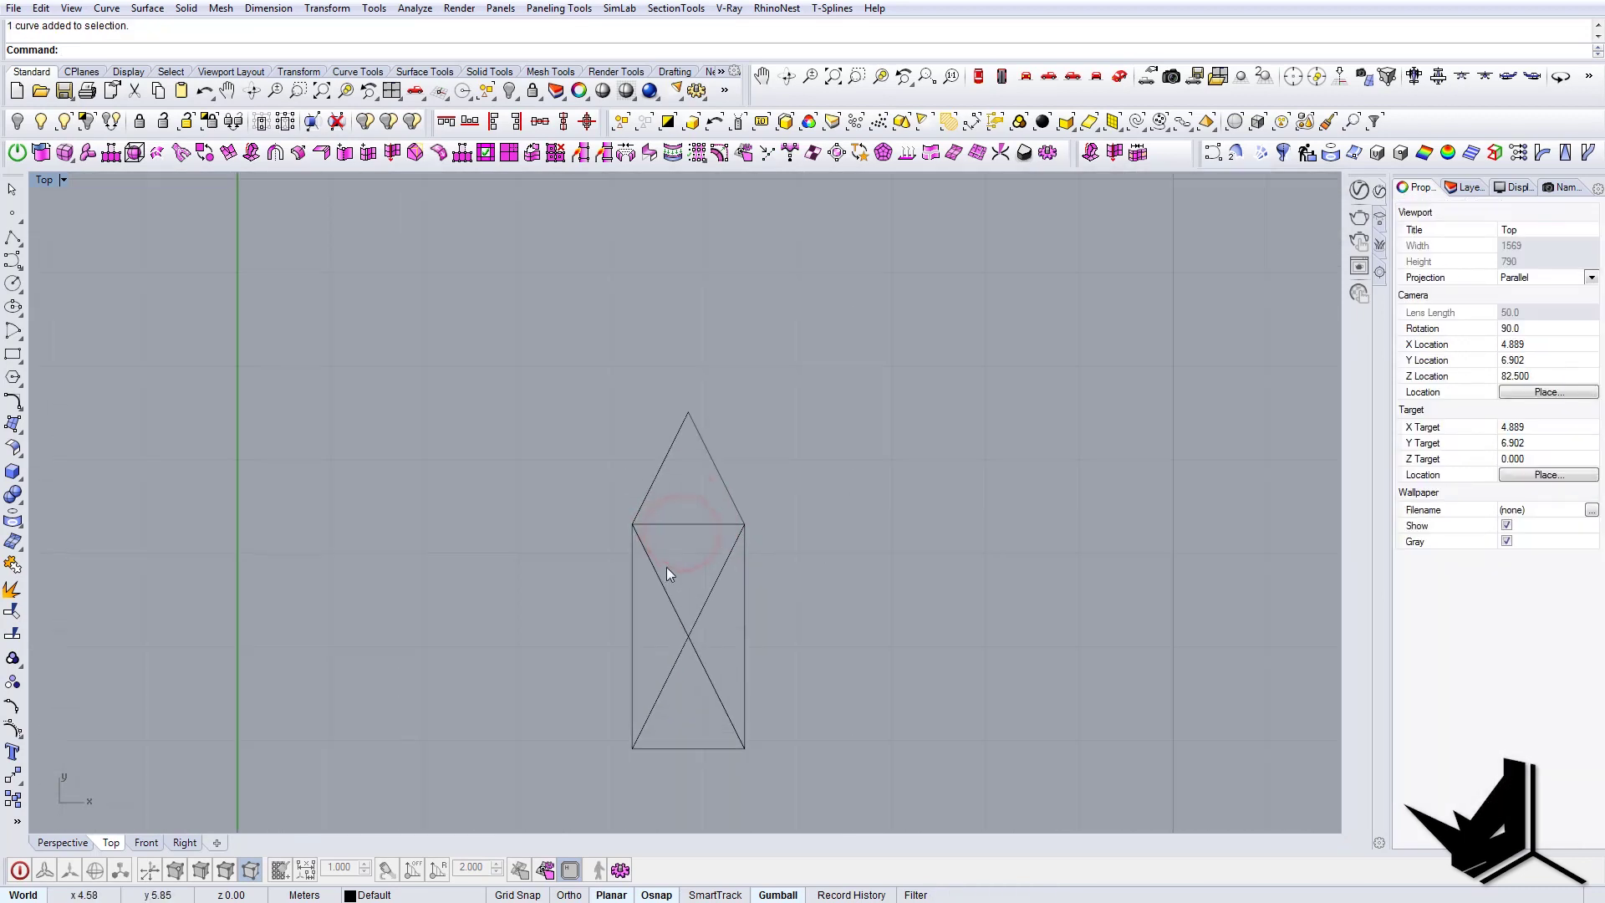
- Trim away the rectangle's upper edge between the original and mirrored V-shaped polylines
type("Trim")
key("Return")
left_click_drag(832, 650, 533, 448)
key("Return")
left_click_drag(701, 547, 670, 488)
key("Return")
- Join the mirrored V-shaped polyline with the original one into a closed diamond curve
scroll(780, 521, "down", 6)
left_click_drag(800, 469, 669, 411)
scroll(737, 539, "up", 4)
left_click(760, 560)
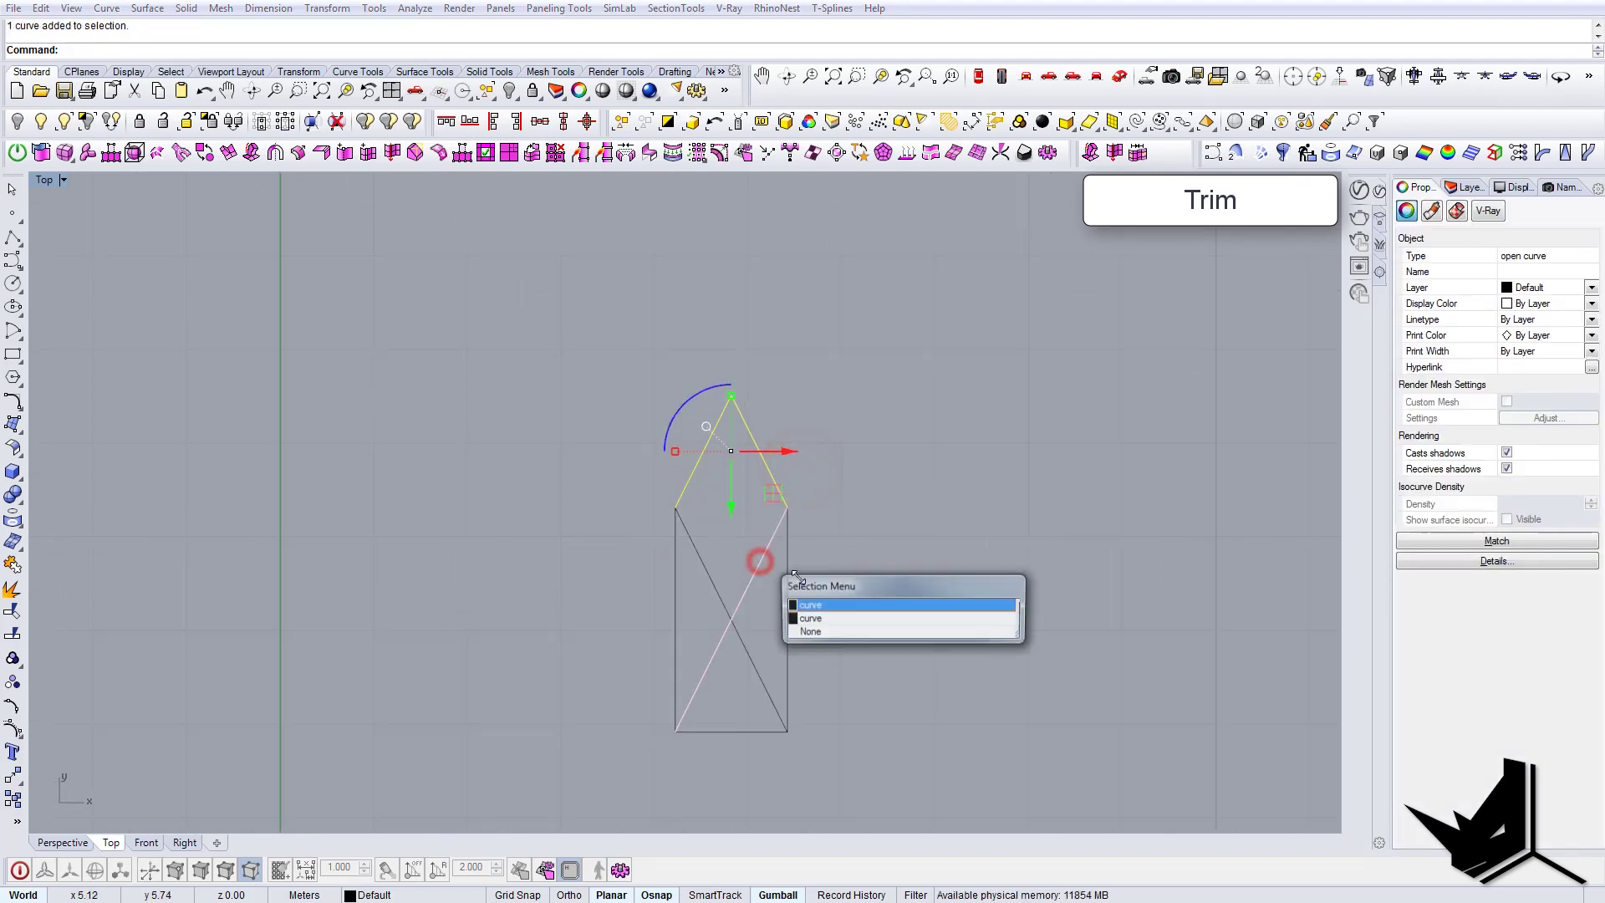
left_click(844, 625)
key("ctrl+j")
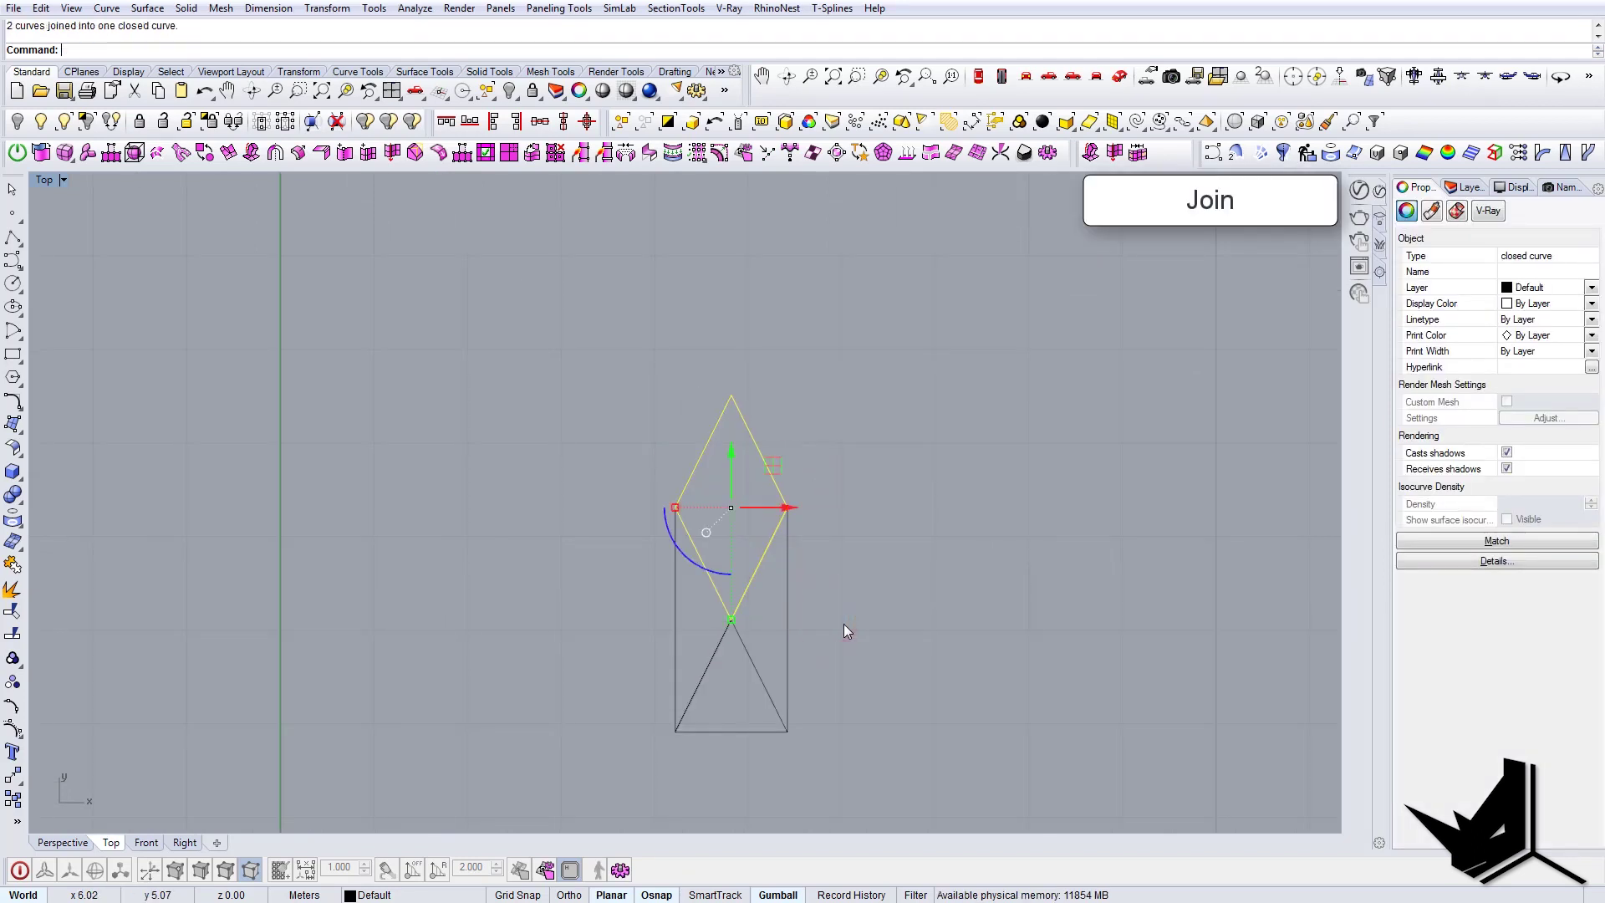
left_click(967, 576)
- Switch the viewport from the Top view to the Perspective view
right_click_drag(967, 576, 911, 558)
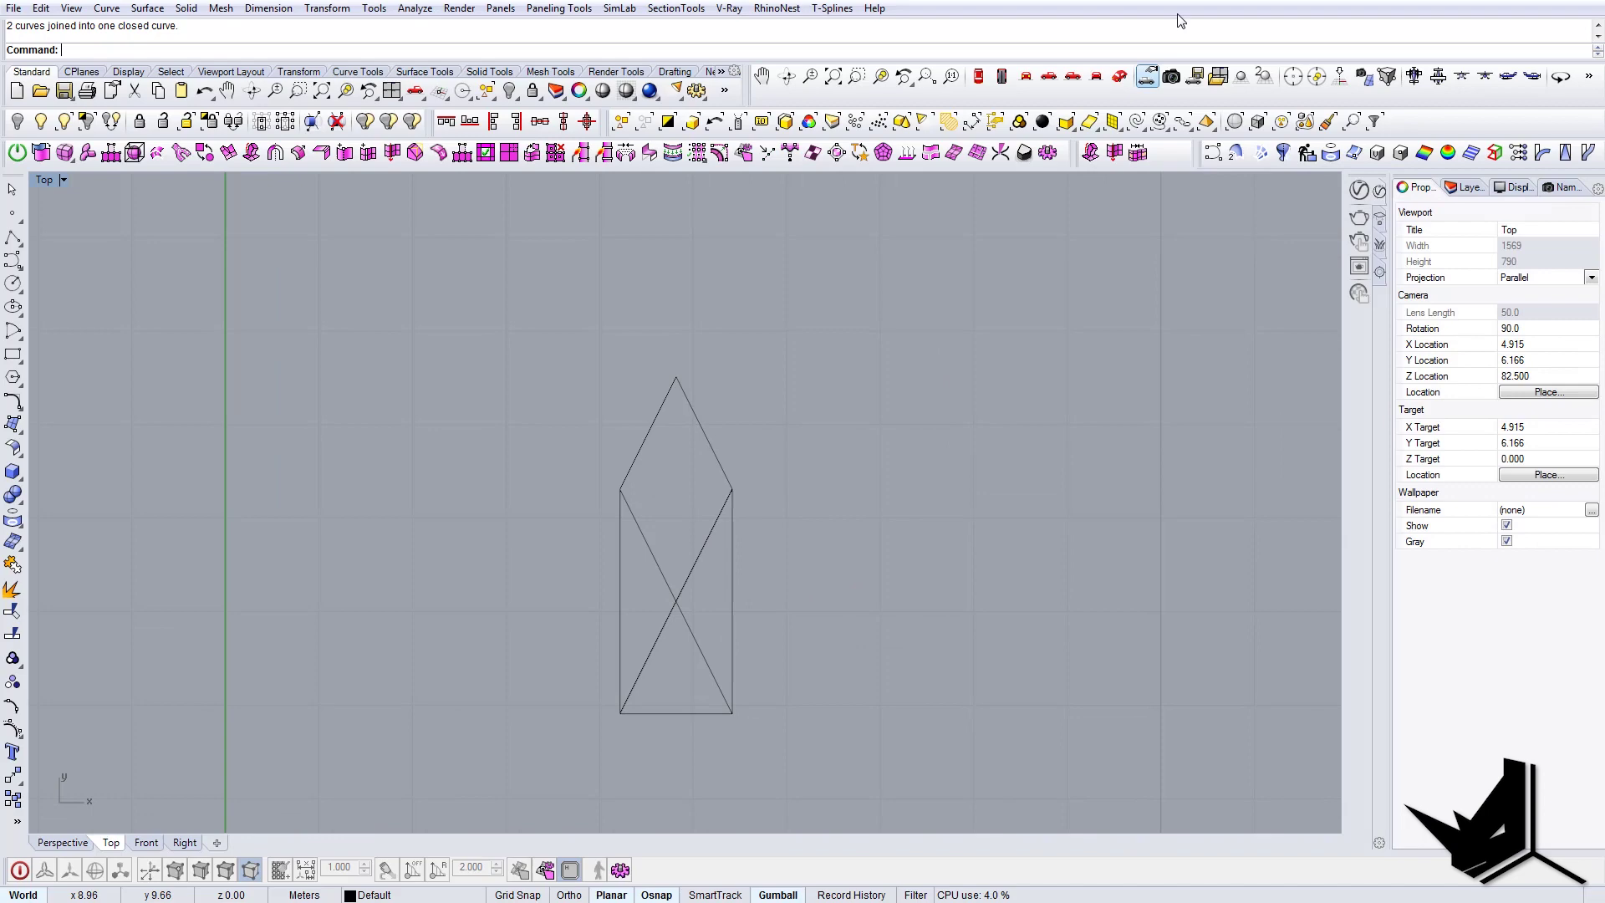
left_click(1119, 76)
right_click_drag(954, 441, 618, 539)
scroll(676, 518, "up", 10)
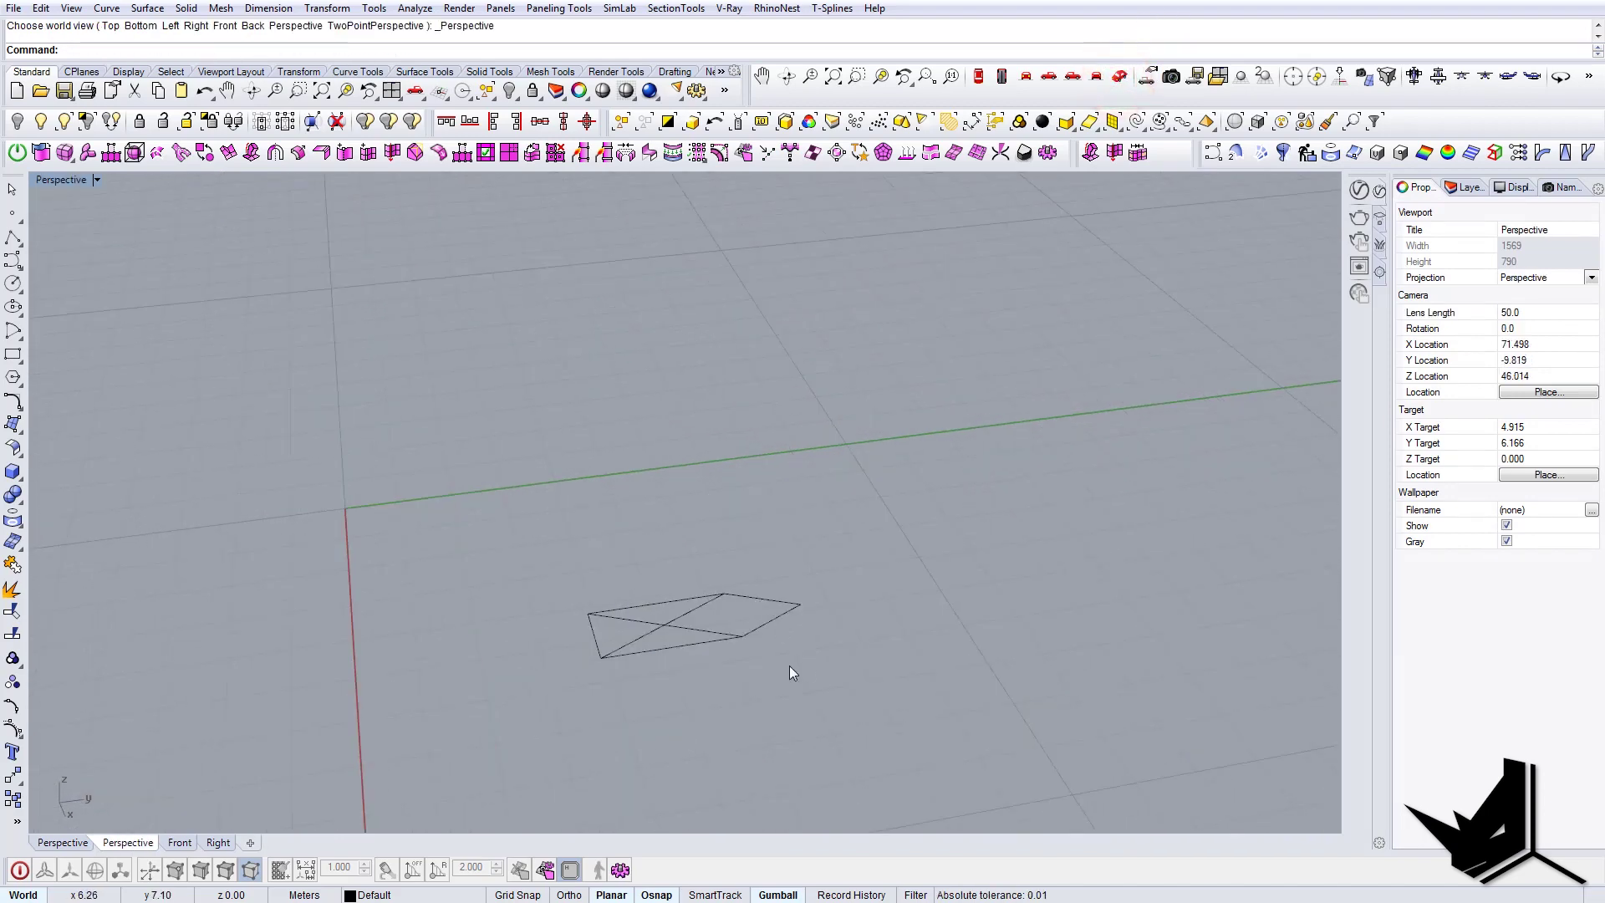
right_click_drag(789, 665, 721, 598)
scroll(730, 620, "up", 8)
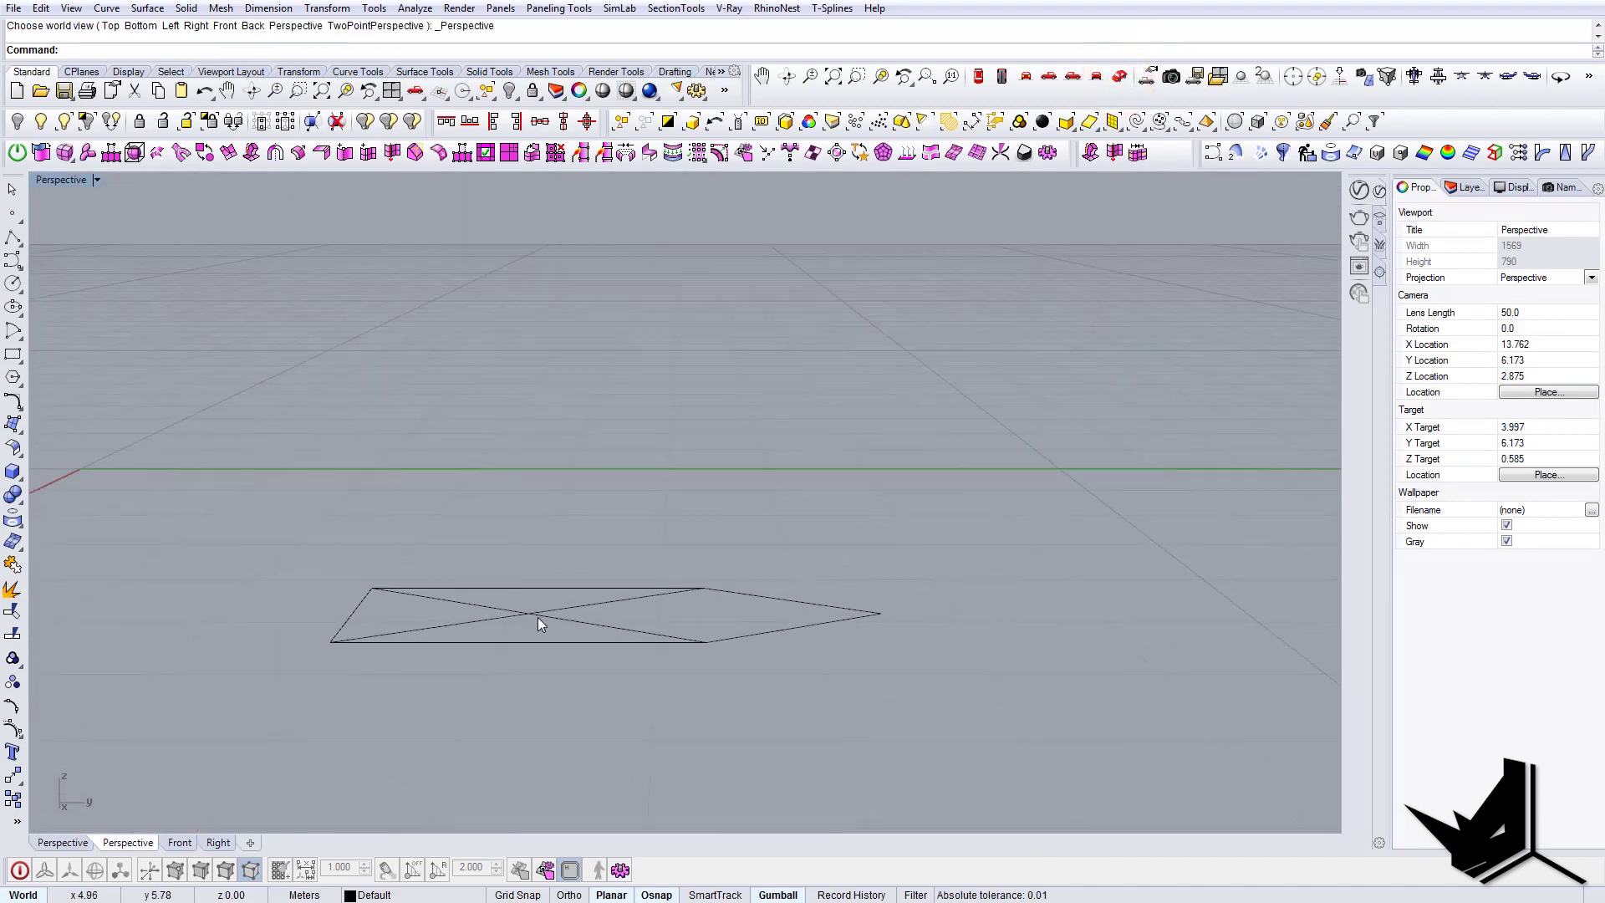
scroll(540, 619, "up", 4)
right_click_drag(540, 619, 573, 584, "shift")
- Trim away the rectangle's remaining short edge, opposite the diamond, using the rectangle and diagonals as cutting objects
left_click(443, 652)
key("Escape")
key("ctrl+t")
left_click_drag(615, 730, 556, 535)
key("Return")
left_click_drag(538, 570, 480, 560)
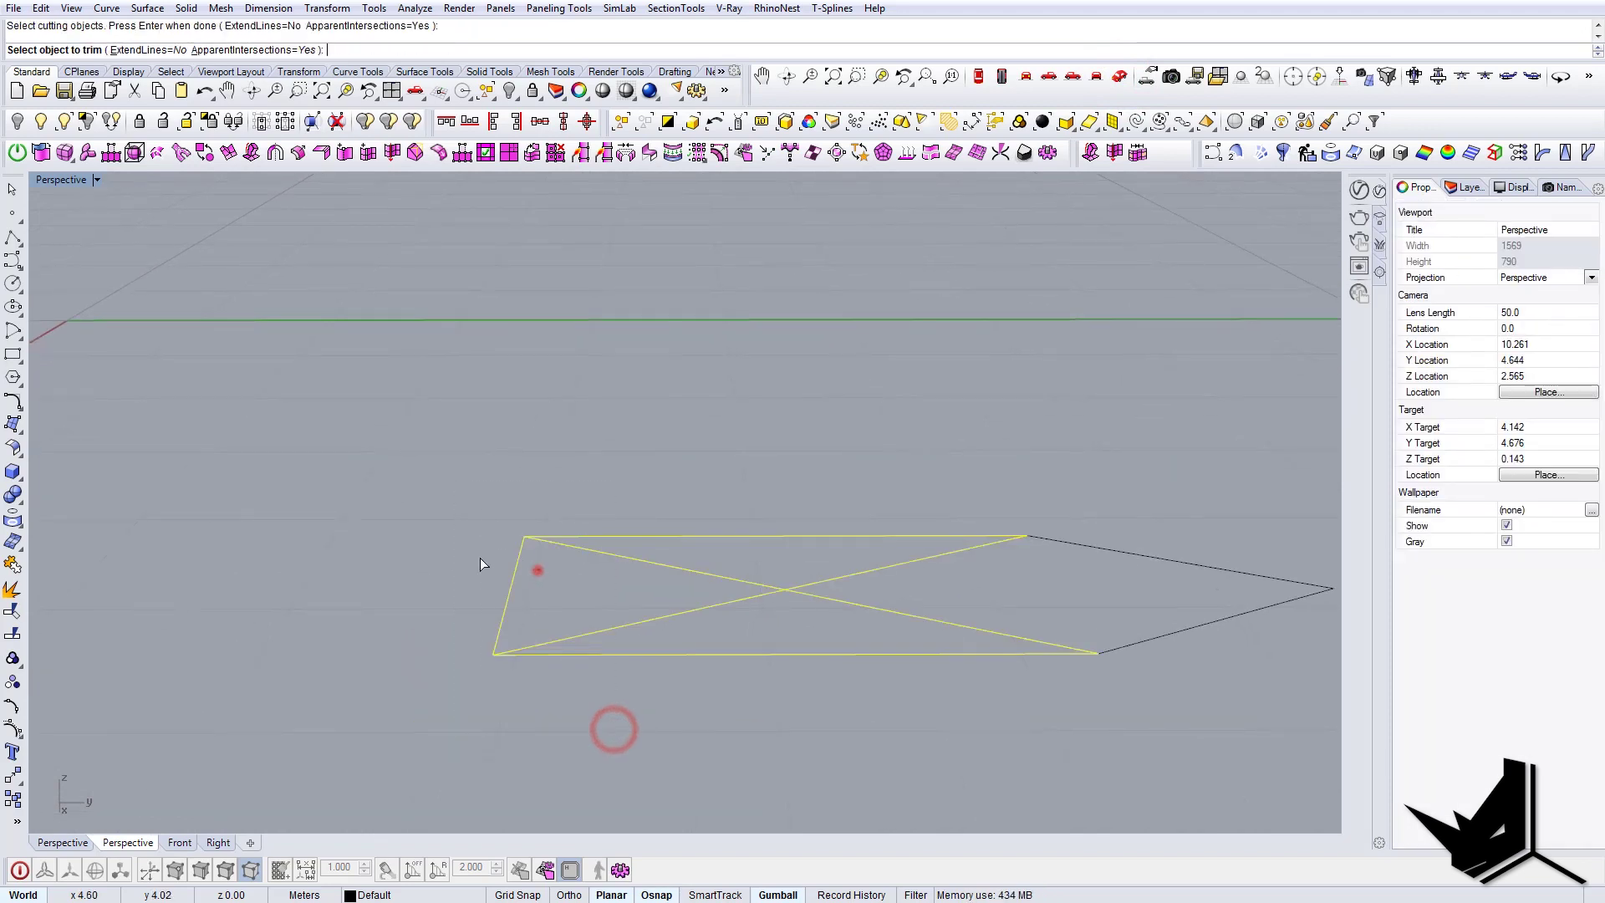
key("Return")
right_click_drag(624, 590, 524, 595, "shift")
key("Escape")
left_click(708, 542)
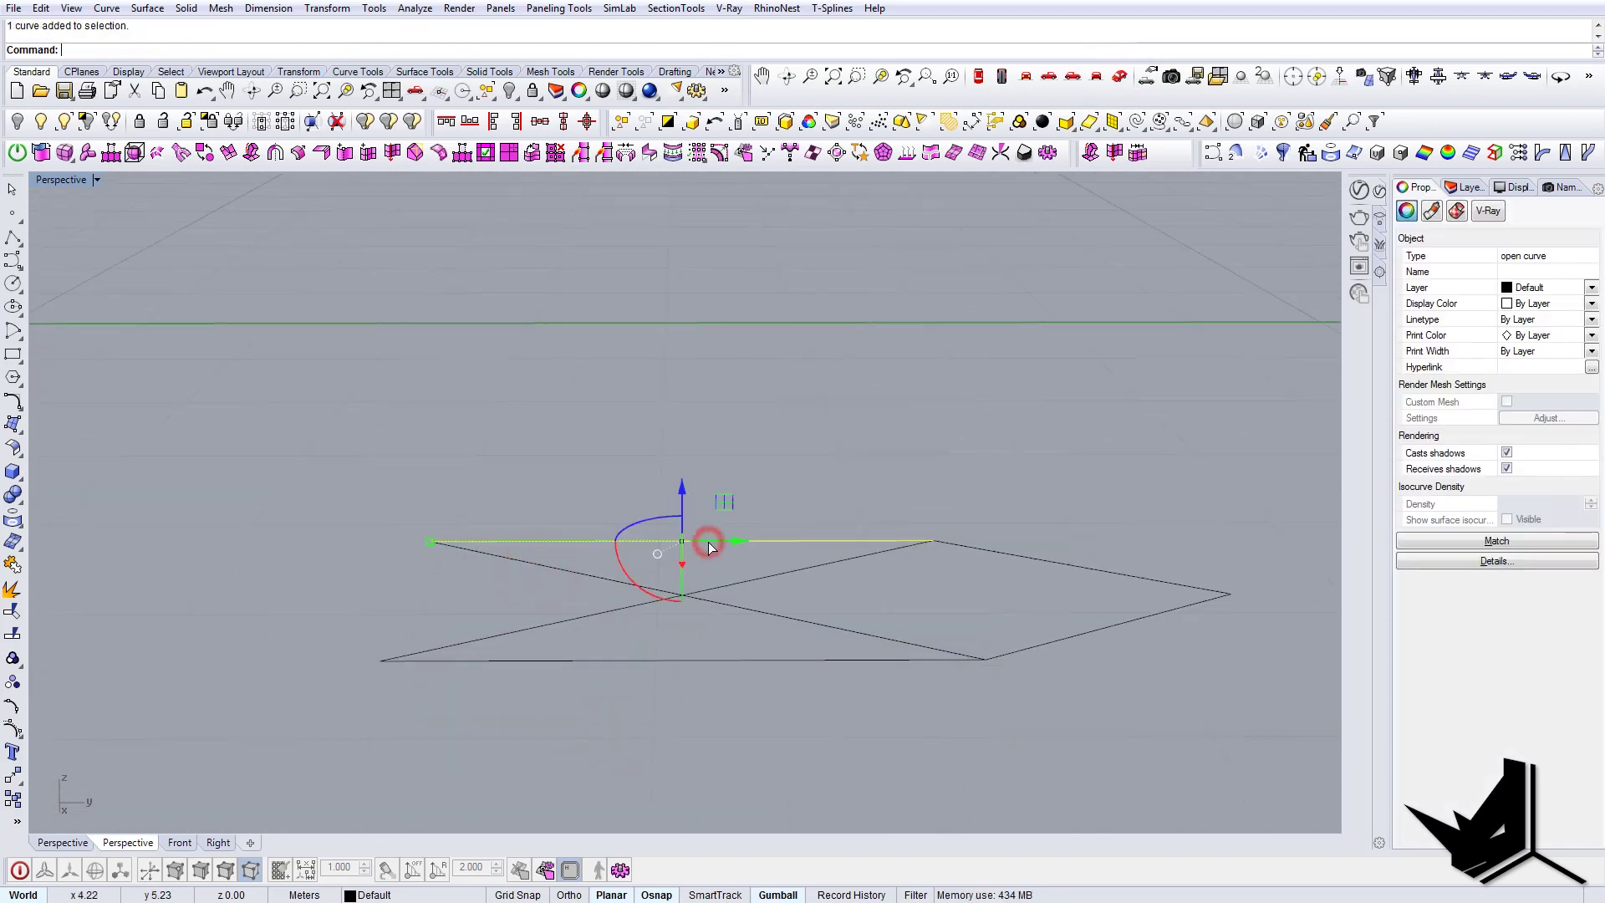
left_click(769, 578)
left_click(836, 638)
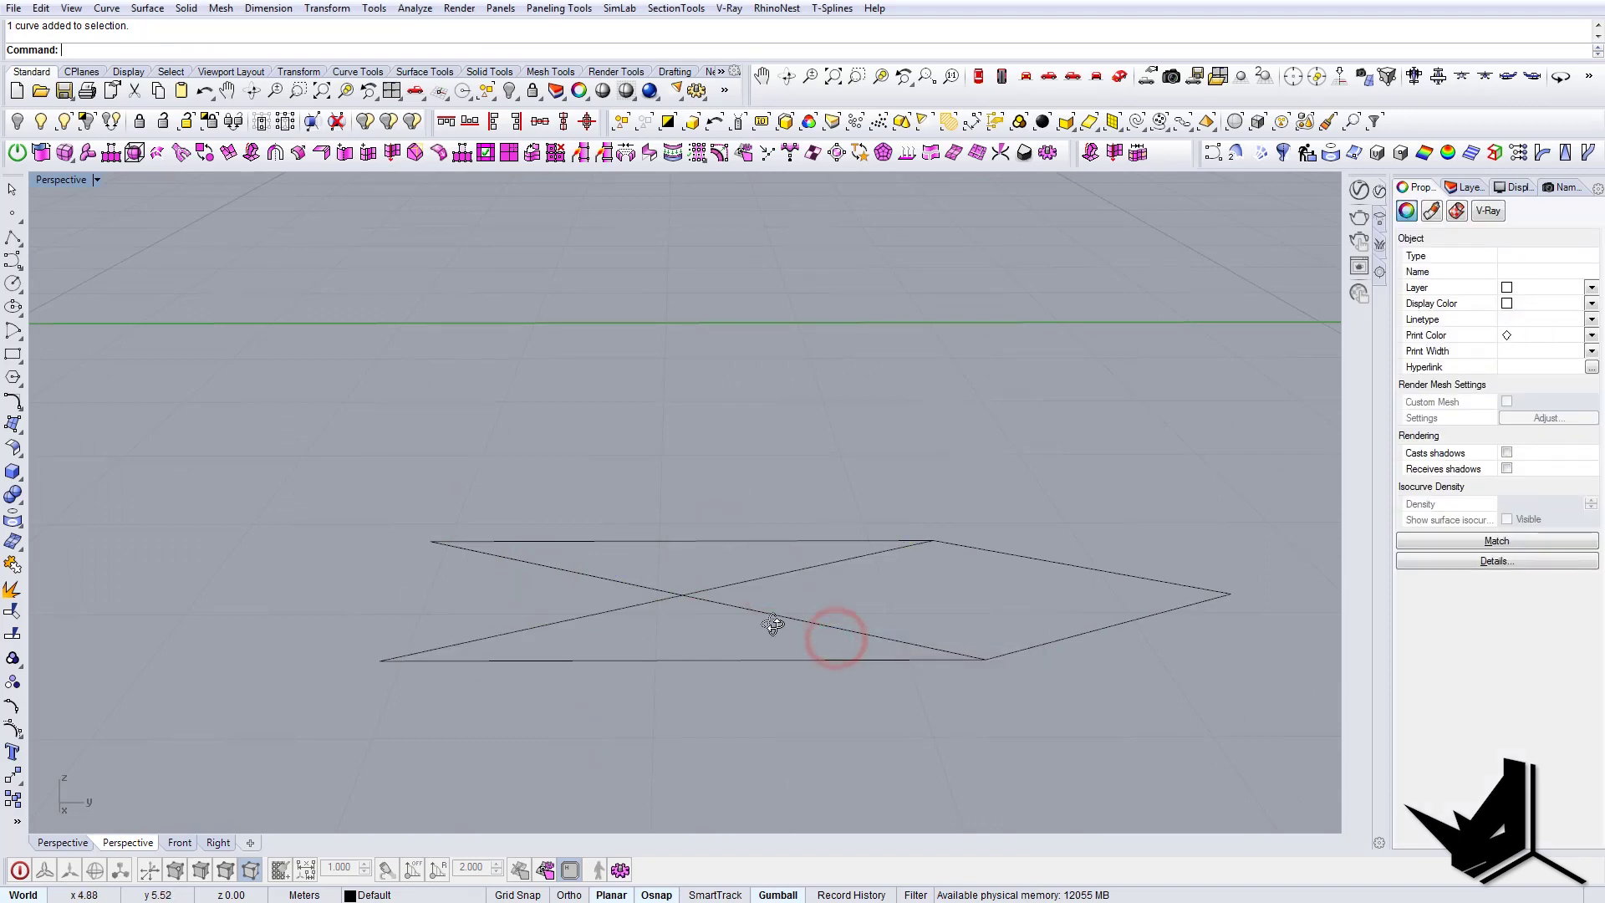
key("Escape")
- Create closed curves from the two triangular regions beside the diagonals' intersection with CurveBoolean, keeping the input curves
right_click_drag(773, 626, 774, 610)
right_click(866, 748)
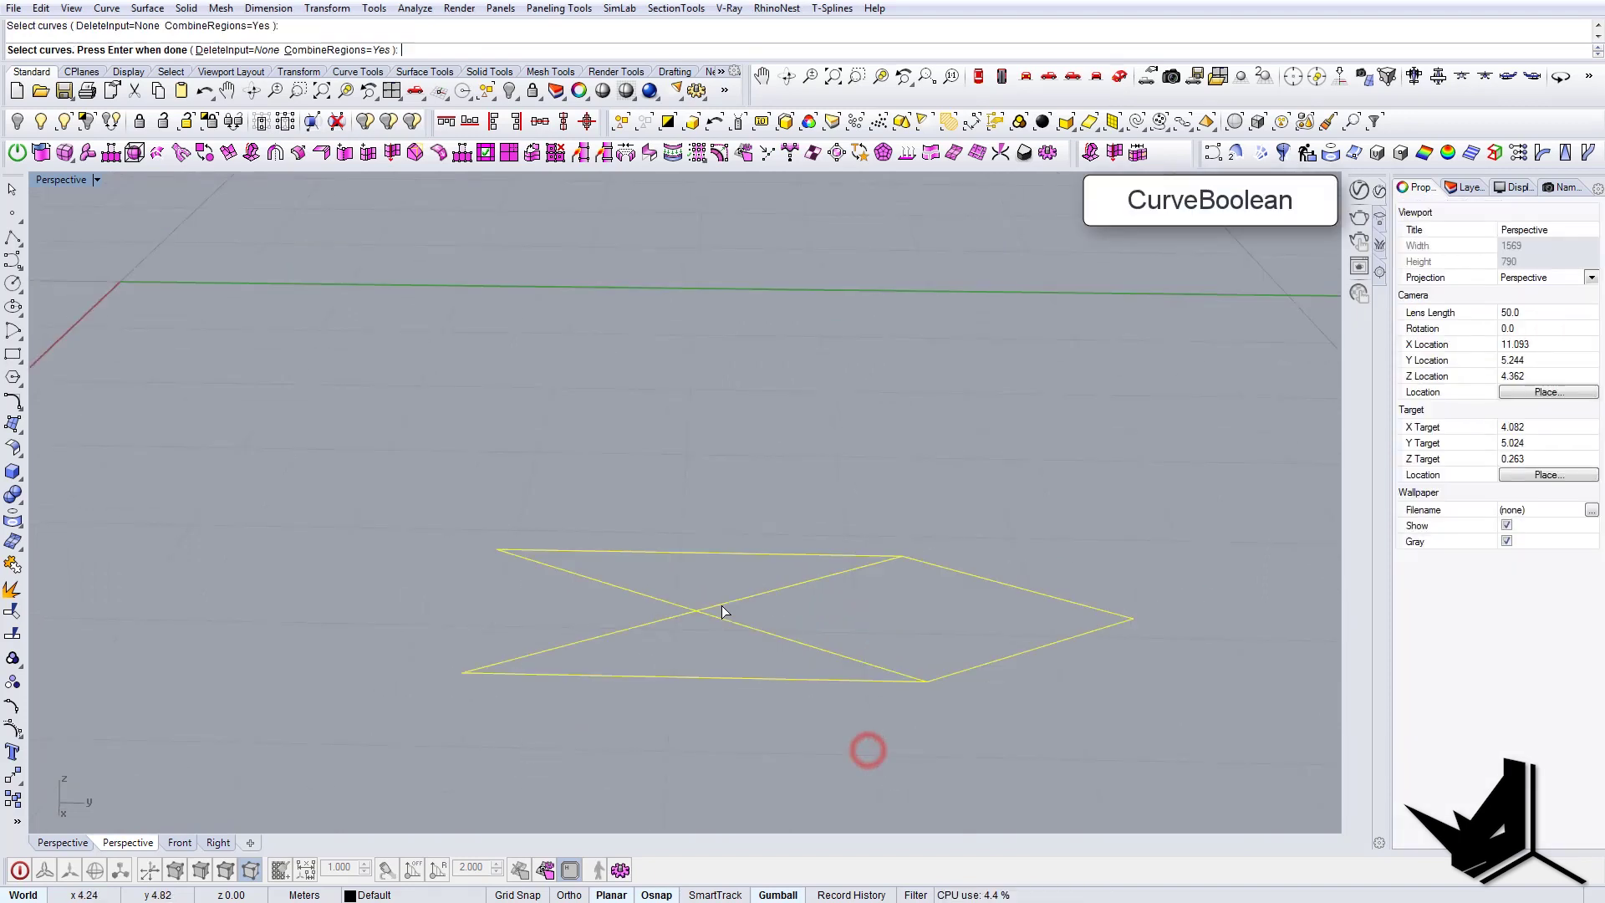
left_click(695, 646)
left_click(699, 596)
key("Return")
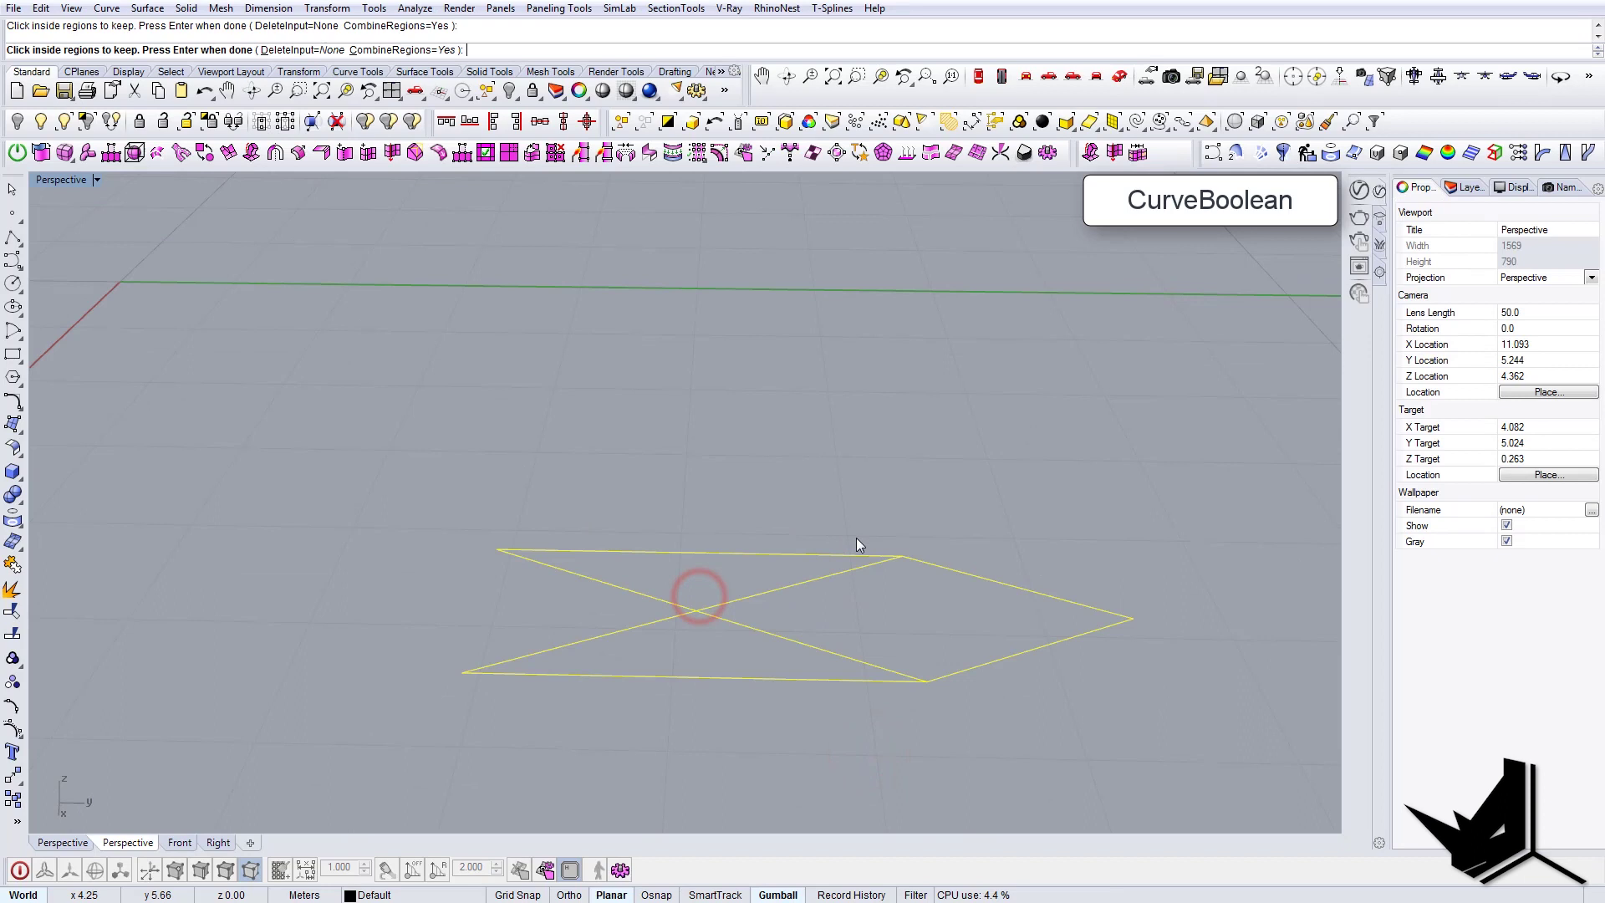
right_click_drag(687, 499, 746, 483)
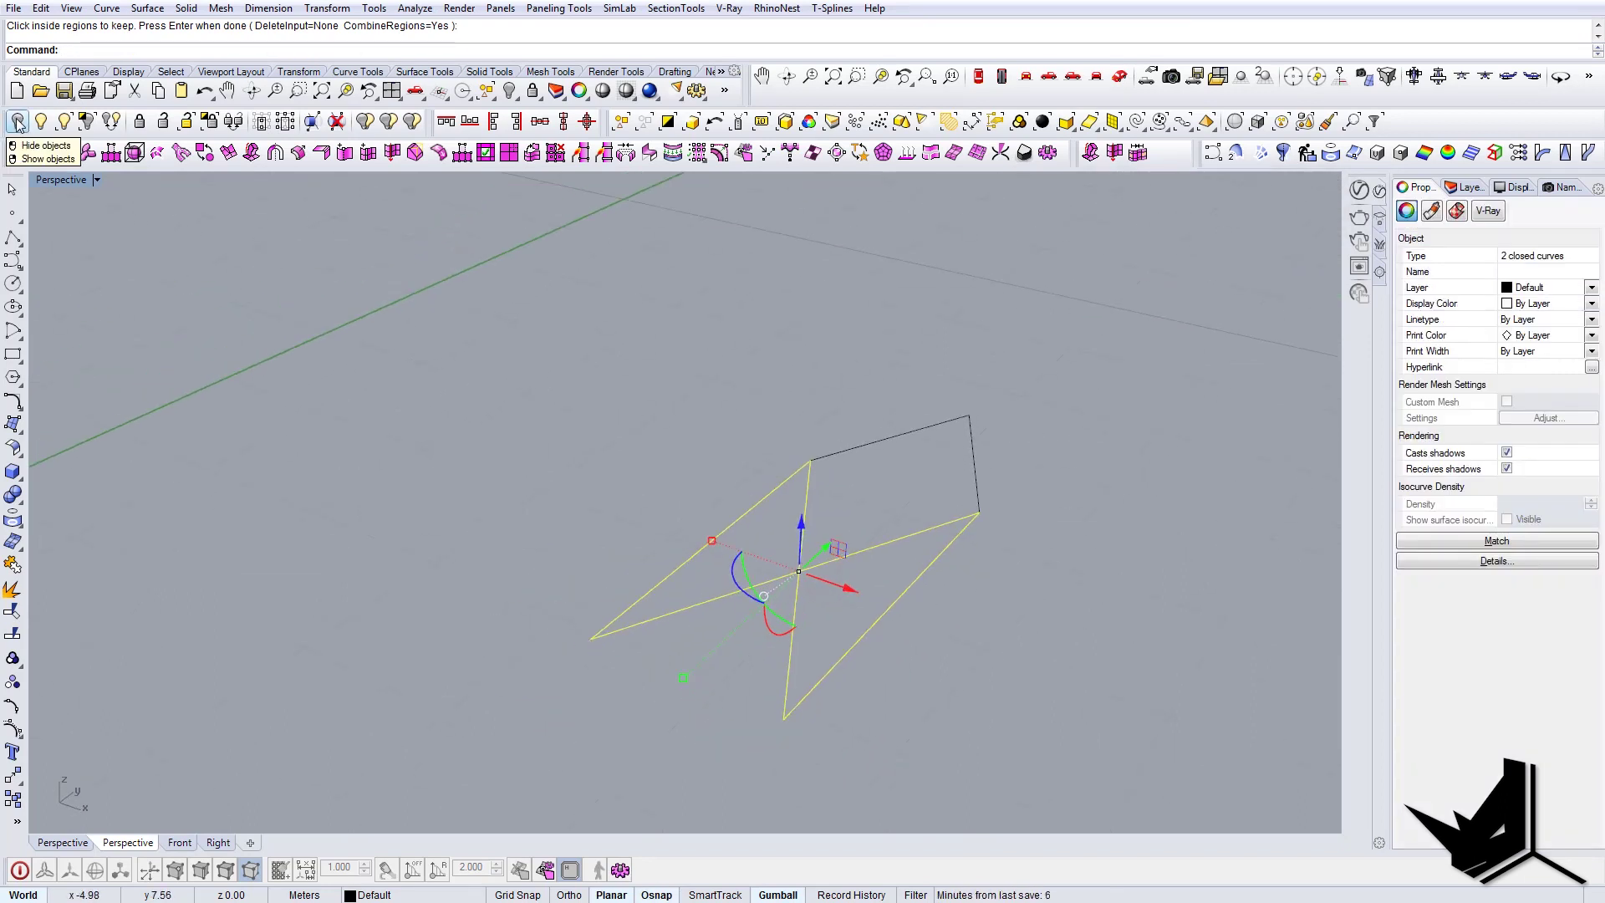
left_click(936, 423)
left_click(1035, 491)
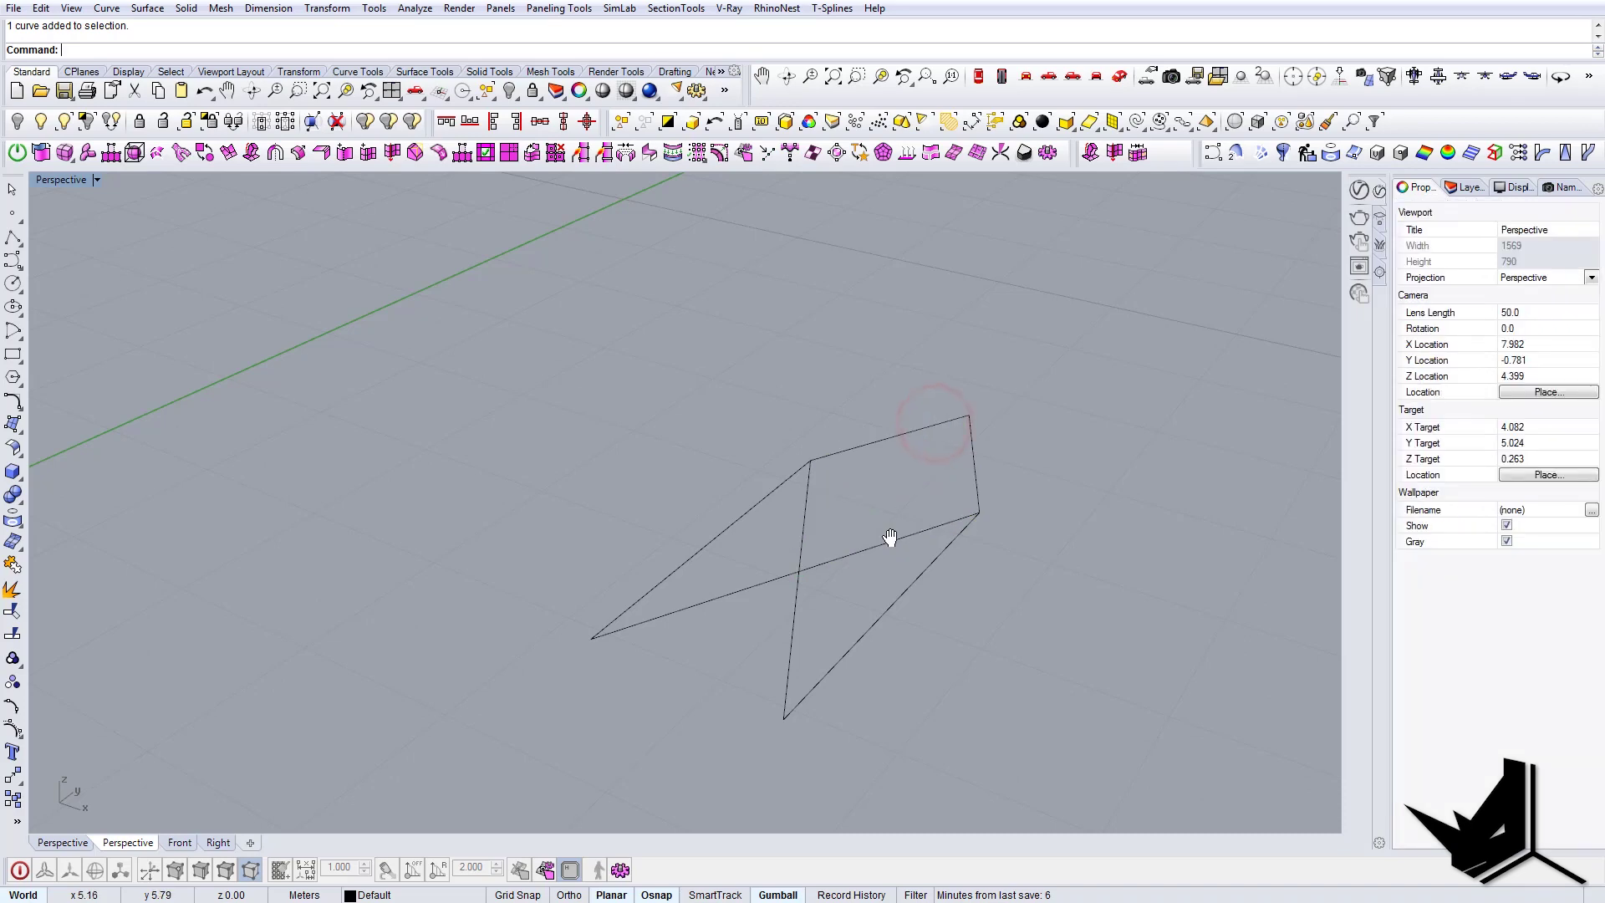
- Delete the leftover open curves by selecting all closed curves with SelClosedCrv and inverting the selection
right_click_drag(888, 538, 743, 516)
type("Sel")
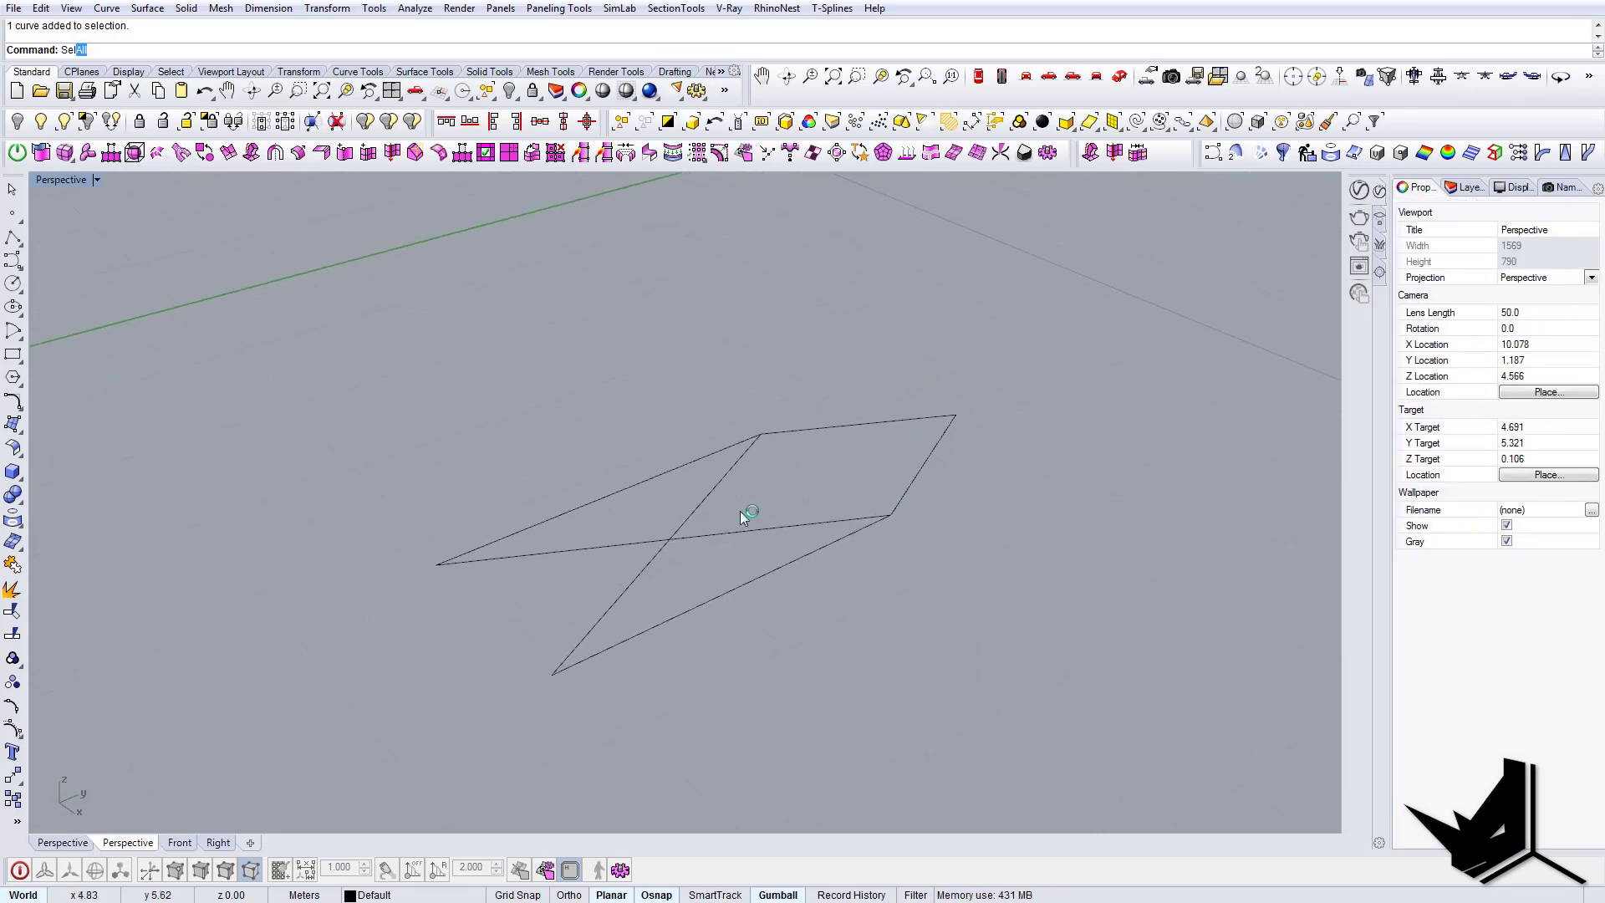
type("Clo")
key("Return")
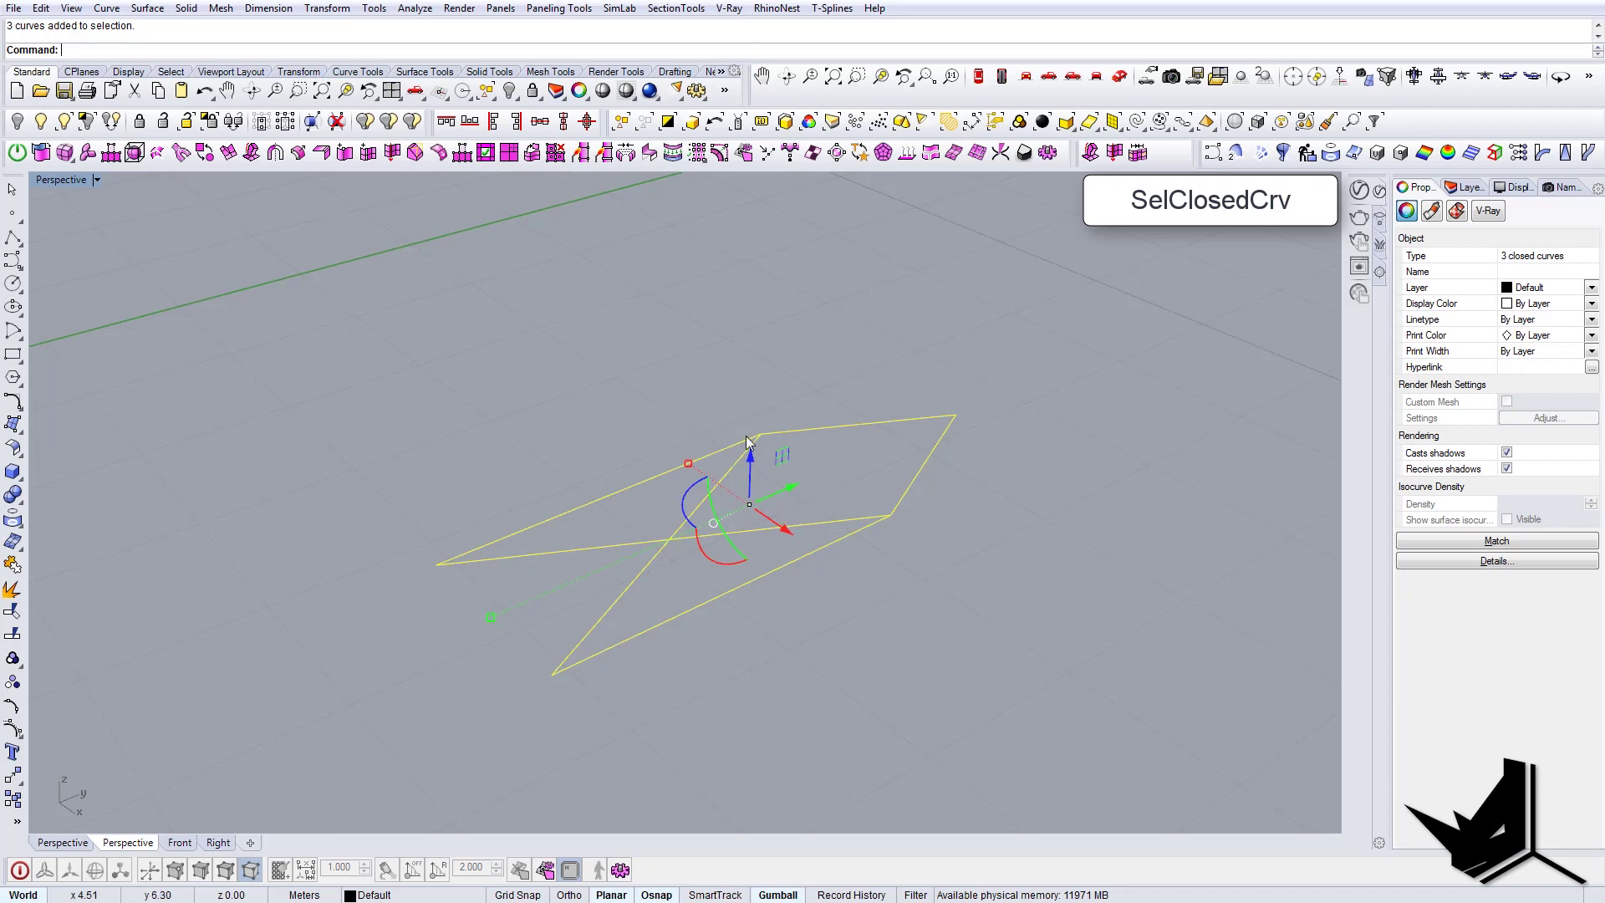
right_click_drag(841, 489, 777, 512)
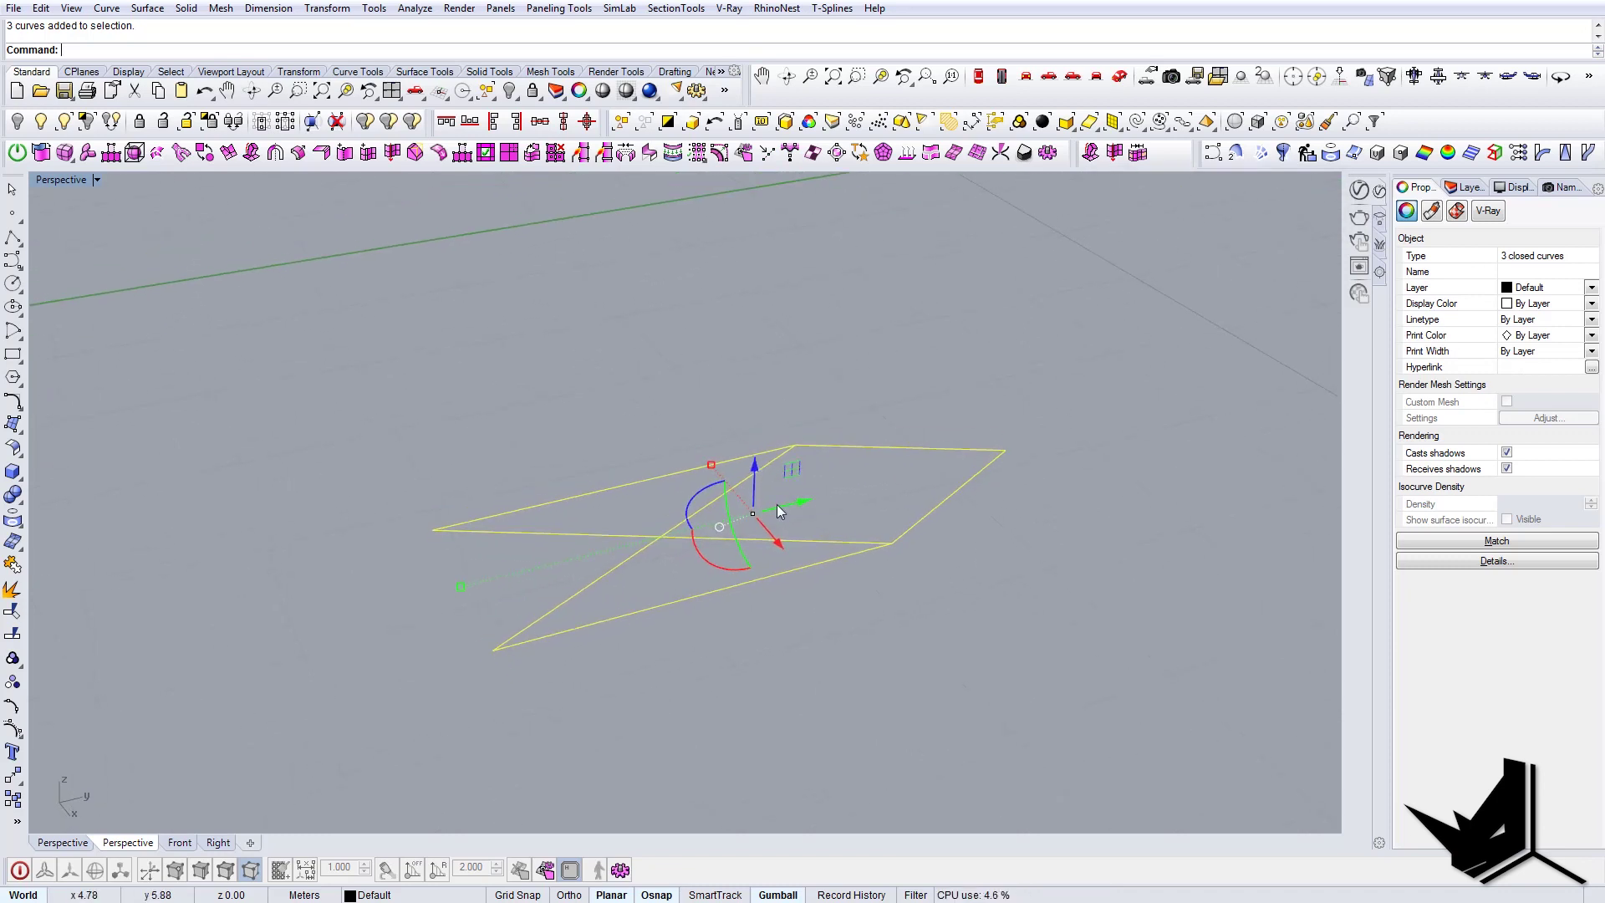
left_click(667, 123)
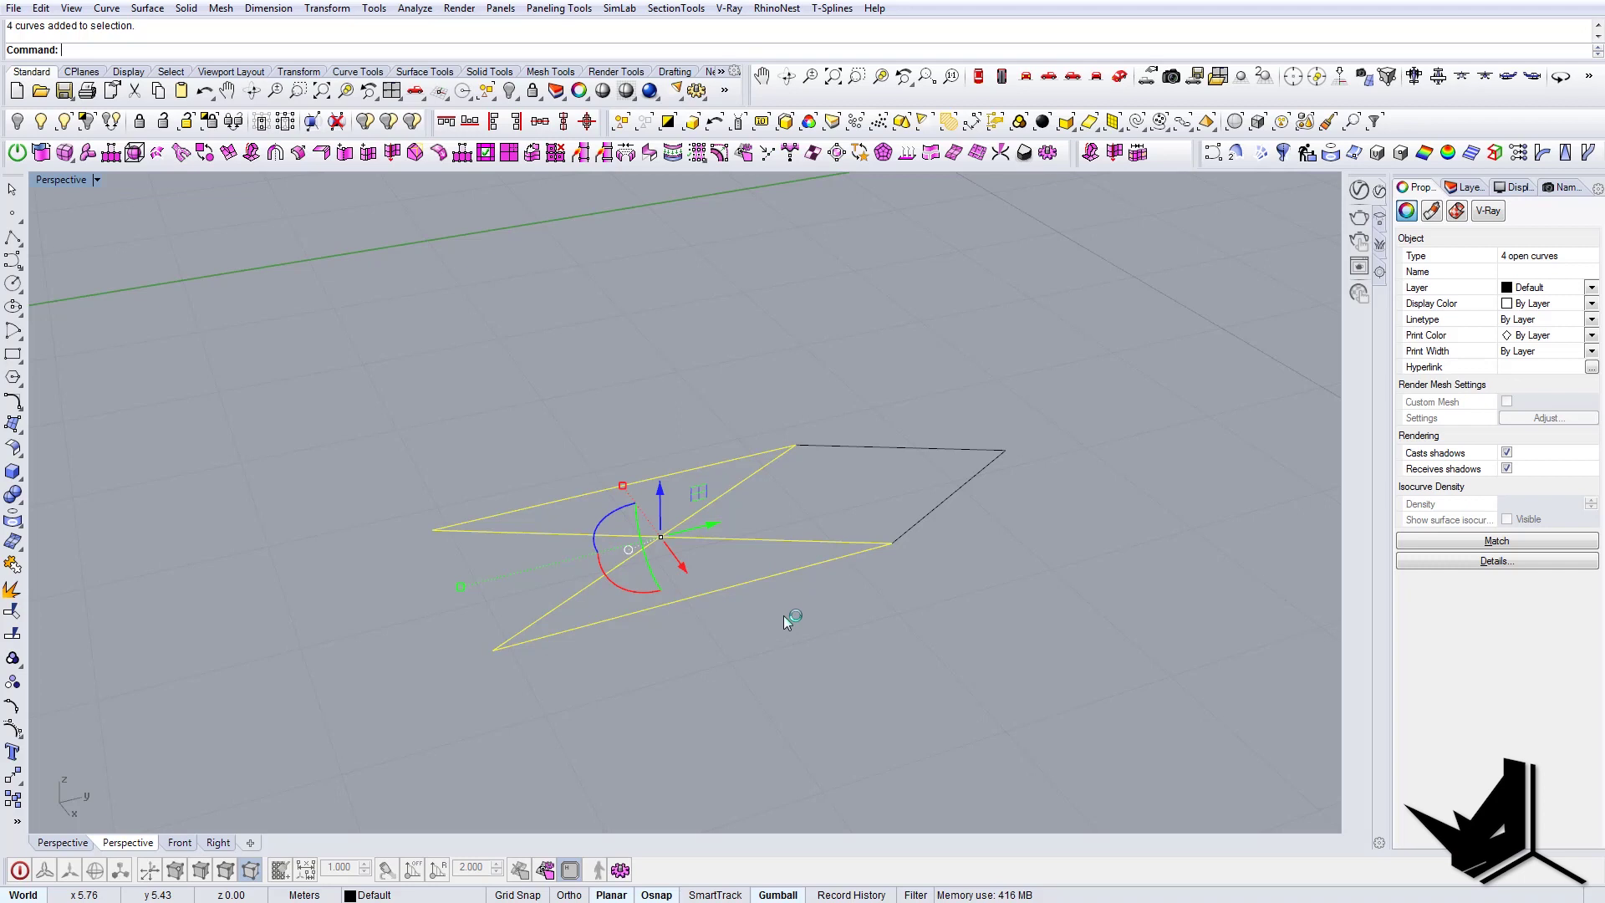
right_click_drag(745, 543, 746, 589, "shift")
key("Delete")
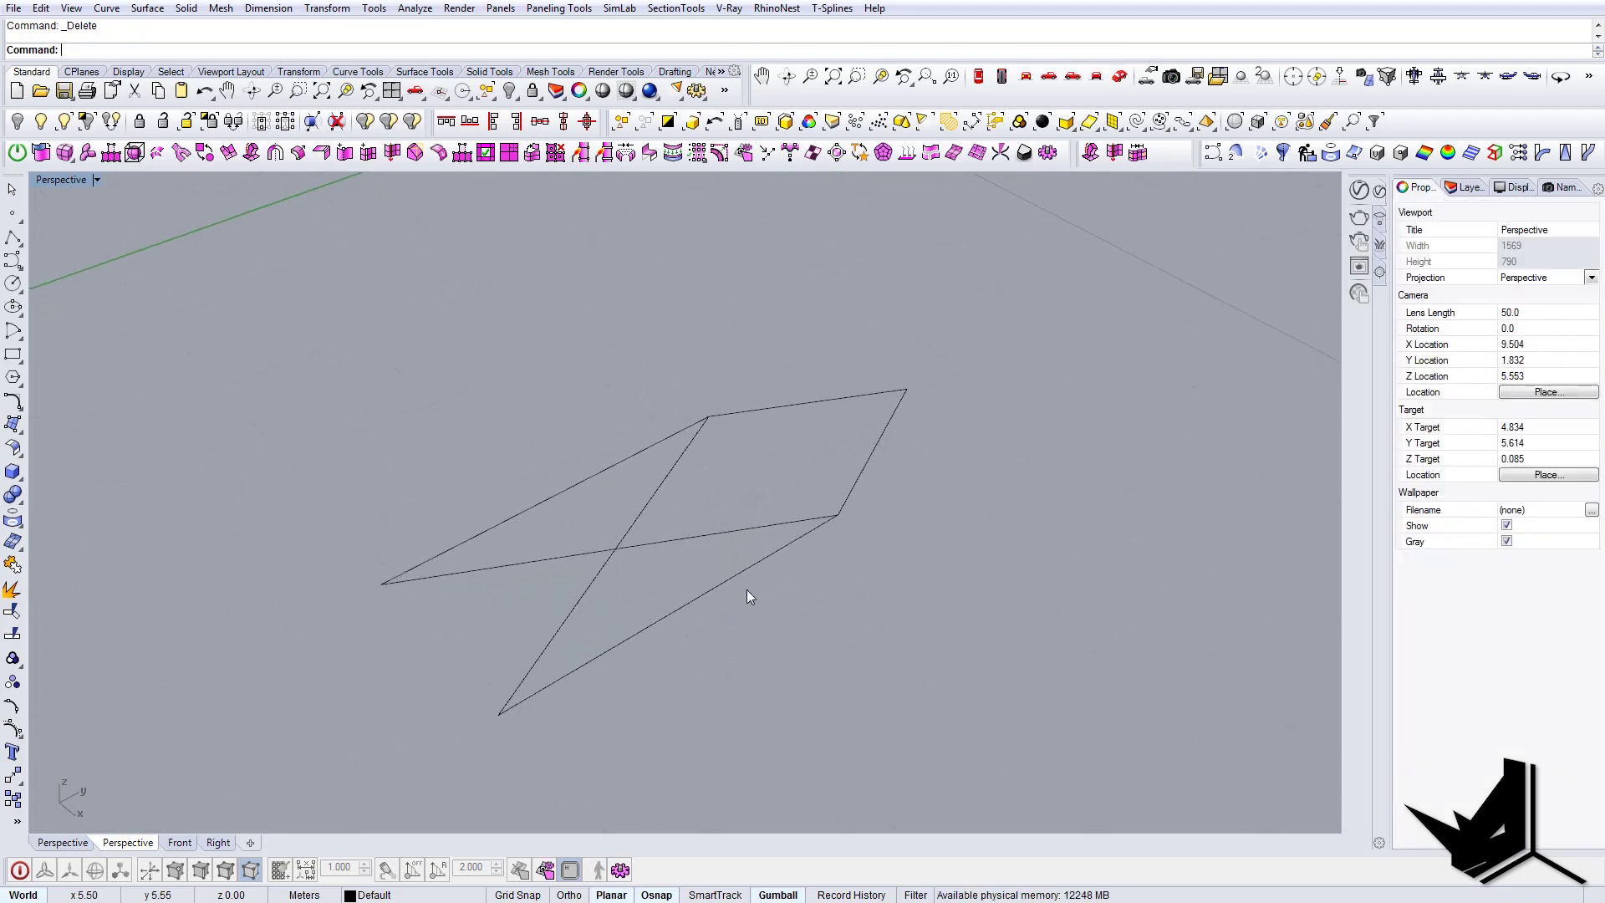
- Tilt the diamond curve with Rotate3D about the axis through its two side corners by about 10 degrees, raising its outer tip
left_click(731, 580)
left_click(678, 461)
left_click(679, 462)
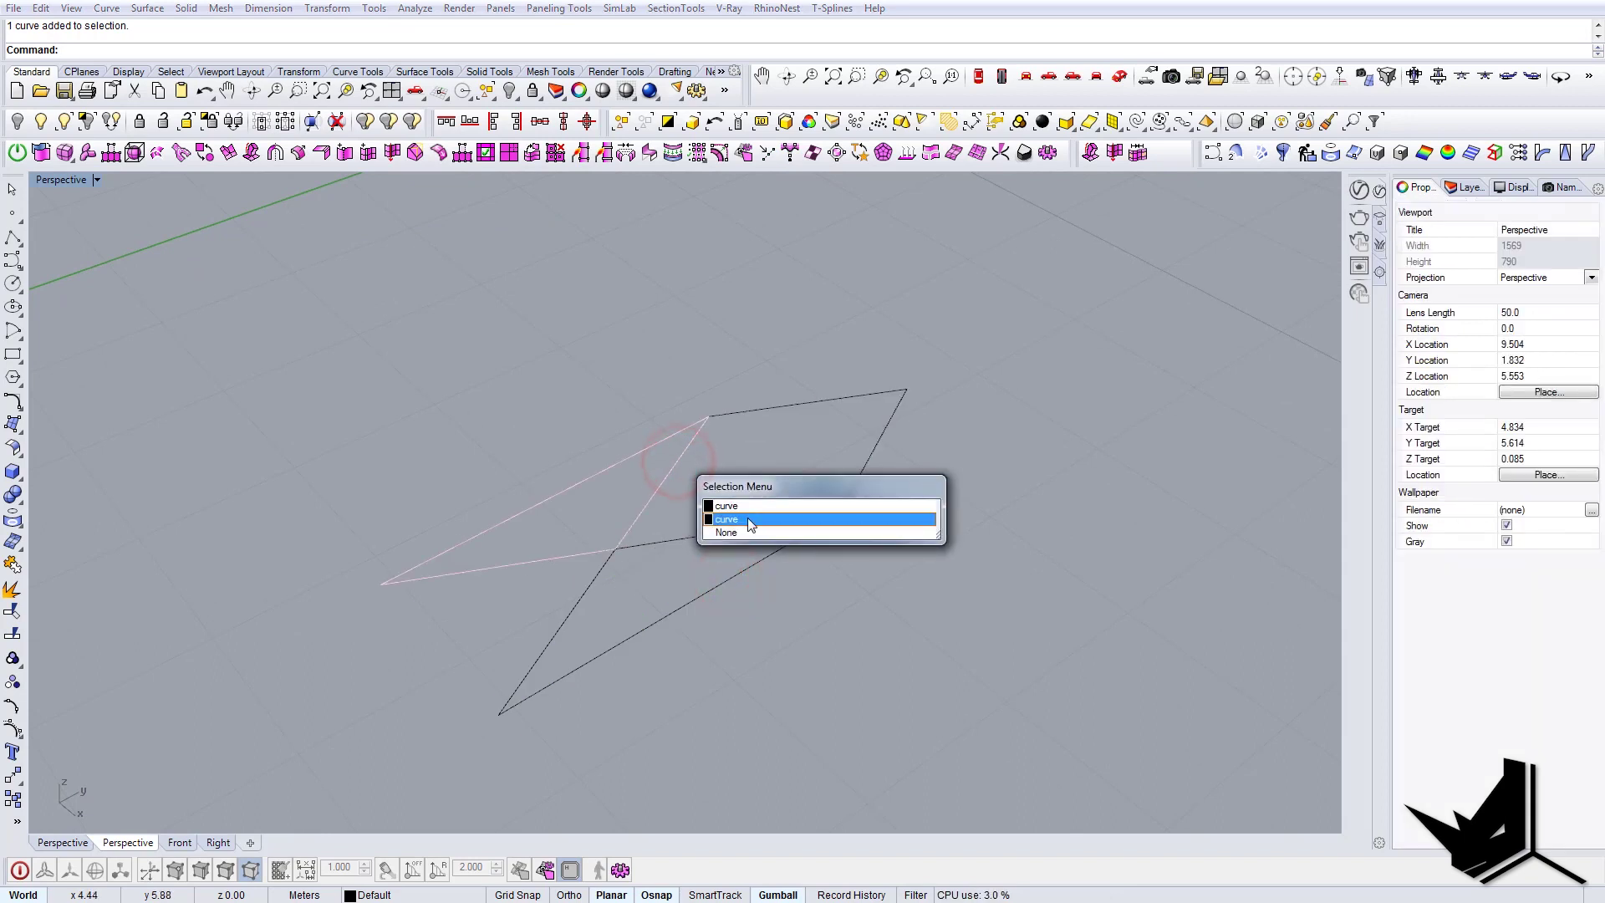
right_click_drag(945, 599, 800, 595)
left_click(859, 544)
key("Return")
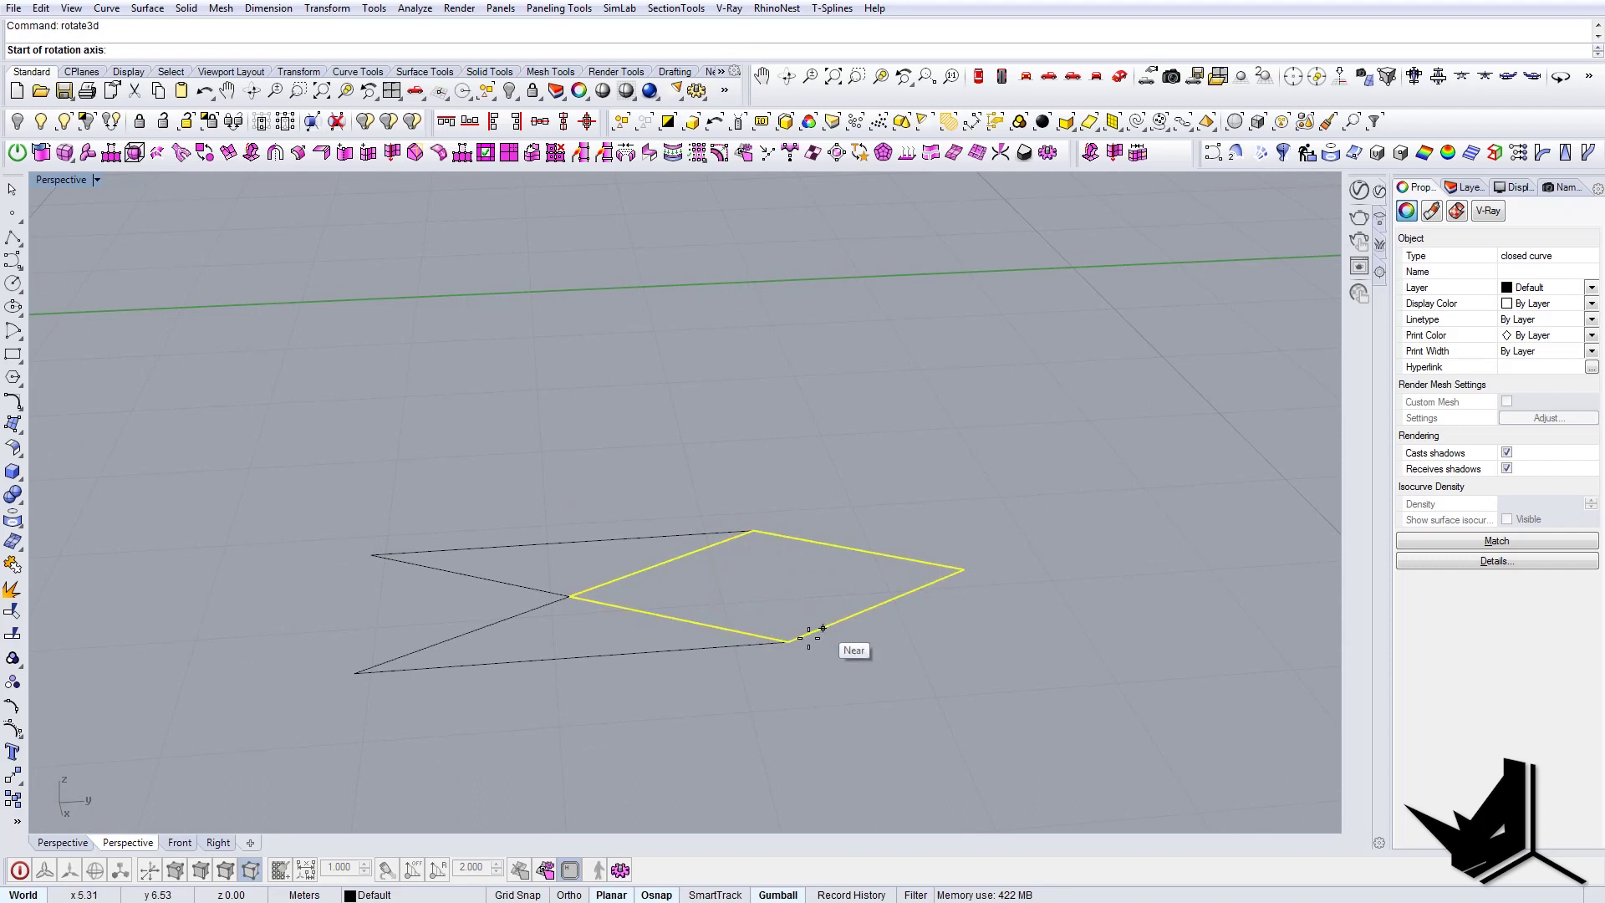
left_click(793, 643)
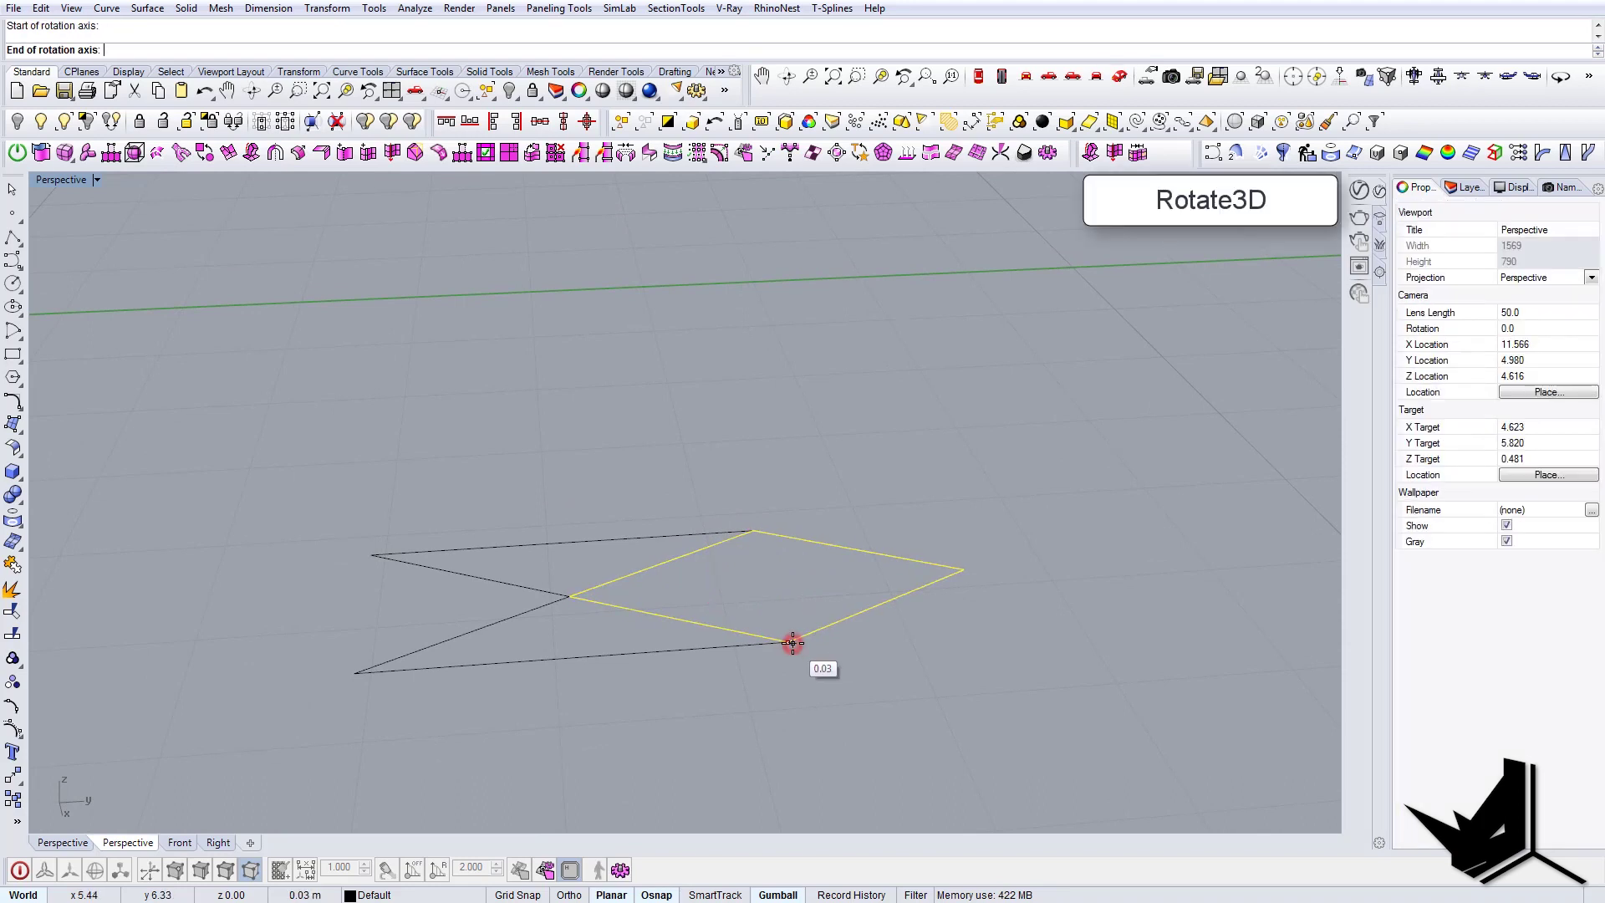
left_click(754, 531)
right_click_drag(754, 530, 785, 550)
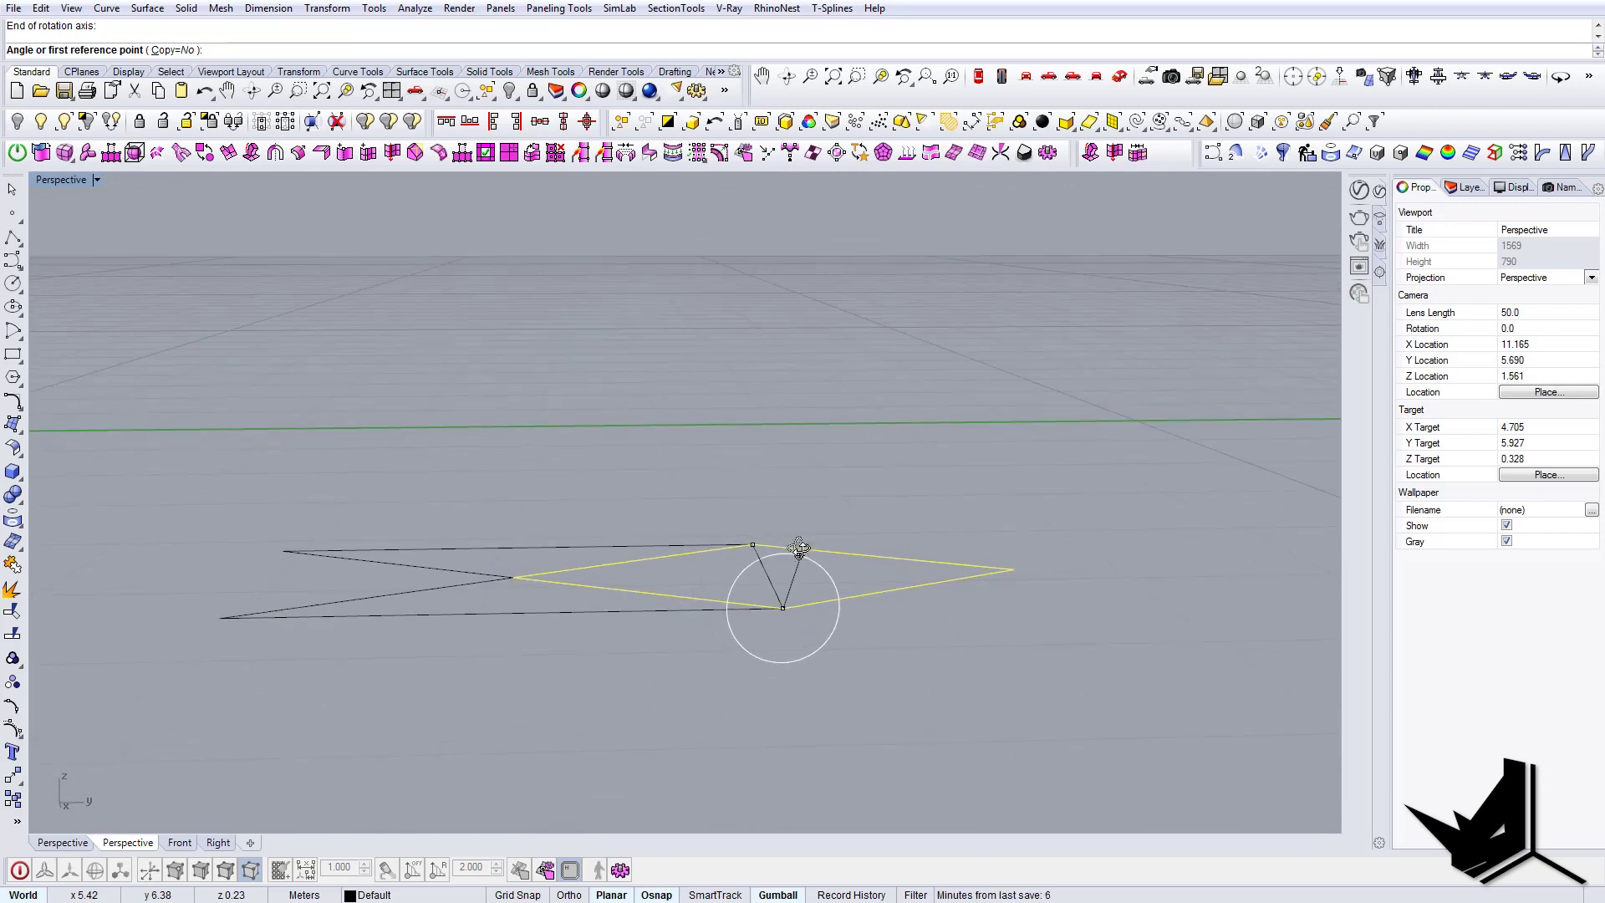
left_click(1020, 567)
right_click_drag(1020, 562, 1130, 536)
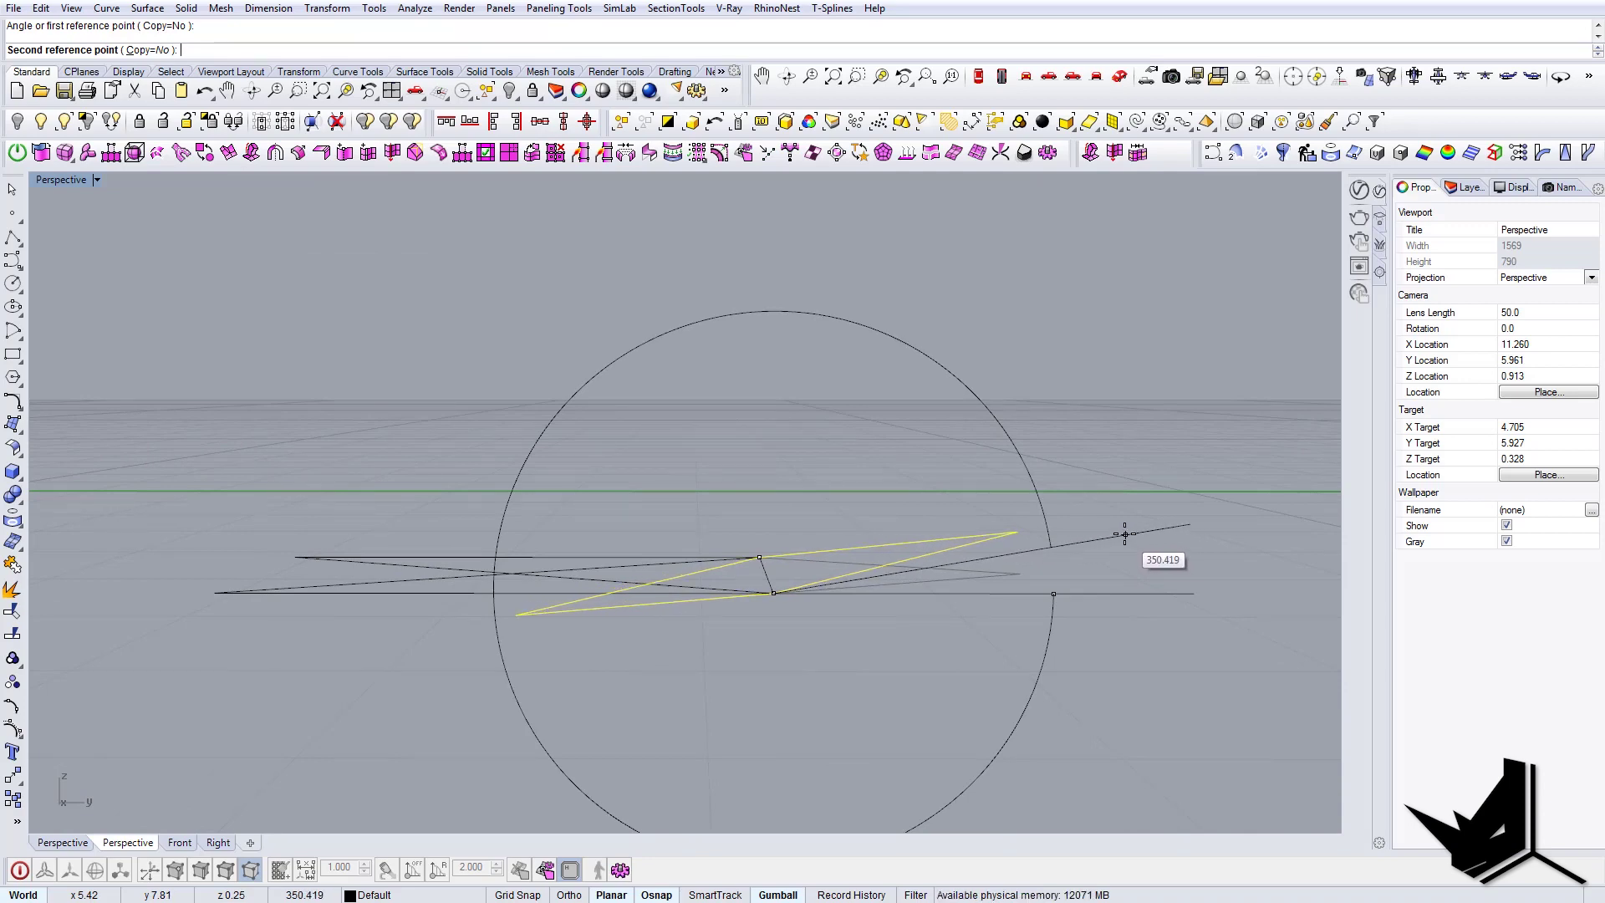
left_click(1121, 520)
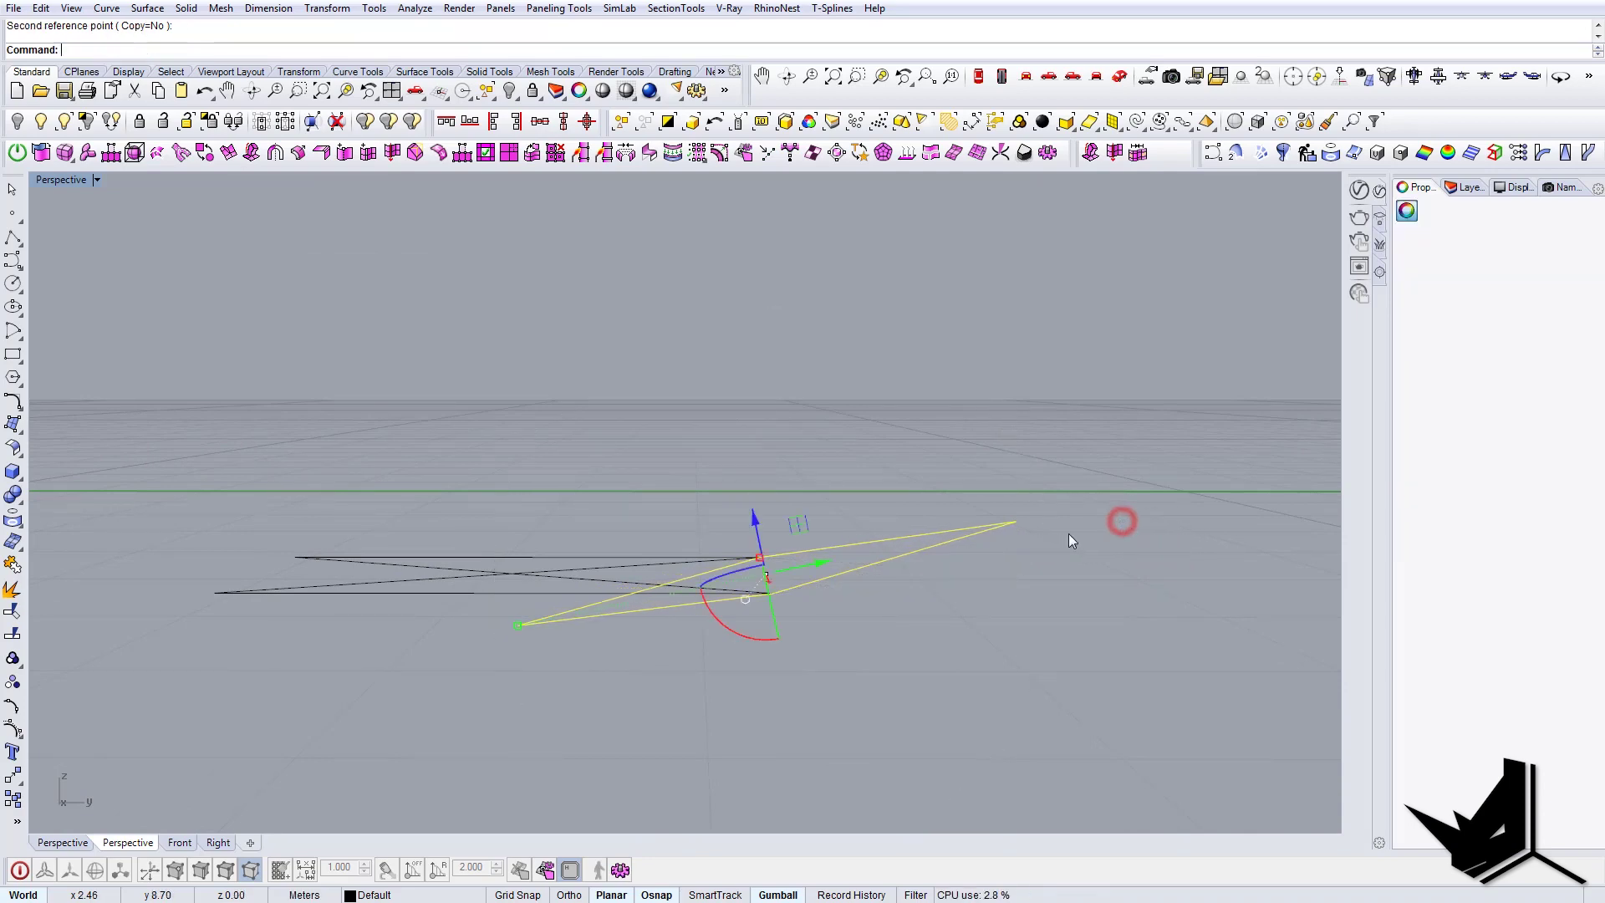
- Show both triangles' control points and use SetPt with only Set Z to lower their shared vertex to the height of the diamond's inner tip
right_click_drag(1068, 533, 613, 584)
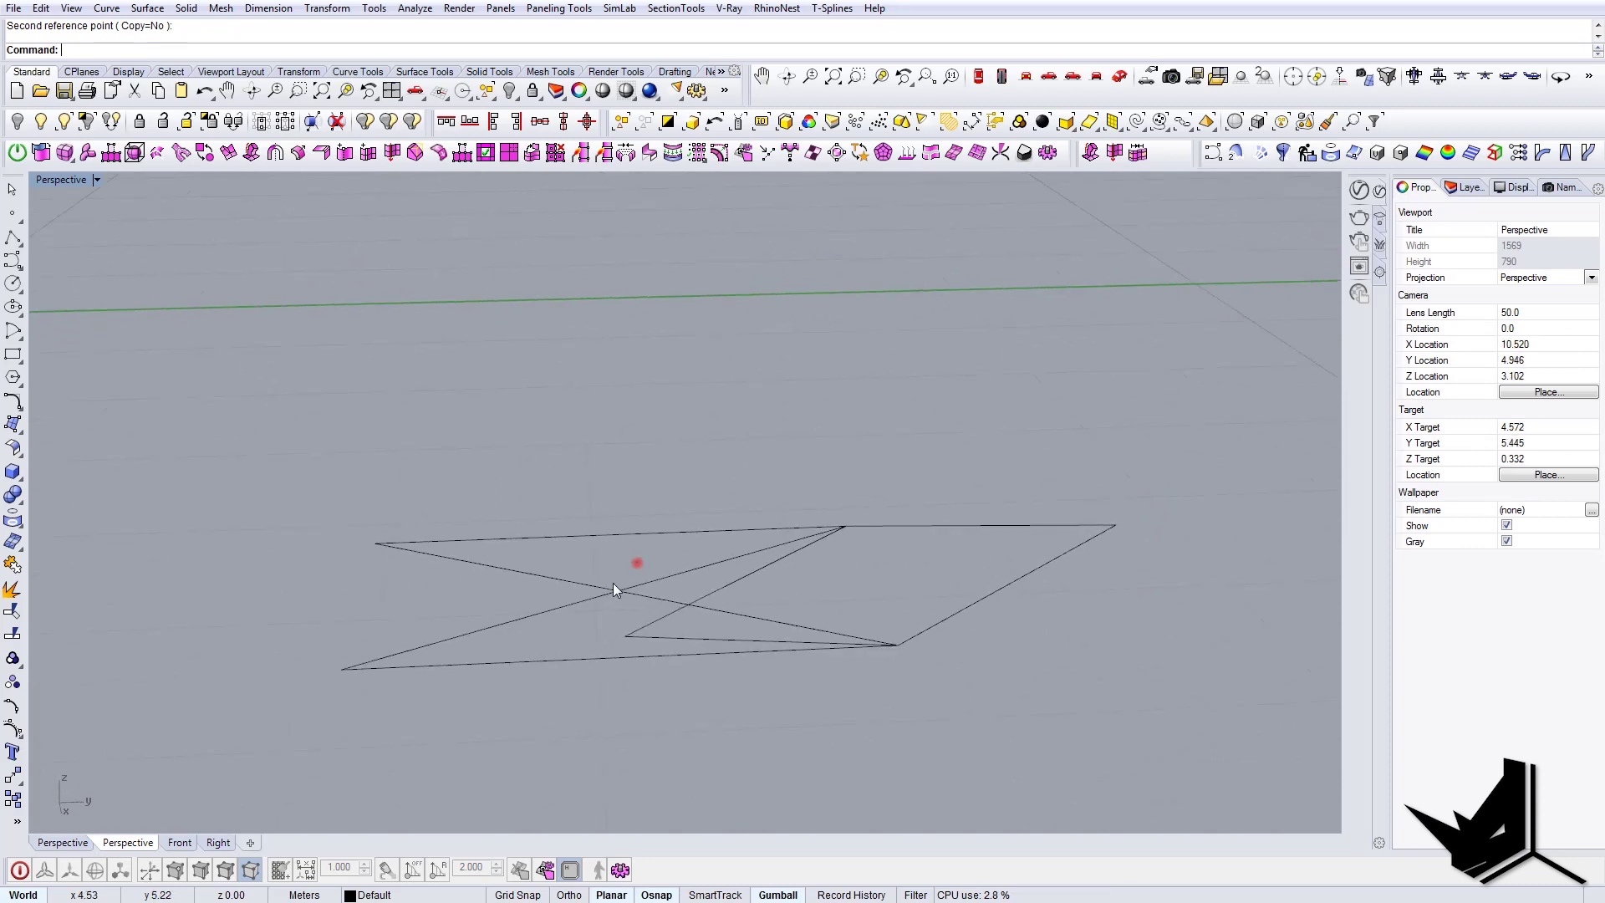
left_click_drag(613, 584, 330, 633)
left_click(12, 729)
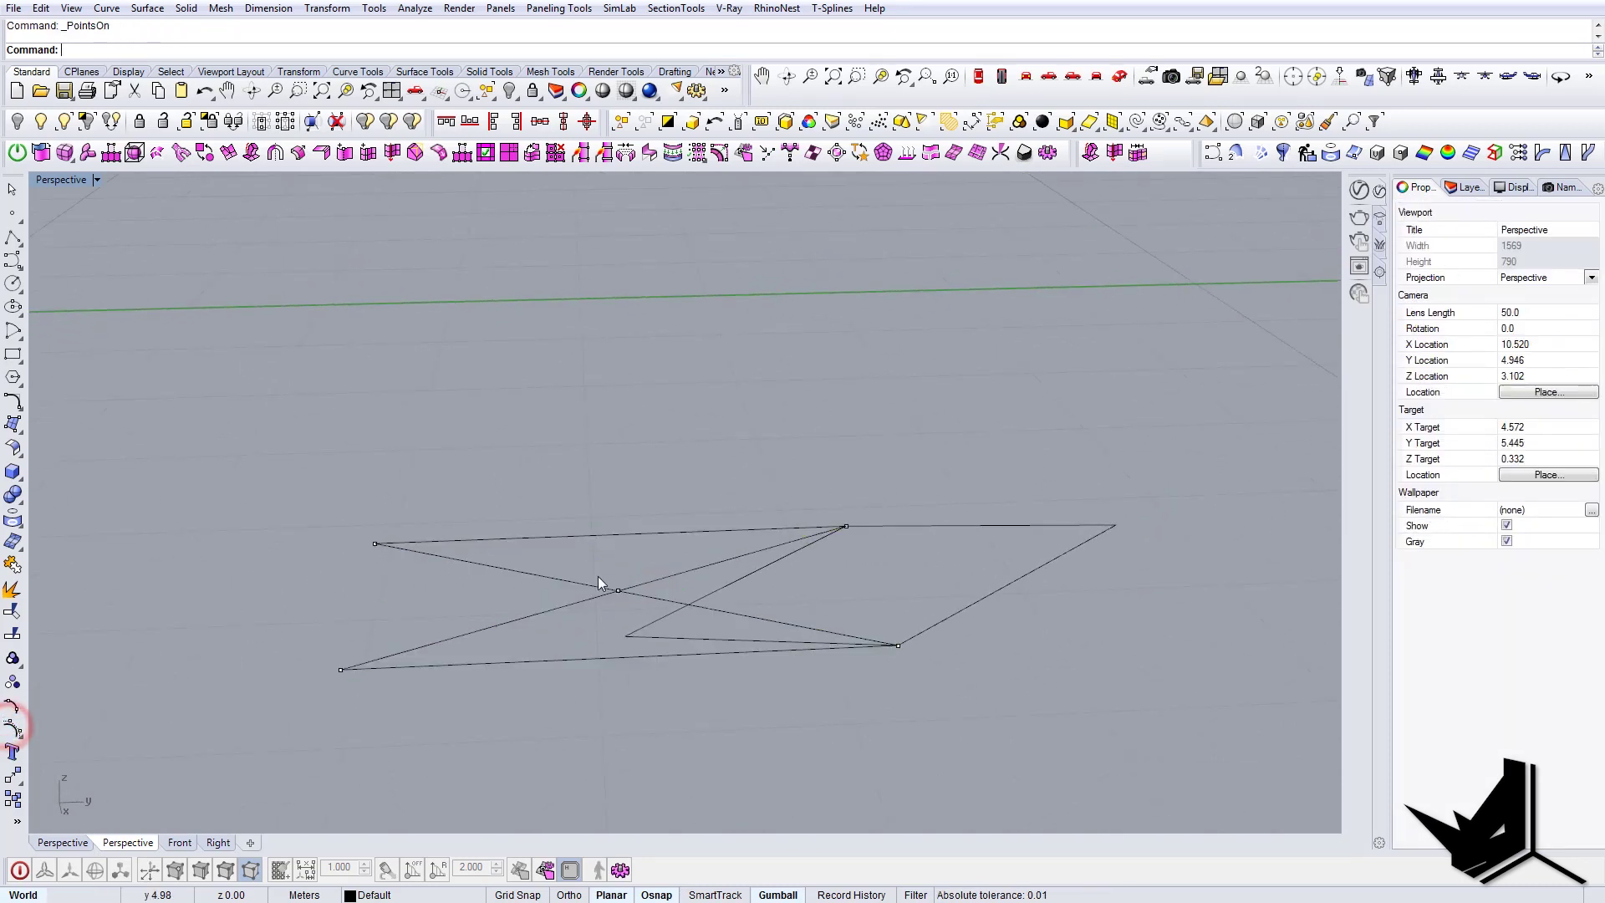
left_click_drag(632, 599, 637, 600)
type("SetPt")
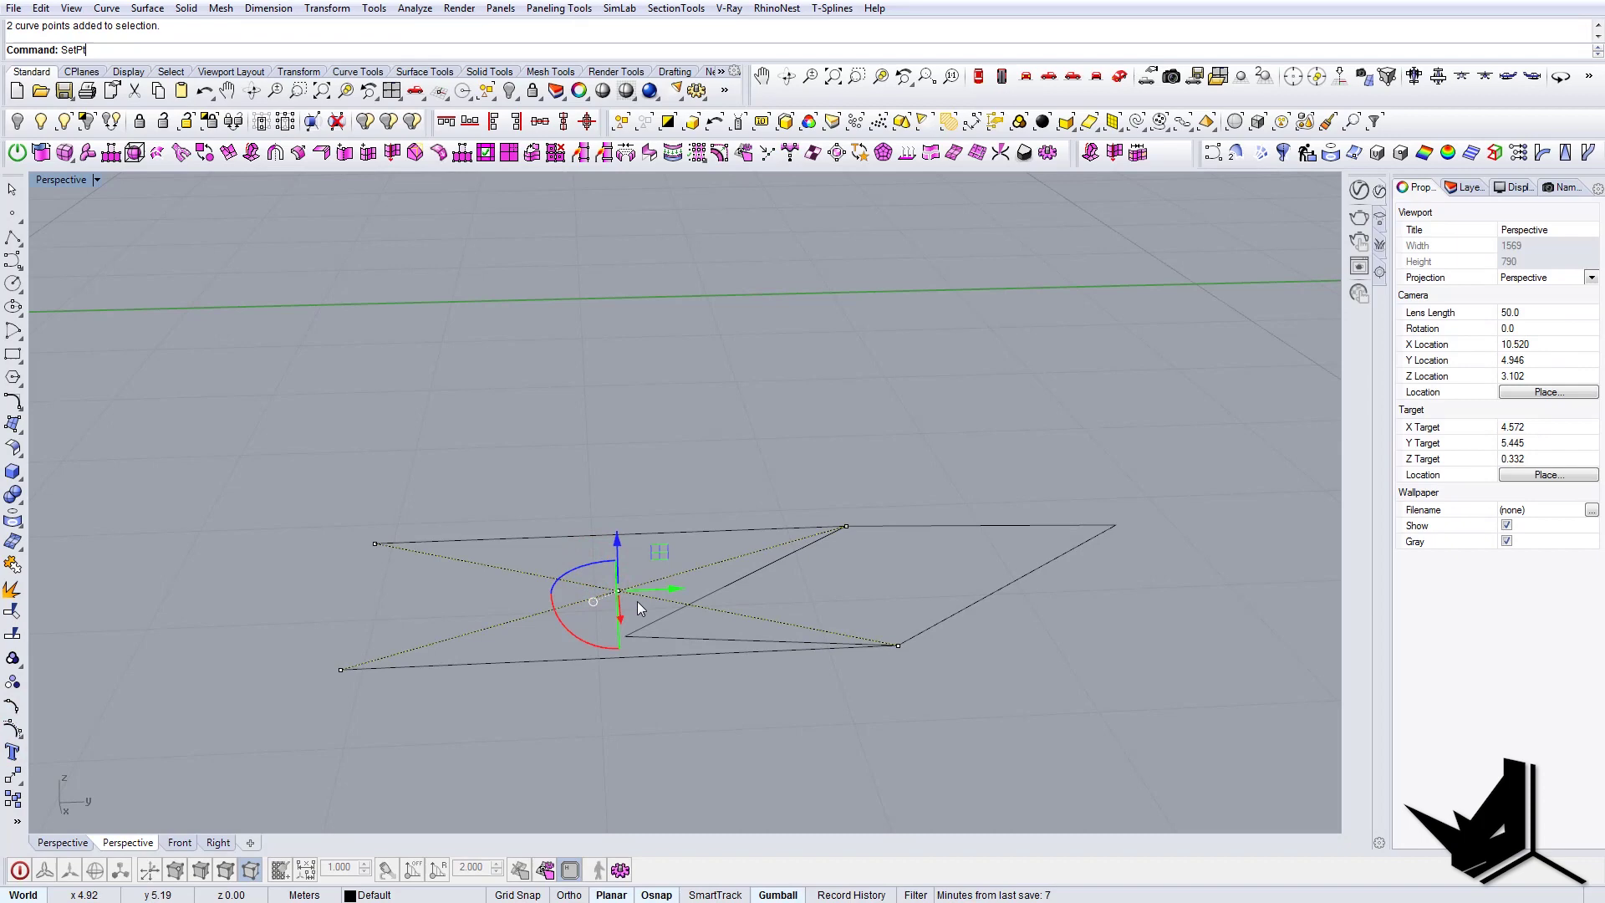
key("Return")
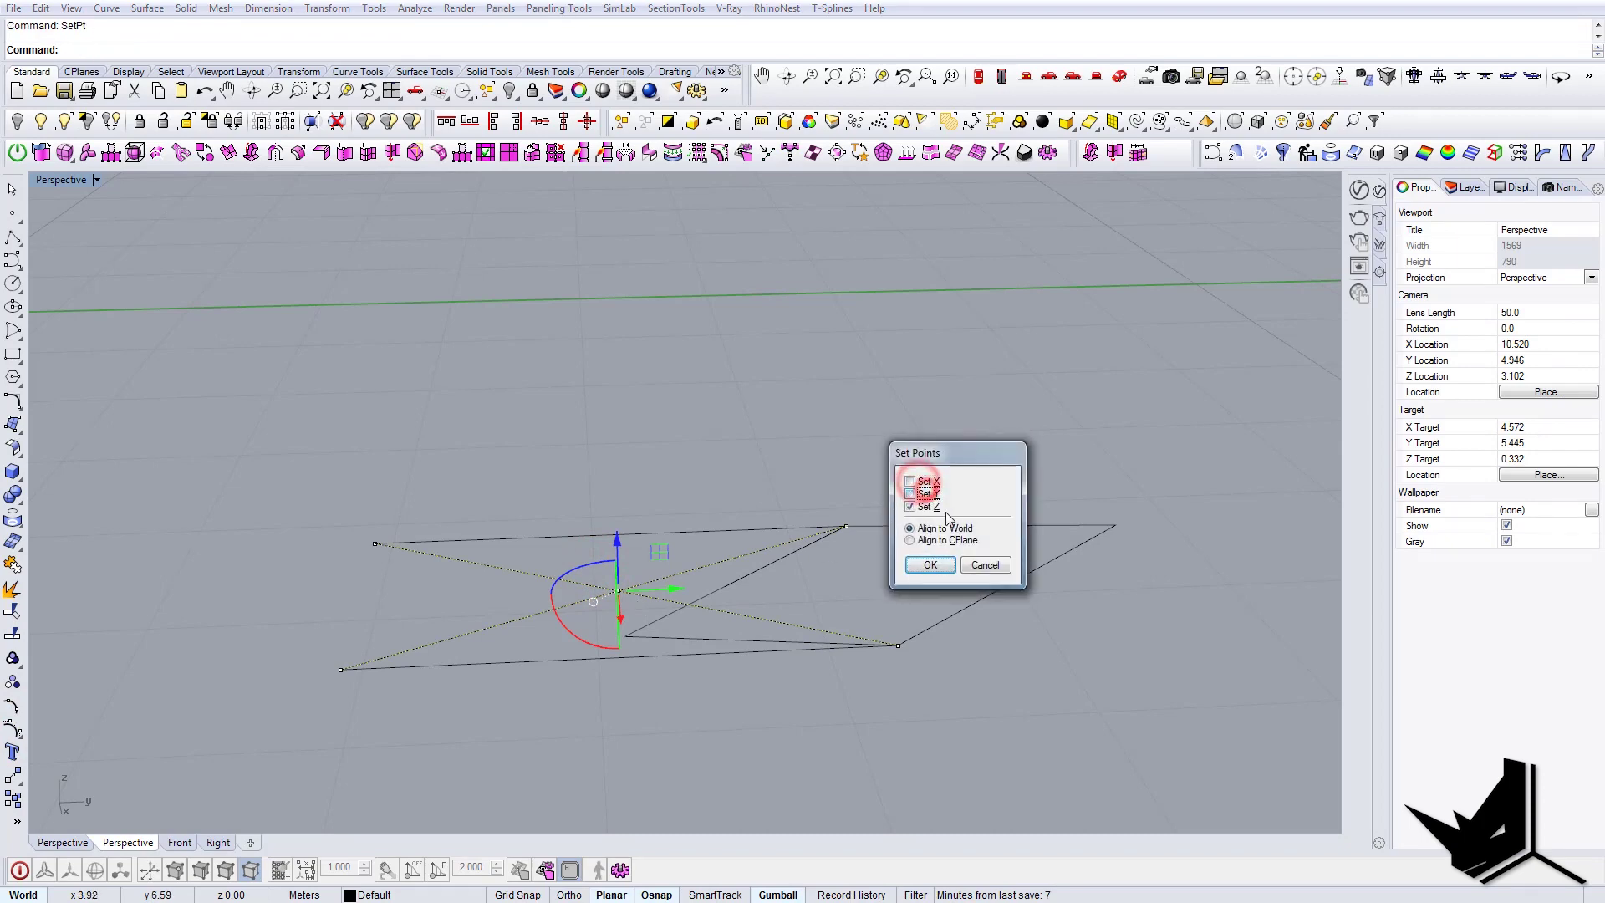
left_click(930, 564)
scroll(618, 633, "up", 3)
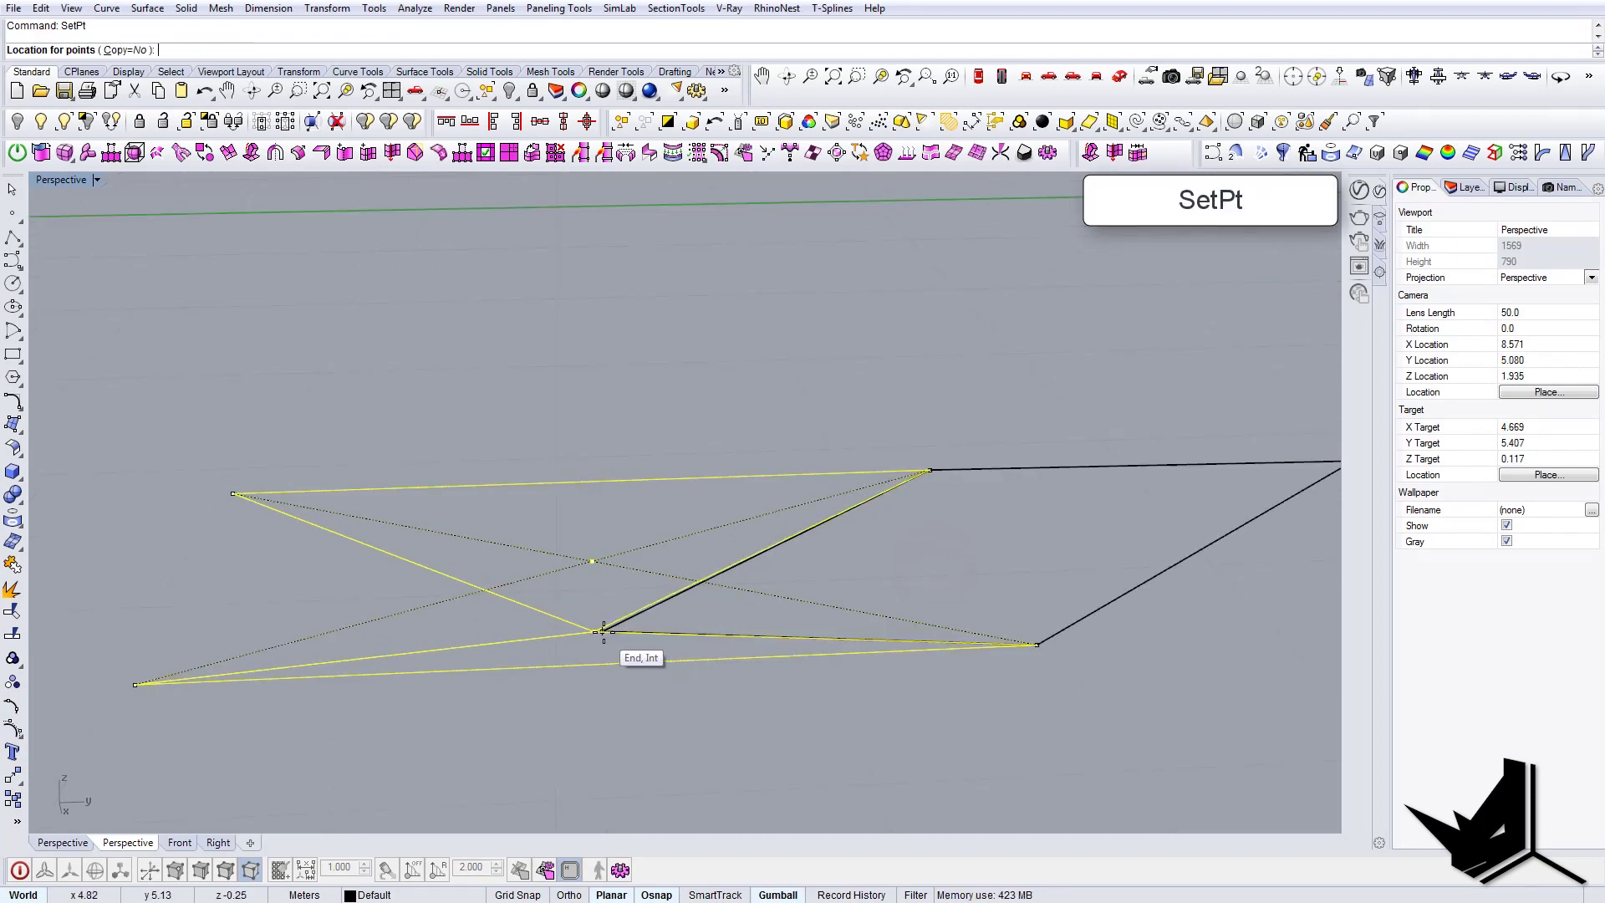
scroll(599, 631, "up", 10)
left_click(598, 631)
- Move the triangles' two coincident inner vertices onto the diamond's inner tip and hide the control points
scroll(618, 583, "down", 7)
mouse_move(700, 585)
right_mouse_down()
mouse_move(679, 616)
mouse_move(687, 591)
right_mouse_up()
left_click_drag(559, 496, 638, 641)
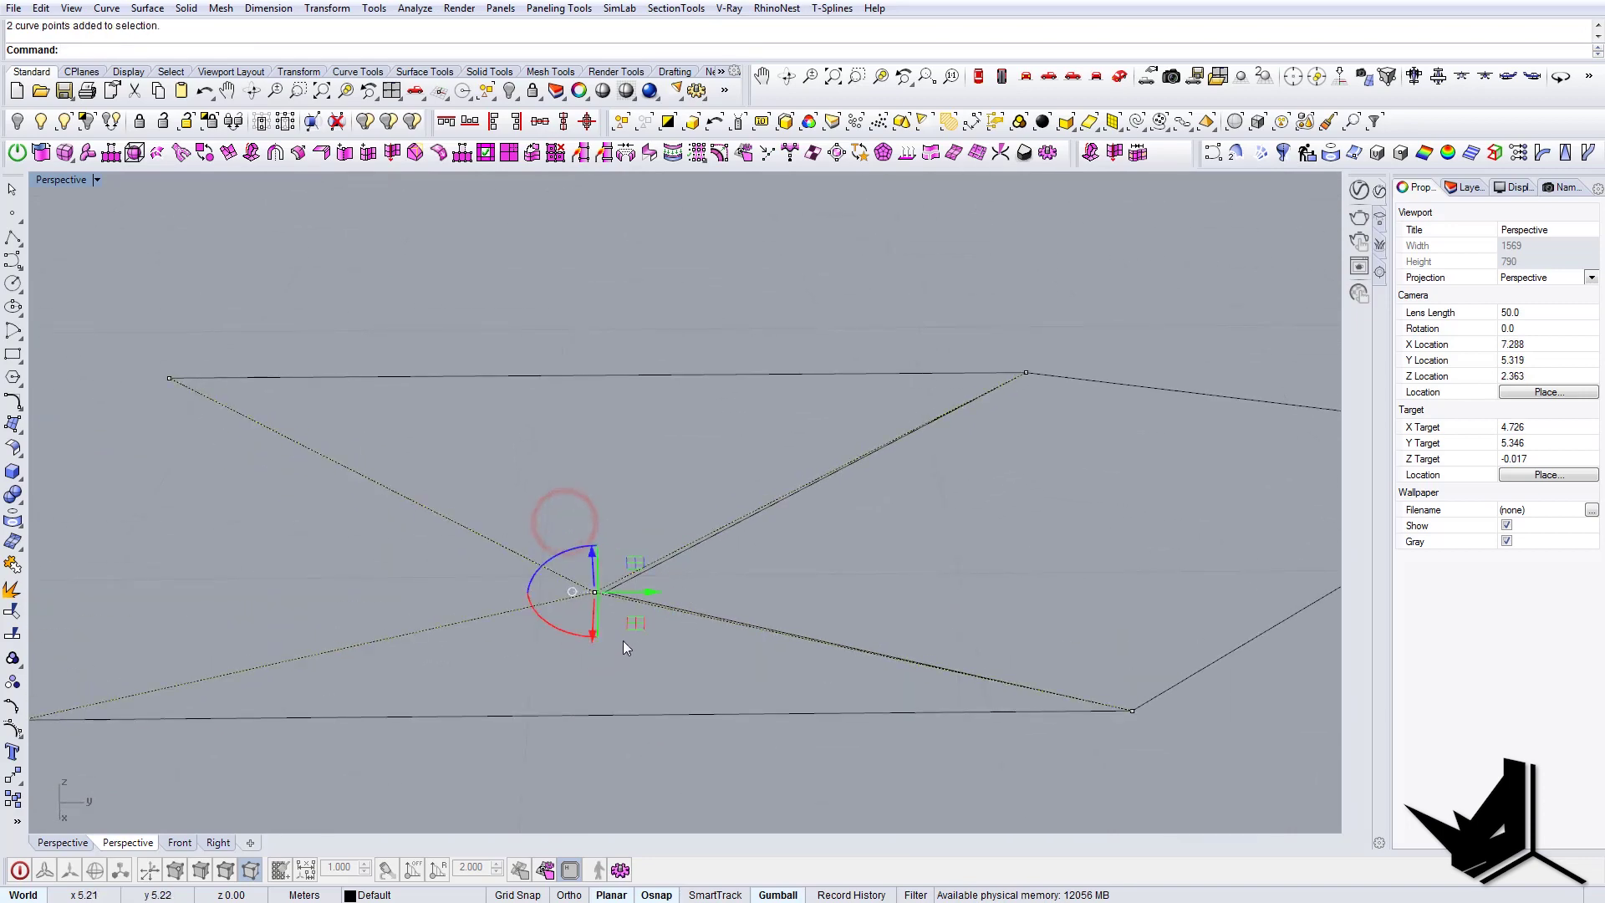
type("m")
key("Return")
scroll(615, 637, "up", 7)
left_click(541, 477)
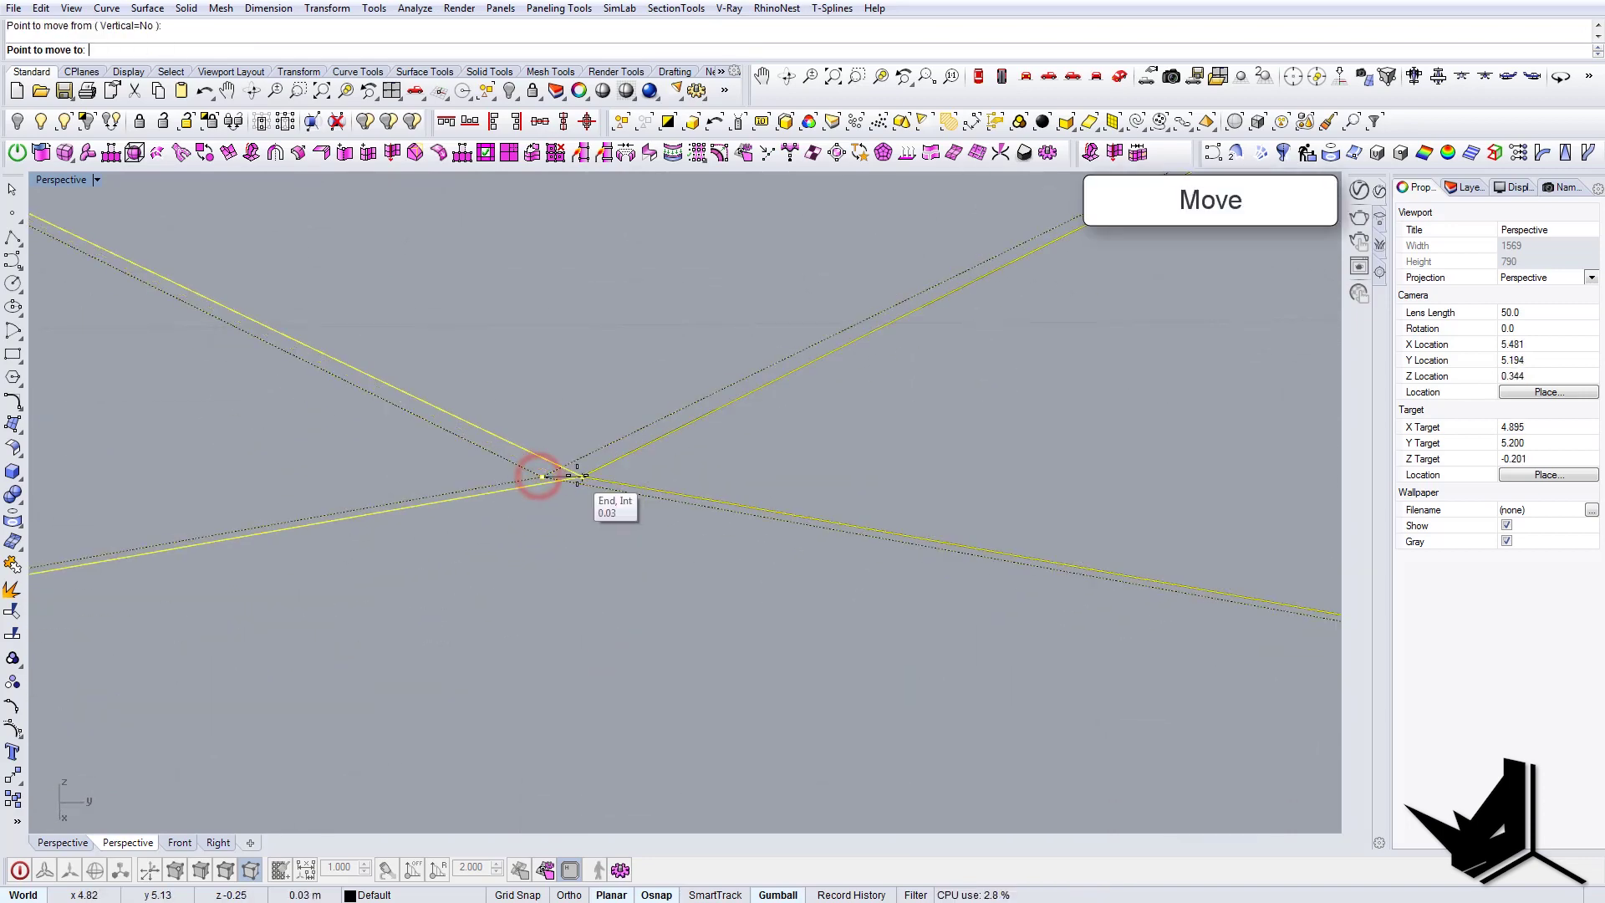
left_click(580, 476)
key("Escape")
- Create planar surfaces from the three closed curves with PlanarSrf and switch the viewport to shaded display
scroll(584, 512, "down", 6)
scroll(777, 527, "down", 10)
right_click_drag(845, 577, 692, 585)
right_click(699, 598)
left_click_drag(538, 698, 496, 518)
right_click(691, 729)
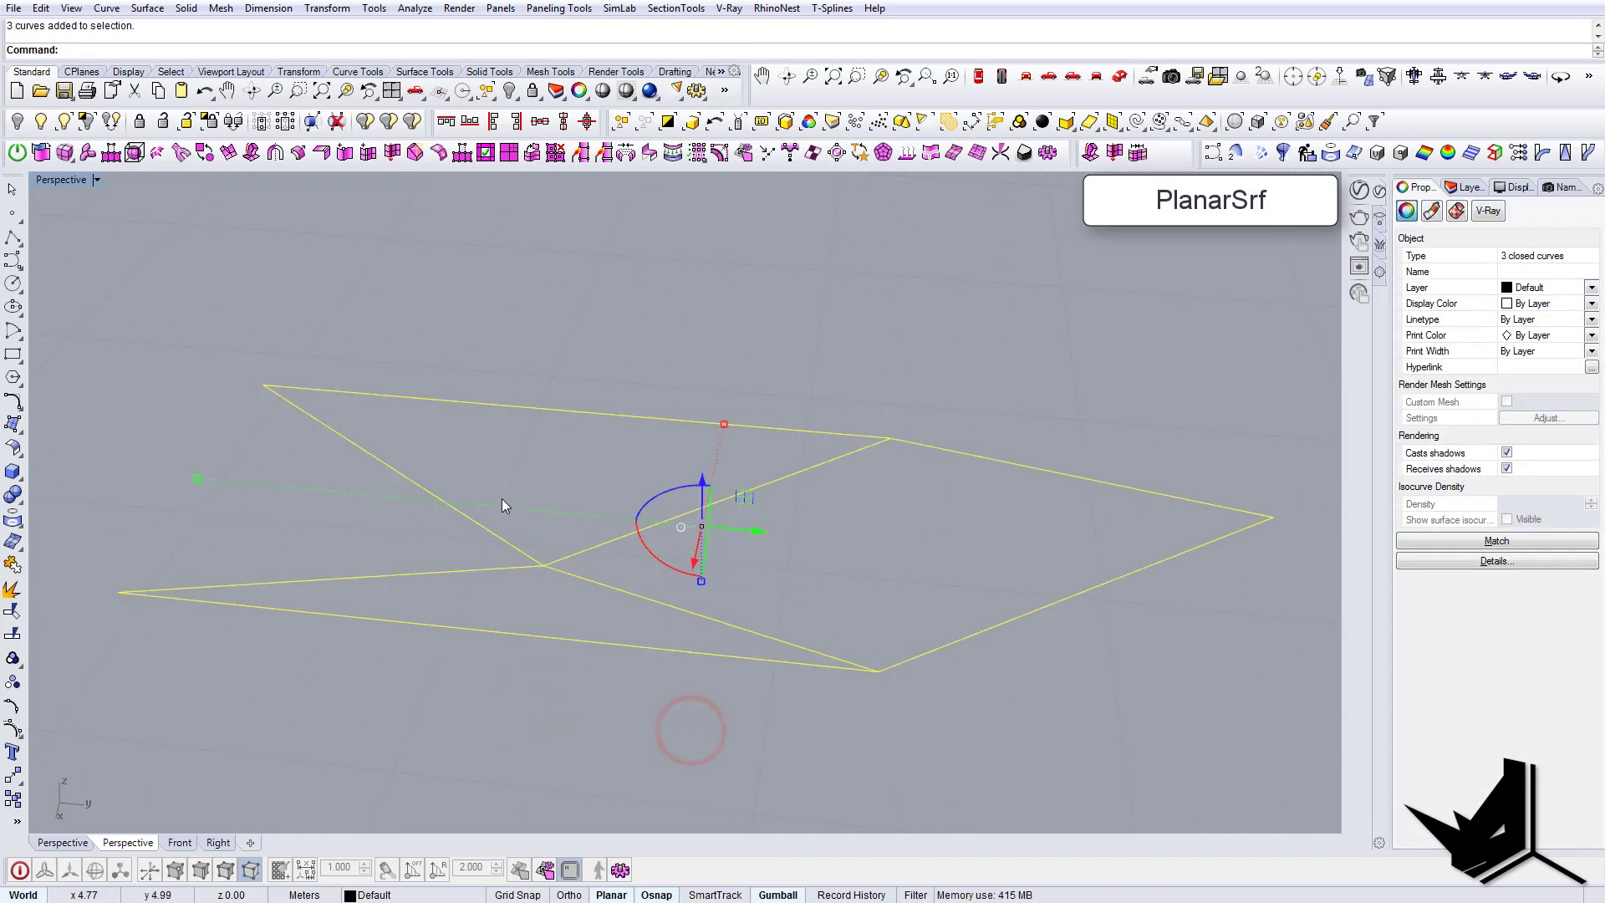
type("SHD")
key("Return")
- Inspect the shaded module and compare its folds with the reference ceiling photo
mouse_move(794, 564)
right_mouse_down()
mouse_move(655, 419)
mouse_move(1000, 585)
mouse_move(642, 477)
right_mouse_up()
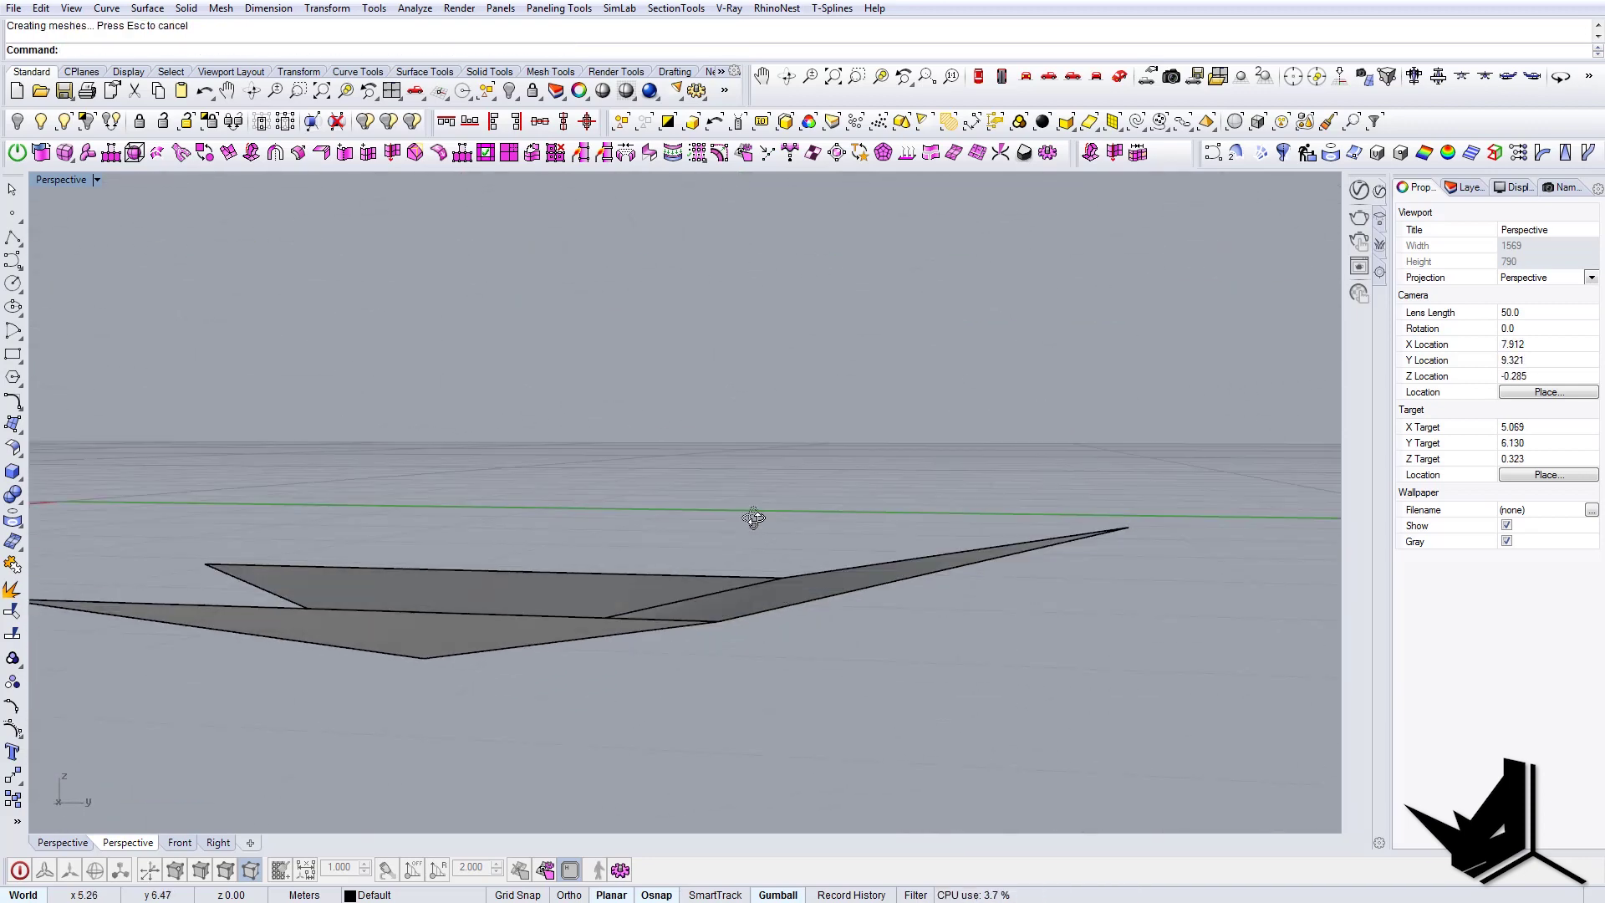
right_click_drag(753, 518, 682, 560)
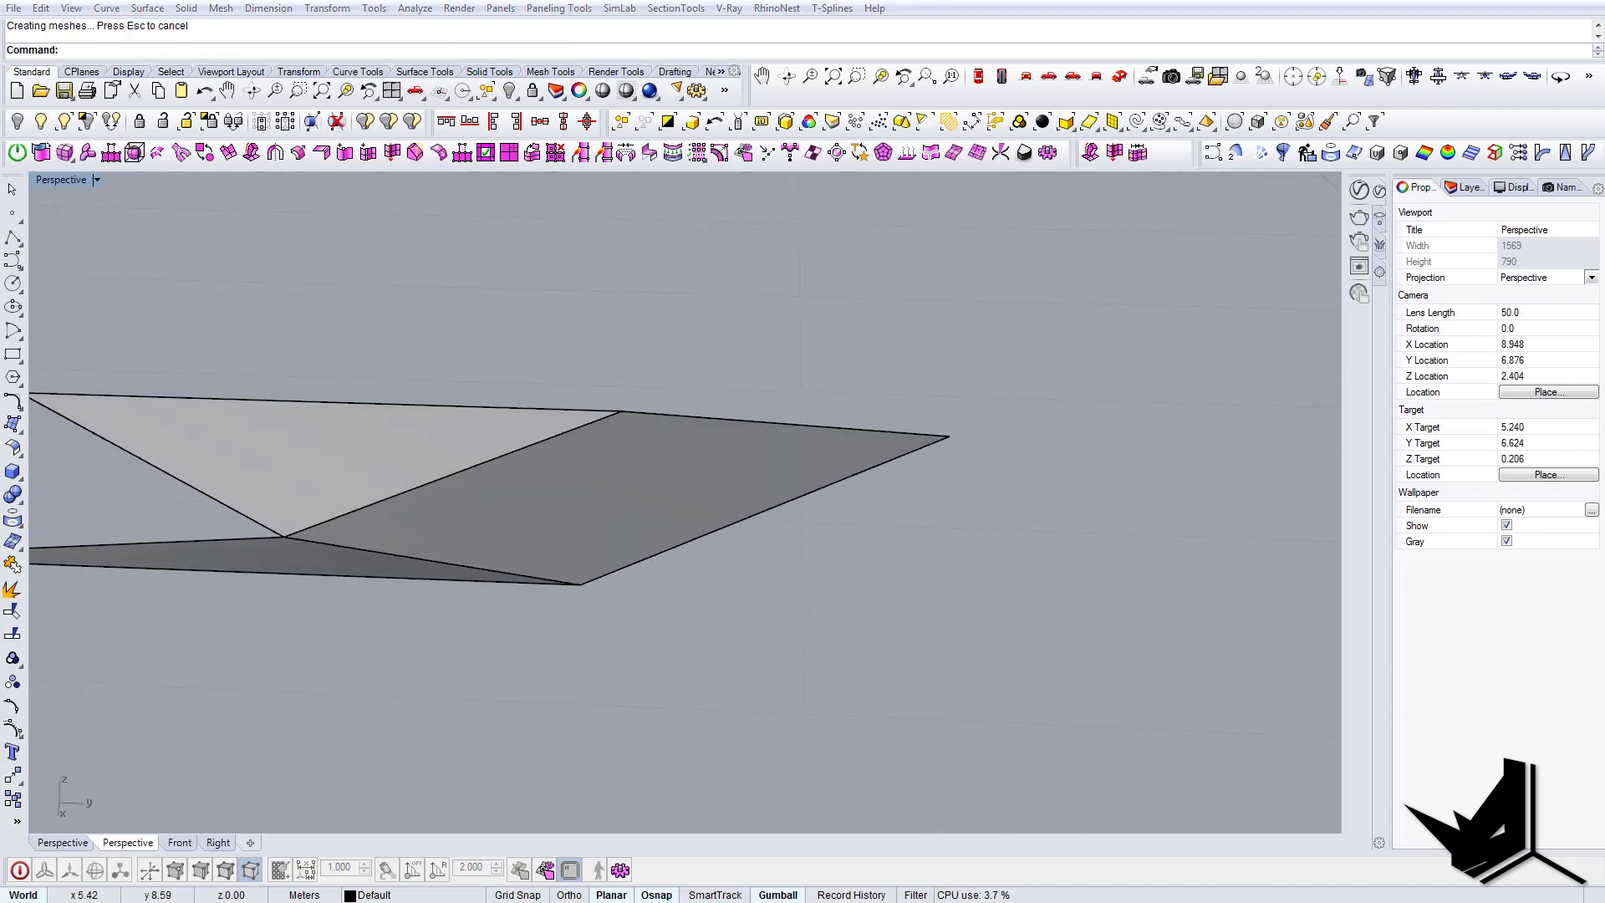
left_click_drag(1588, 510, 1208, 327)
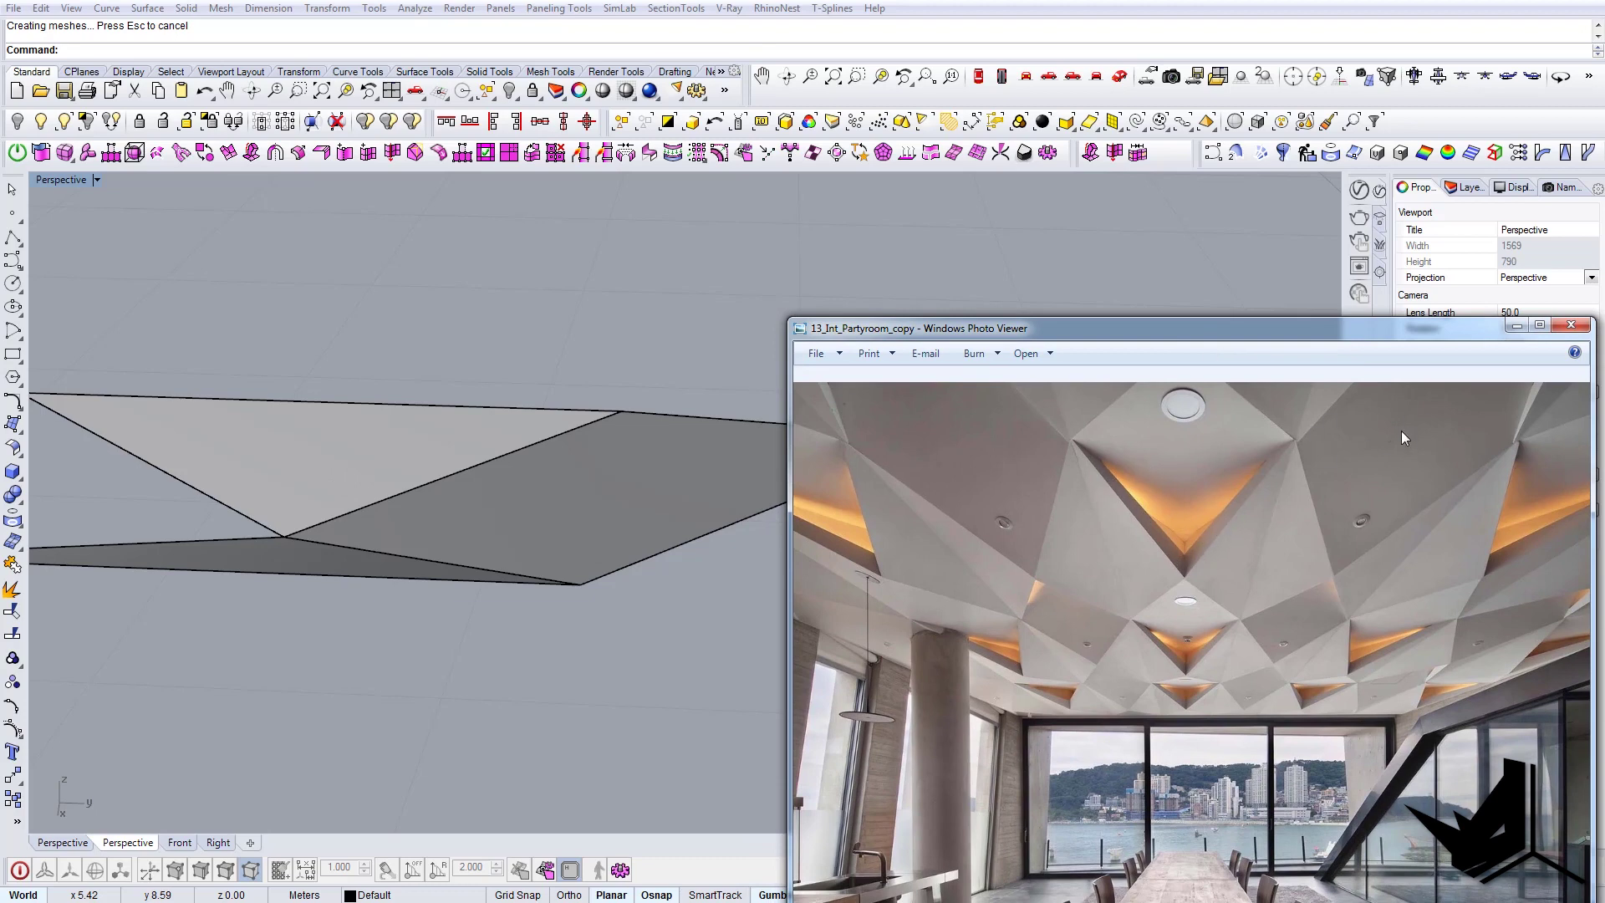
left_click(1517, 328)
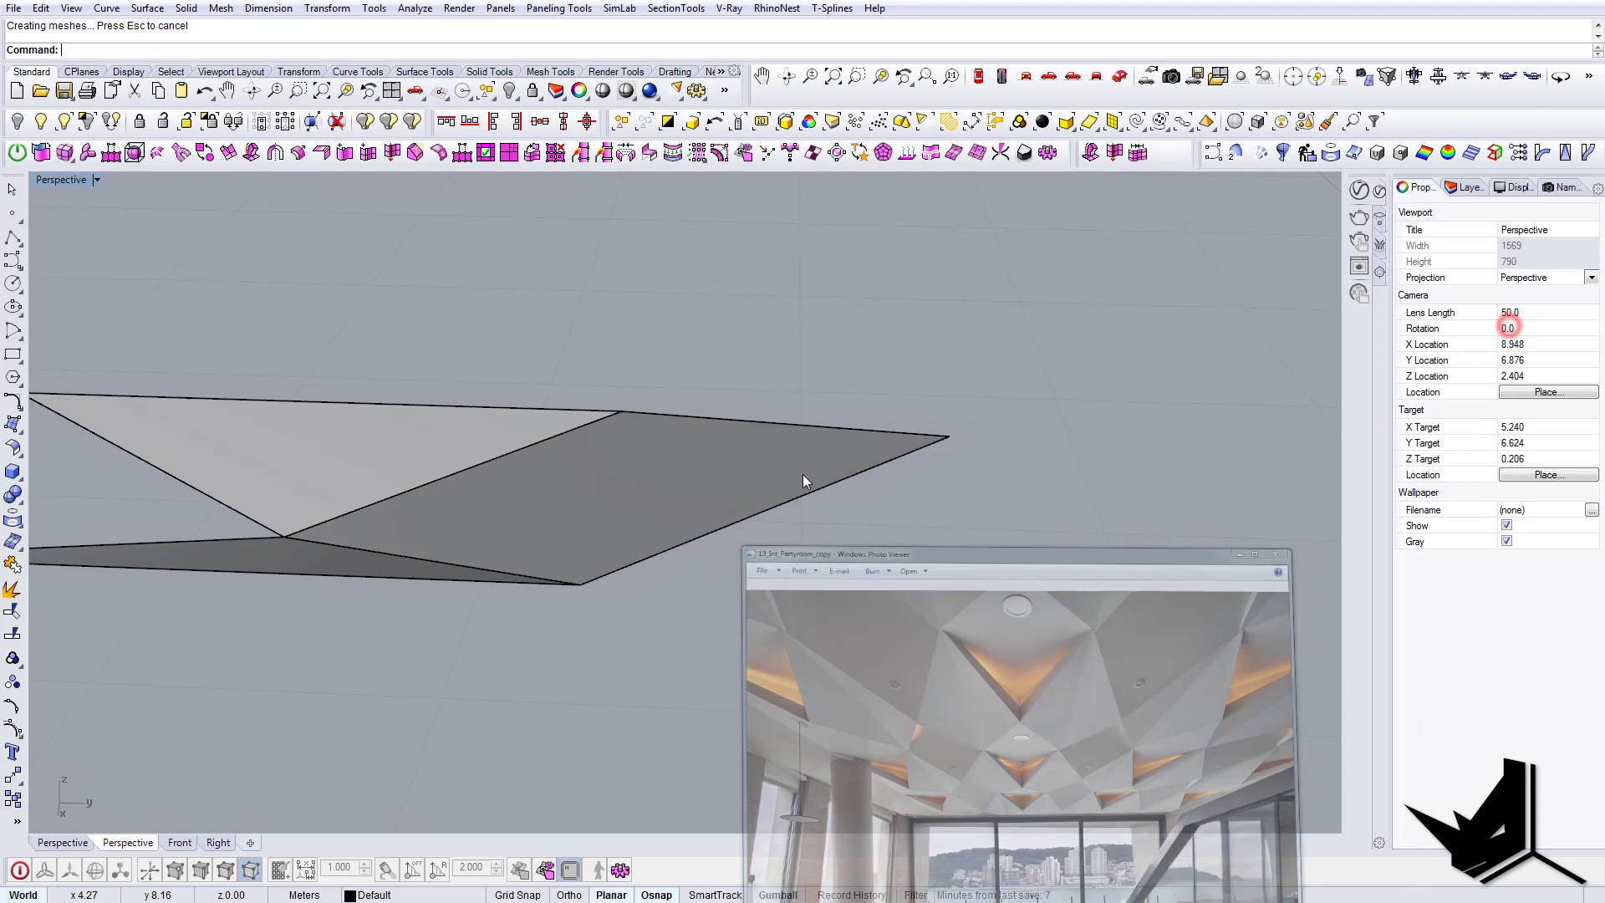
- Select all the module's curves and delete them, keeping the planar surfaces
right_click_drag(803, 474, 817, 525)
left_click(871, 453)
type("Se")
key("Return")
key("Delete")
left_click(835, 502)
key("Escape")
scroll(831, 499, "up", 6)
left_click(805, 468)
key("Escape")
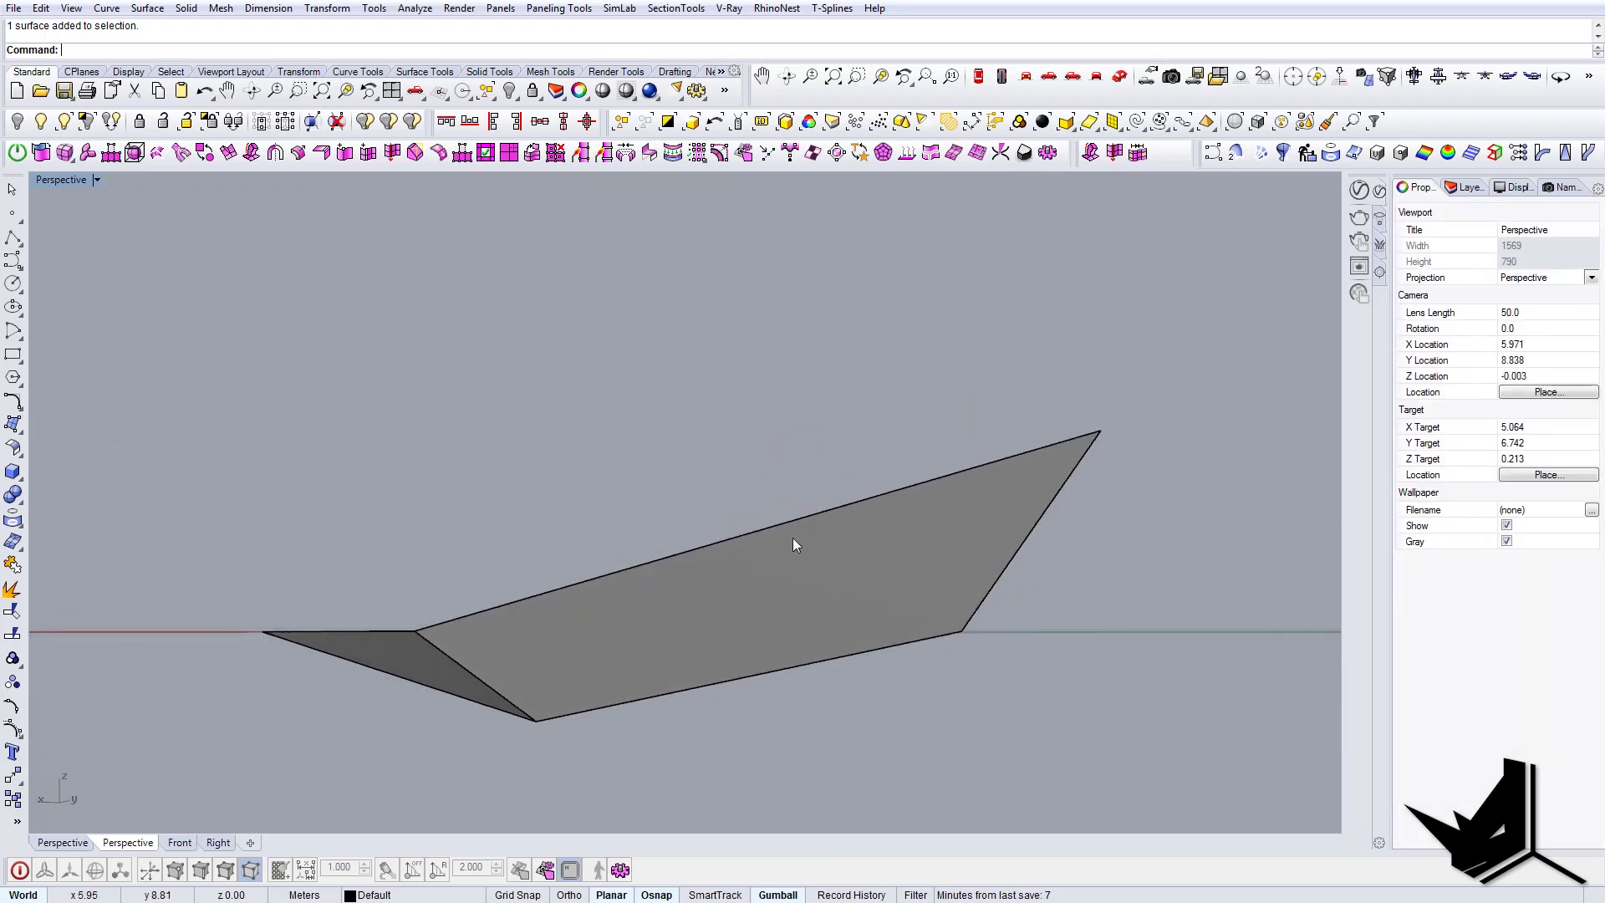
- Extrude the diamond surface's two outer edges straight down to form vertical side walls
left_click(826, 513, "ctrl+shift")
right_click_drag(826, 513, 959, 540)
left_click(814, 431, "ctrl+shift")
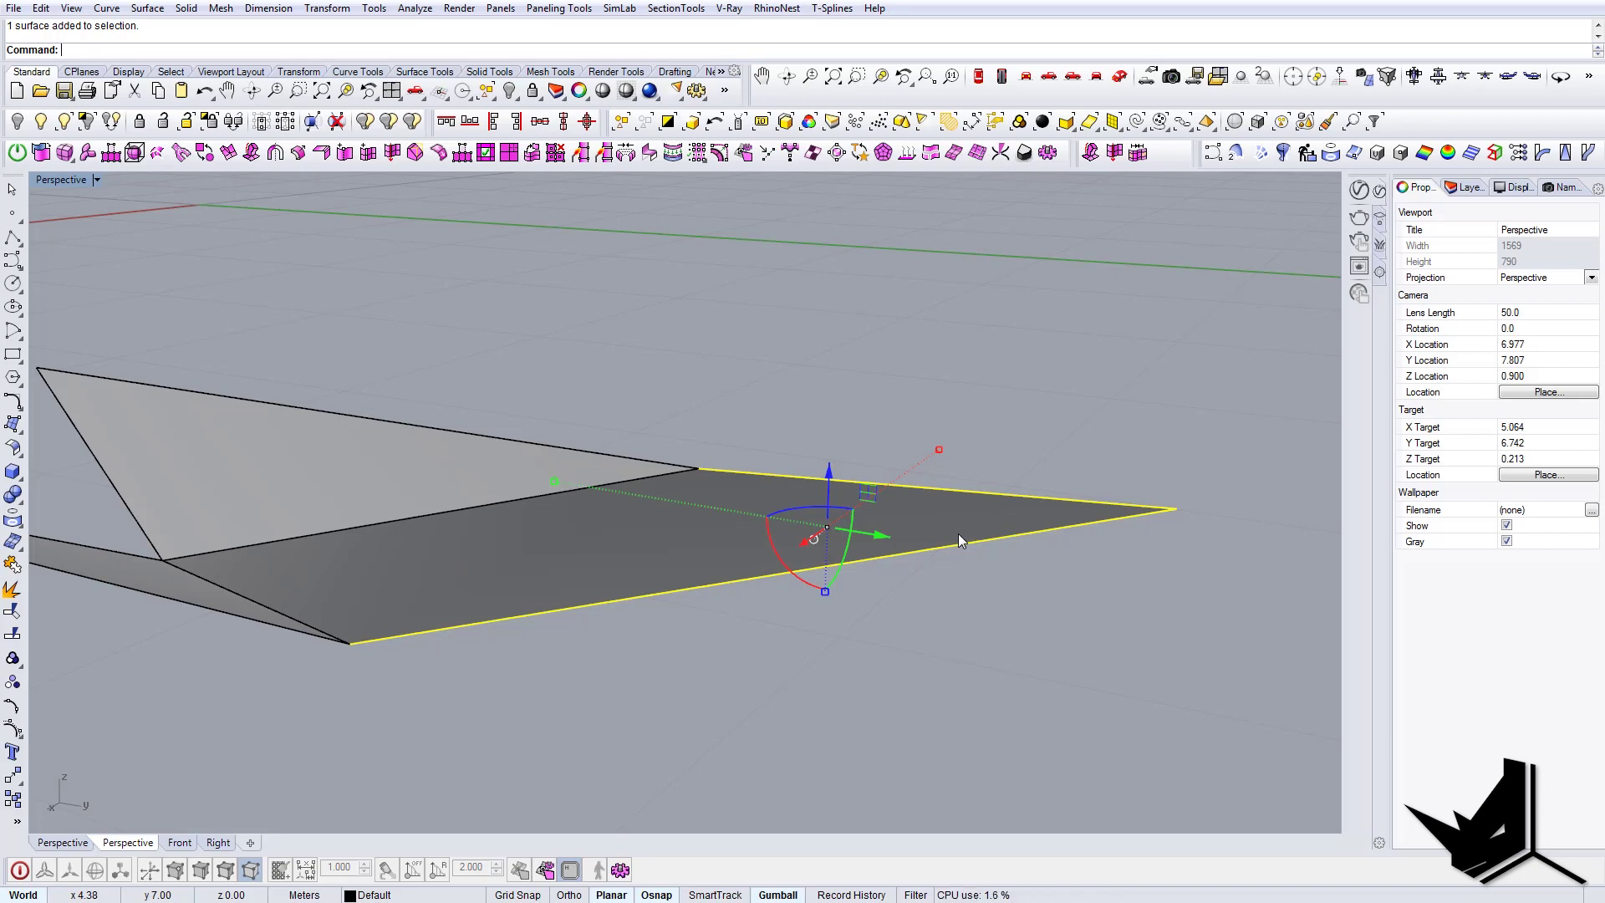
right_click_drag(845, 609, 752, 414)
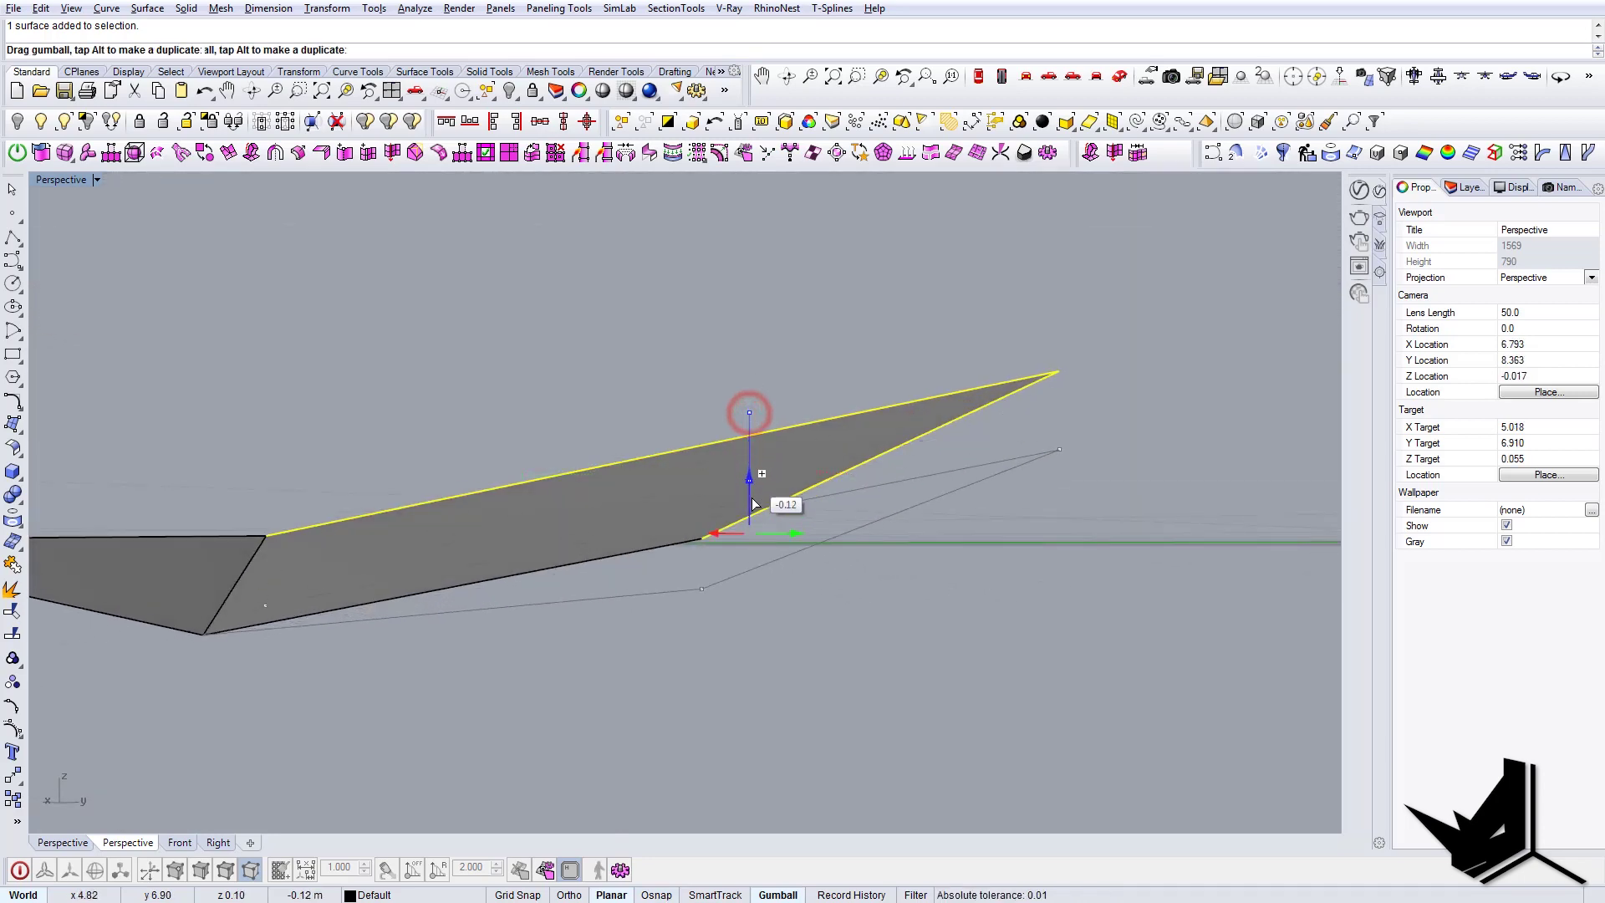
left_click_drag(754, 504, 751, 524)
key("Escape")
- Draw a diagonal line across one side wall from its upper side corner to its lower outer corner and trim away the part below
right_click_drag(729, 501, 774, 596)
left_click(756, 536)
key("Escape")
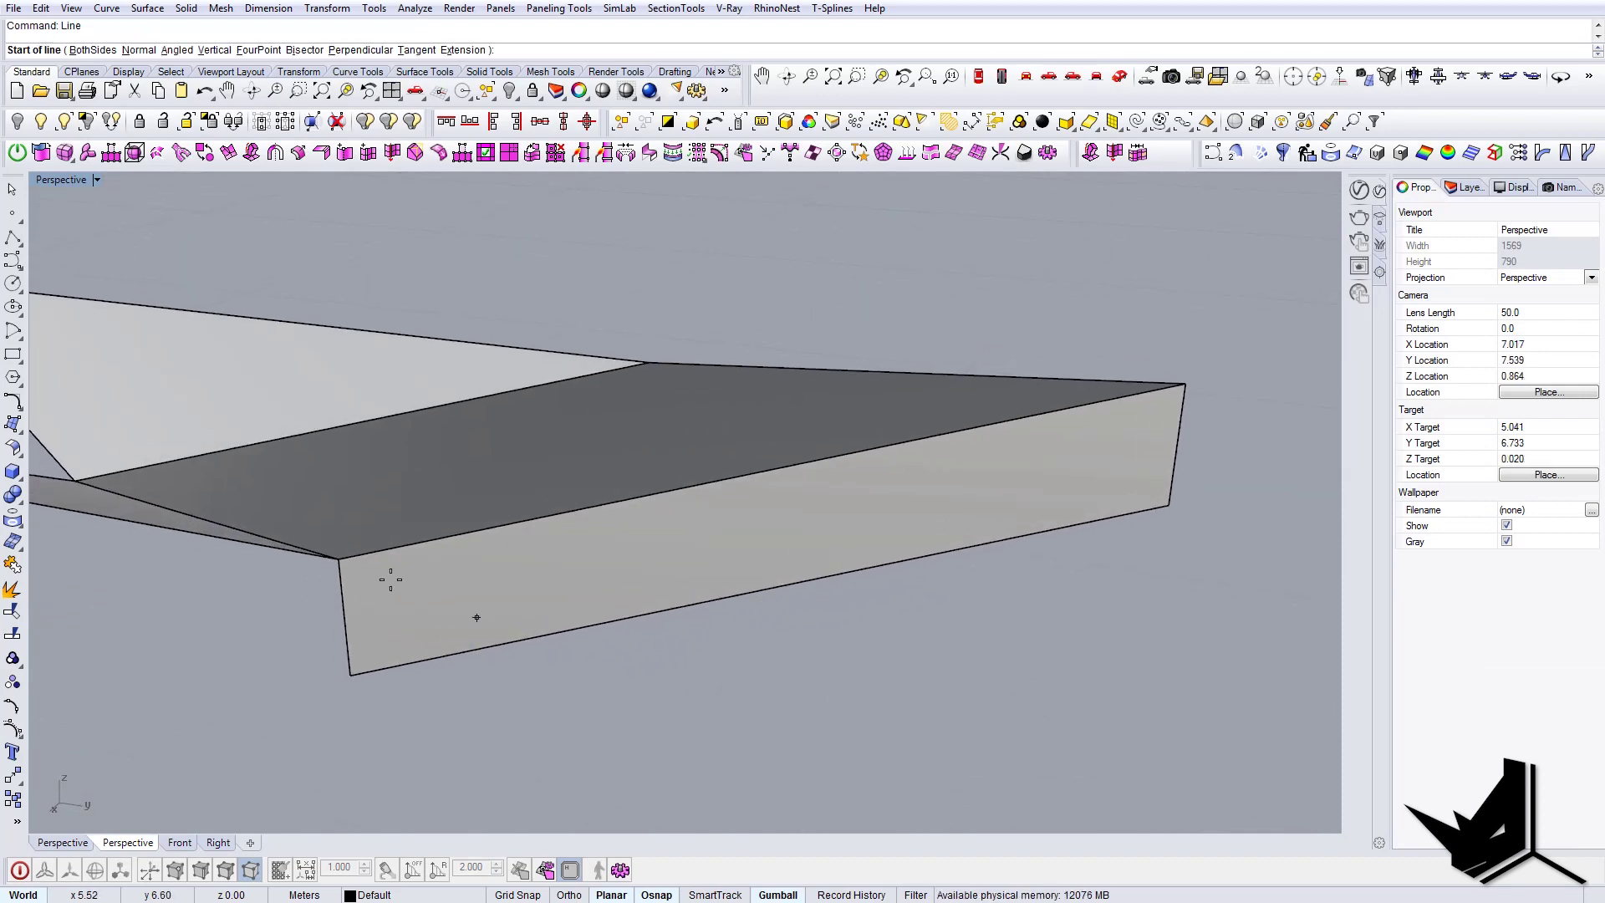
left_click(338, 558)
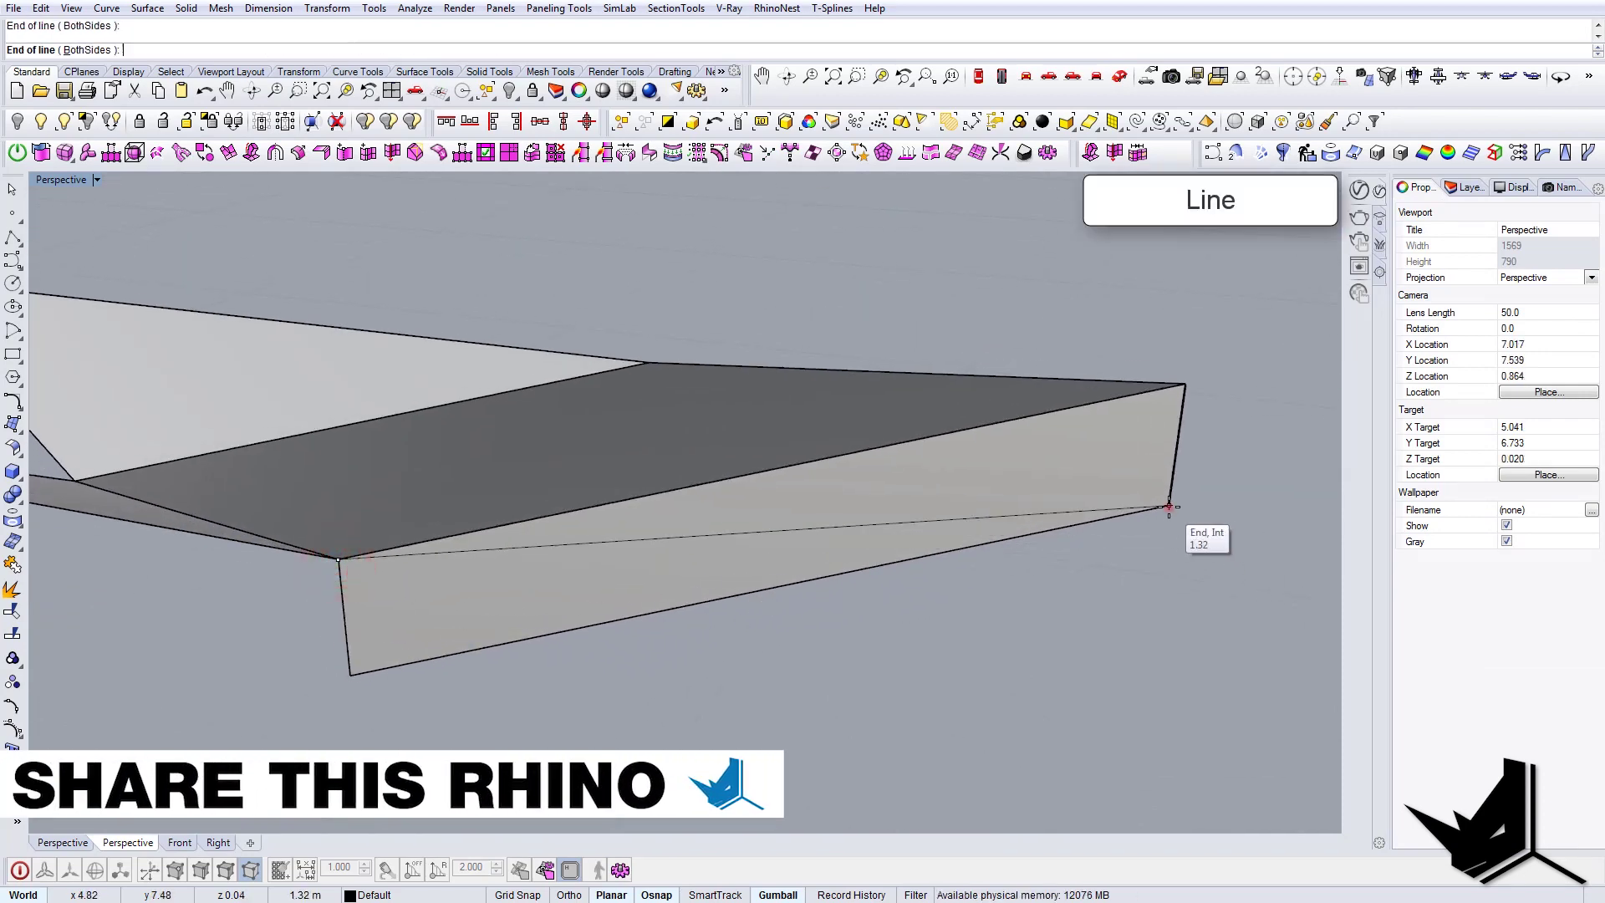
right_click_drag(938, 698, 828, 691)
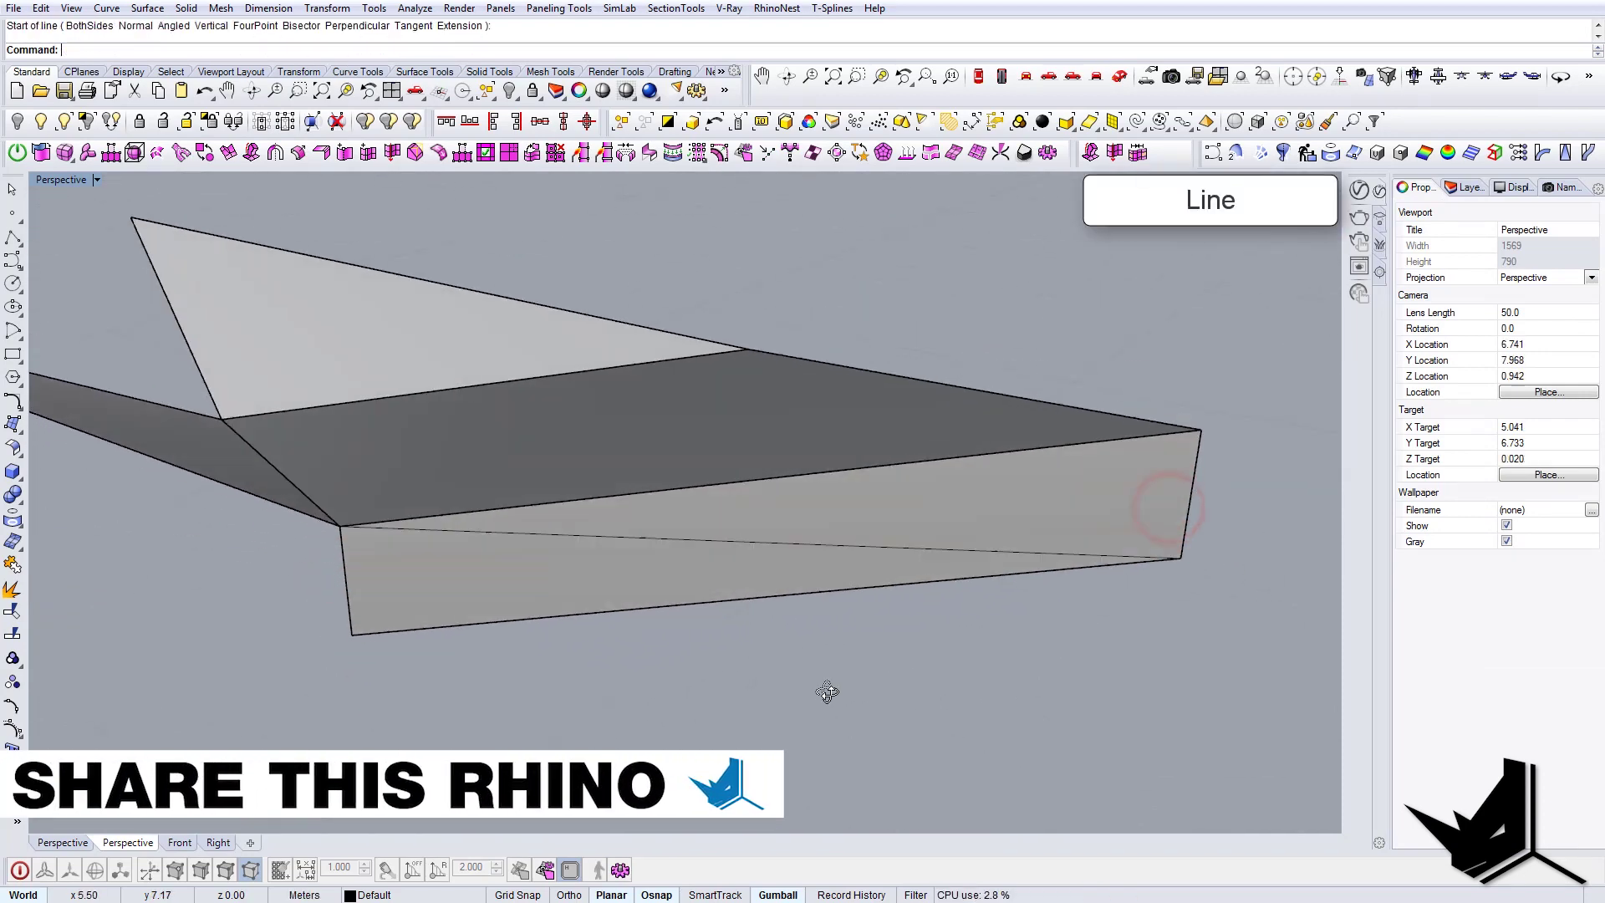
left_click(789, 548)
left_click(847, 585)
right_click(642, 575)
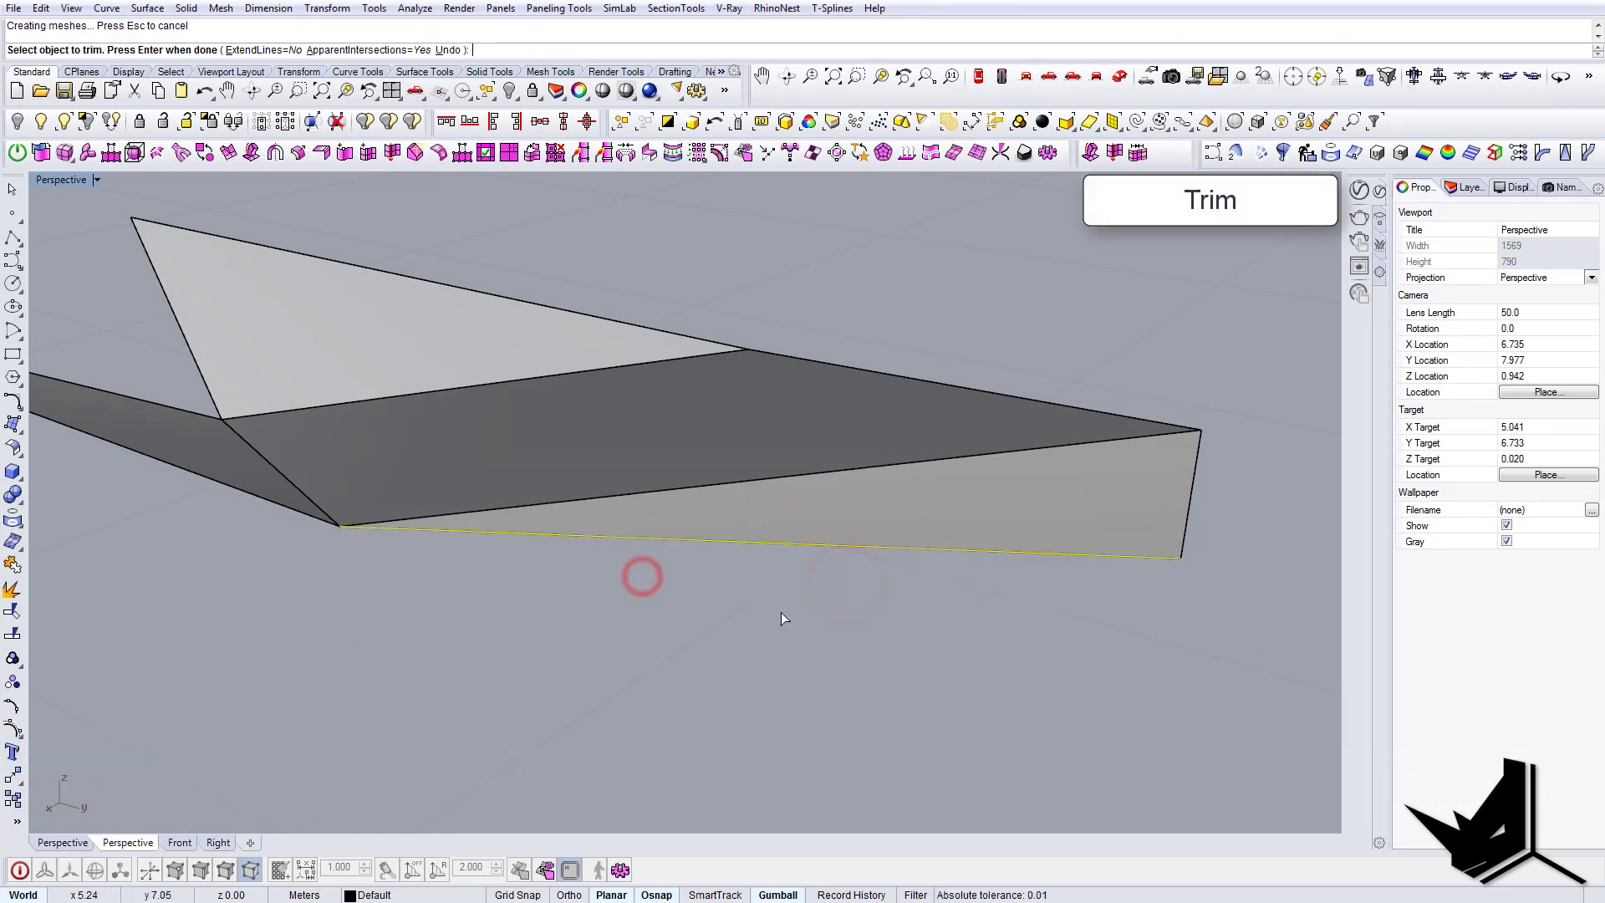
- Delete the untrimmed side wall and mirror the triangular wall across the module's centre line to replace it
right_click_drag(781, 617, 790, 533)
left_click(960, 576)
key("Delete")
left_click(813, 577)
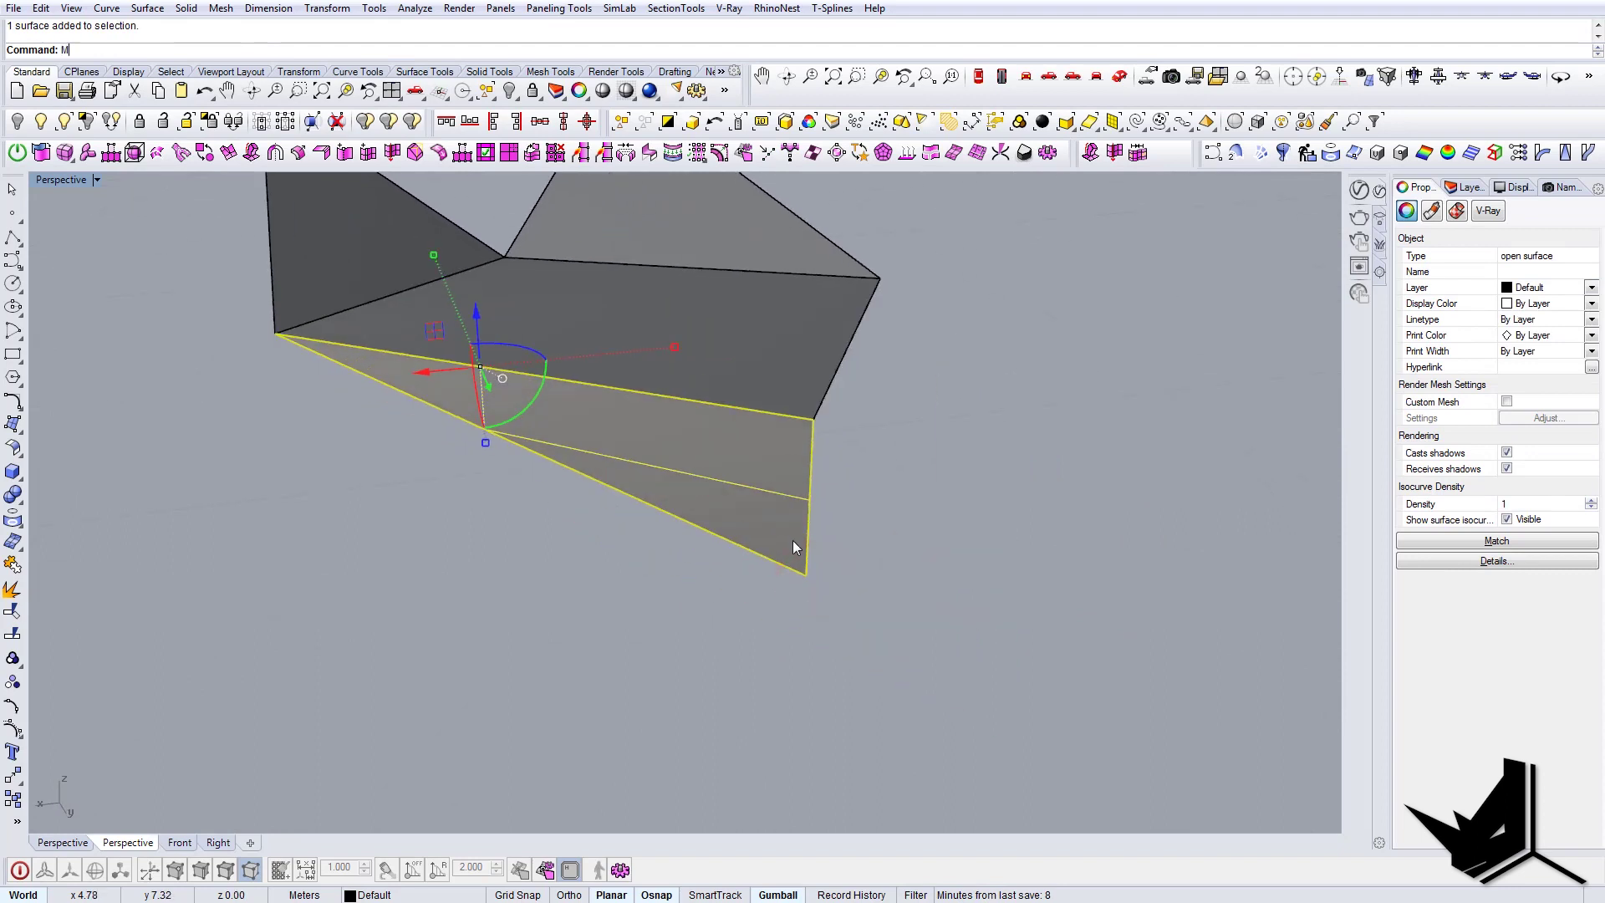
left_click(810, 579)
left_click(874, 659)
- Delete the leftover diagonal cutting line by selecting it with SelCrv
right_click_drag(875, 659, 818, 638)
type("SelCrv")
key("Return")
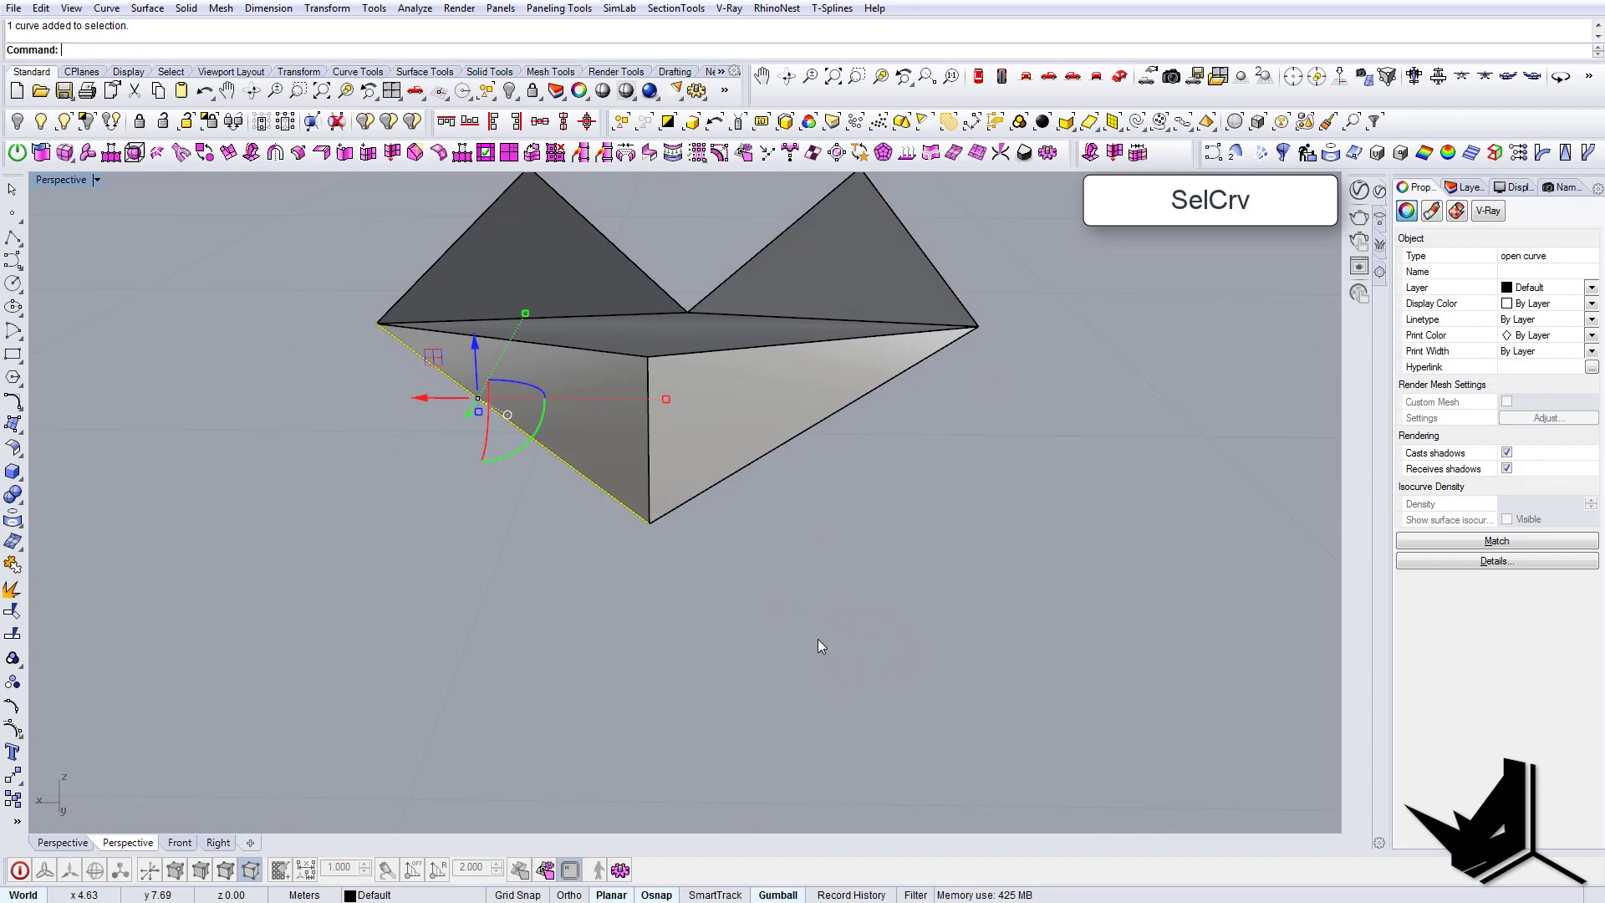
key("Delete")
- Turn on the triangular walls' solid points and use SetPt to lower their shared bottom tip to the height of the module's lowest vertex
right_click_drag(538, 484, 440, 439)
left_click(369, 400)
type("spo")
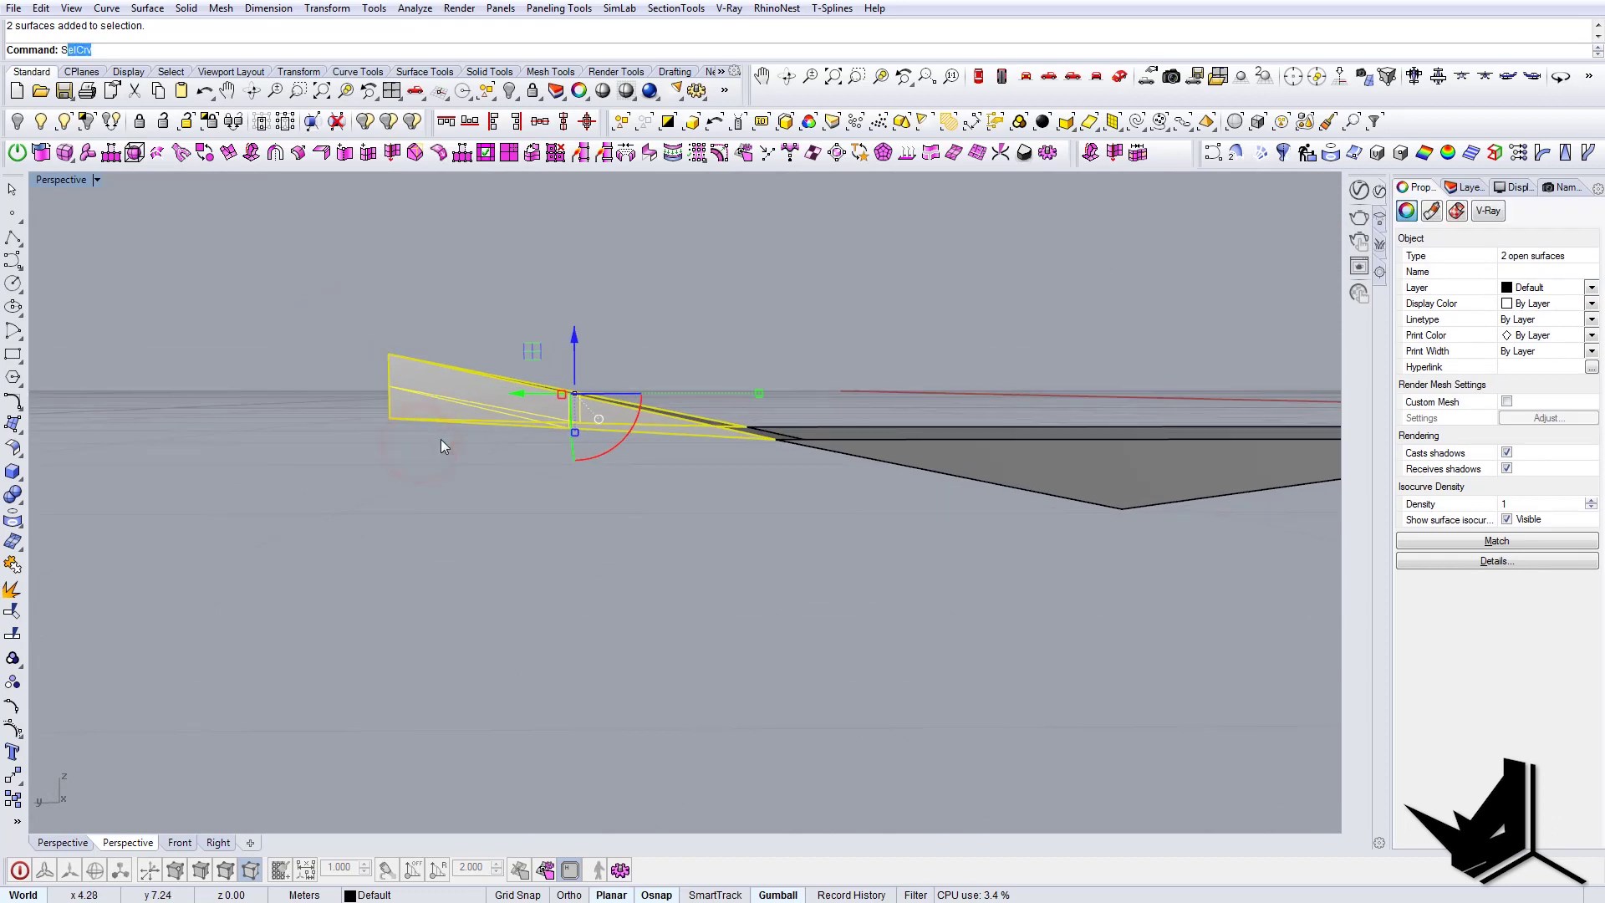
key("Return")
left_click_drag(327, 404, 443, 448)
type("setpt")
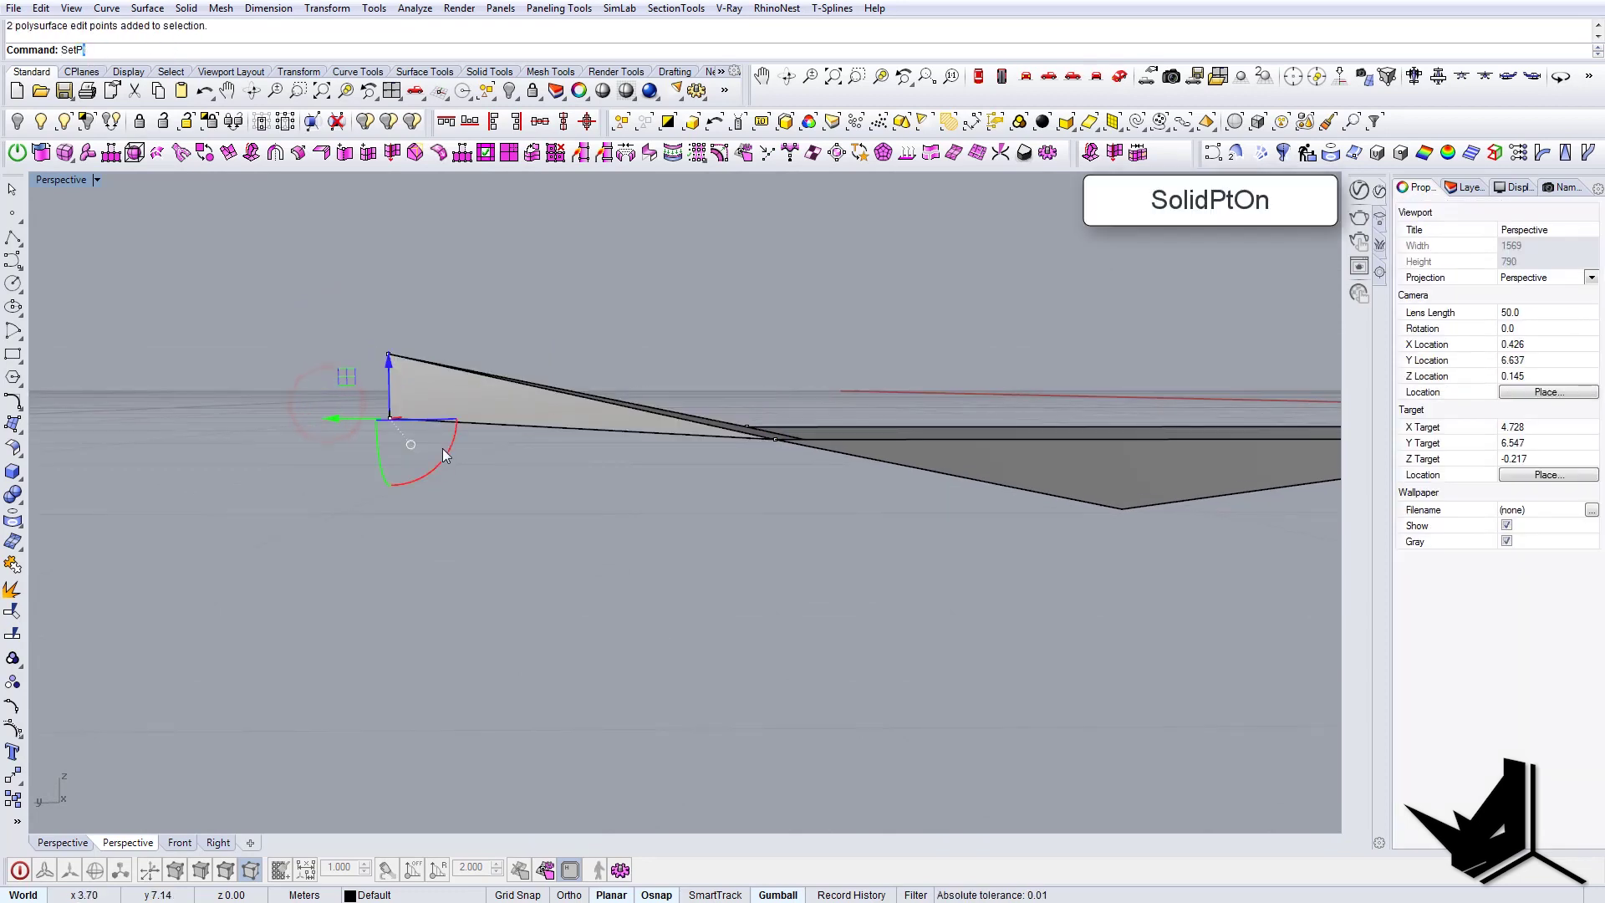
key("Return")
key("Return")
left_click(1126, 511)
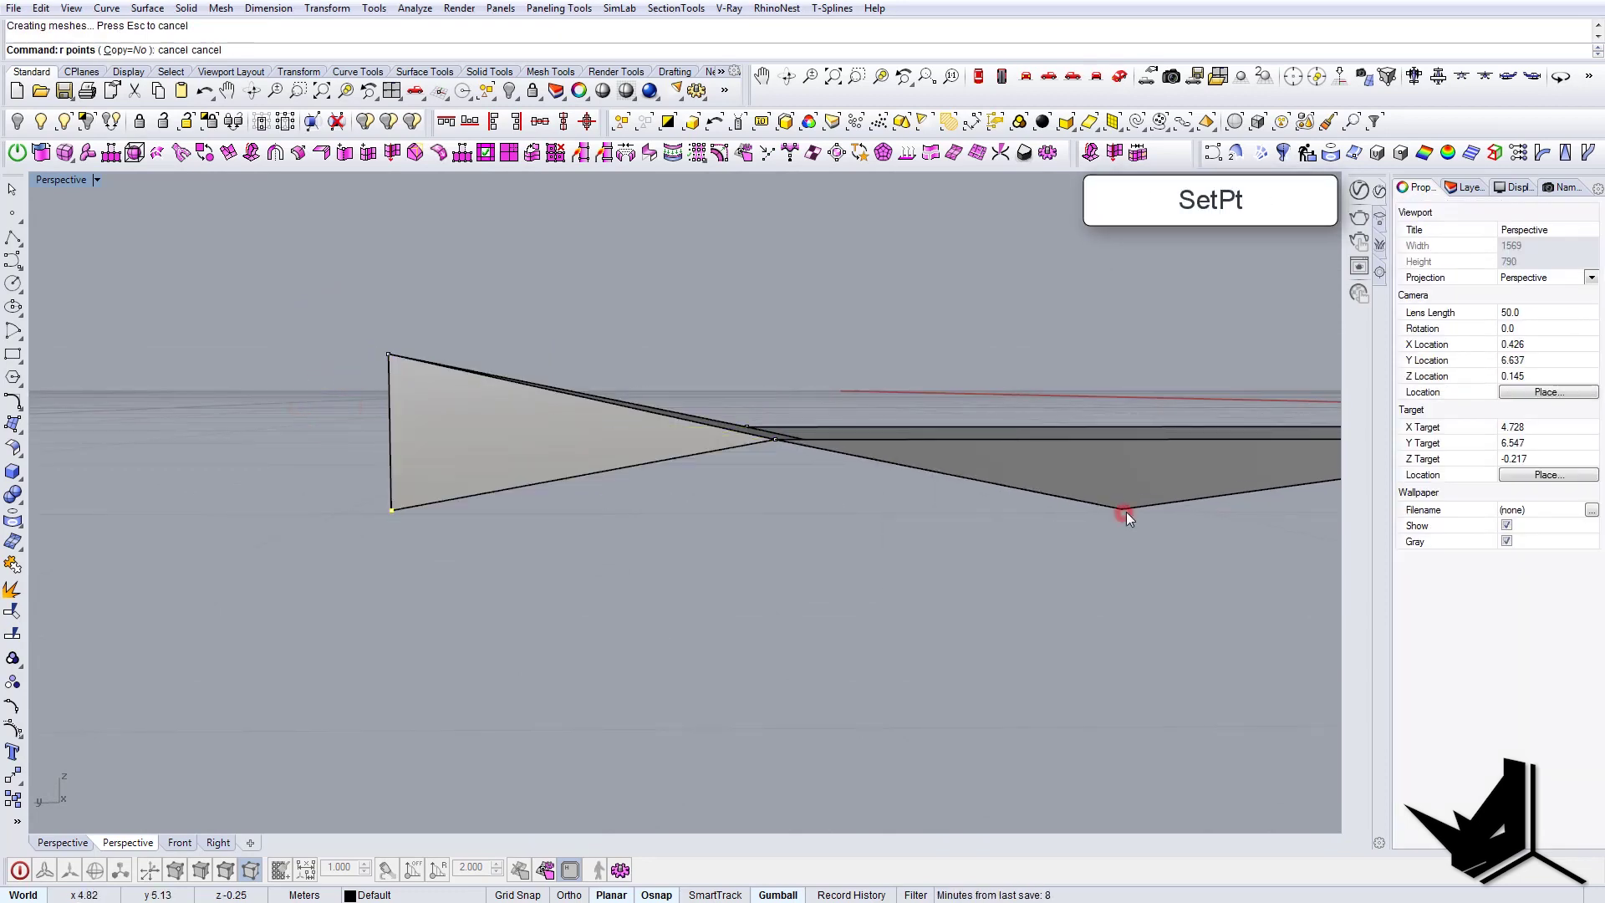
- Duplicate the lower edges of the two triangular walls with DupEdge and join them into one open curve
right_click_drag(1126, 512, 558, 503)
scroll(730, 536, "up", 6)
scroll(638, 590, "up", 5)
right_click_drag(638, 590, 590, 615)
left_click(659, 635)
right_click_drag(683, 691, 729, 708)
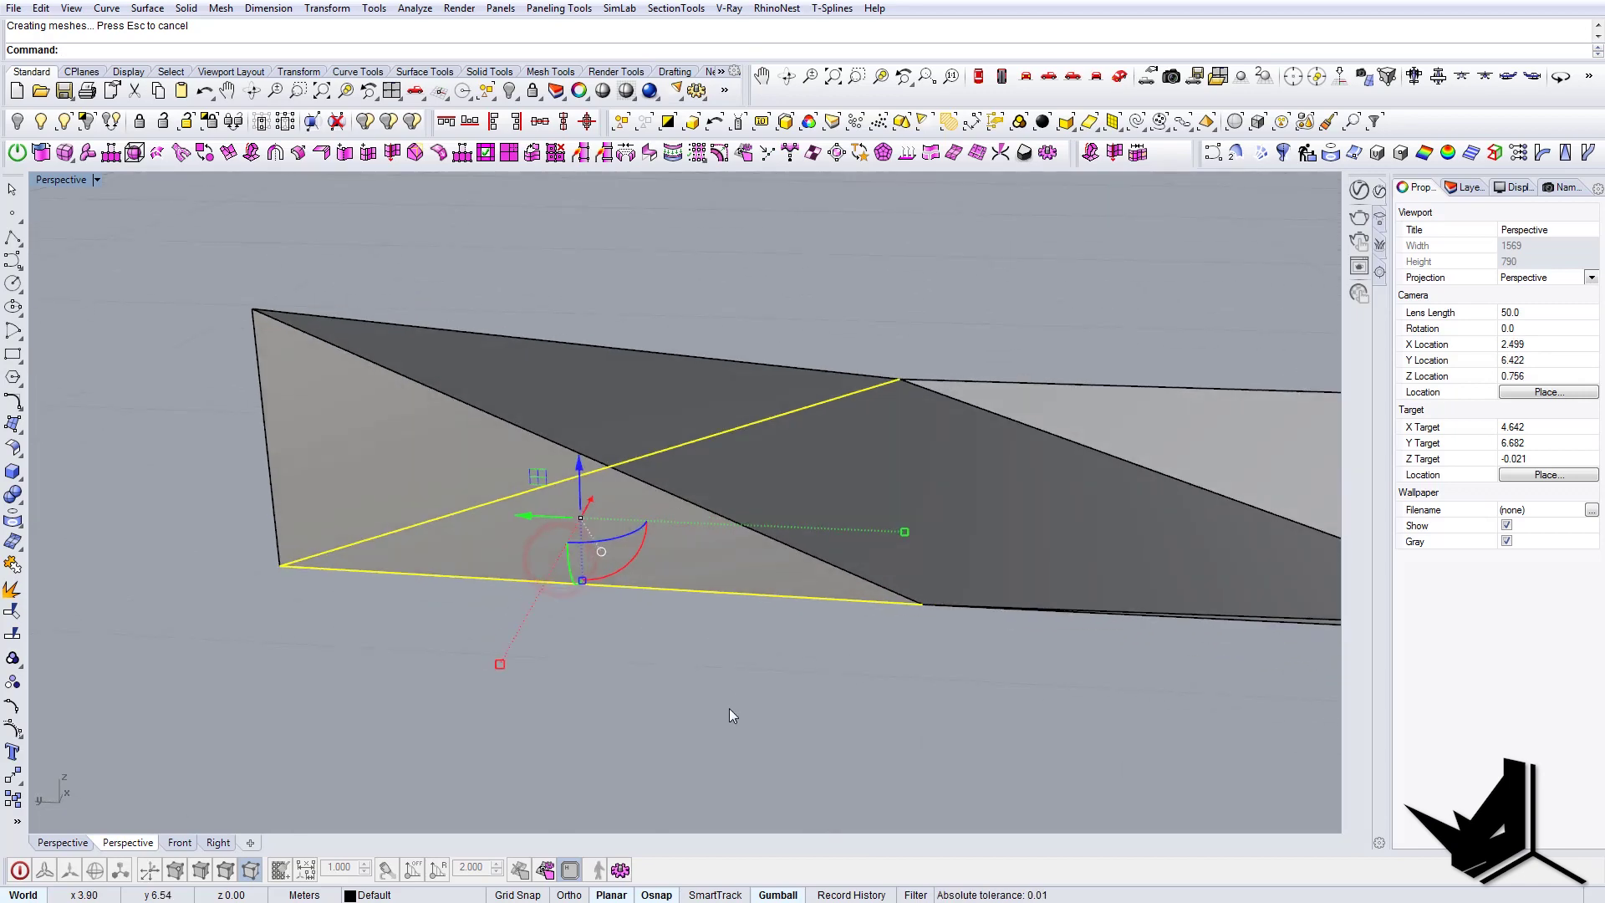
key("Return")
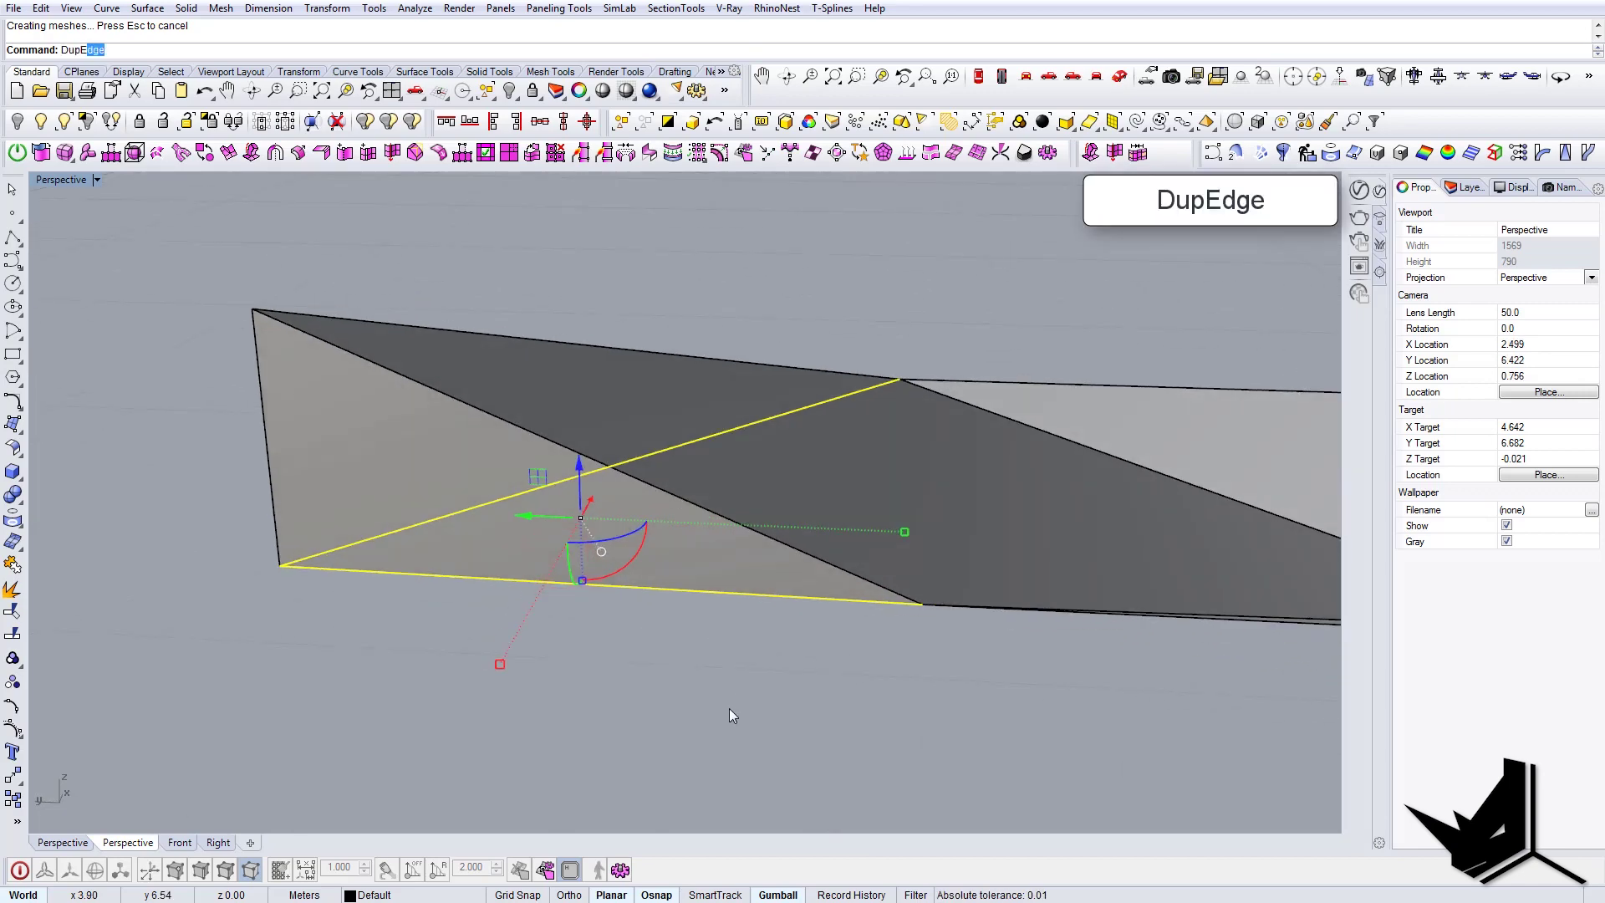
right_click_drag(684, 554, 655, 580)
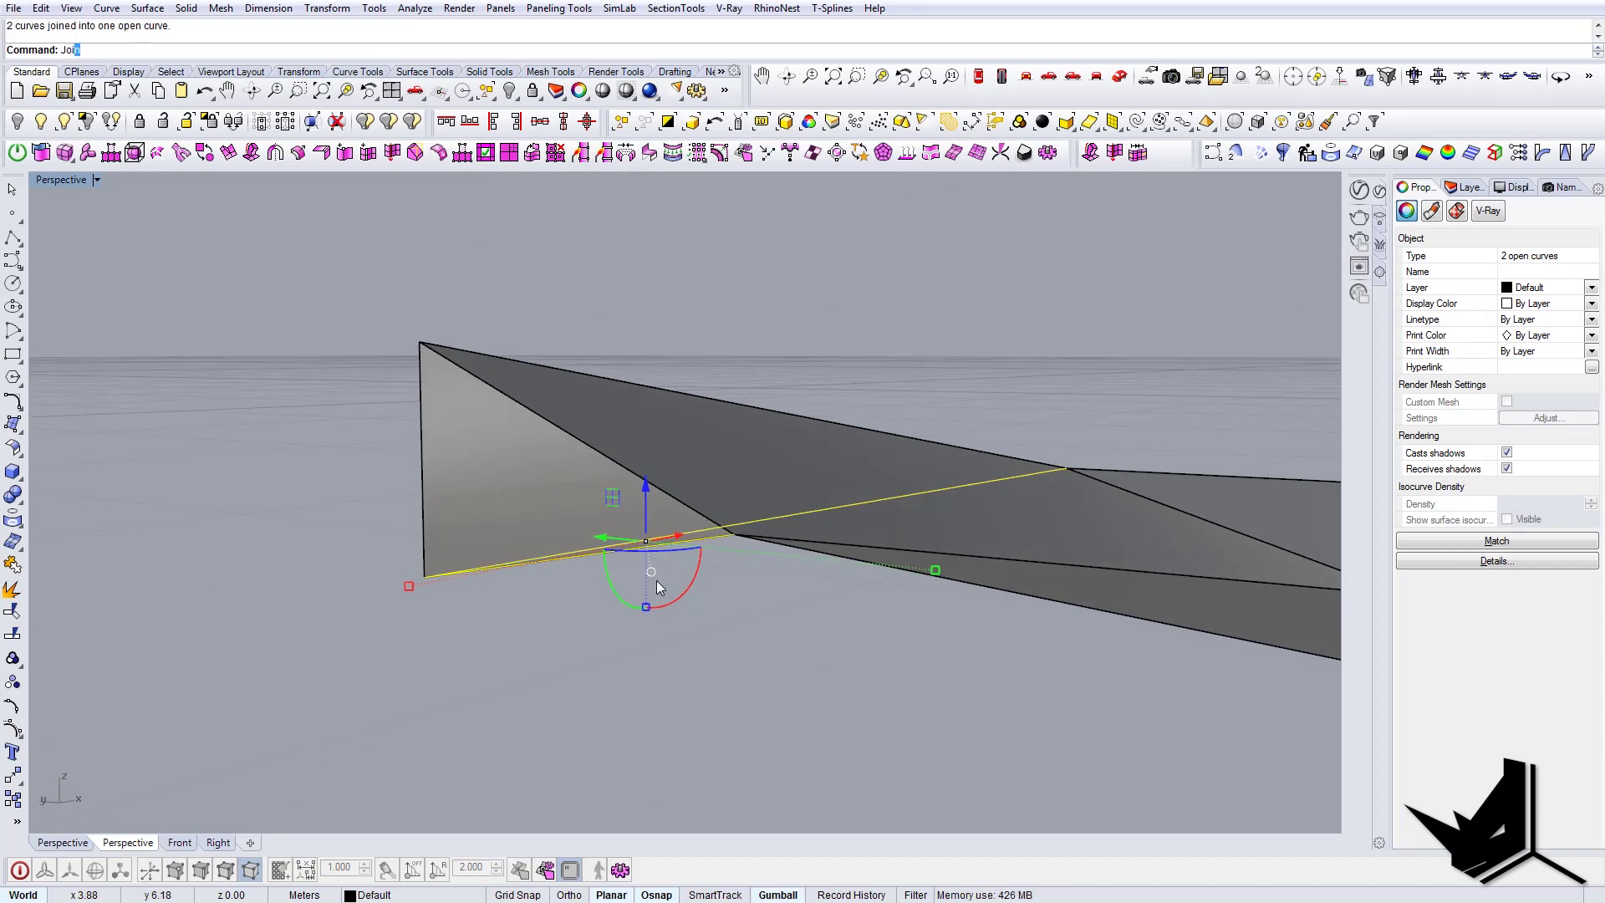
type("Jo")
key("Return")
- In the Top view, offset the joined lower-edge curve of the triangular walls inward by 0.1
left_click(986, 79)
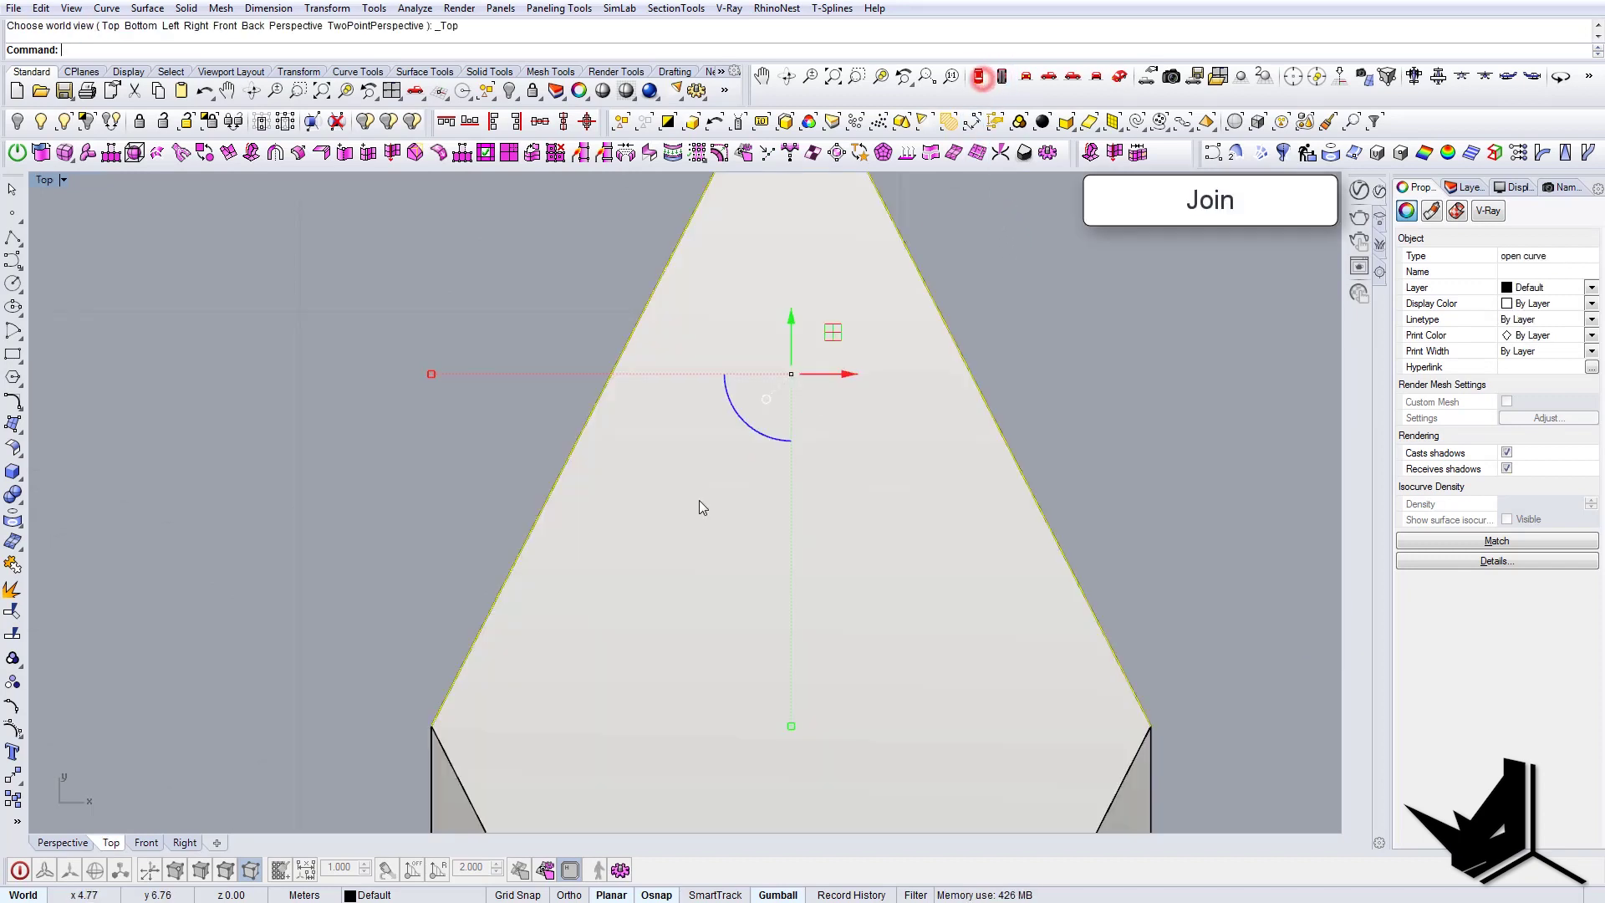
right_click_drag(698, 499, 639, 502)
scroll(613, 509, "down", 4)
type("o")
key("Return")
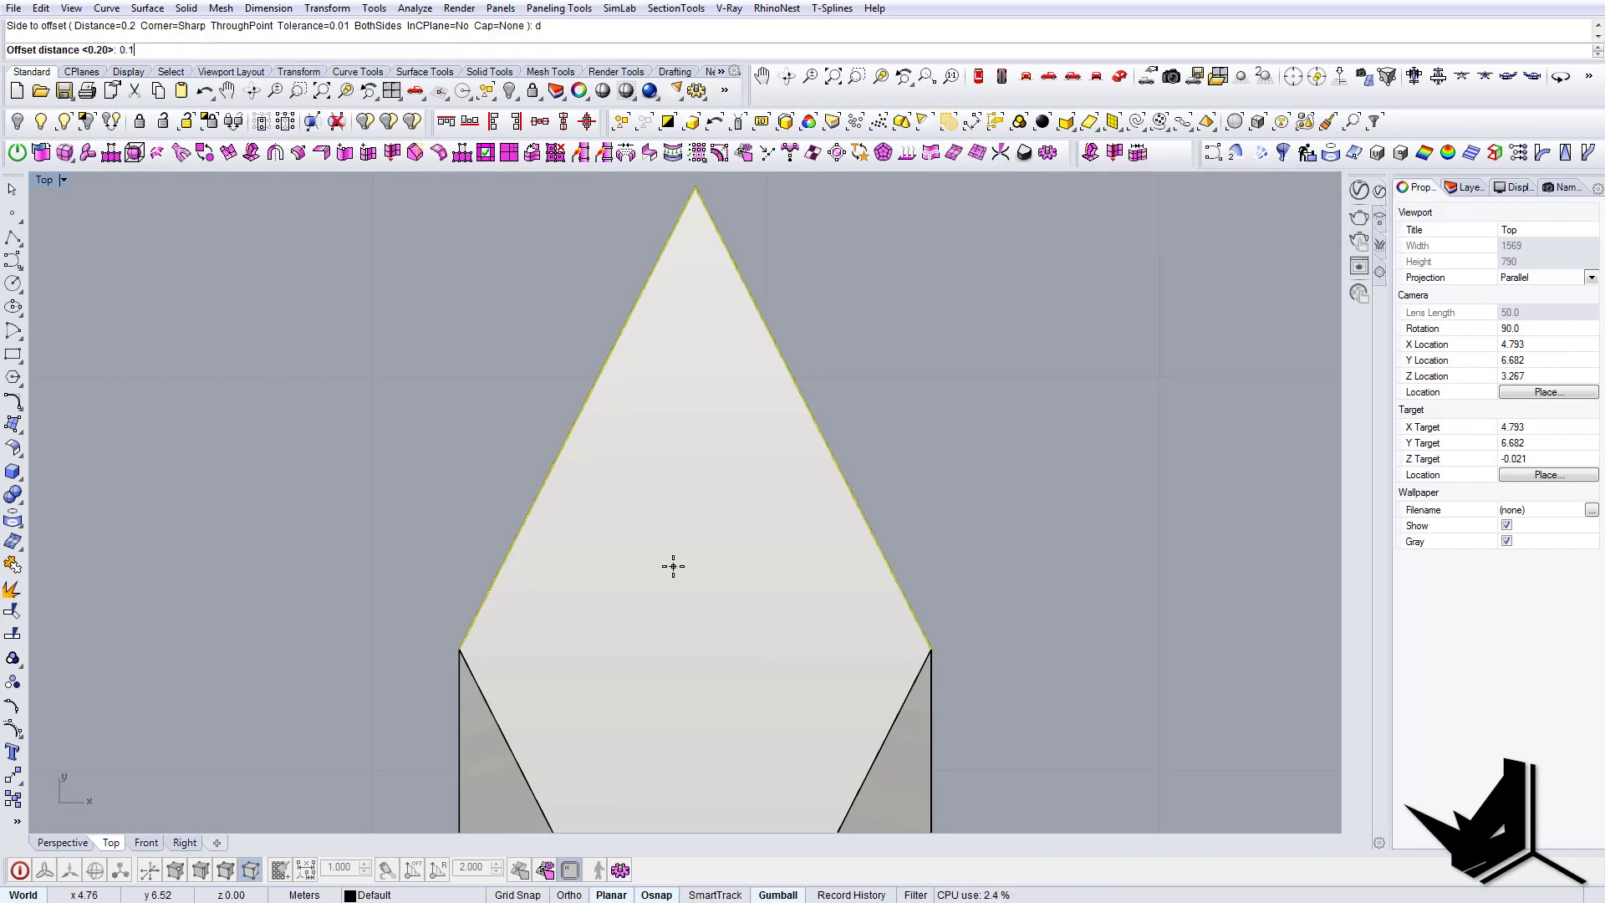
left_click(673, 567)
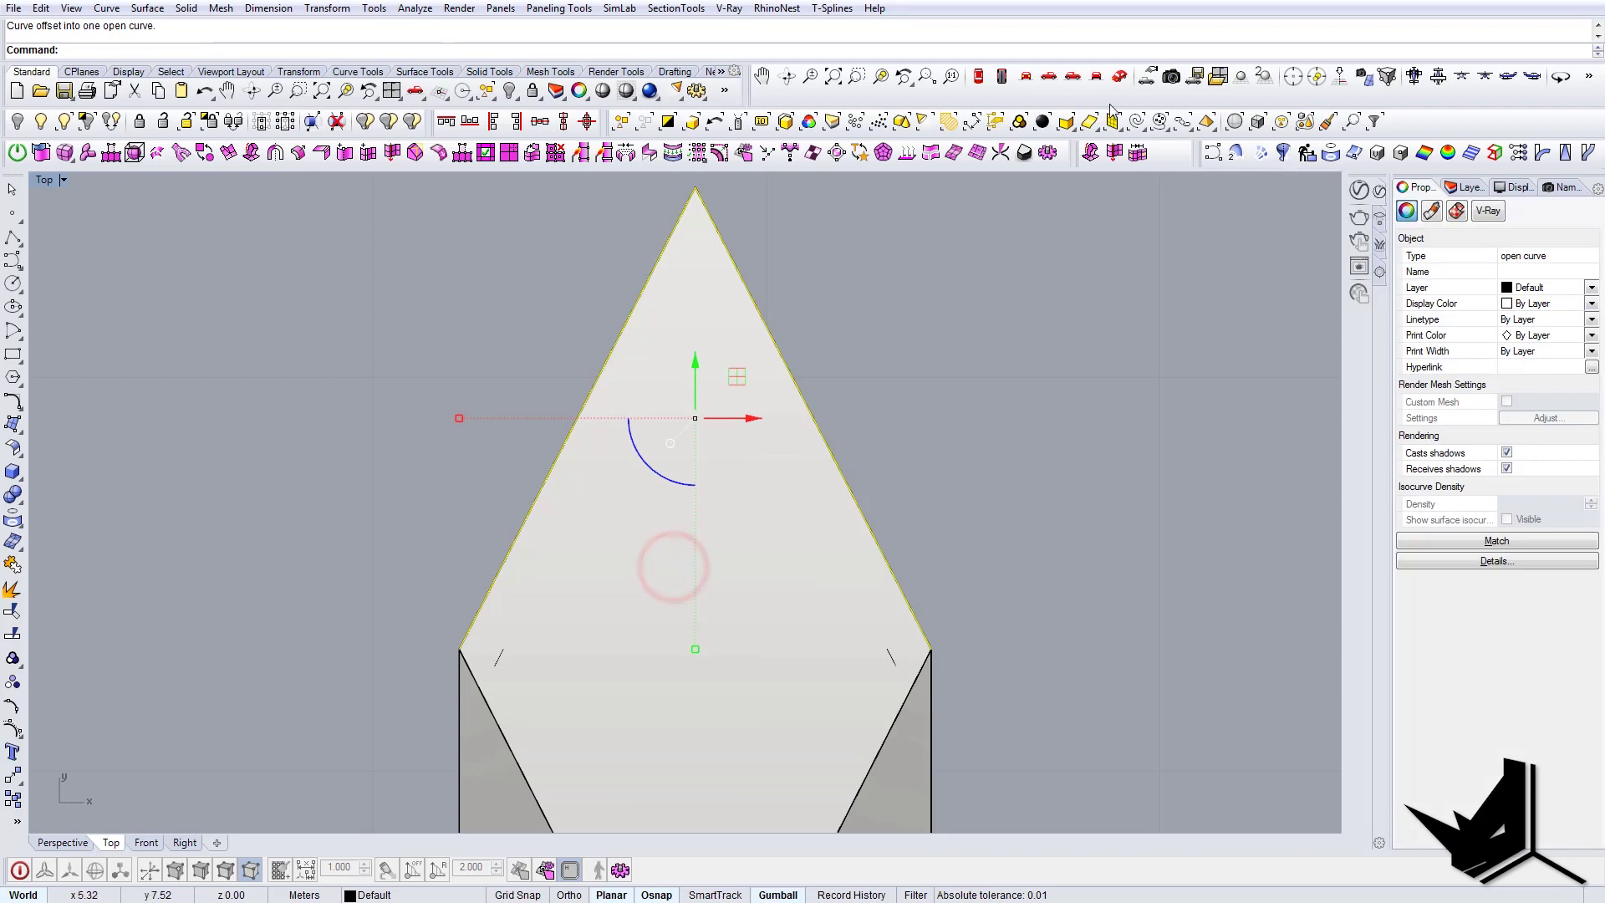
- Split the offset curve where it passes through the diamond surface, using that surface as the cutting object
left_click(1119, 76)
key("Escape")
right_click_drag(944, 401, 589, 268)
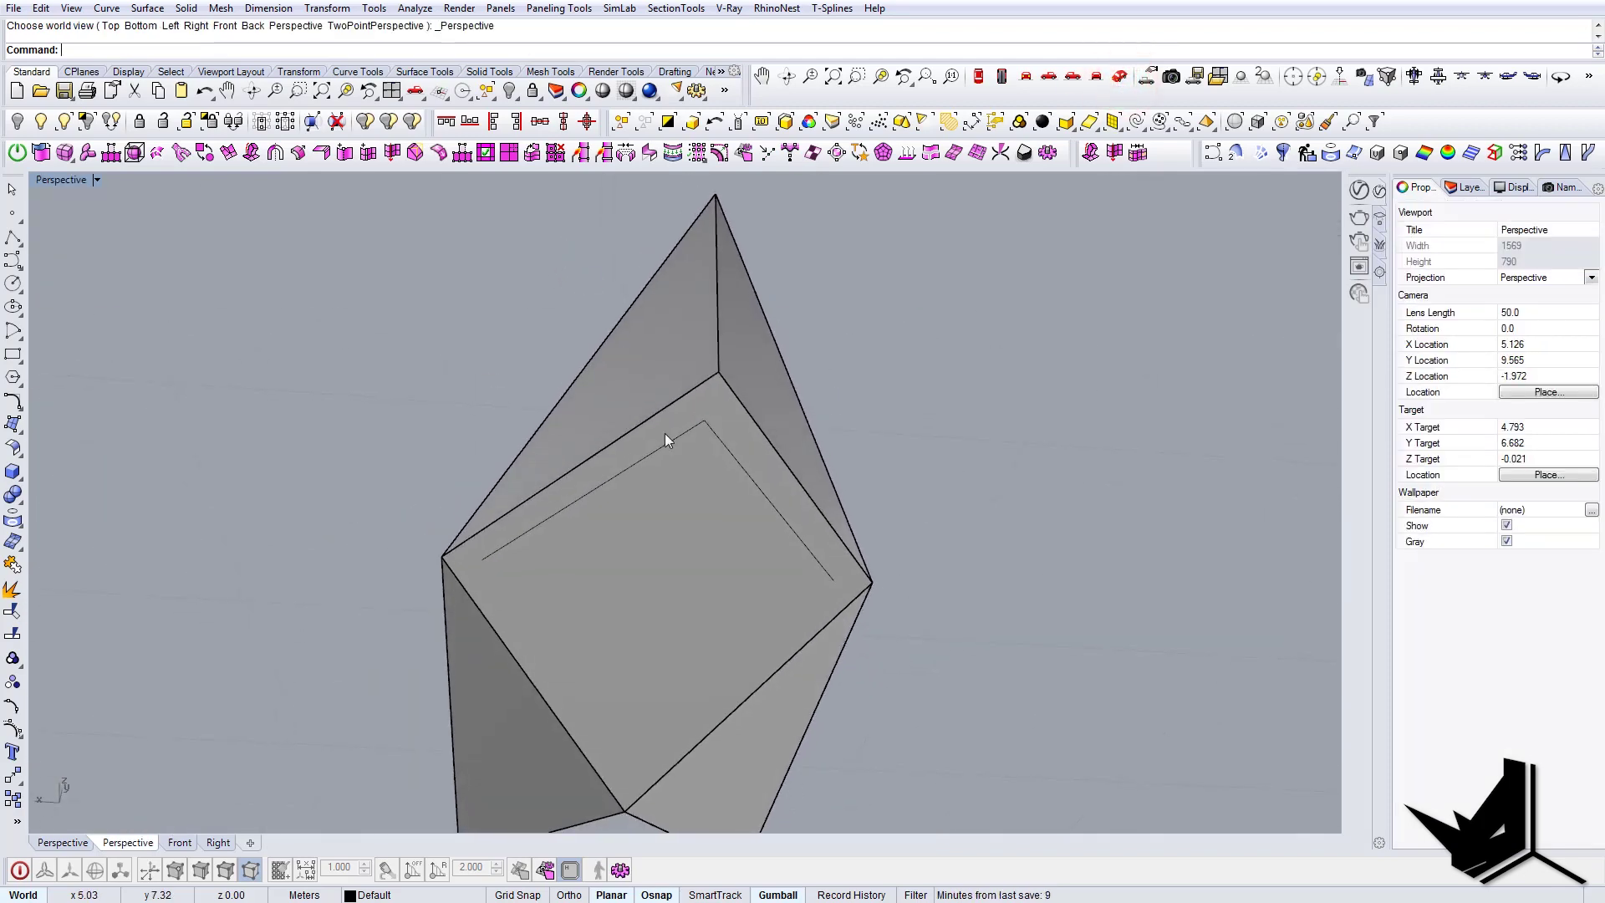
right_click_drag(665, 433, 647, 643)
scroll(734, 556, "up", 6)
right_click_drag(736, 556, 777, 577)
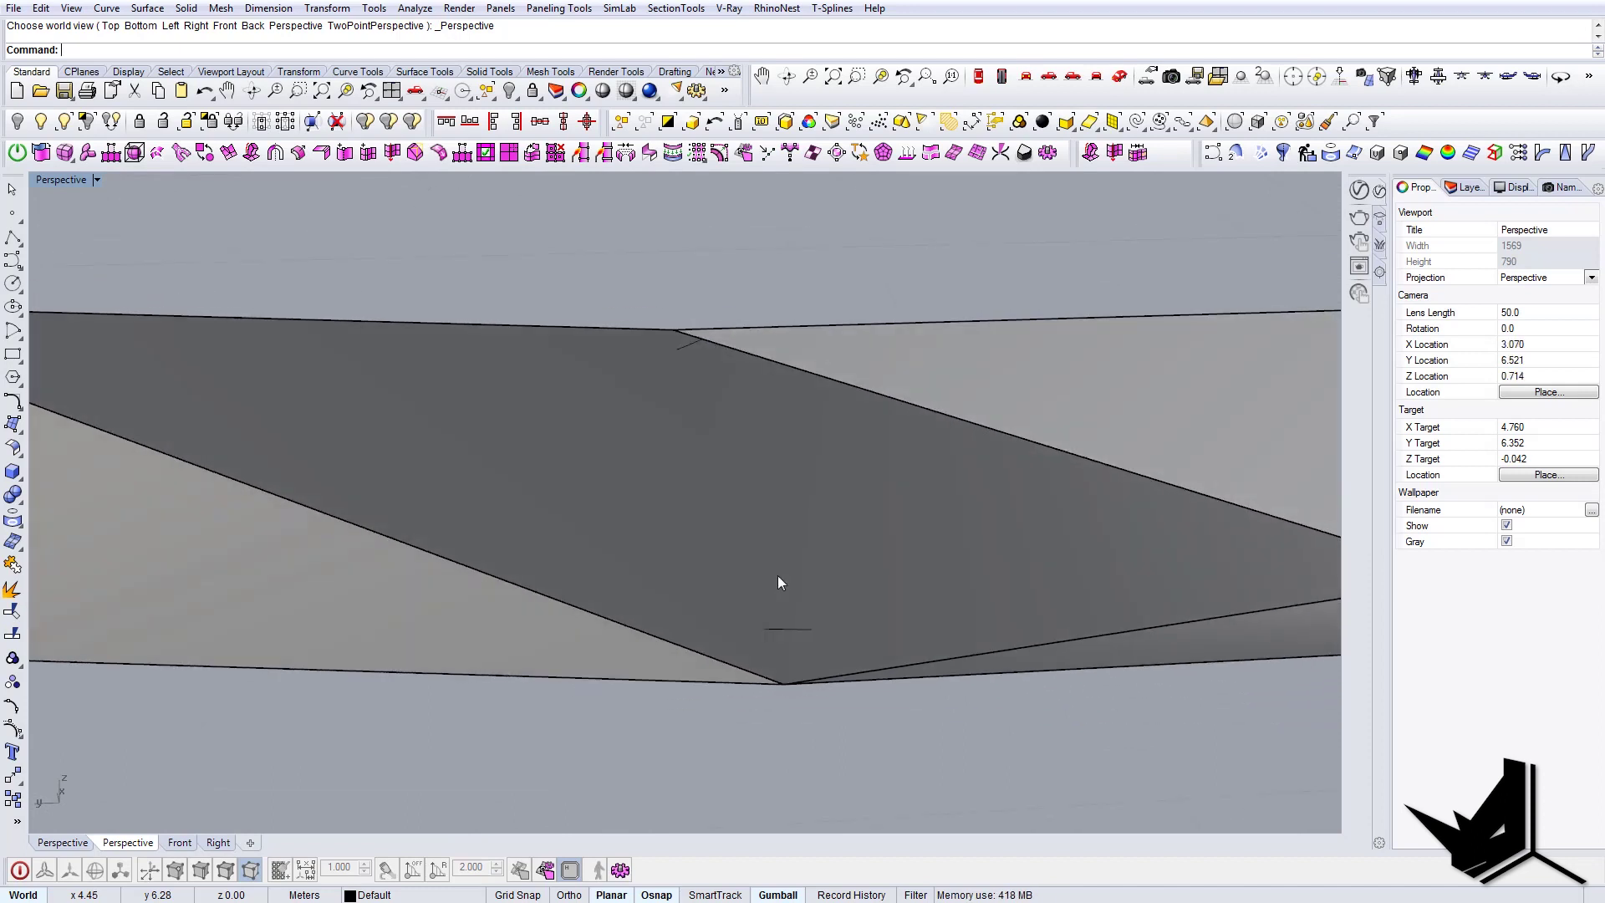
type("plit")
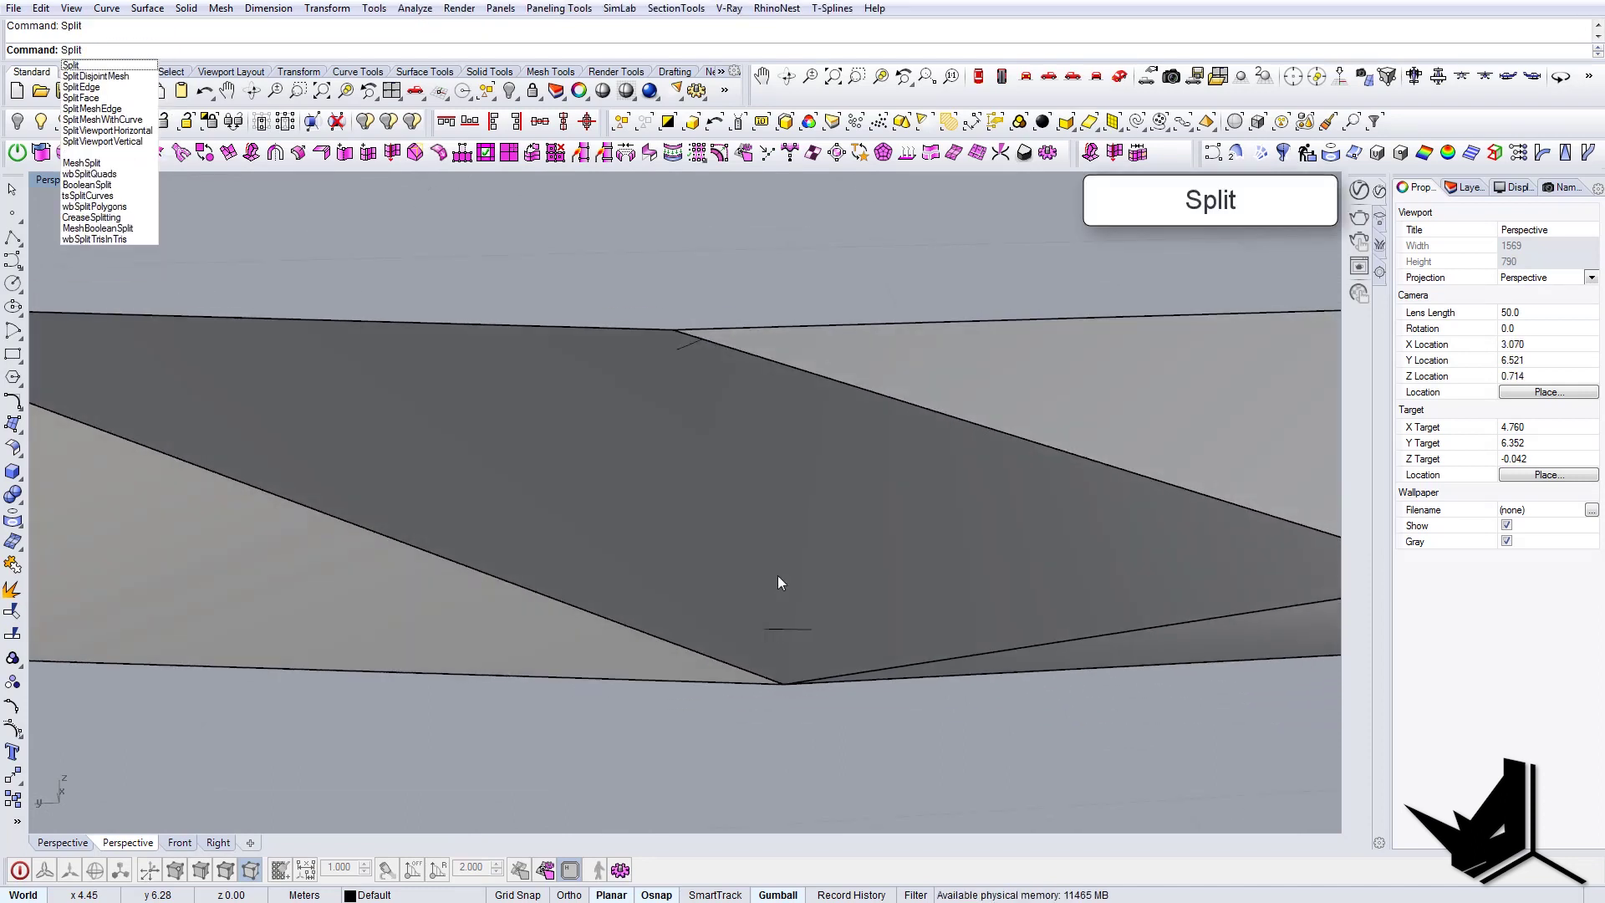
key("Return")
left_click(780, 627)
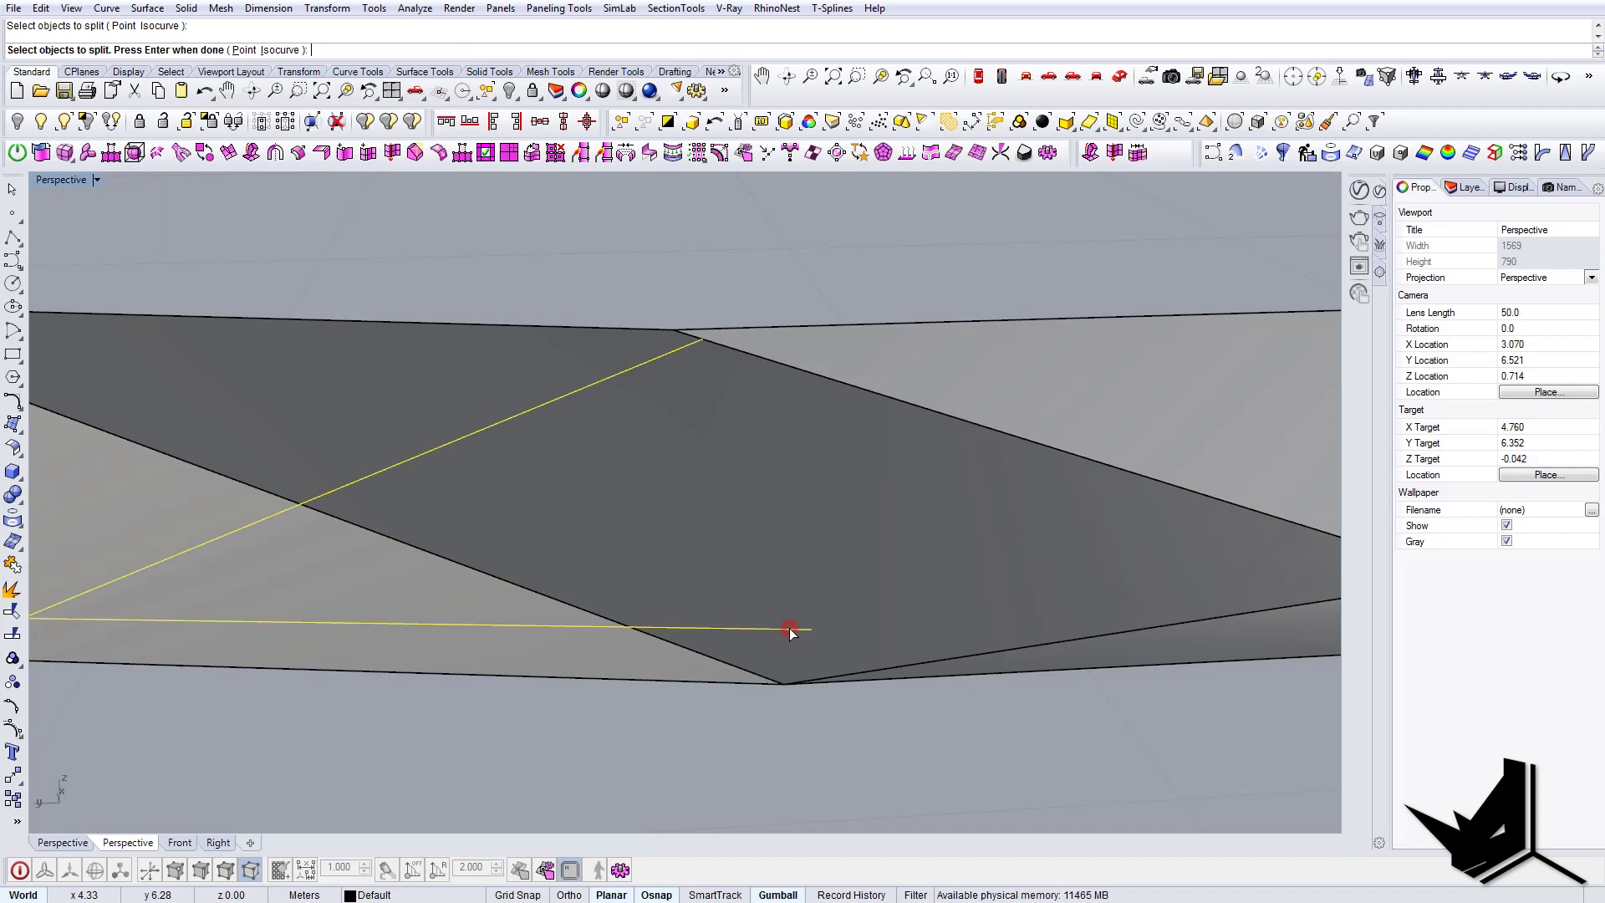
left_click(661, 454)
key("Return")
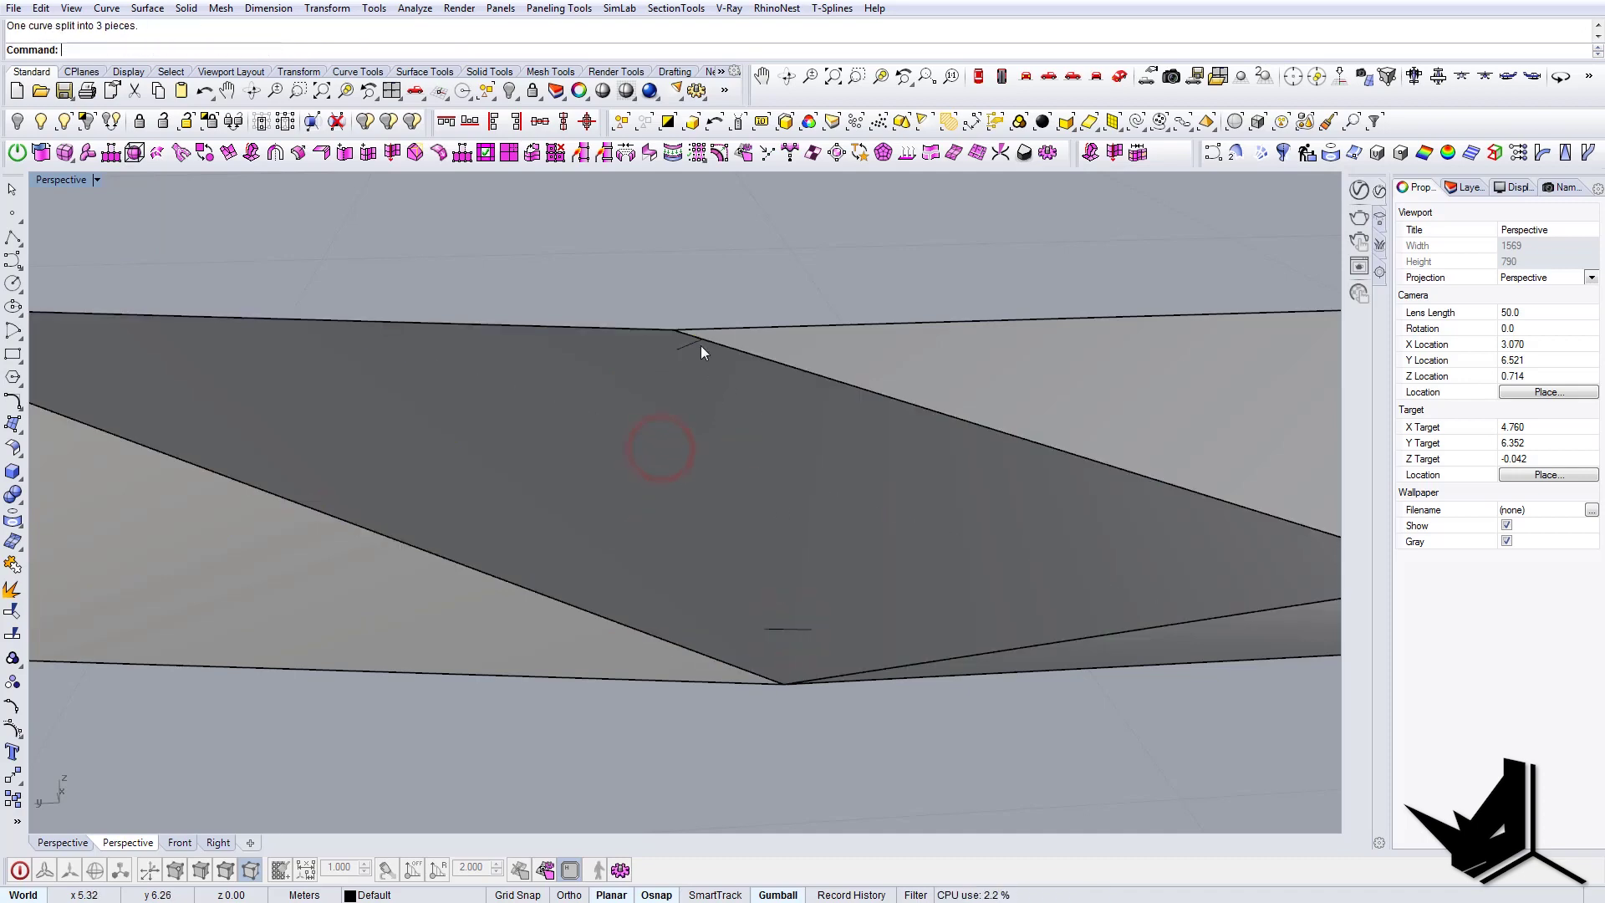
- Delete the two short end pieces of the split offset curve that lie beyond the diamond surface
left_click(693, 347)
key("Delete")
left_click(787, 630)
key("Delete")
- Draw two short polylines joining each end of the trimmed offset curve to the nearest side corner of the diamond
right_click_drag(790, 632, 709, 477)
mouse_move(638, 393)
right_mouse_down()
mouse_move(708, 395)
mouse_move(631, 415)
right_mouse_up()
type("PL")
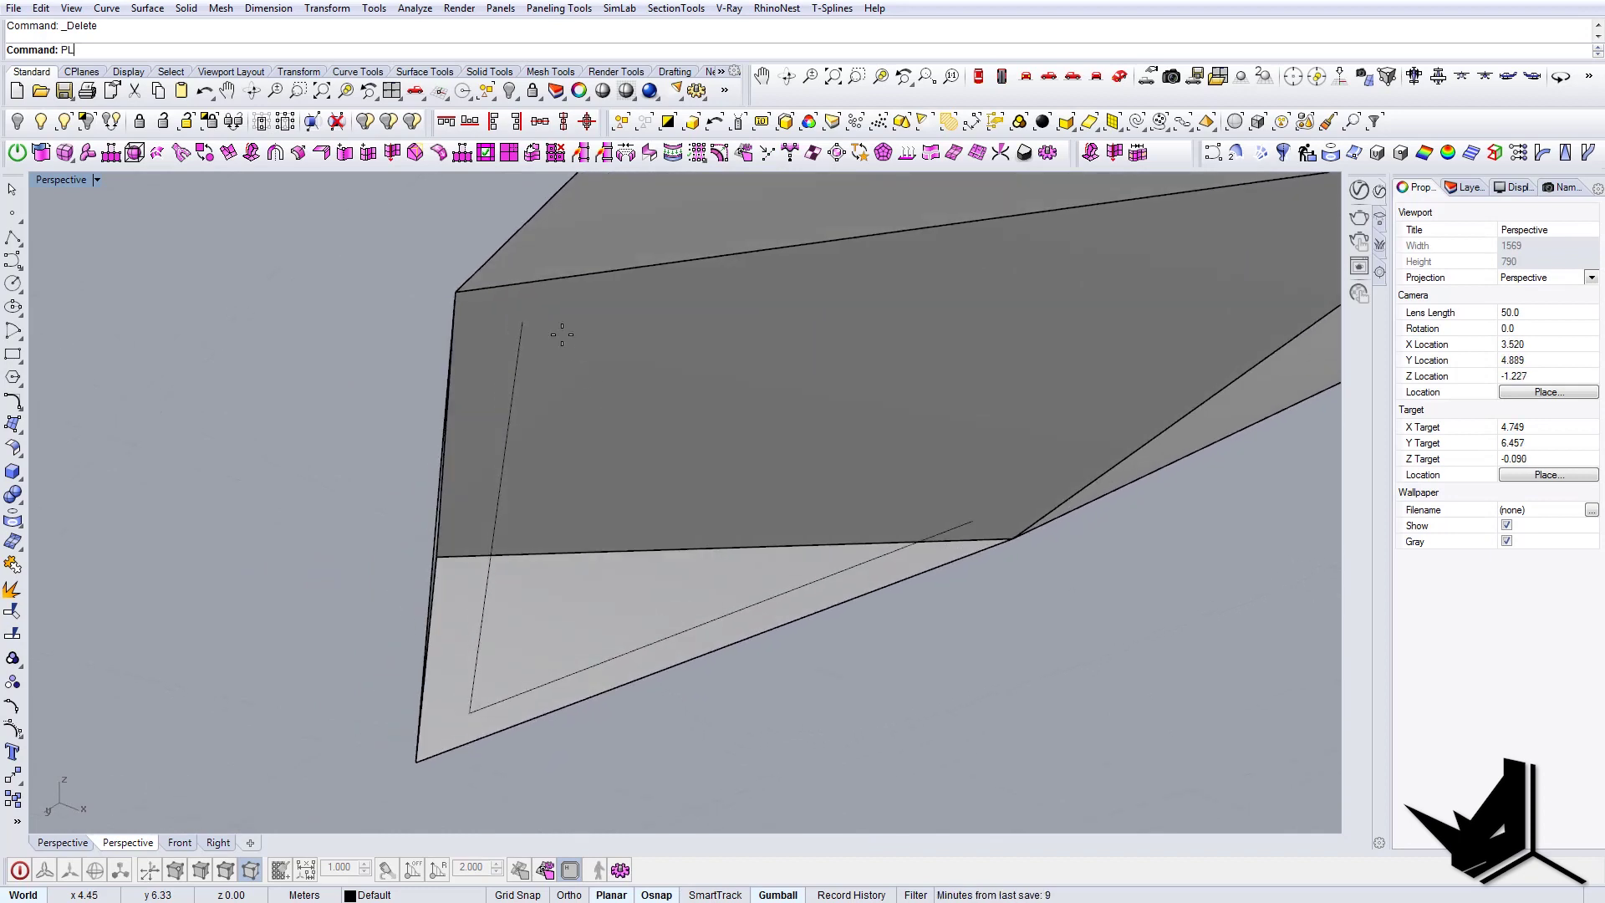
key("Return")
left_click(454, 289)
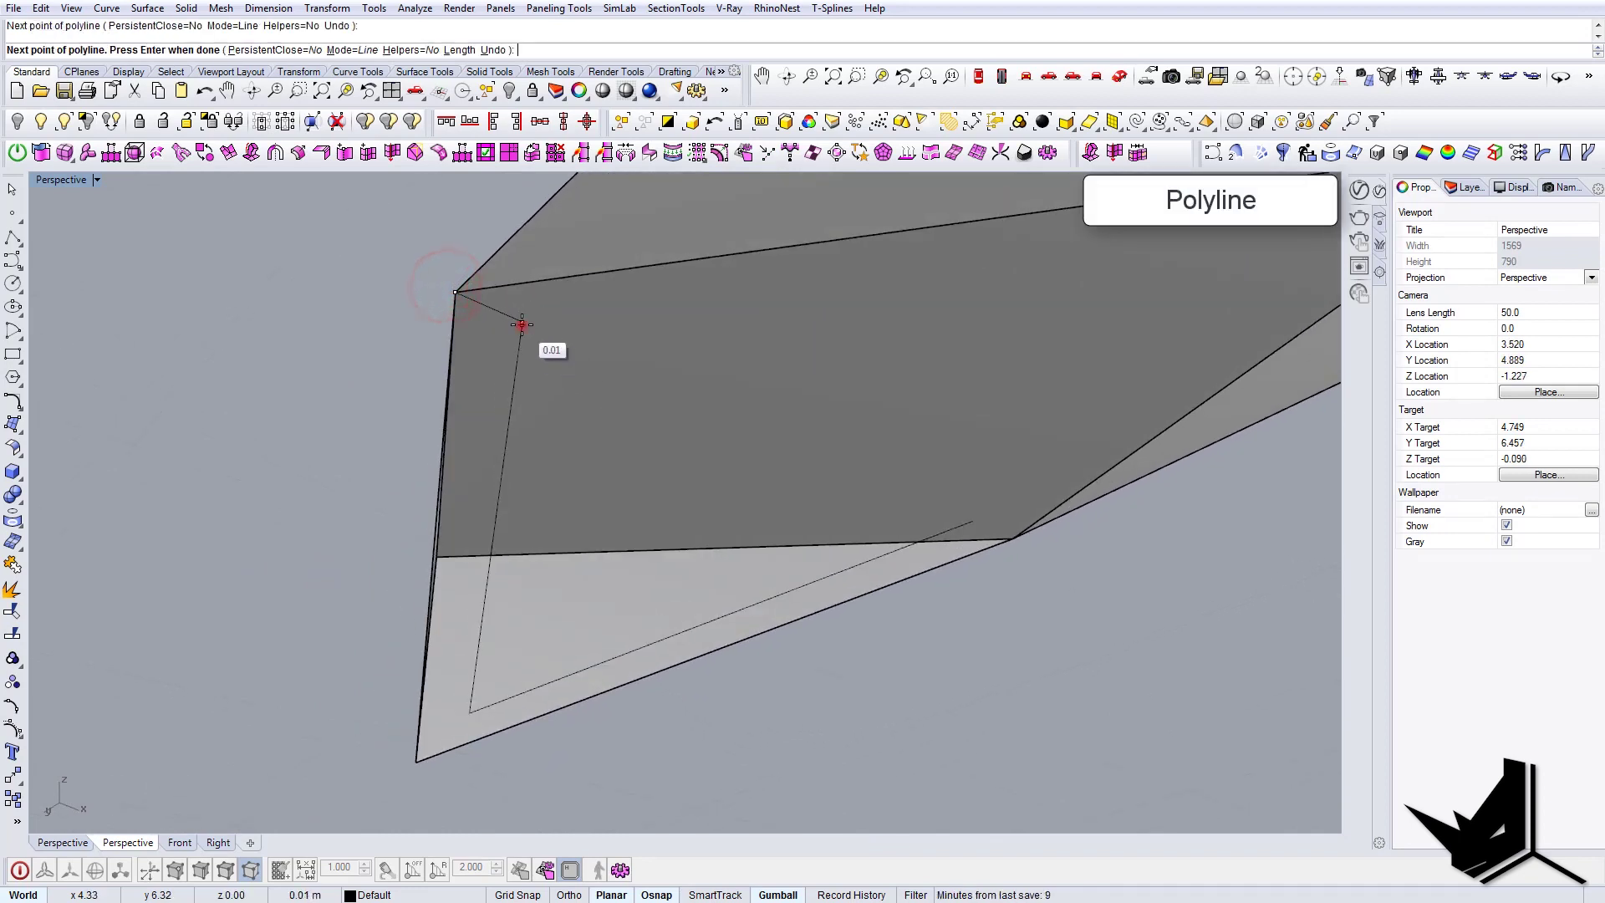
key("Return")
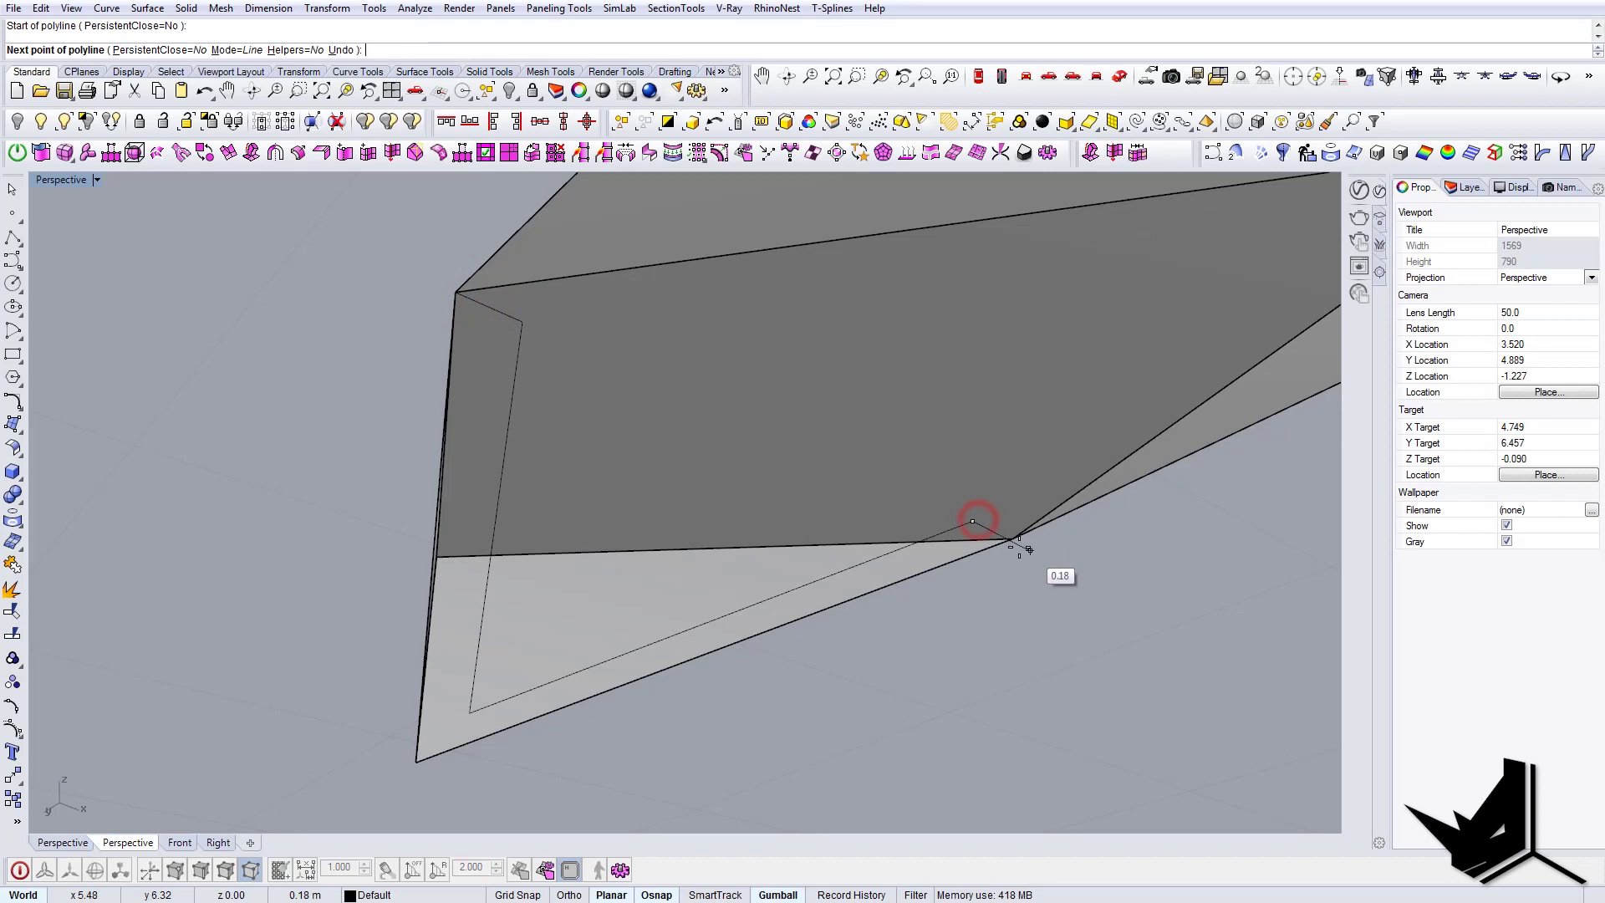
key("Escape")
- Create a planar surface with PlanarSrf from the lower-edge curve, the offset curve and the two short connecting lines
left_click(963, 555)
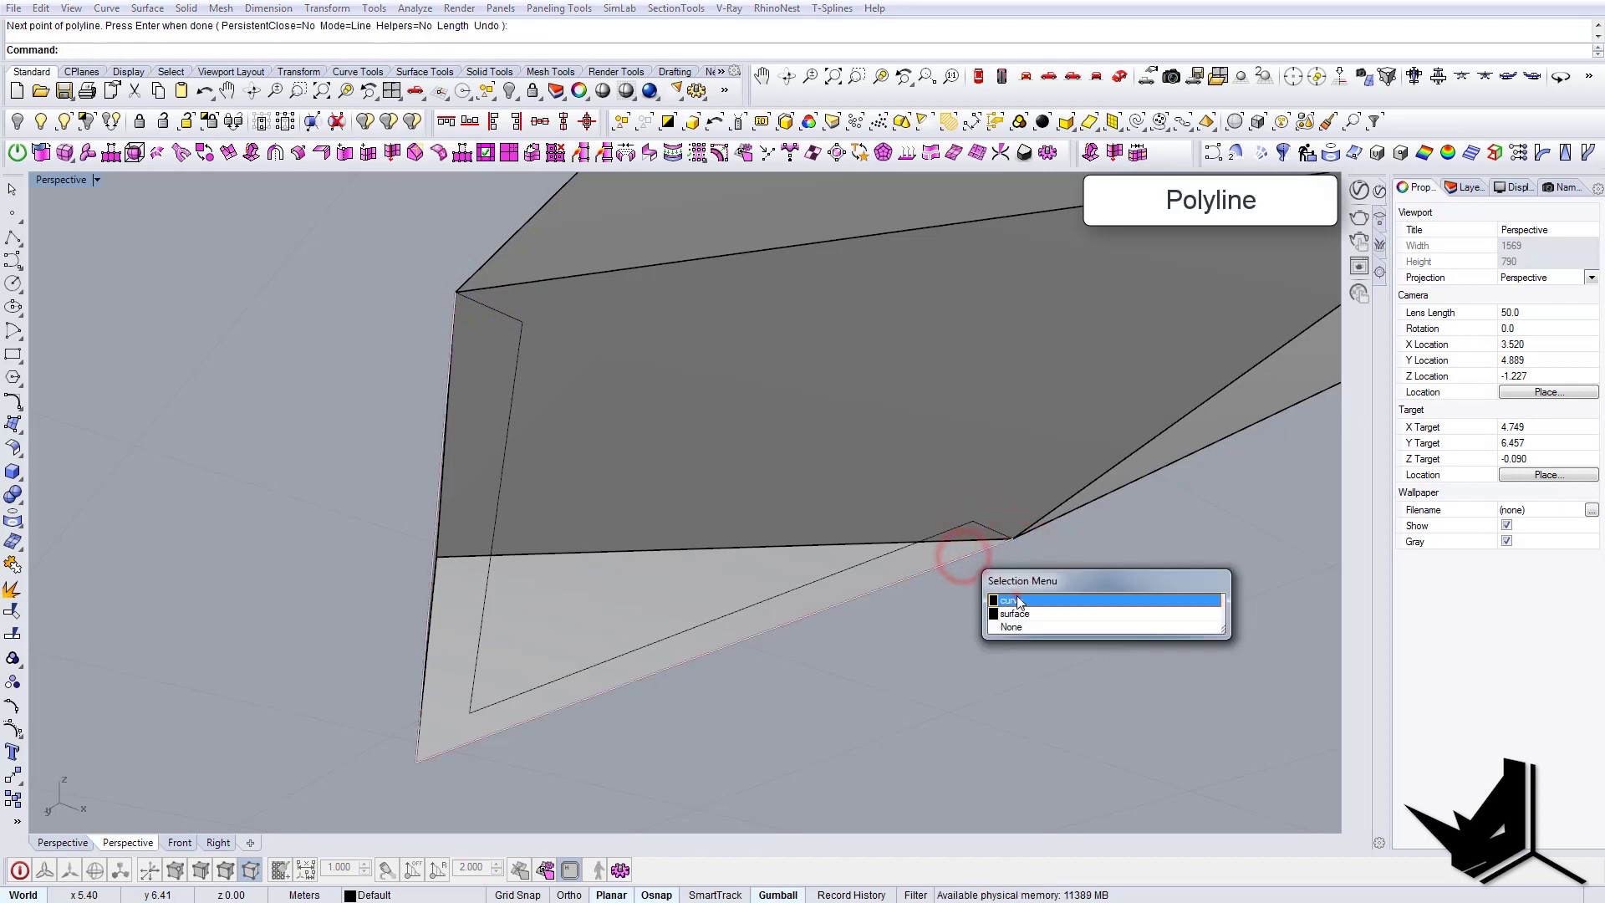
left_click(1014, 595)
left_click(988, 527, "shift")
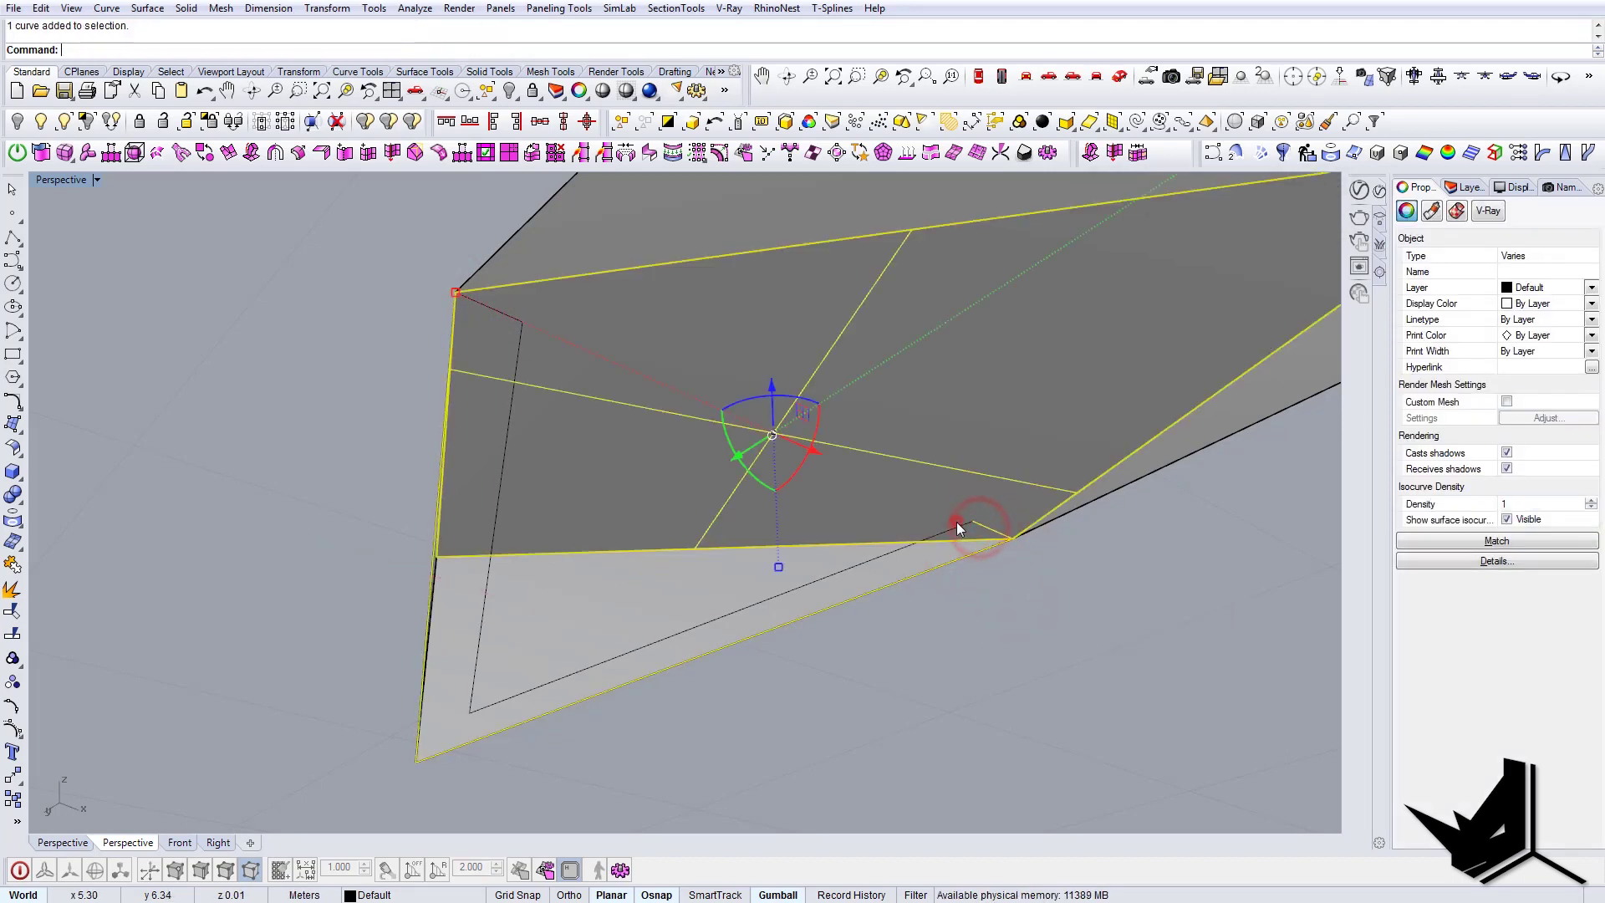
left_click(956, 523, "shift")
left_click(500, 318, "shift")
left_click(610, 307, "ctrl")
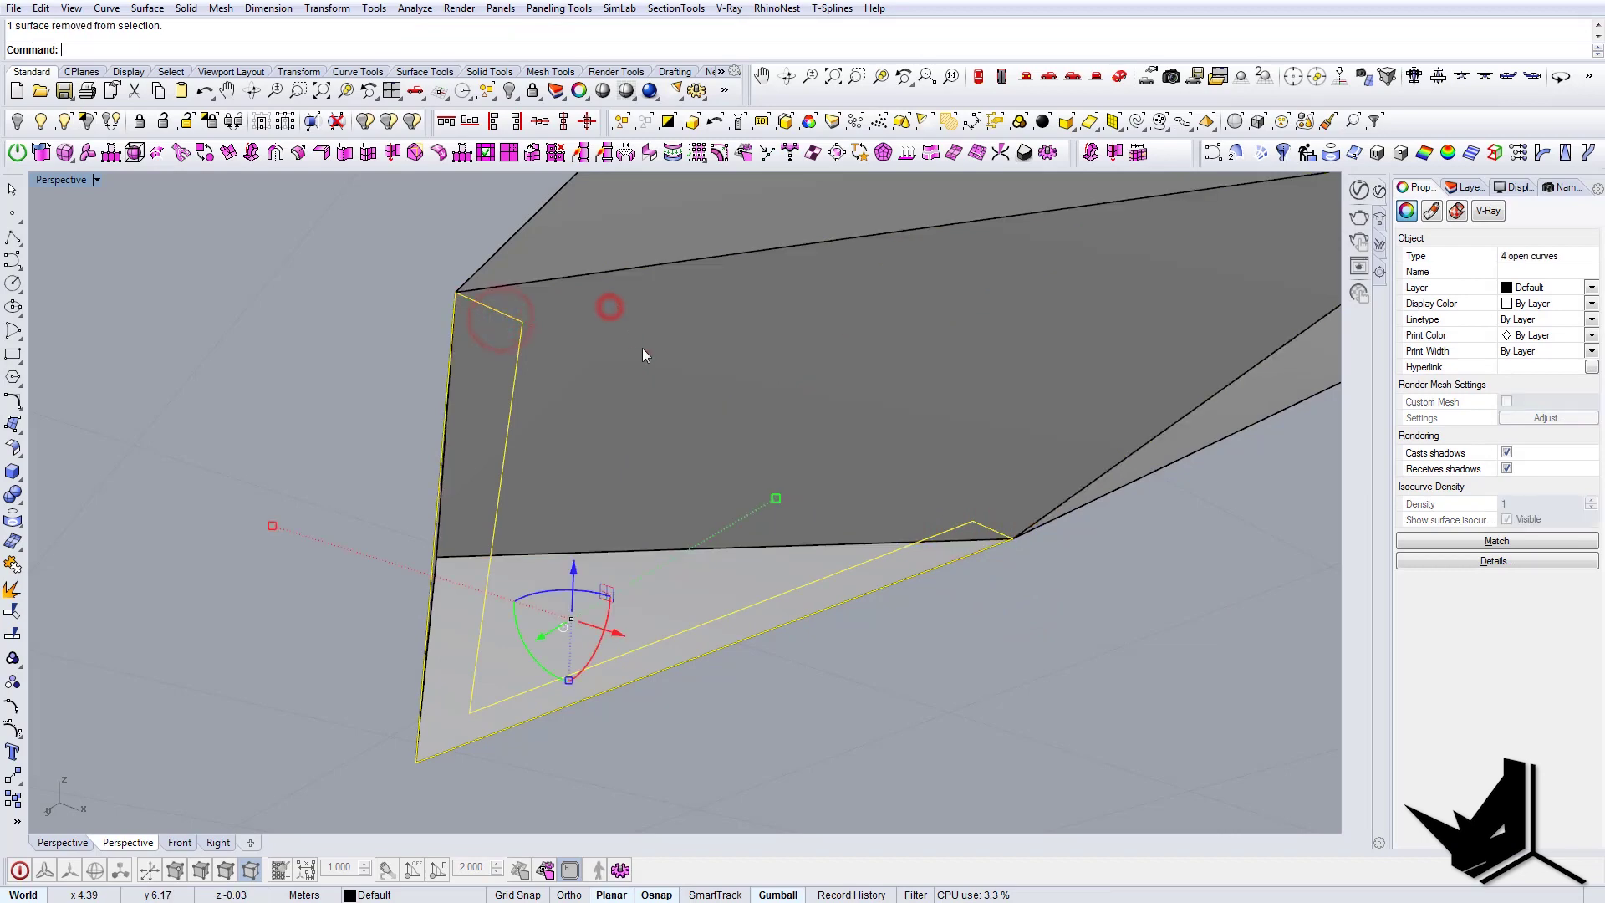
right_click_drag(642, 350, 629, 581)
type("PlanarSrf")
key("Return")
- Delete the leftover offset curve along the inner edge of the new V-shaped frame surface
left_click(621, 588)
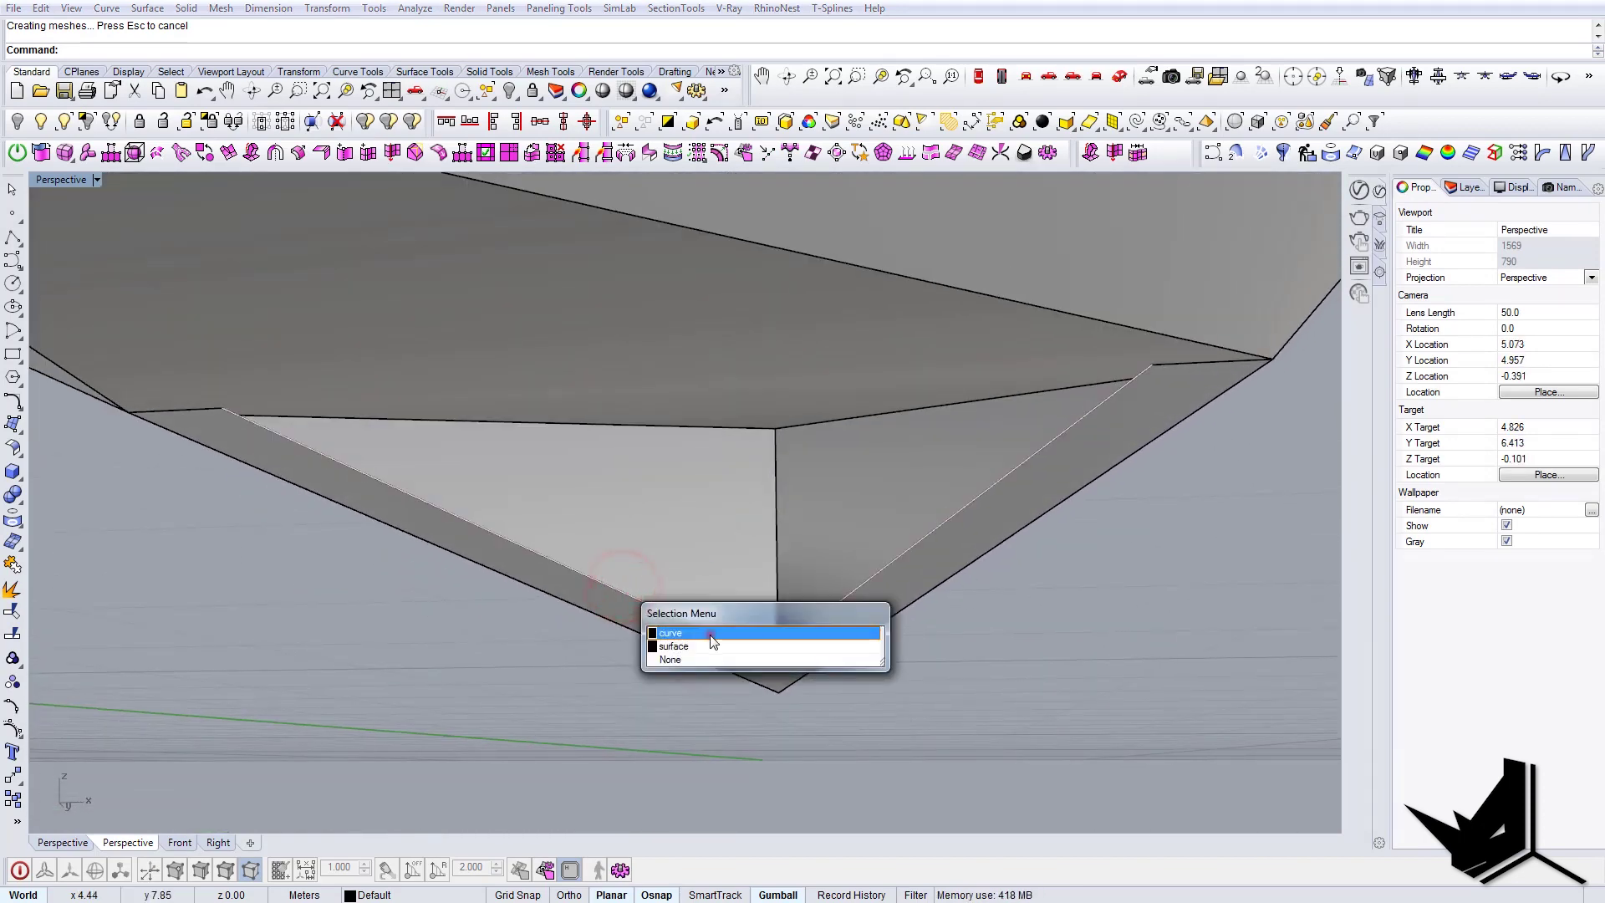
left_click(721, 633)
right_click_drag(721, 633, 729, 595)
key("Delete")
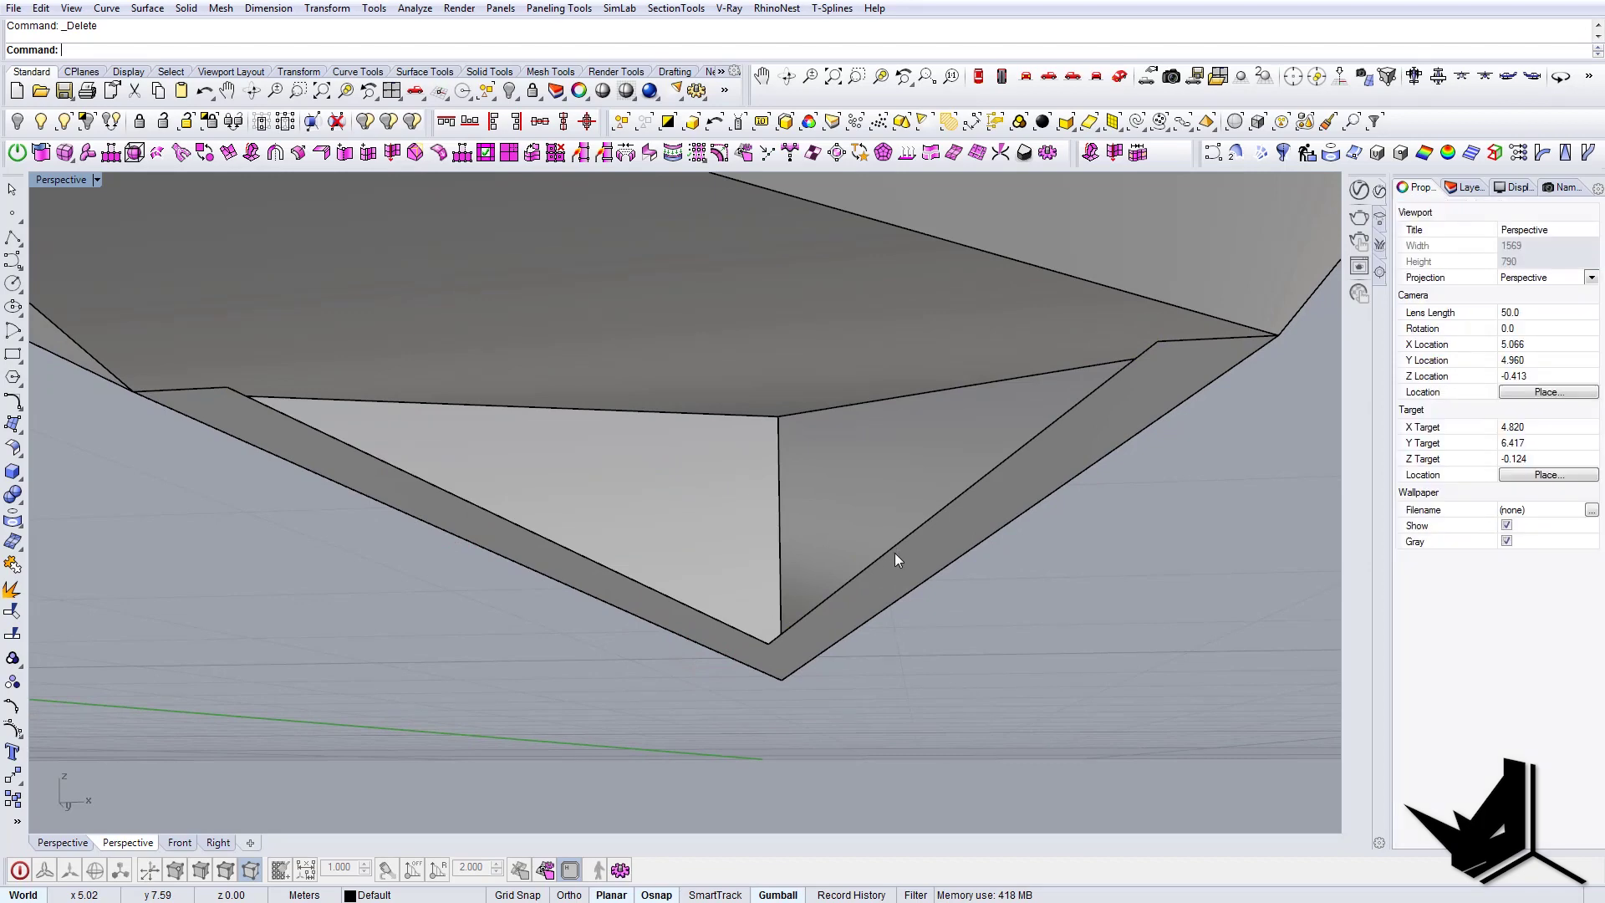
- Extrude the two inner edges of the V-shaped frame surface vertically upward with the gumball to form a thin lip
left_click(890, 548)
scroll(684, 598, "down", 4)
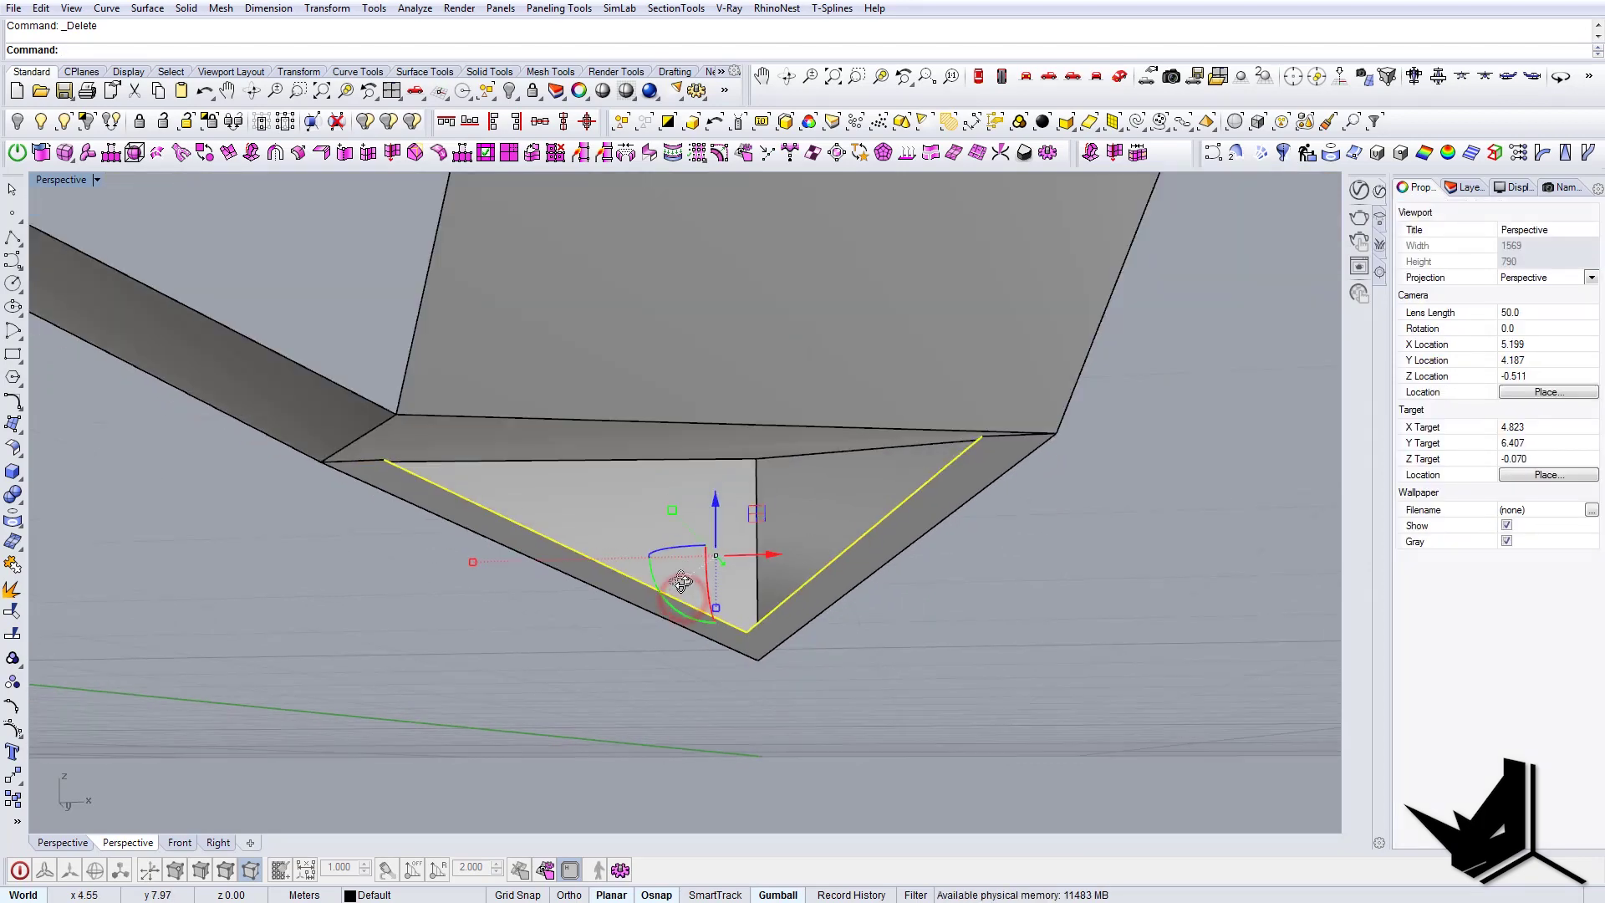
right_click_drag(684, 598, 724, 525)
scroll(724, 525, "up", 4)
left_click_drag(724, 491, 718, 473)
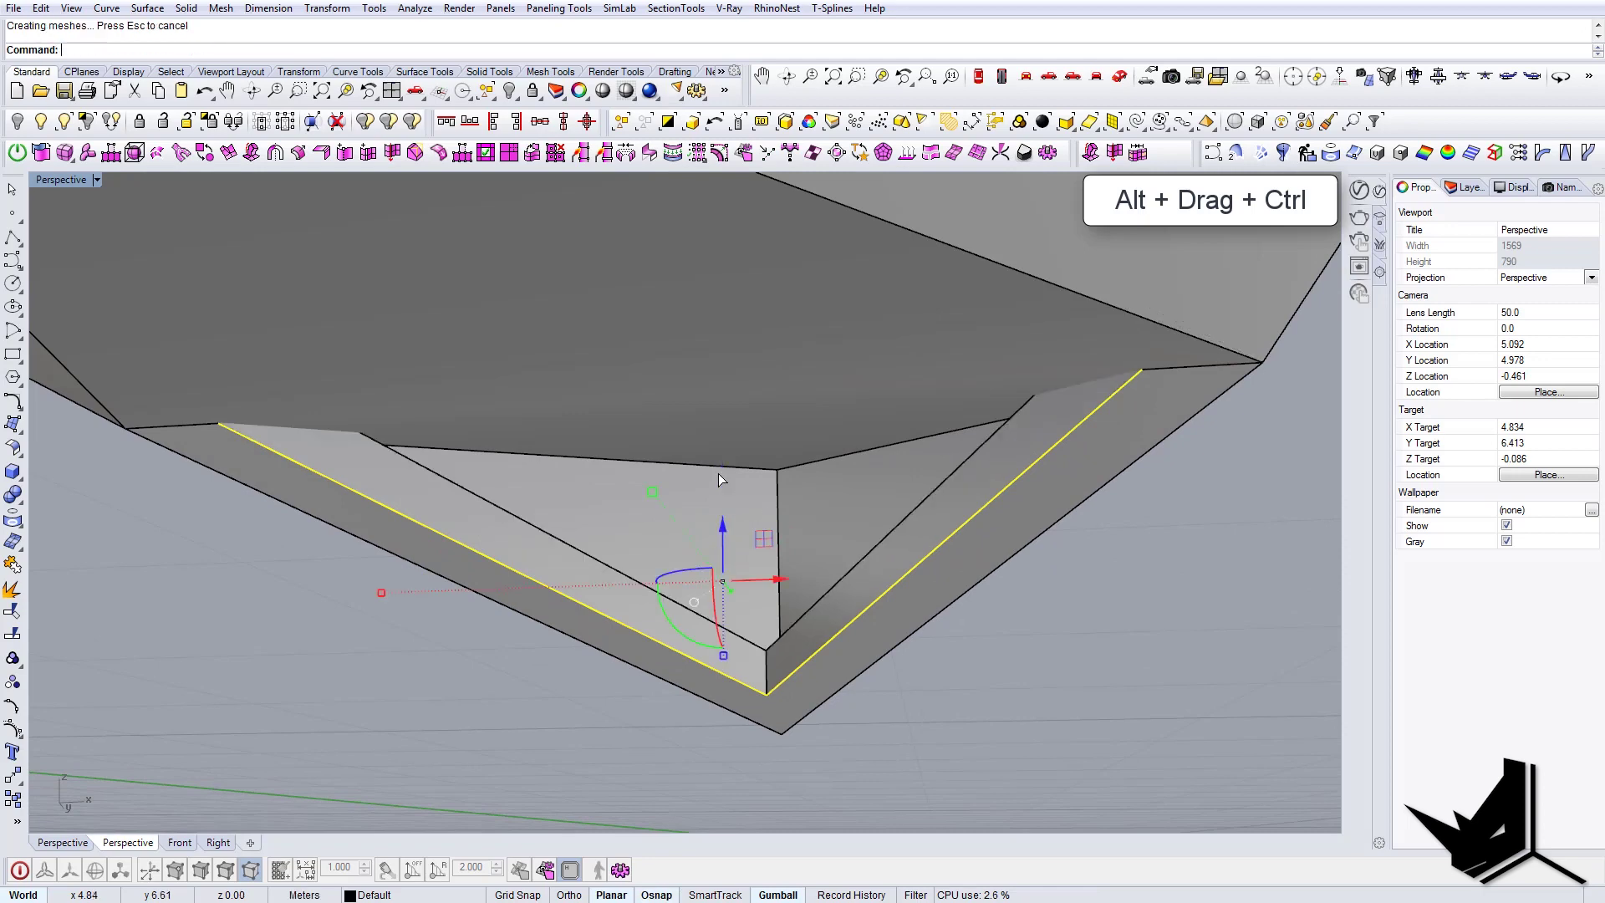
key("Escape")
- Split the extruded lip with the diamond surface and delete the part sticking out above it
right_click_drag(719, 477, 920, 600)
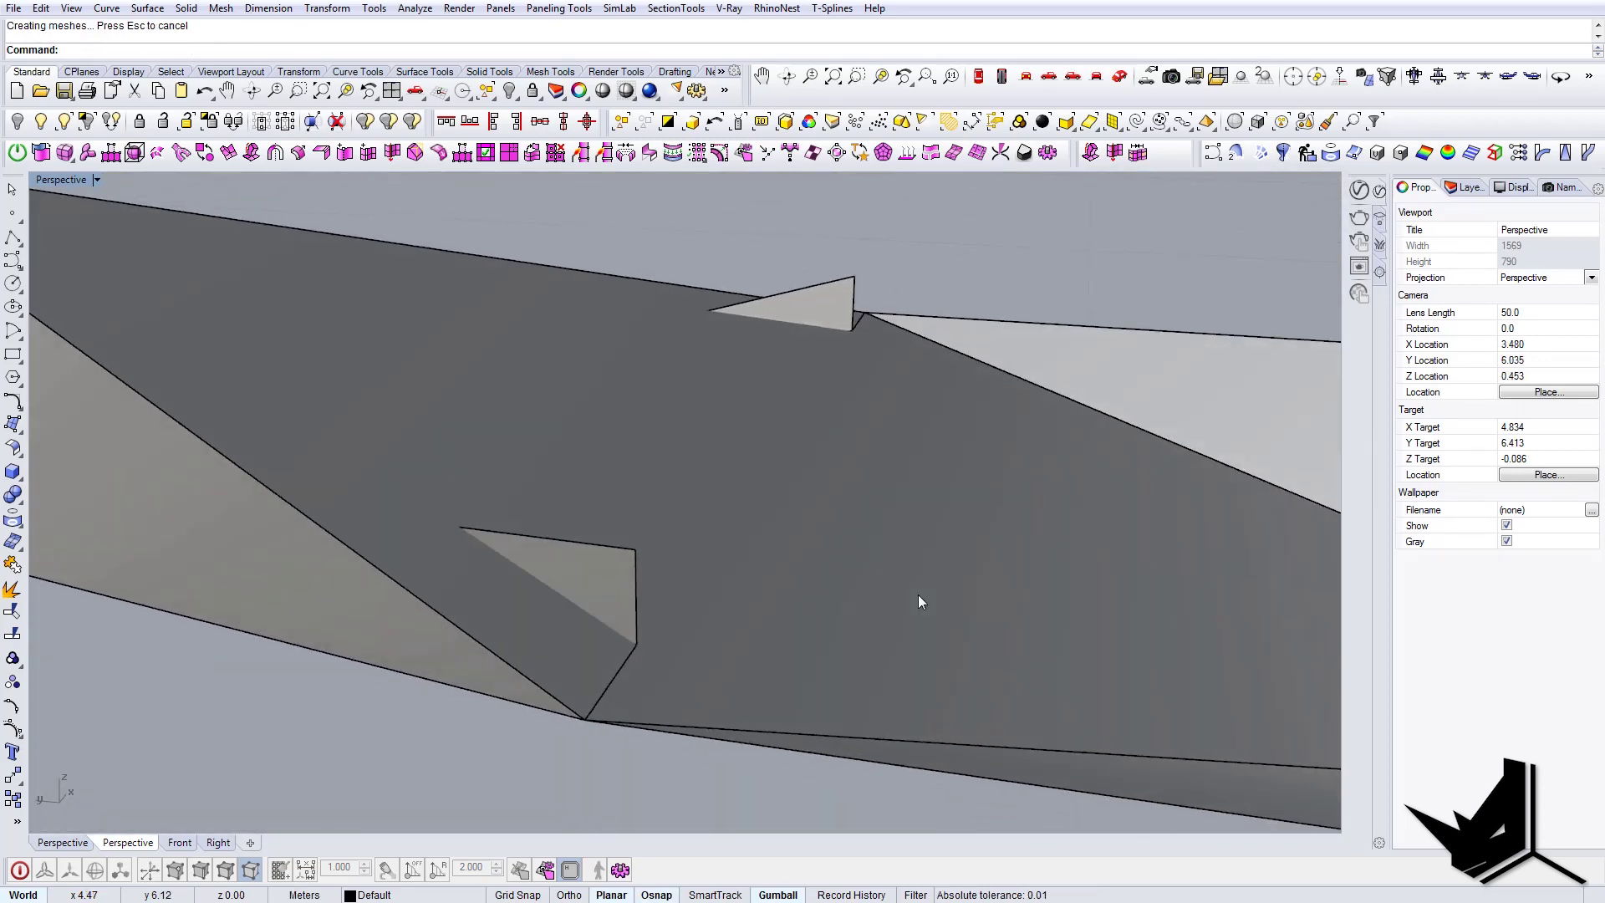
type("Spli")
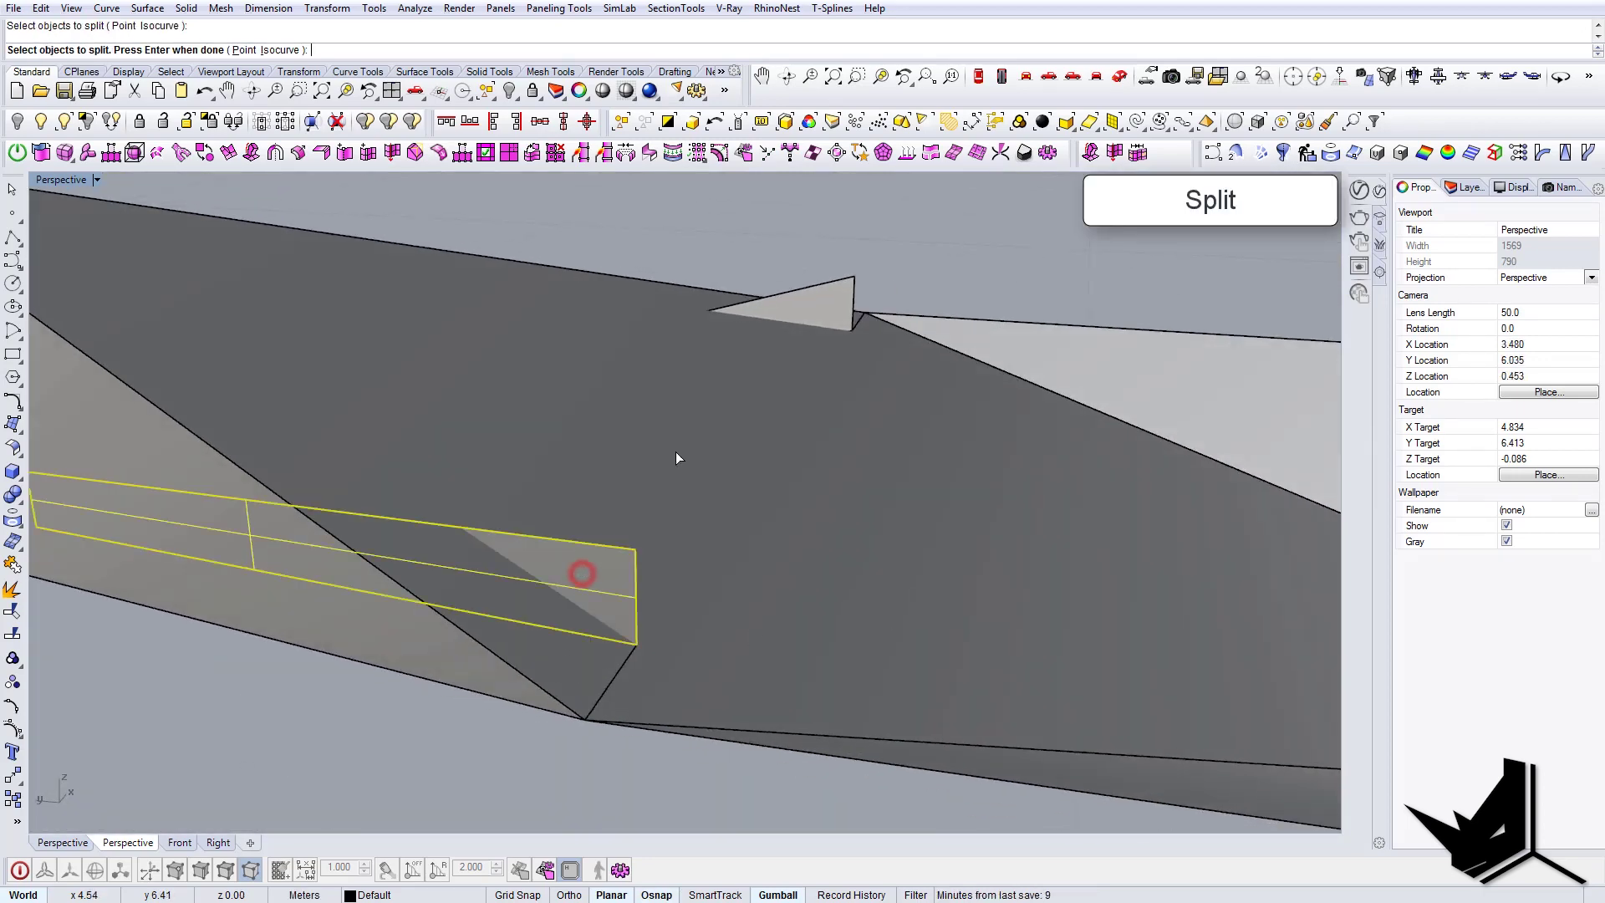
key("Return")
left_click(513, 314)
key("Return")
left_click(610, 557)
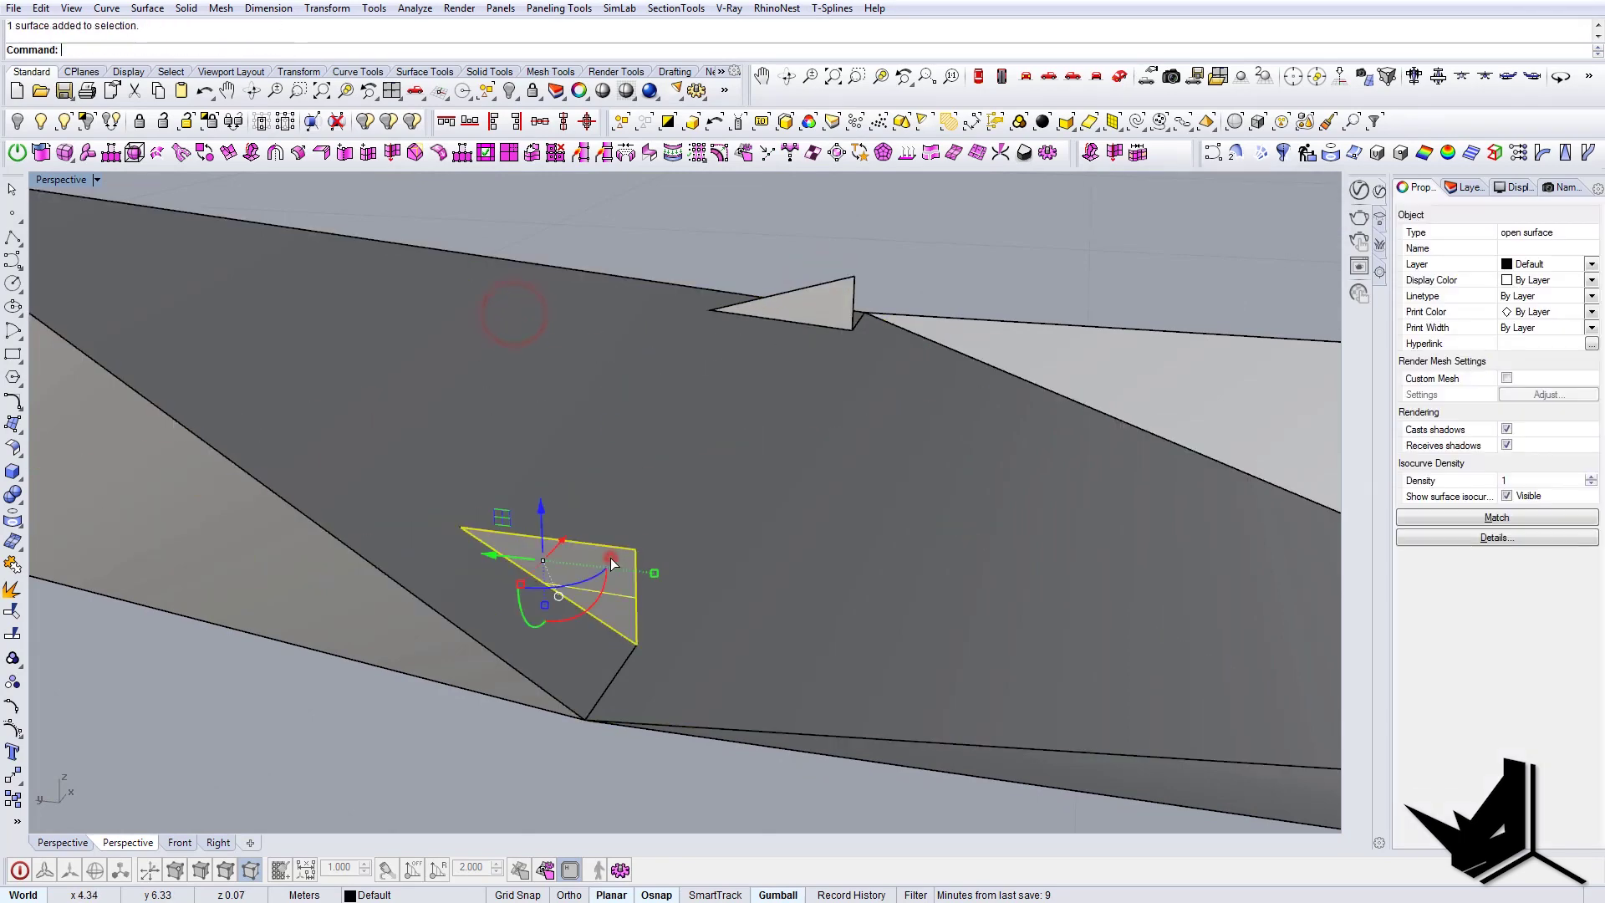
key("Delete")
- Compare the module's recess with the lit triangular recesses in the reference photo 13_Int_Partyroom_copy
right_click_drag(693, 465, 911, 617)
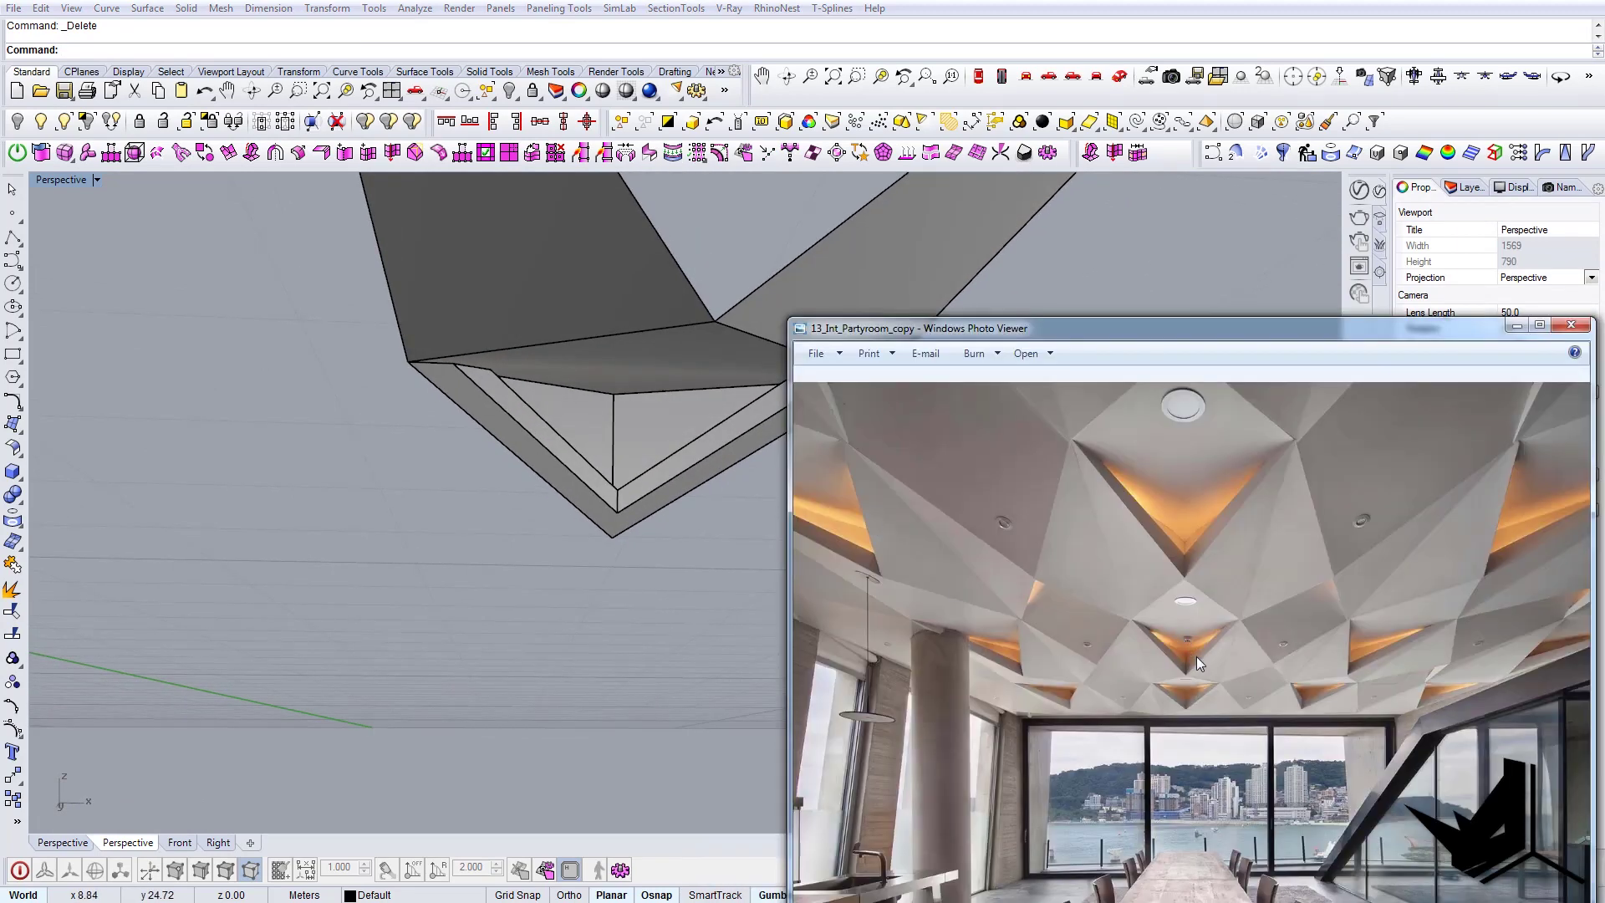
scroll(1178, 563, "up", 3)
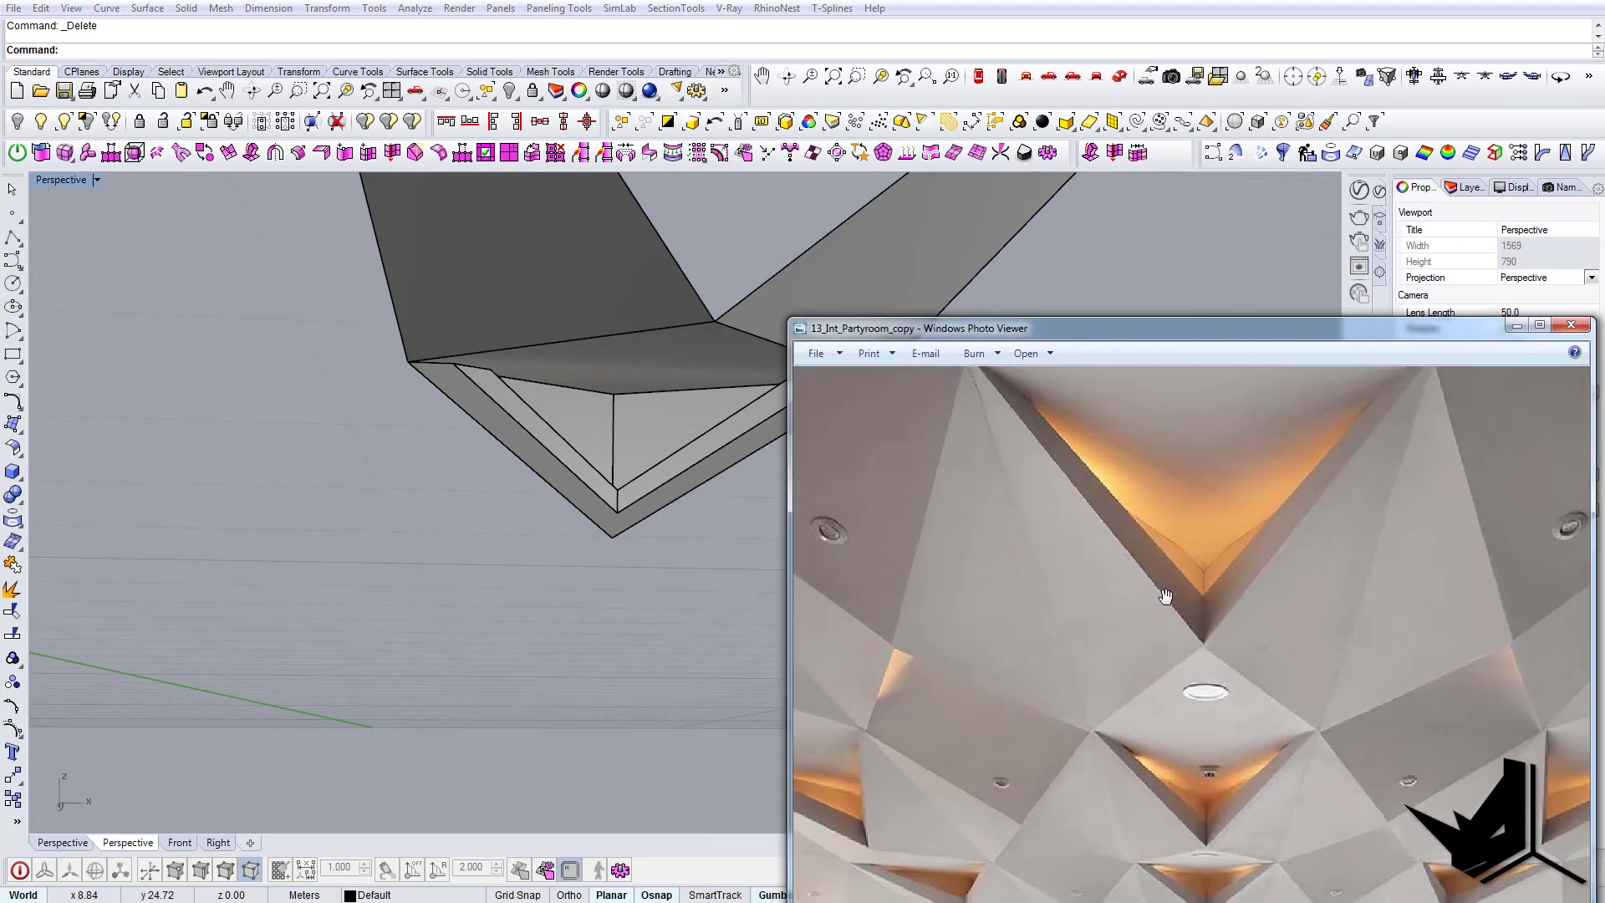
left_click(1512, 328)
right_click_drag(710, 375, 694, 519)
scroll(592, 398, "up", 5)
- Define the whole module as a block named "Ceiling block", with its base point at the outer tip of a triangular surface
left_click(726, 510)
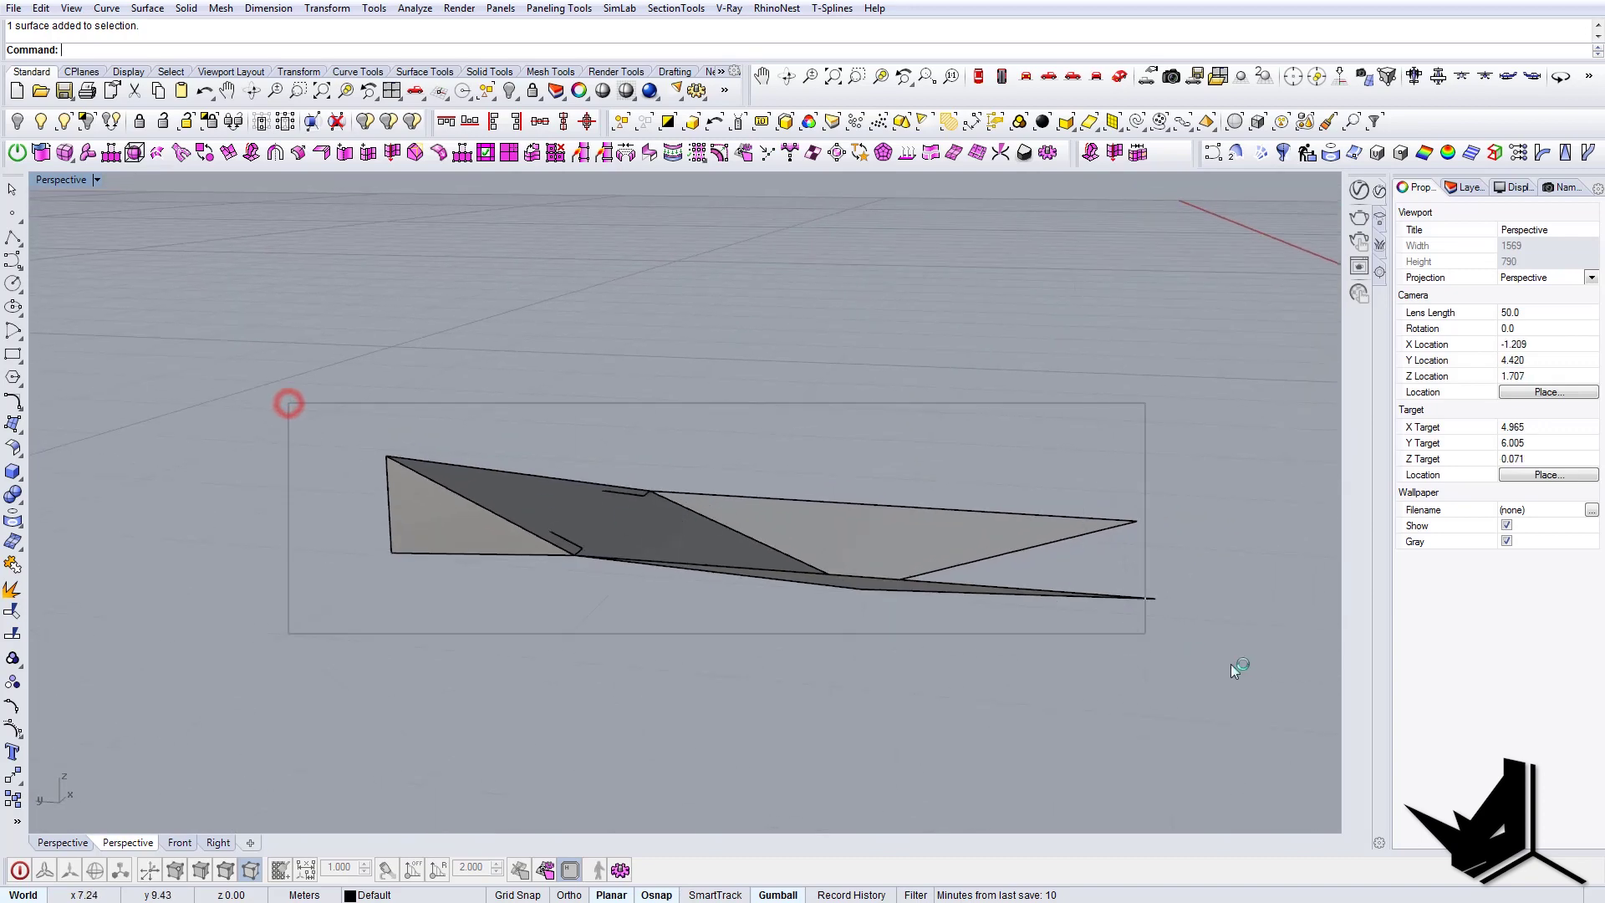
left_click_drag(1230, 664, 1221, 650)
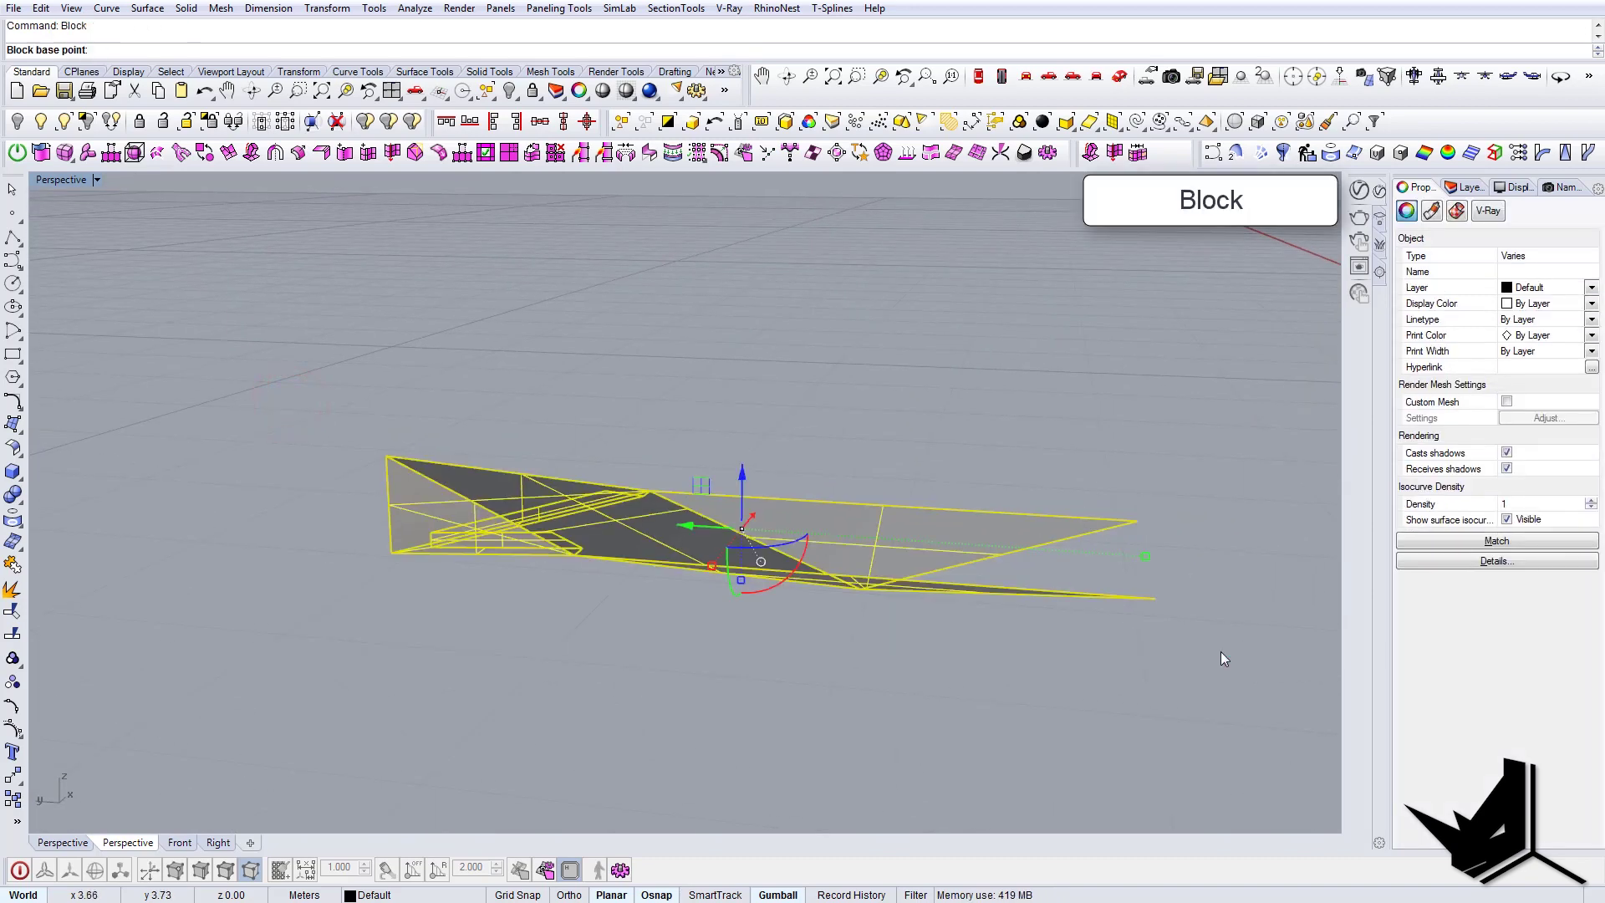
left_click(1137, 521)
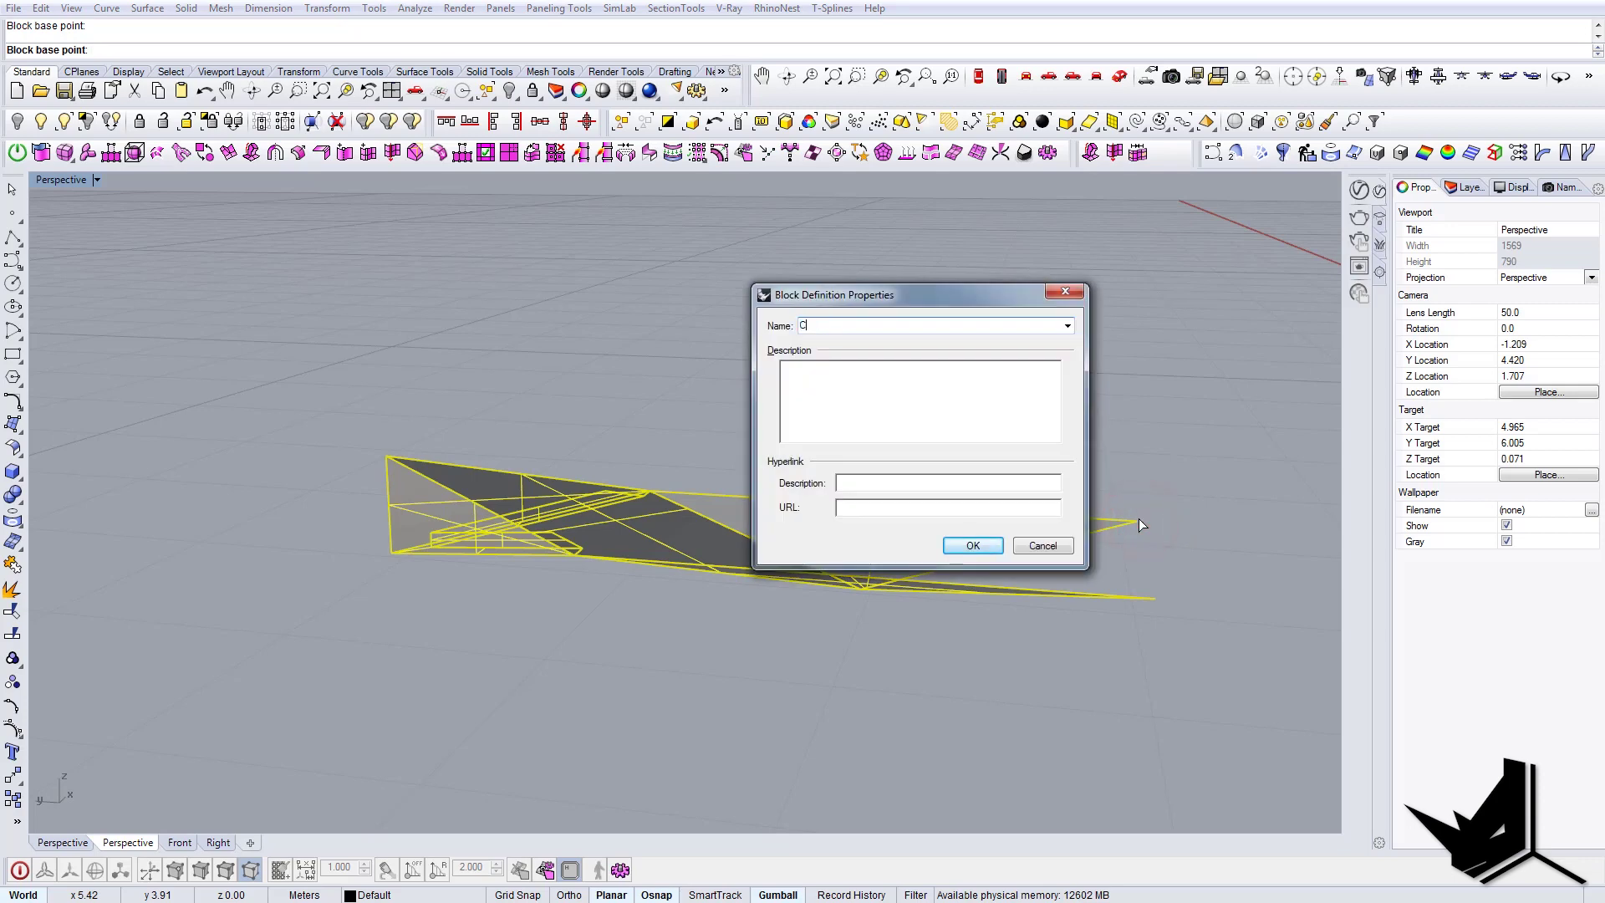
type("Ceiling blo")
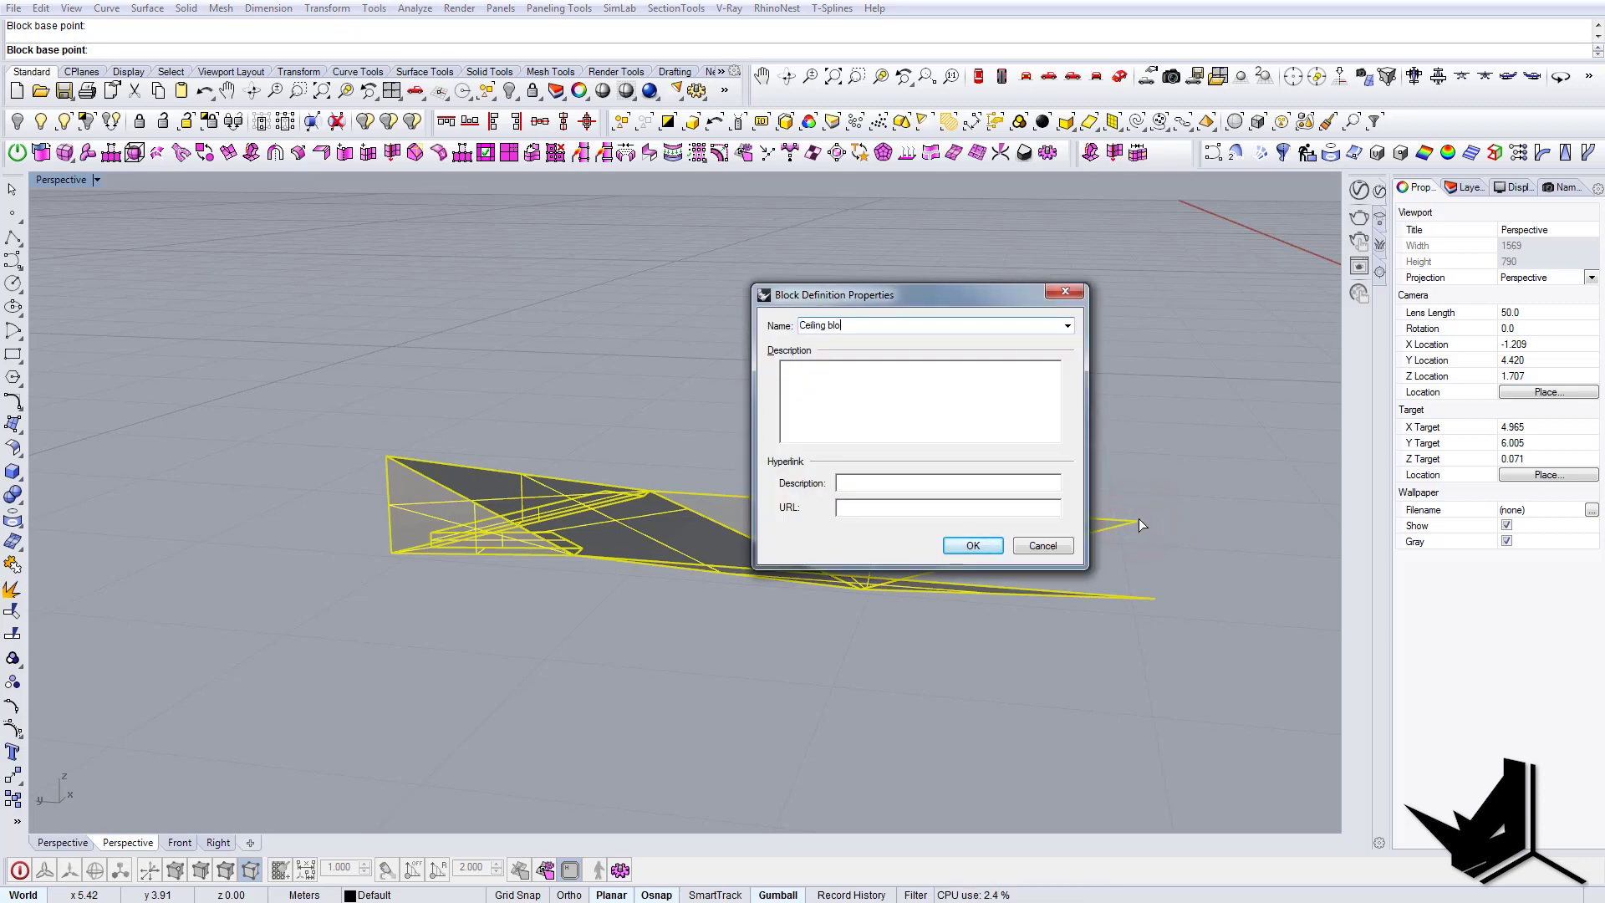
type("ck")
key("Return")
key("Escape")
- Try to copy the ceiling block from the top corner of its side walls to the far vertex of its diamond
right_click_drag(1138, 518, 759, 441)
left_click(649, 520)
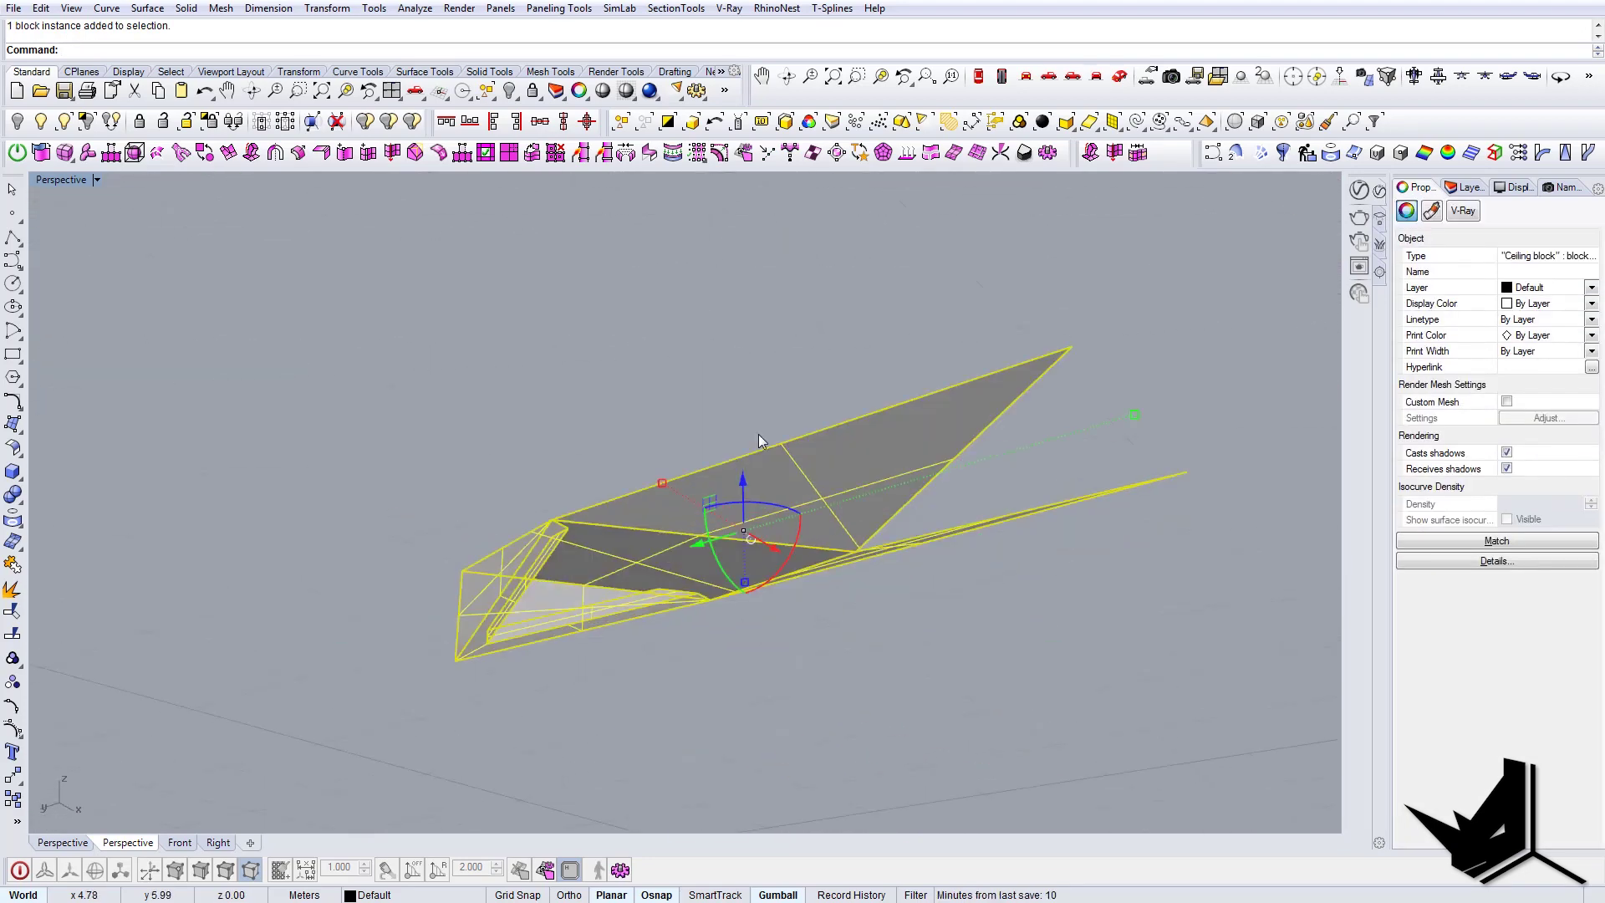
left_click(759, 435)
scroll(720, 558, "up", 7)
right_click_drag(721, 559, 368, 549)
scroll(665, 619, "down", 9)
left_click(665, 595)
left_click(301, 558)
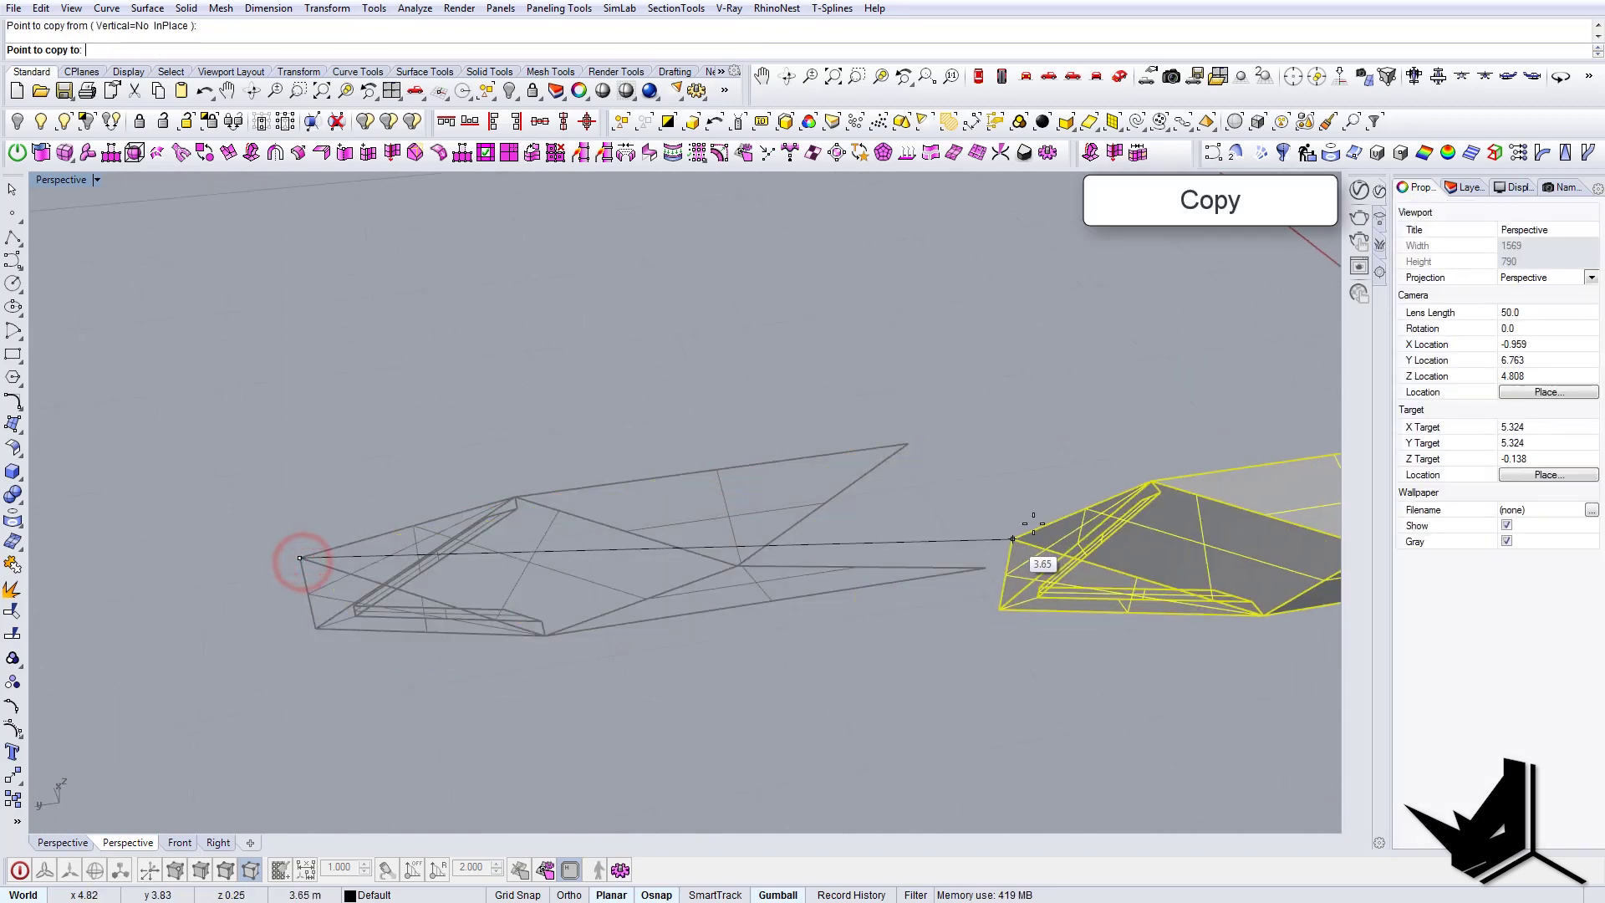
left_click(740, 567)
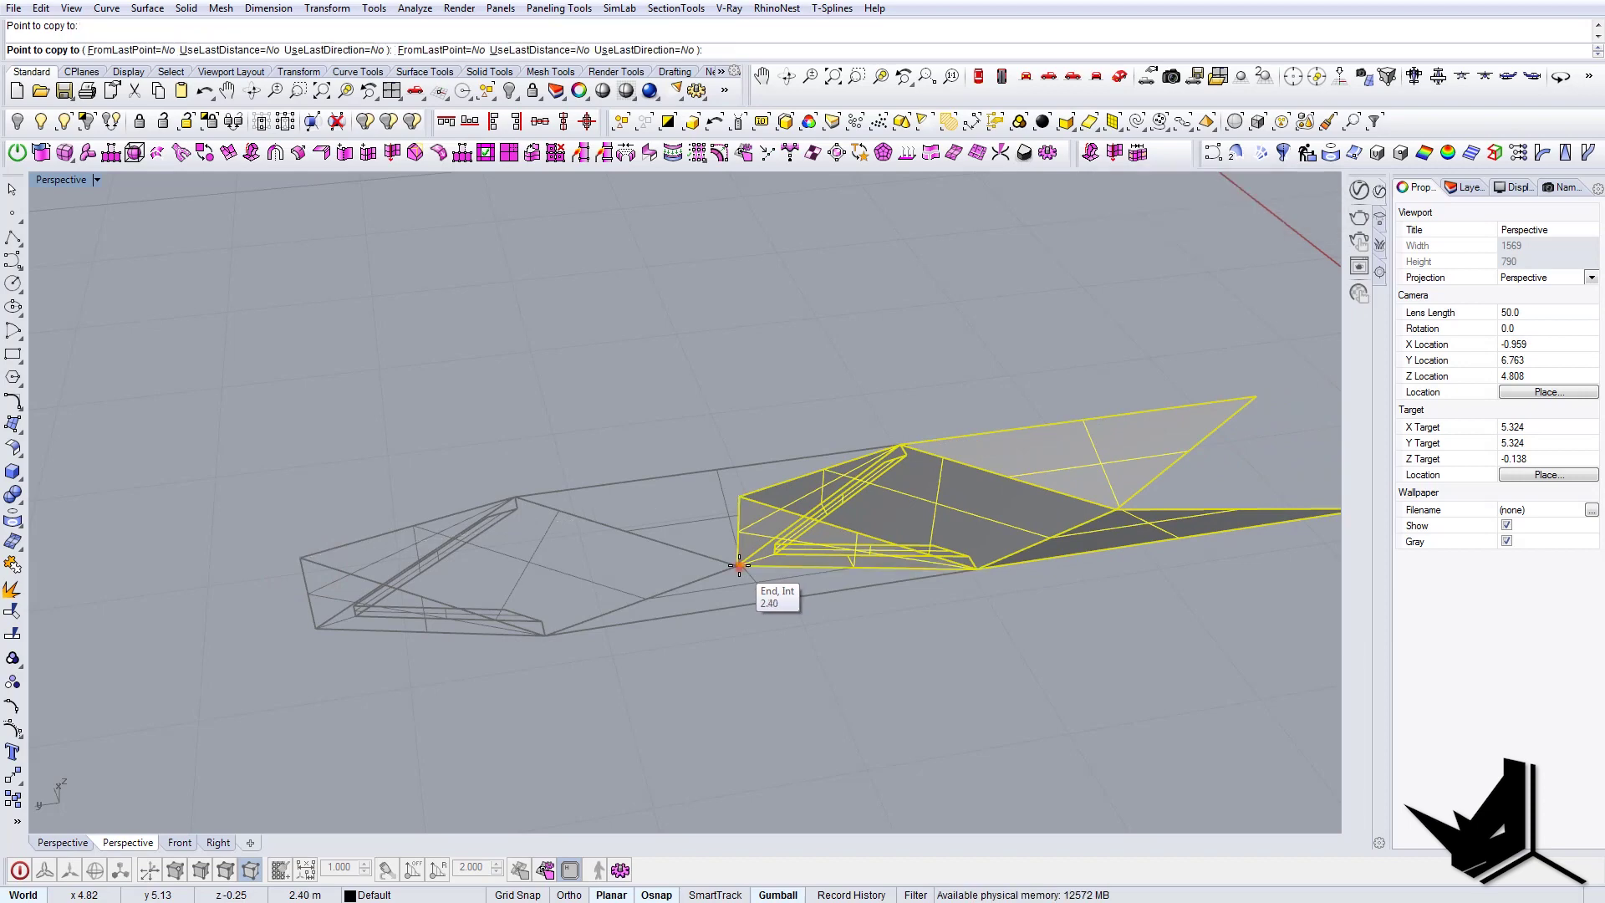
key("Return")
- Examine from several angles how the edges of the two neighbouring ceiling blocks meet
right_click_drag(874, 573, 799, 501)
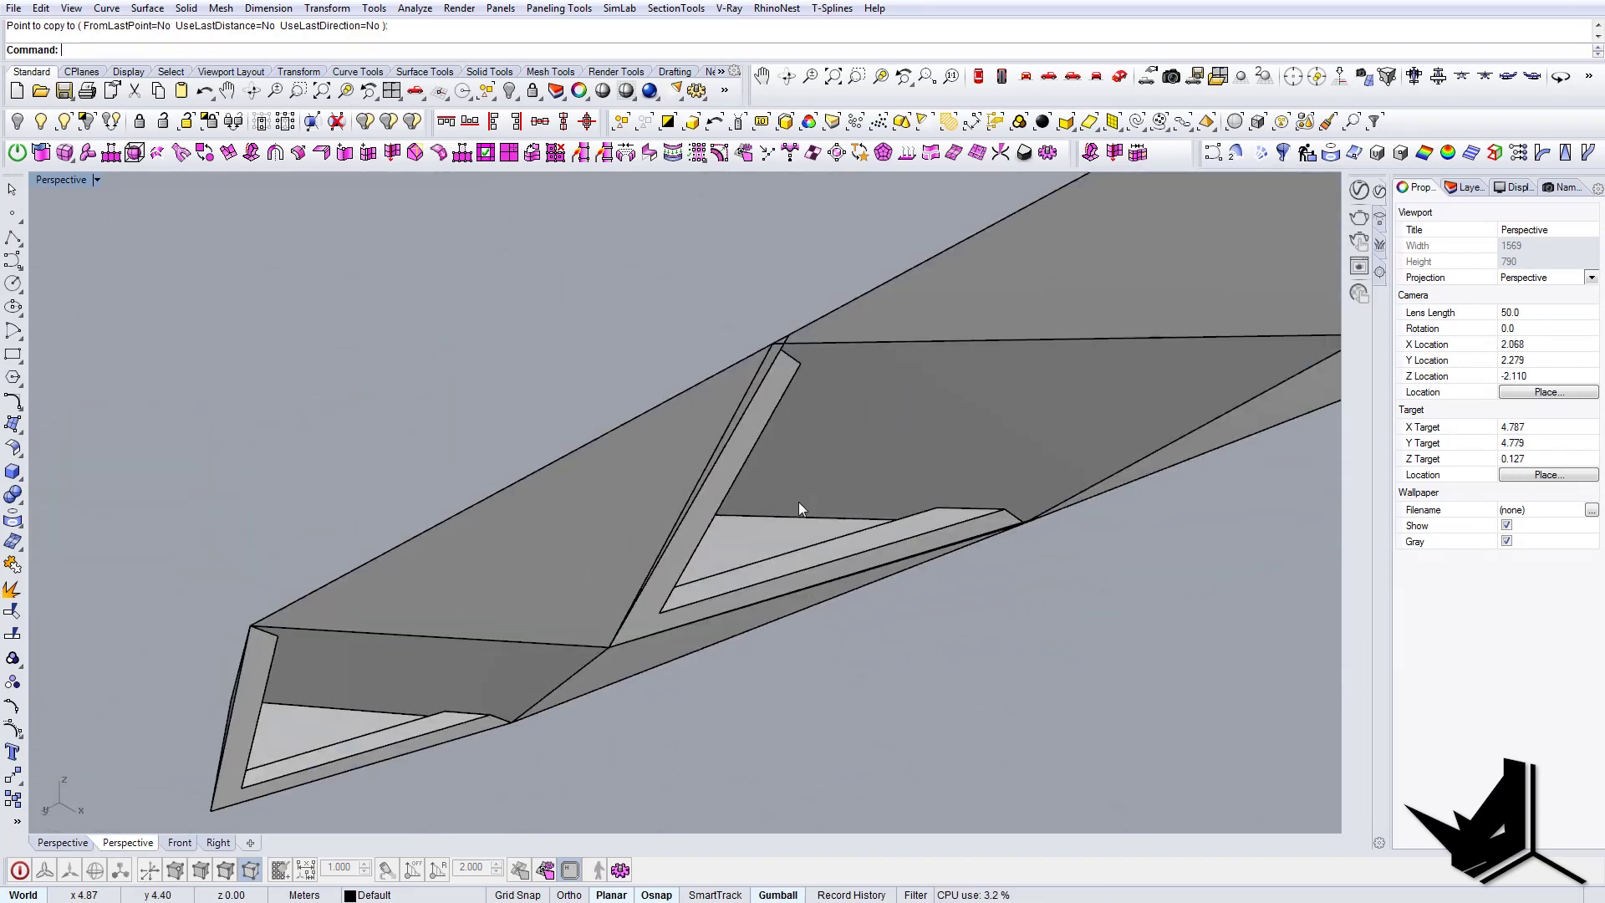
scroll(799, 501, "up", 3)
right_click_drag(892, 383, 796, 347)
left_click(733, 335)
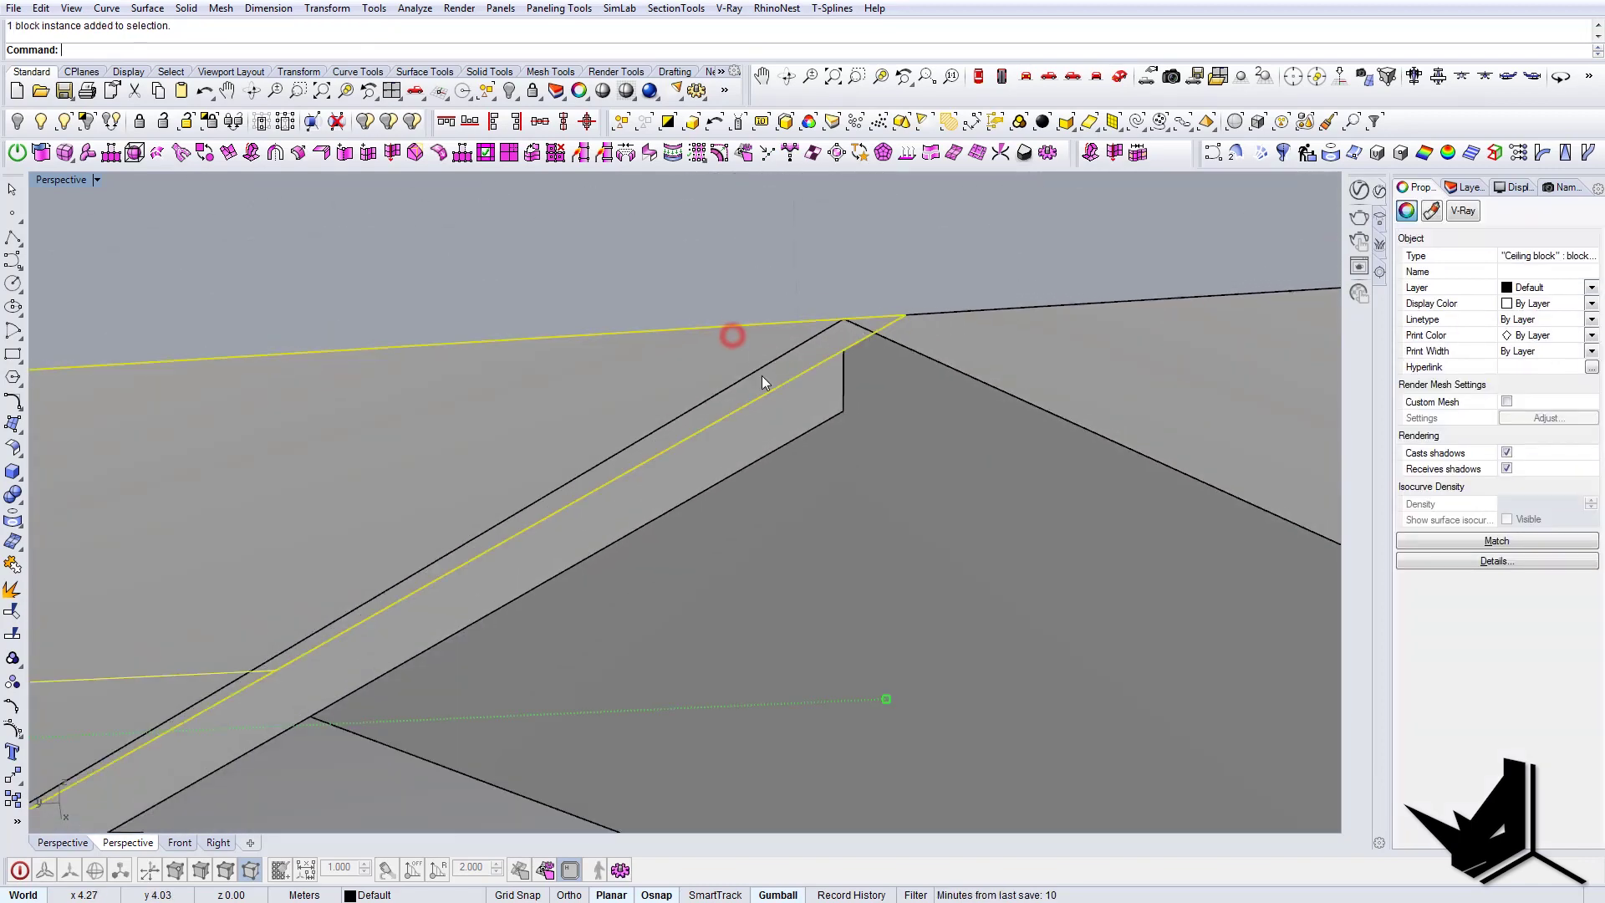
scroll(685, 376, "down", 8)
key("Escape")
scroll(689, 374, "down", 7)
right_click_drag(690, 378, 702, 669)
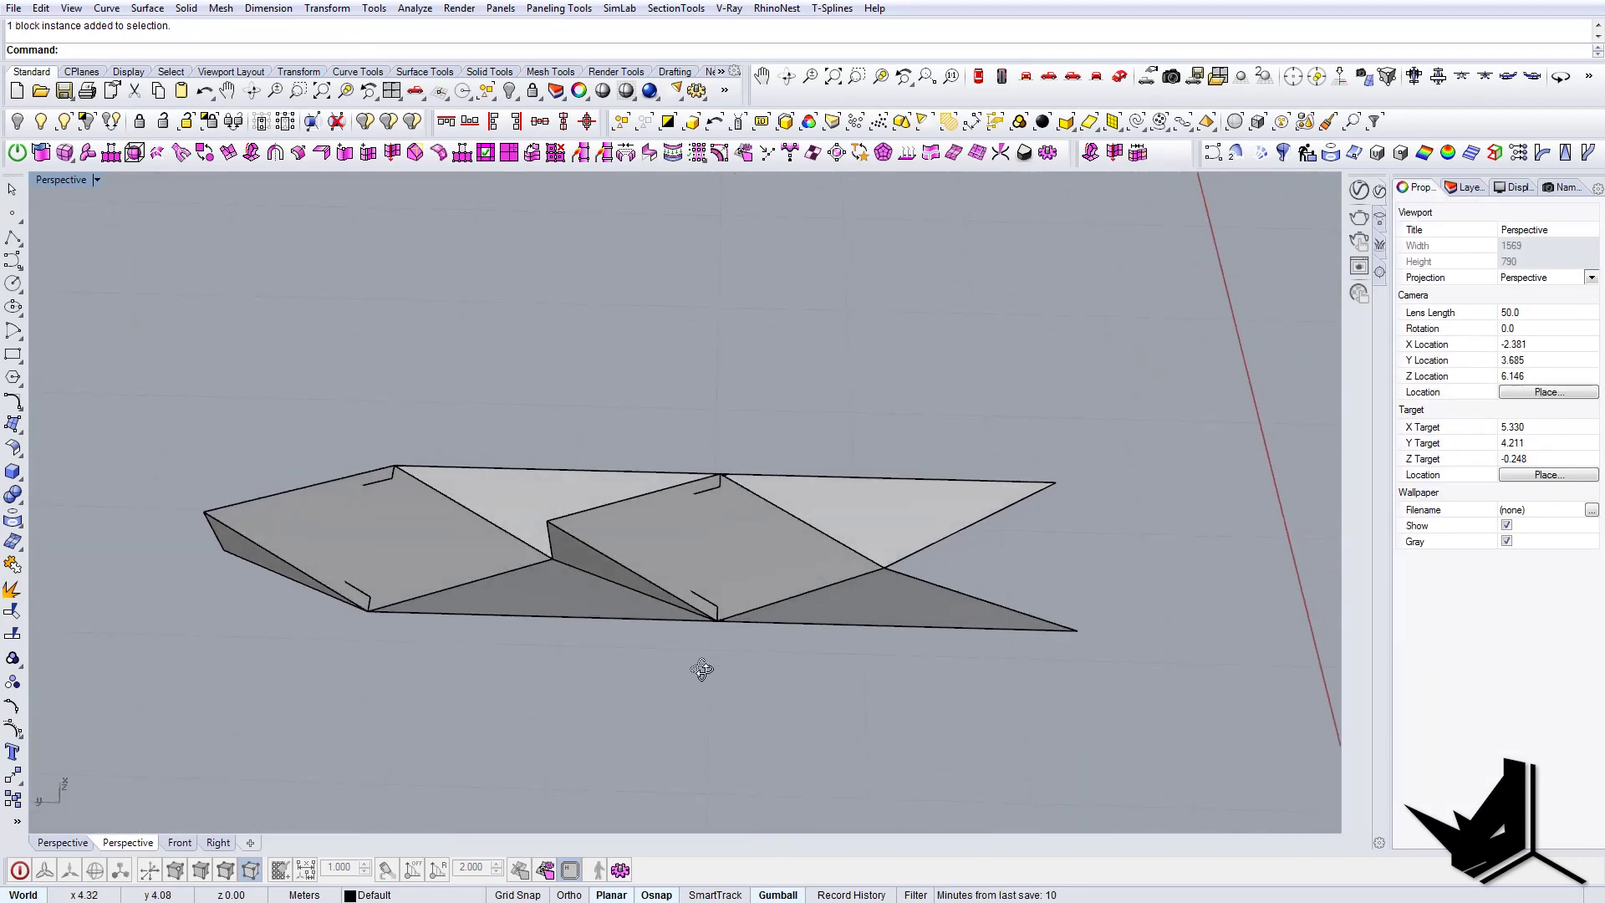
- Undo the last copy of the ceiling block
left_click(779, 595)
scroll(754, 590, "up", 3)
key("ctrl+z")
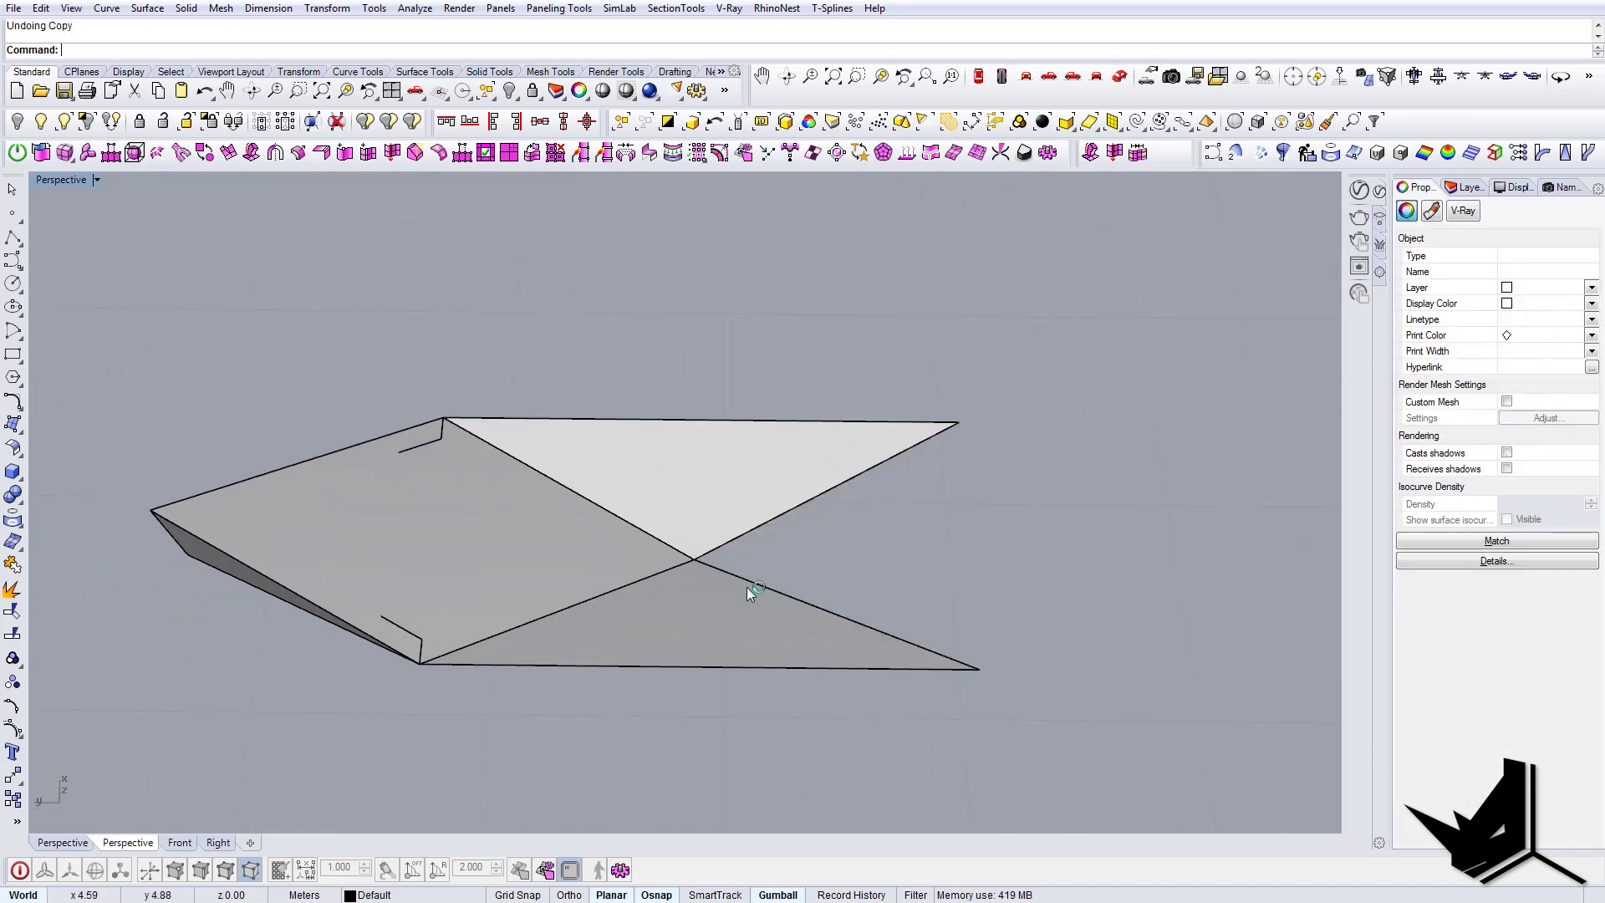
- Copy the ceiling block from the outer point of its diamond to the vertex where its two triangular surfaces meet
right_click_drag(747, 587, 937, 546, "shift")
left_click(674, 499)
key("Return")
left_click(334, 461)
scroll(334, 462, "down", 8)
key("shift")
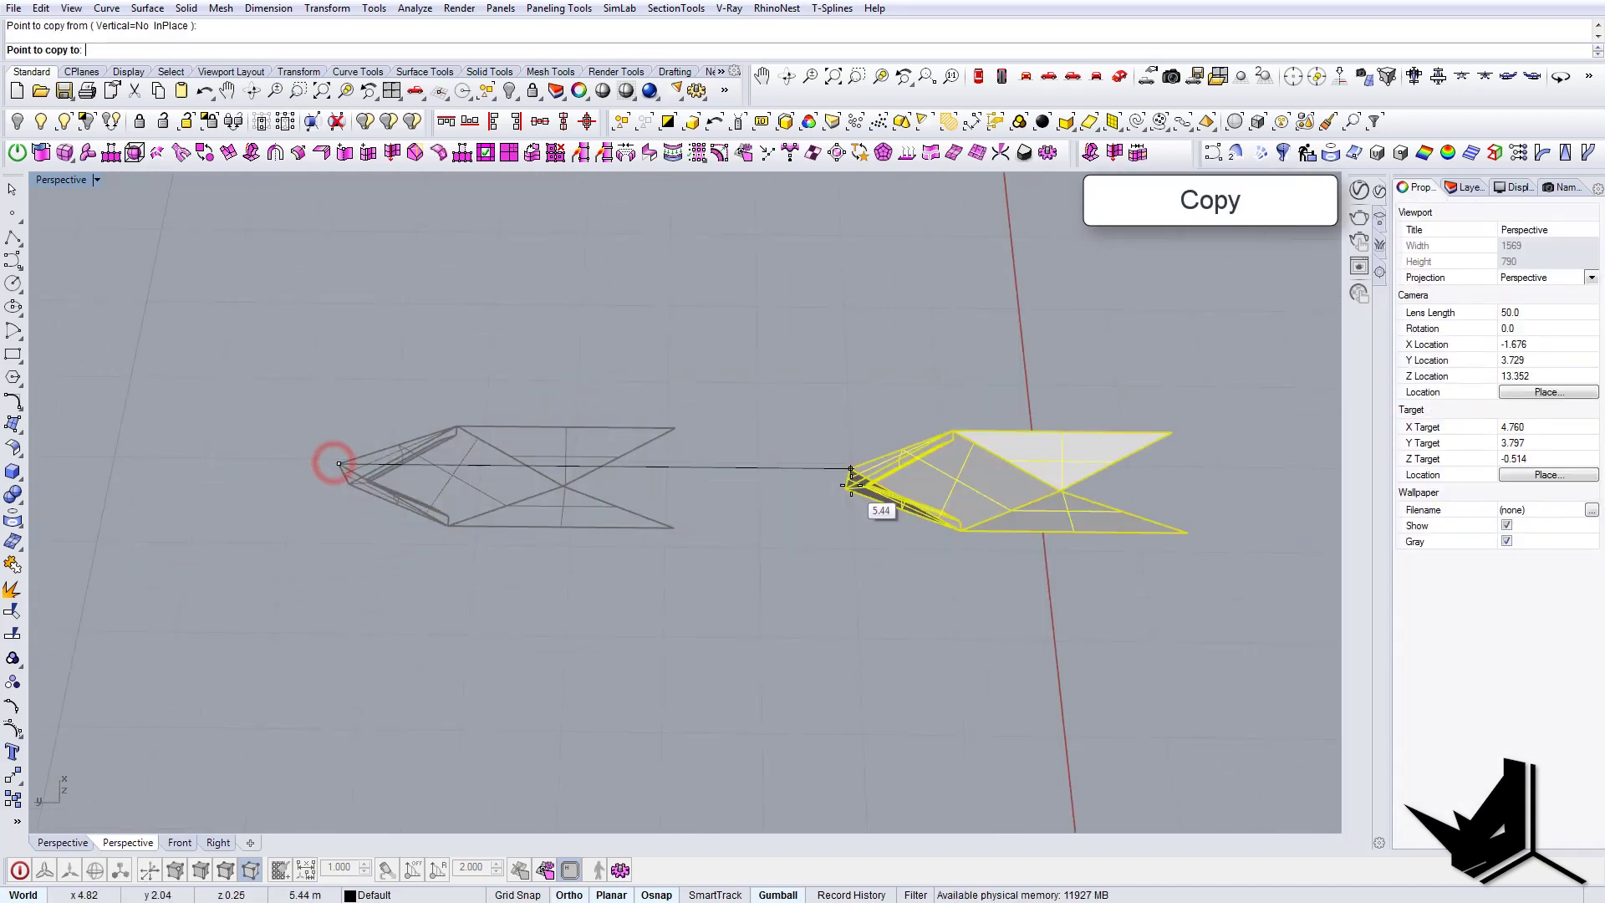
left_click(571, 477)
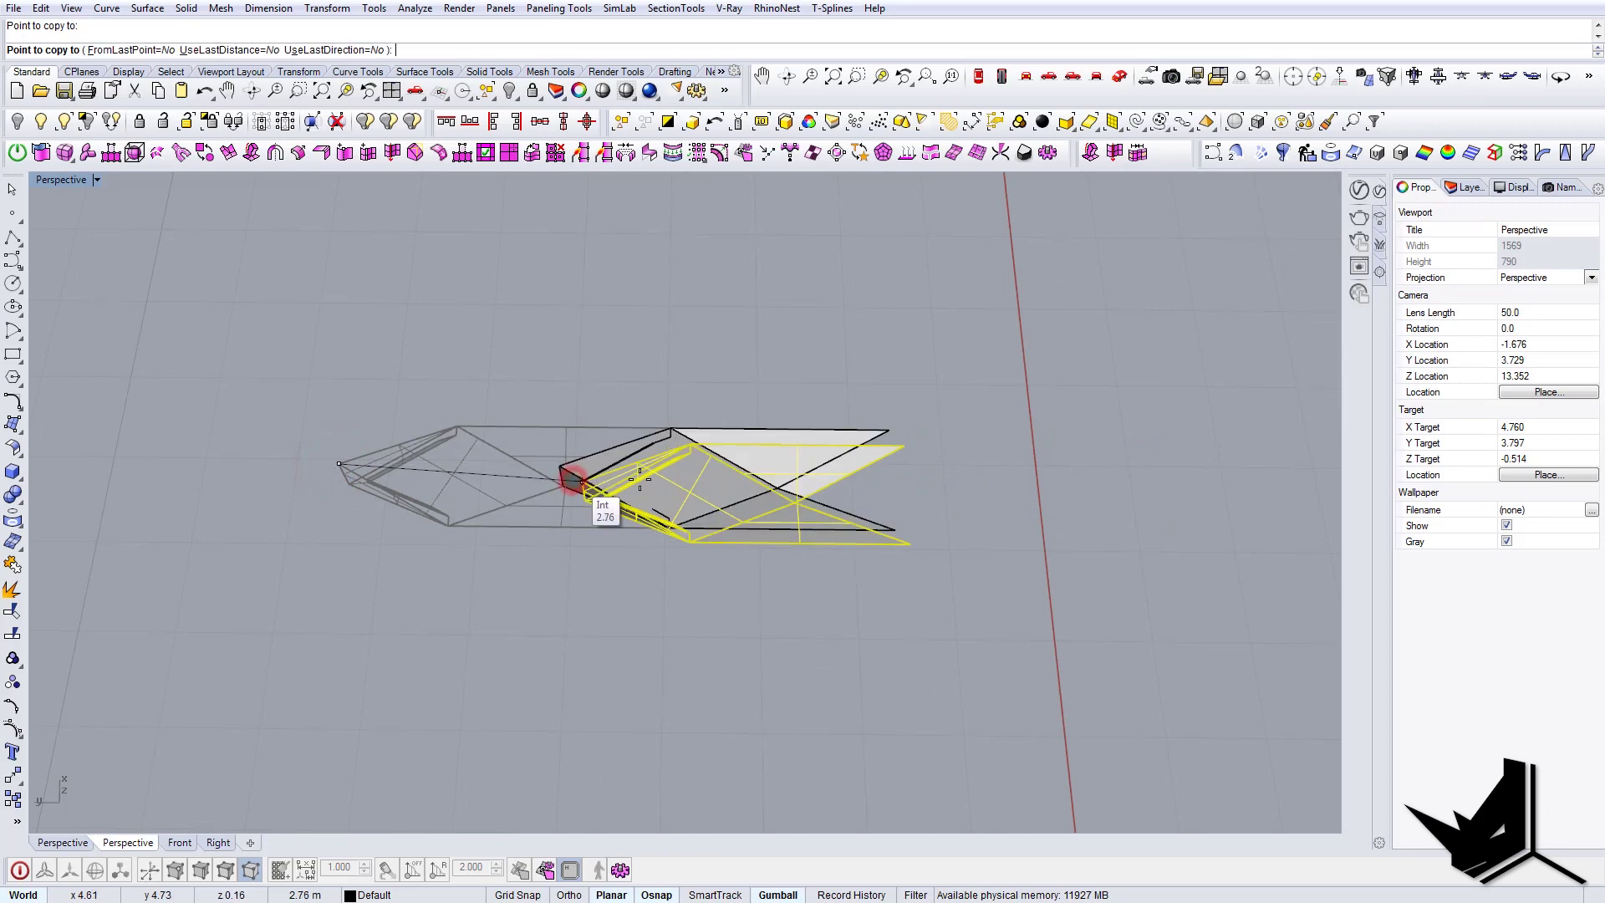
- Repeat the copy twice more using the last point, distance and direction to get a row of four blocks
left_click(153, 52)
left_click(214, 52)
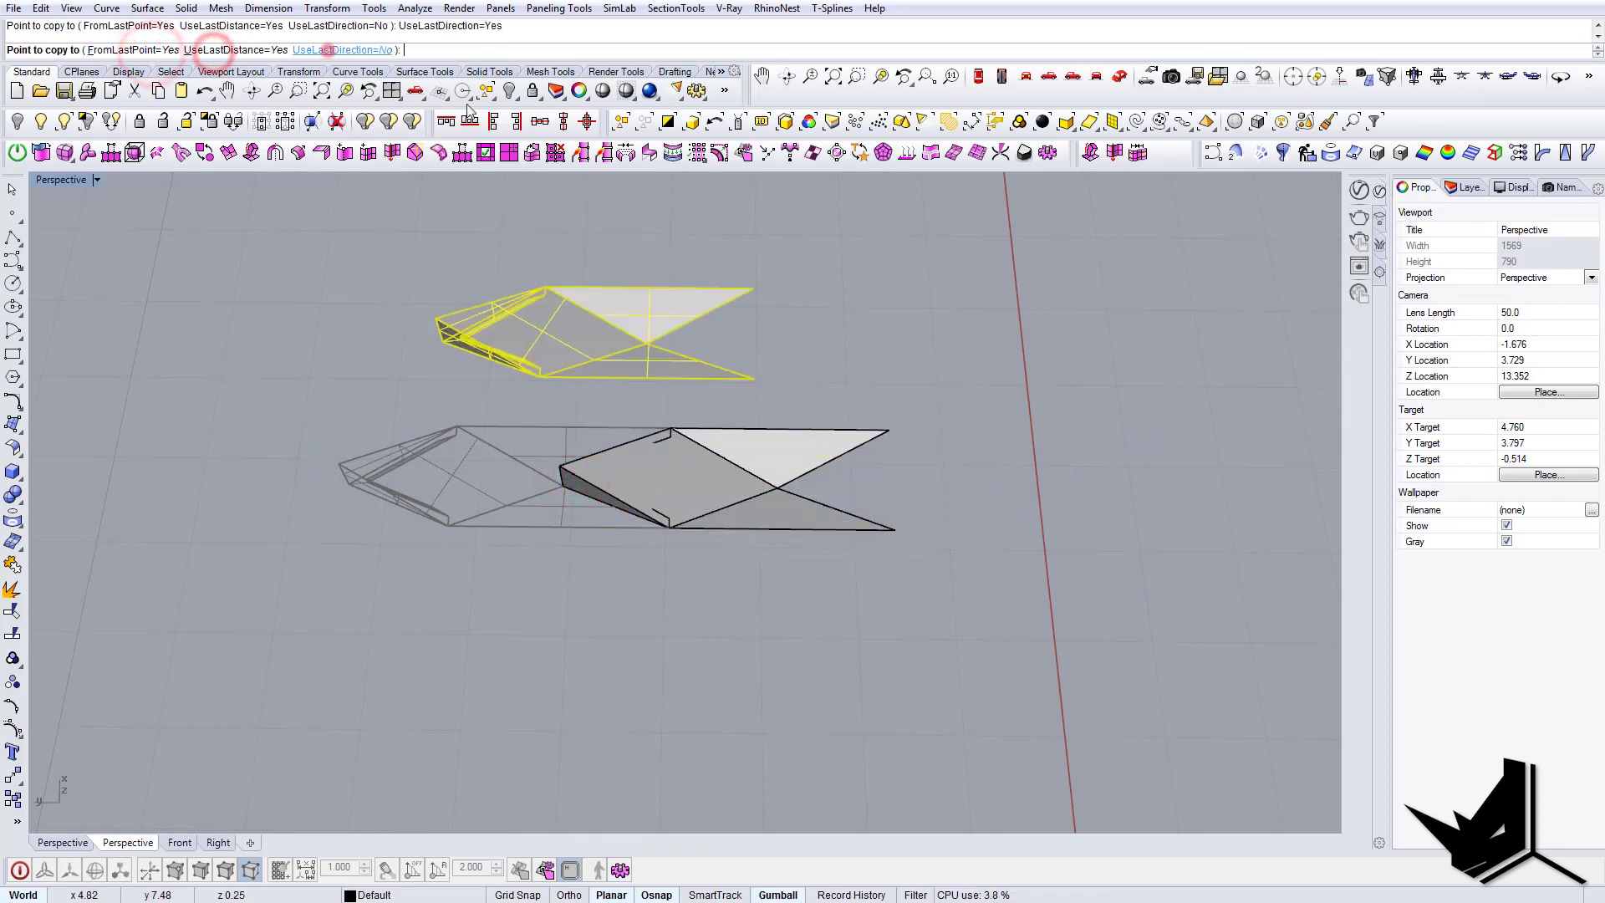
left_click(328, 51)
left_click(1000, 270)
left_click(1159, 329)
key("Return")
scroll(949, 426, "down", 2)
right_click_drag(950, 426, 819, 397)
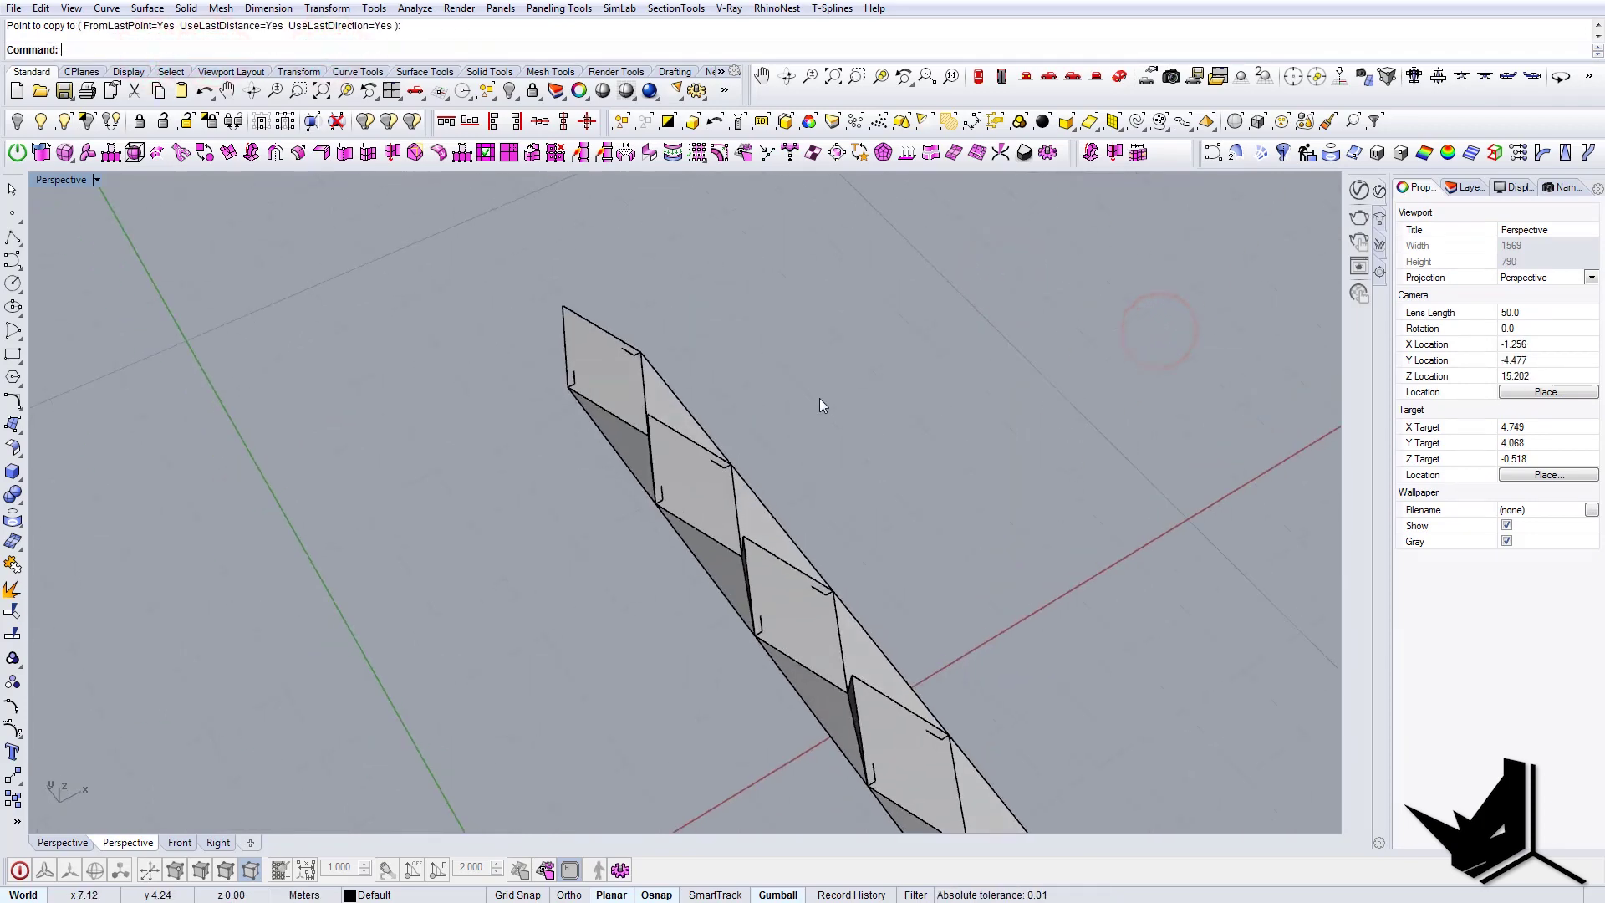
- Select the whole row of four blocks and copy it from one outer triangle tip to the opposite tip
scroll(634, 340, "down", 4)
left_click_drag(919, 707, 923, 715)
right_click_drag(842, 639, 752, 640)
right_click(746, 666)
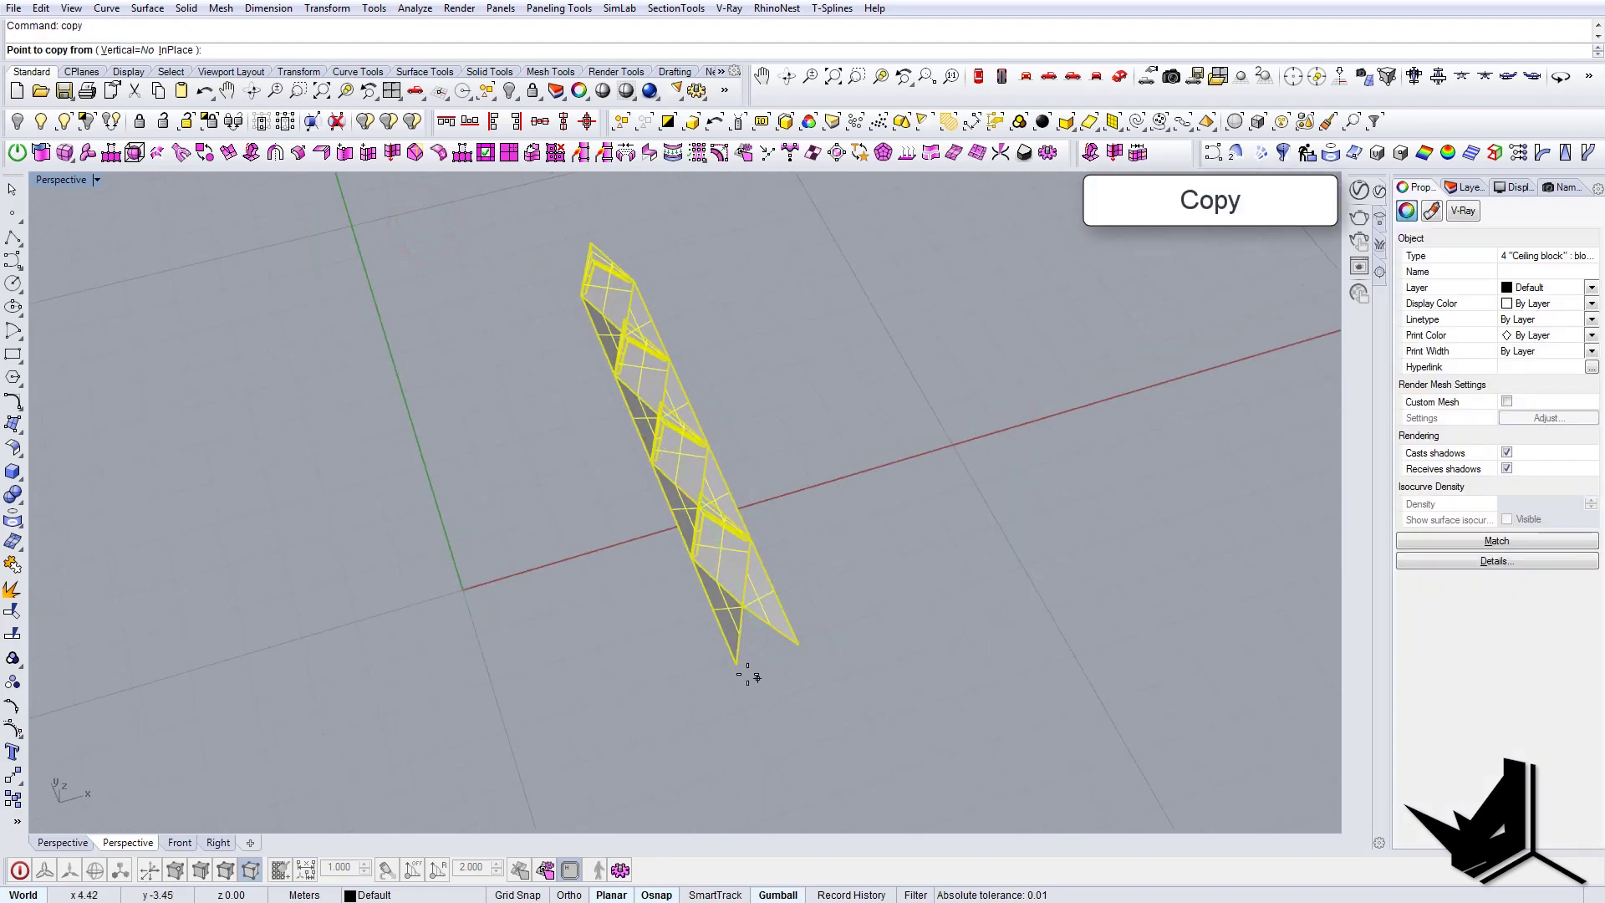
left_click(740, 666)
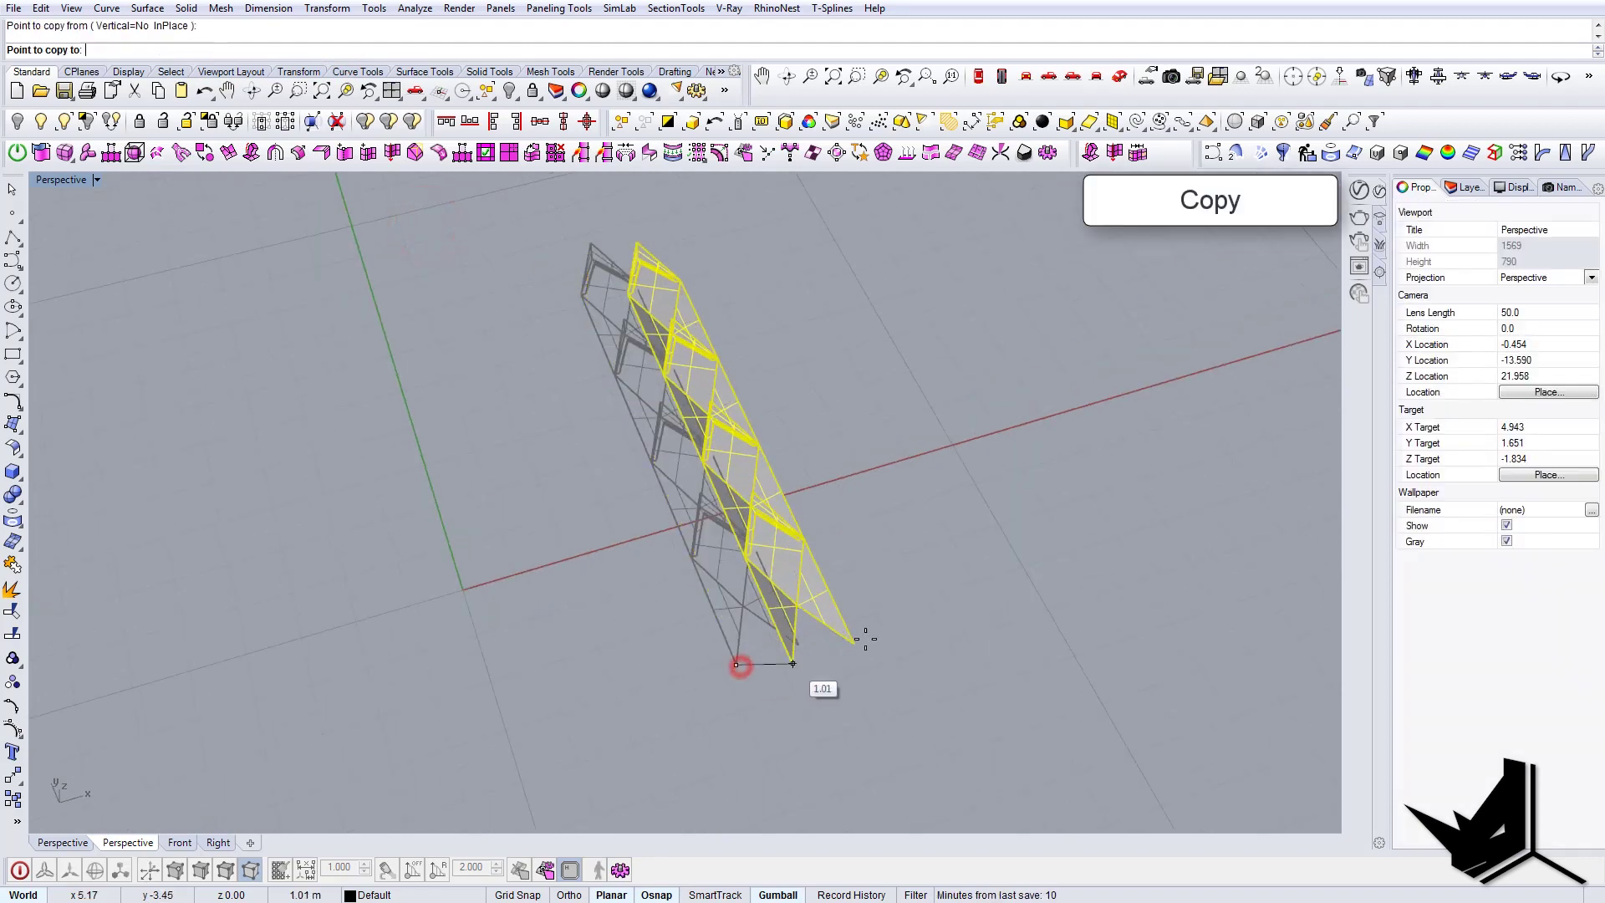
left_click(798, 645)
- Repeat the row copy five more times with the last point, distance and direction until there are seven rows
left_click(129, 49)
left_click(203, 50)
left_click(310, 49)
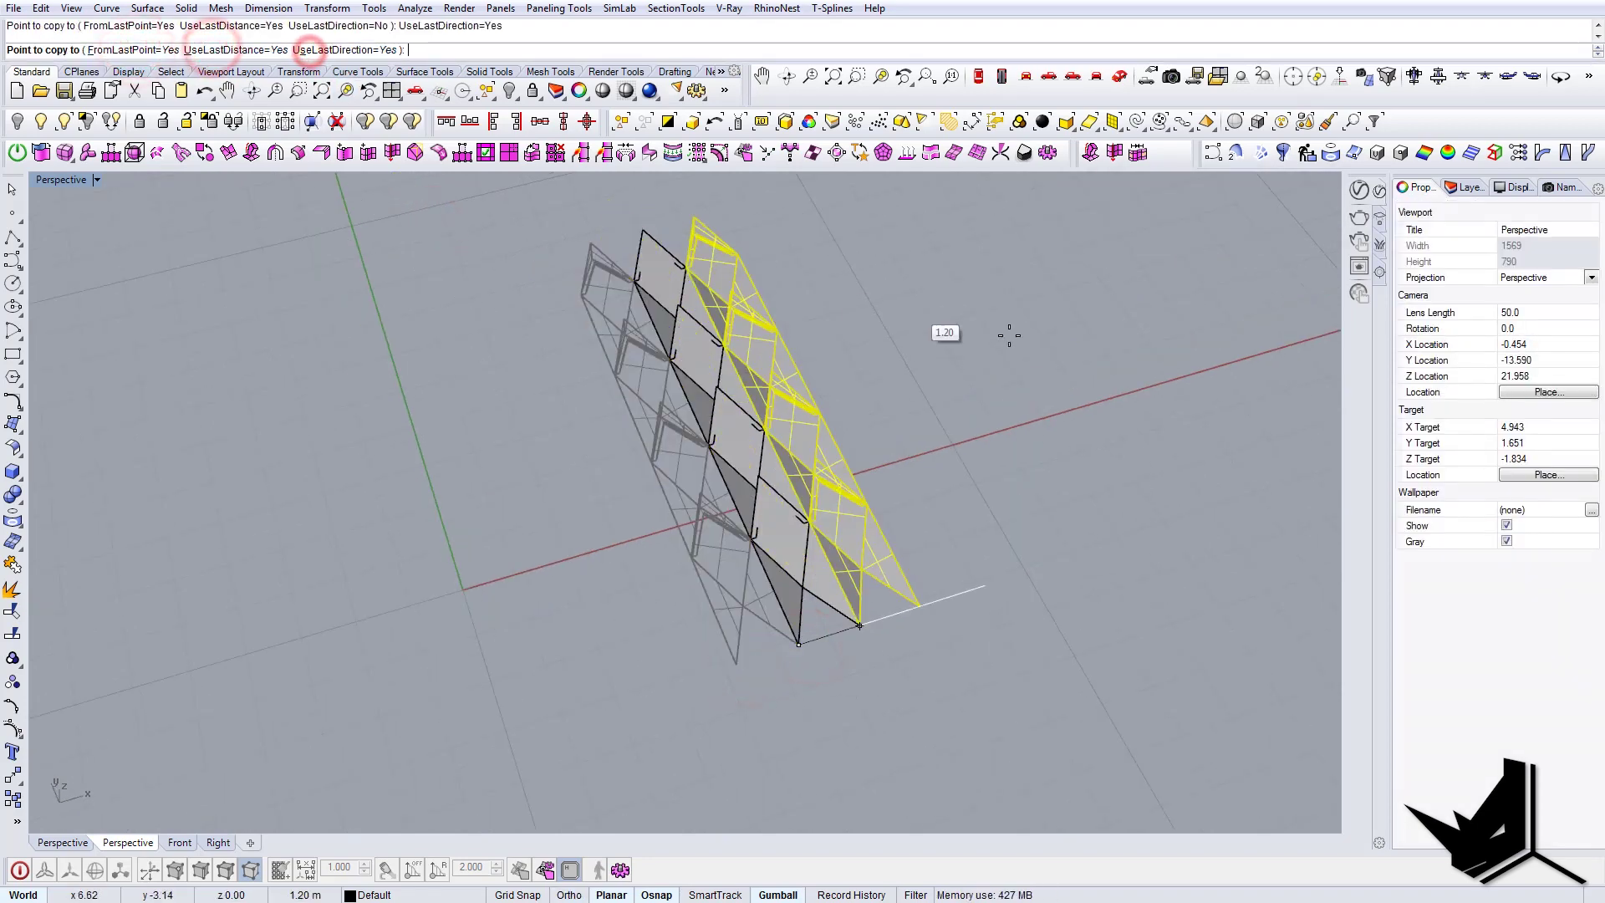
left_click(1036, 342)
left_click(1120, 341)
left_click(1138, 343)
left_click(1170, 340)
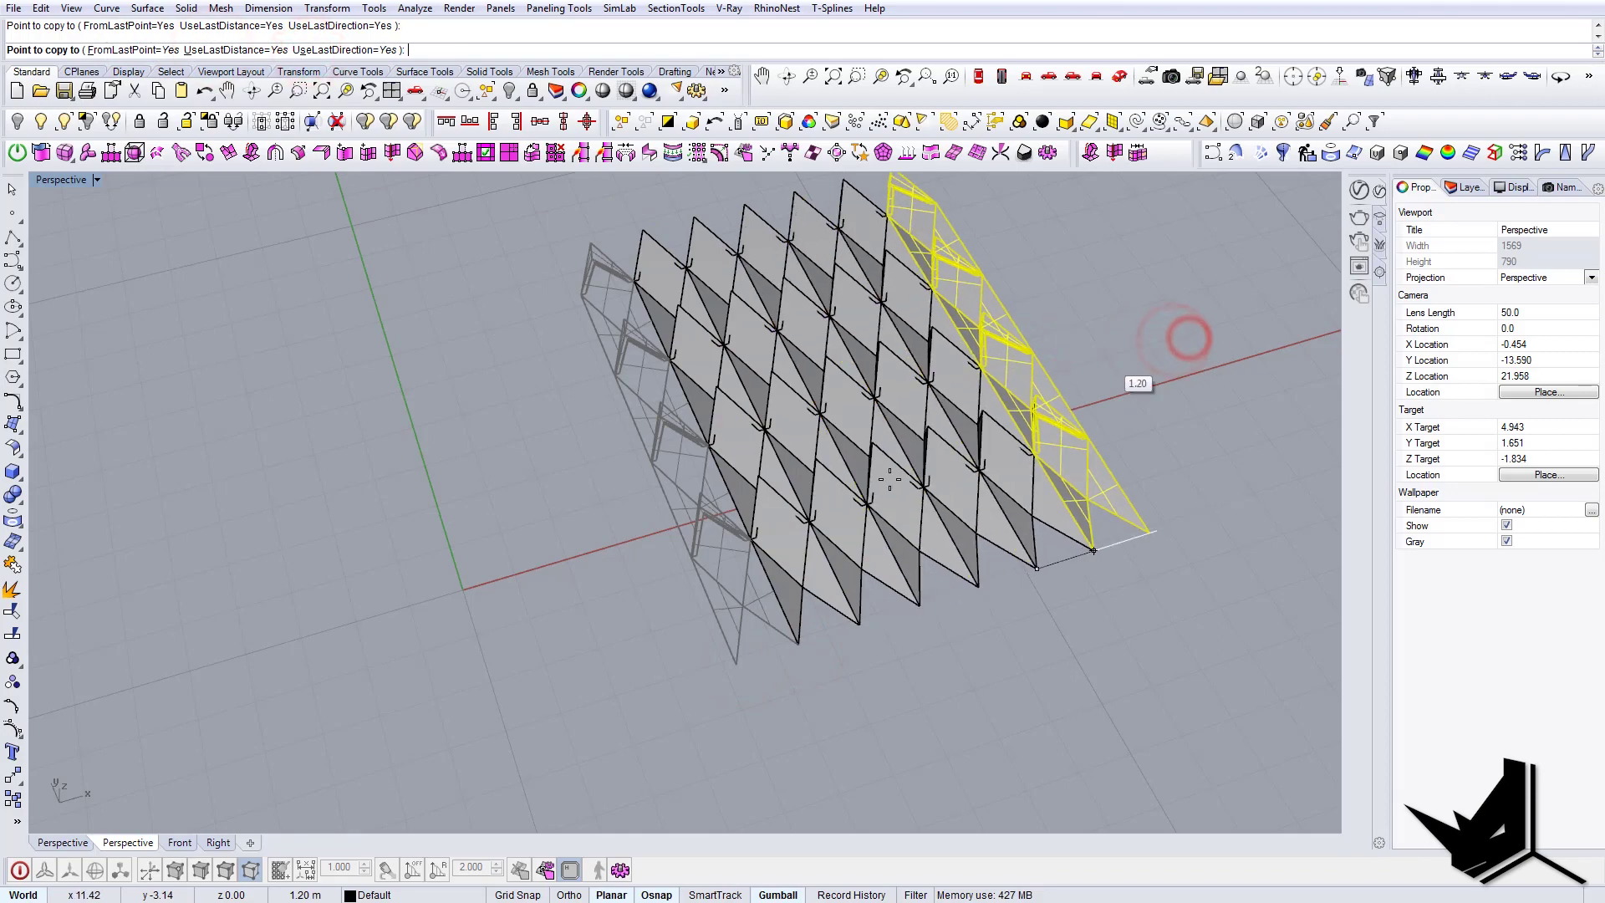
left_click(1139, 479)
right_click(1139, 480)
left_click(1139, 480)
- Examine from below and close up how the triangle tips meet the recess lips of the neighbouring blocks
right_click_drag(1139, 480, 335, 352)
scroll(633, 348, "up", 3)
right_click_drag(805, 369, 468, 376)
scroll(753, 468, "up", 3)
mouse_move(752, 468)
right_mouse_down("shift")
mouse_move(825, 552)
mouse_move(681, 552)
mouse_move(555, 490)
mouse_move(778, 480)
right_mouse_up("shift")
scroll(555, 491, "up", 5)
scroll(1076, 443, "up", 2)
right_click_drag(1075, 436, 977, 434, "shift")
scroll(1063, 522, "down", 3)
scroll(984, 345, "up", 5)
scroll(995, 351, "down", 4)
right_click_drag(989, 365, 971, 411)
scroll(874, 237, "down", 4)
right_click_drag(877, 274, 908, 277)
scroll(835, 493, "up", 8)
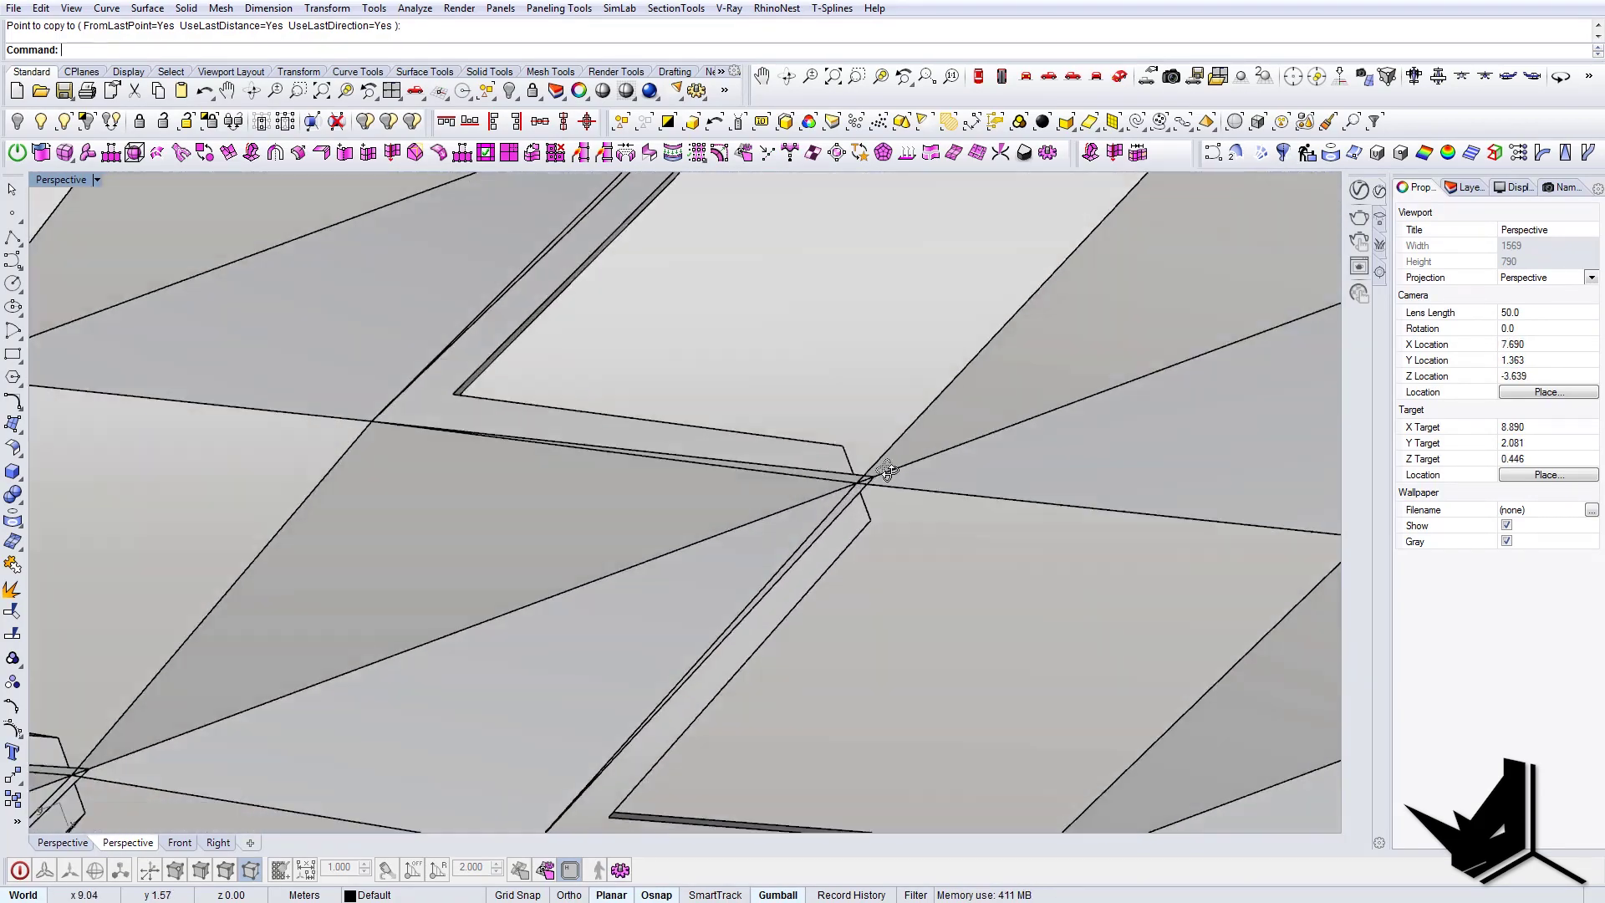
right_click_drag(887, 471, 753, 498)
scroll(906, 591, "down", 12)
scroll(835, 551, "up", 7)
scroll(775, 403, "up", 3)
scroll(776, 404, "up", 3)
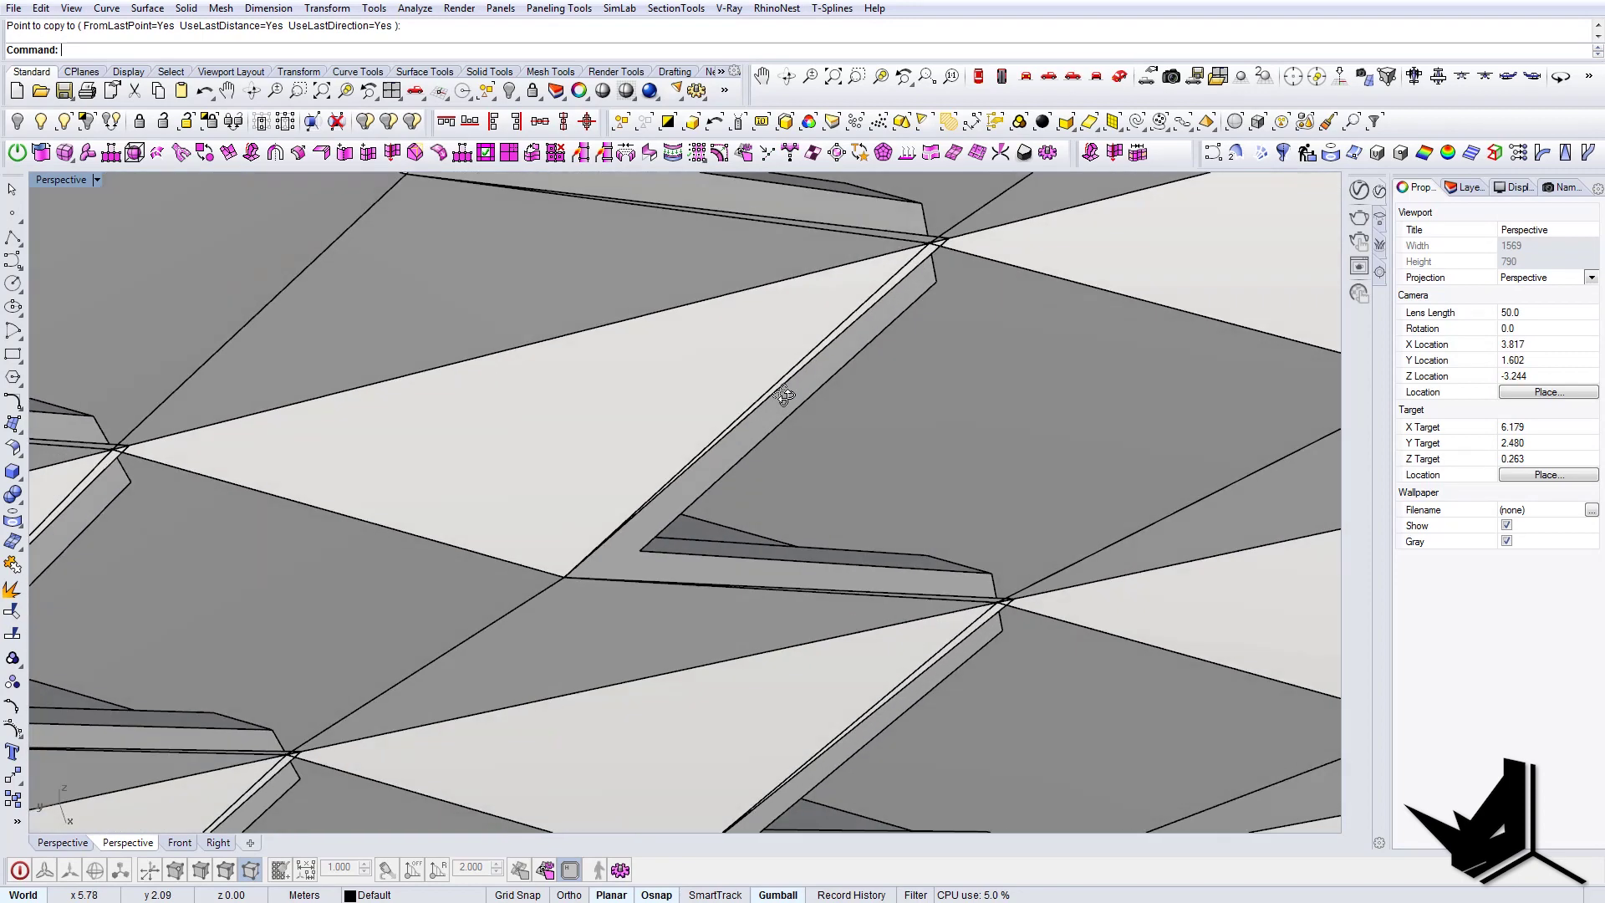
- Open a ceiling block for editing and turn on the solid points of its two triangular surfaces
double_click(695, 378)
left_click(890, 263)
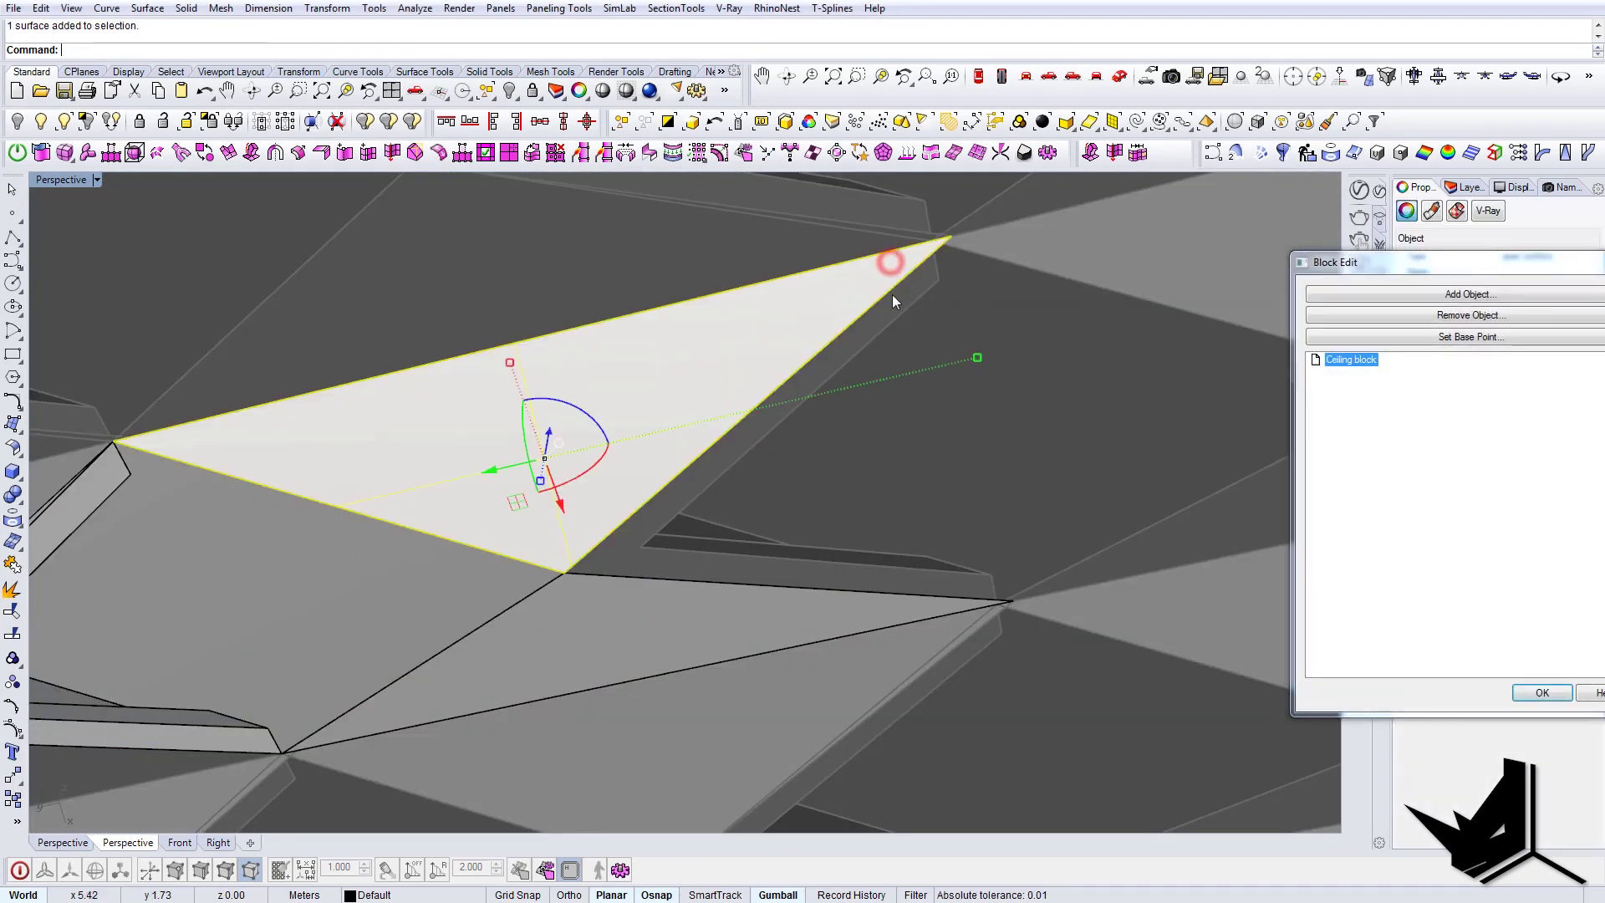
left_click(859, 612, "shift")
type("SolidPtOn")
key("Return")
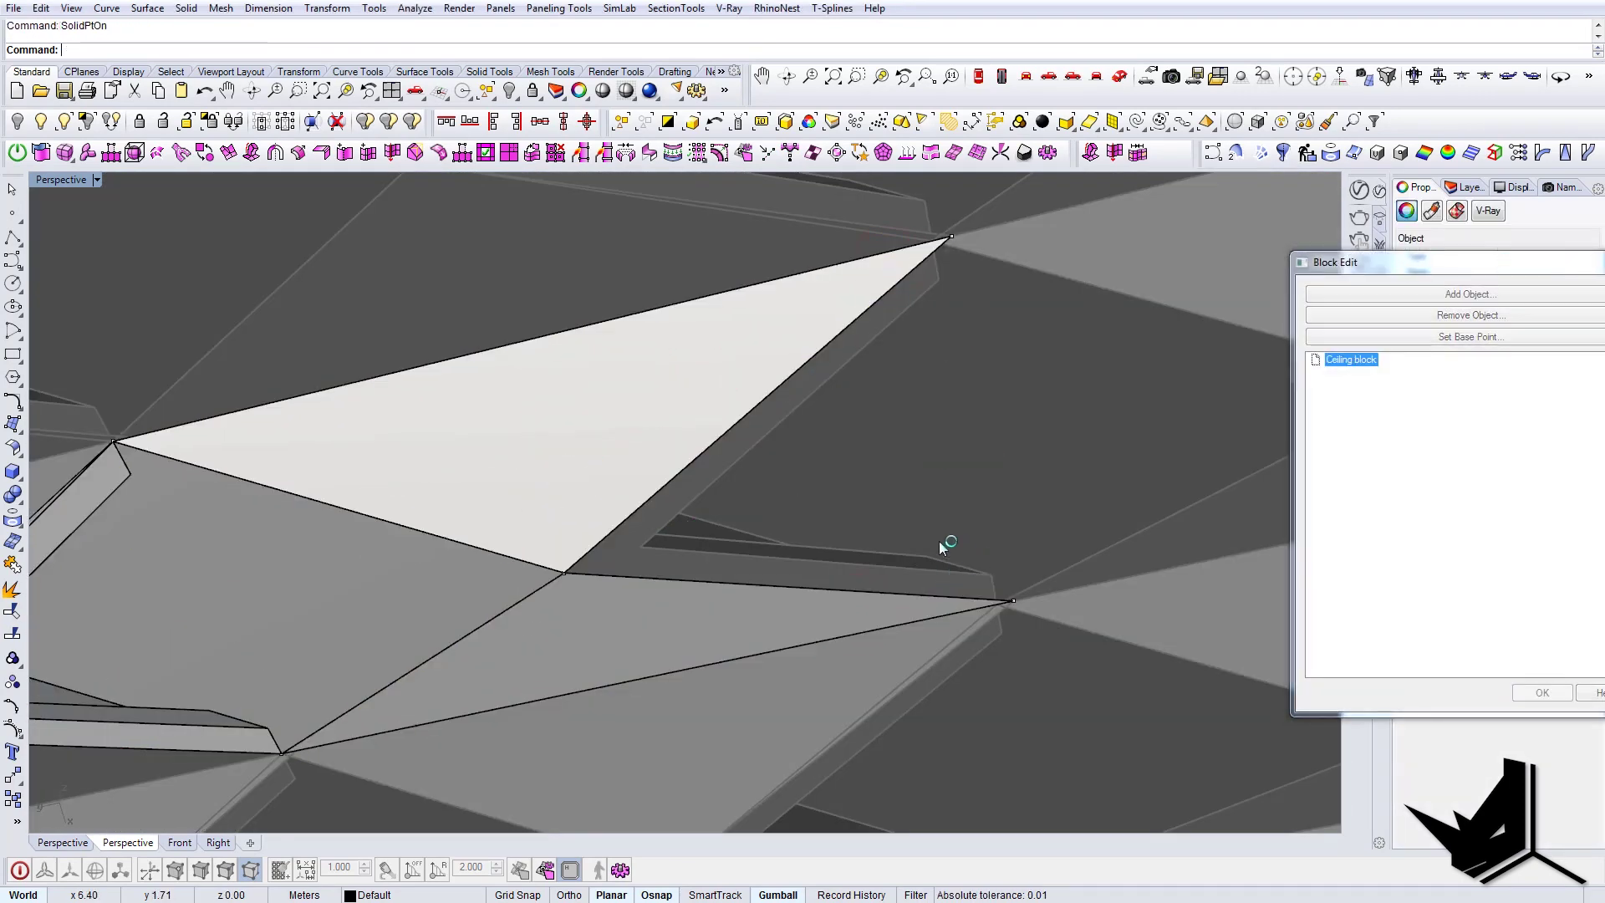
- Align both outer triangle tips in world Y and Z to the neighbouring block's lip corner with SetPt, and save the block edit
left_click_drag(950, 559, 1055, 640)
right_click_drag(987, 316, 1041, 351)
type("SetPt")
key("Return")
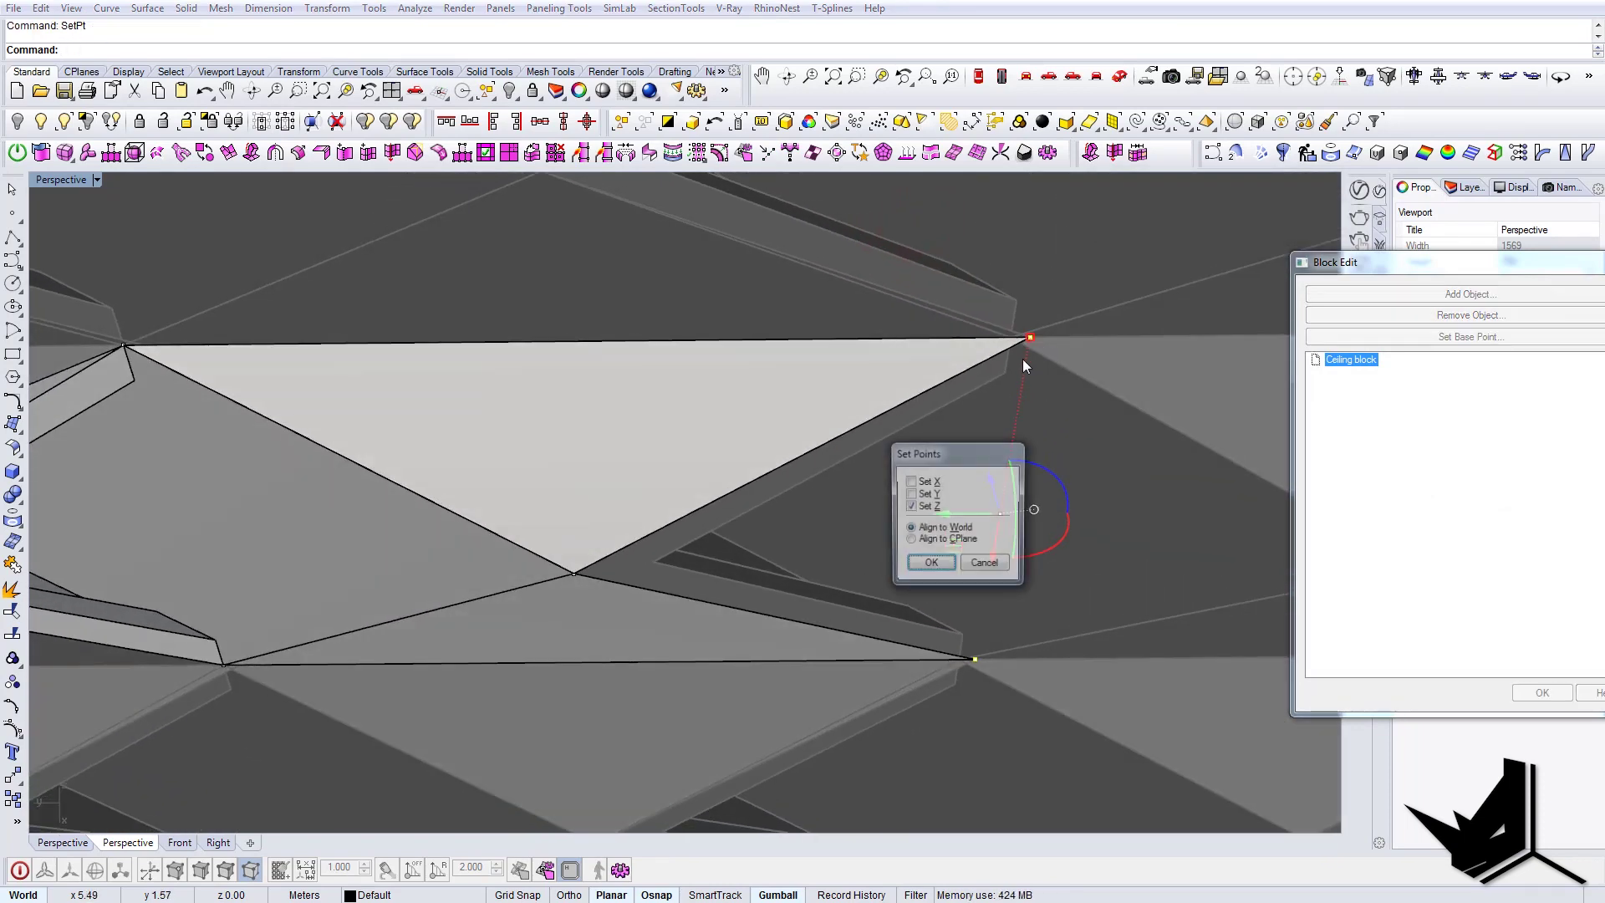
left_click(929, 494)
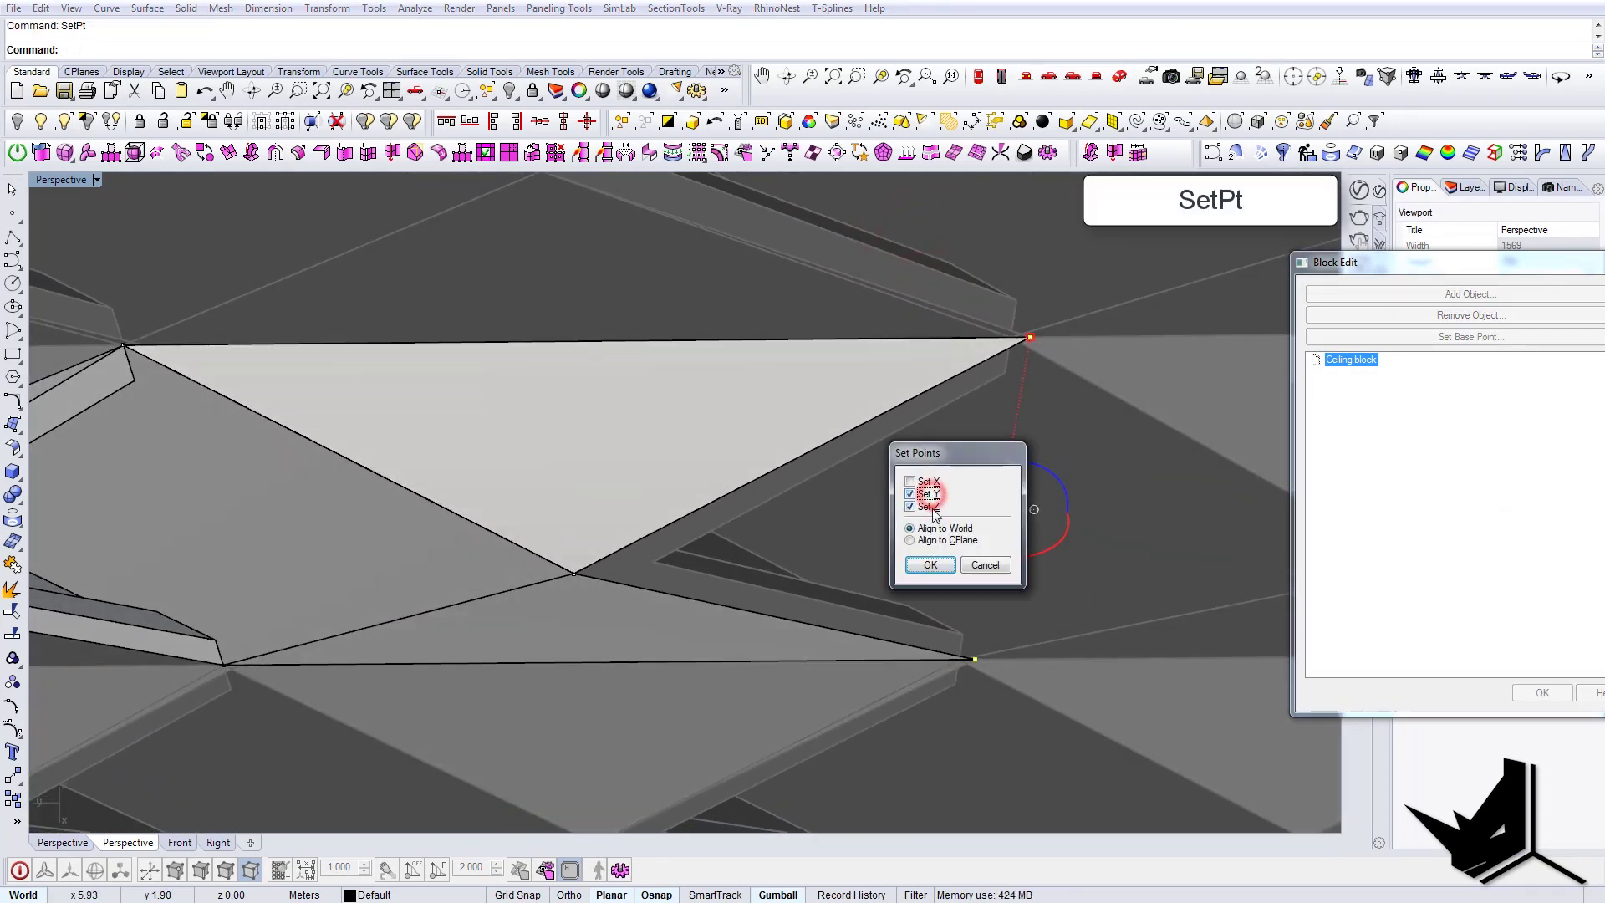
left_click(930, 565)
scroll(1028, 359, "up", 5)
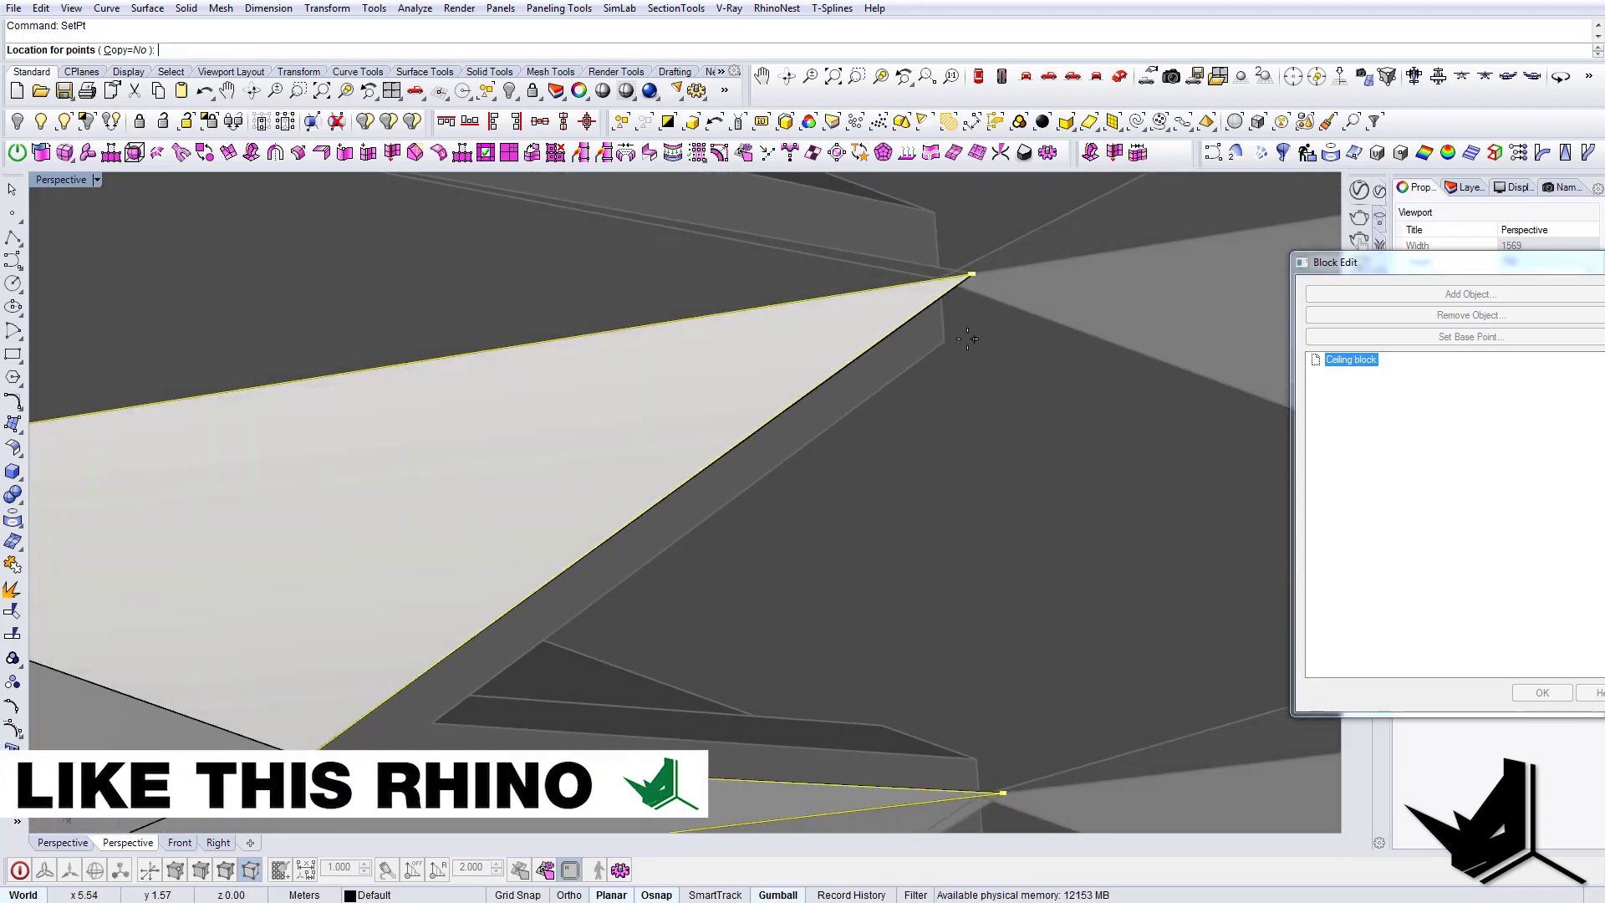
left_click(947, 349)
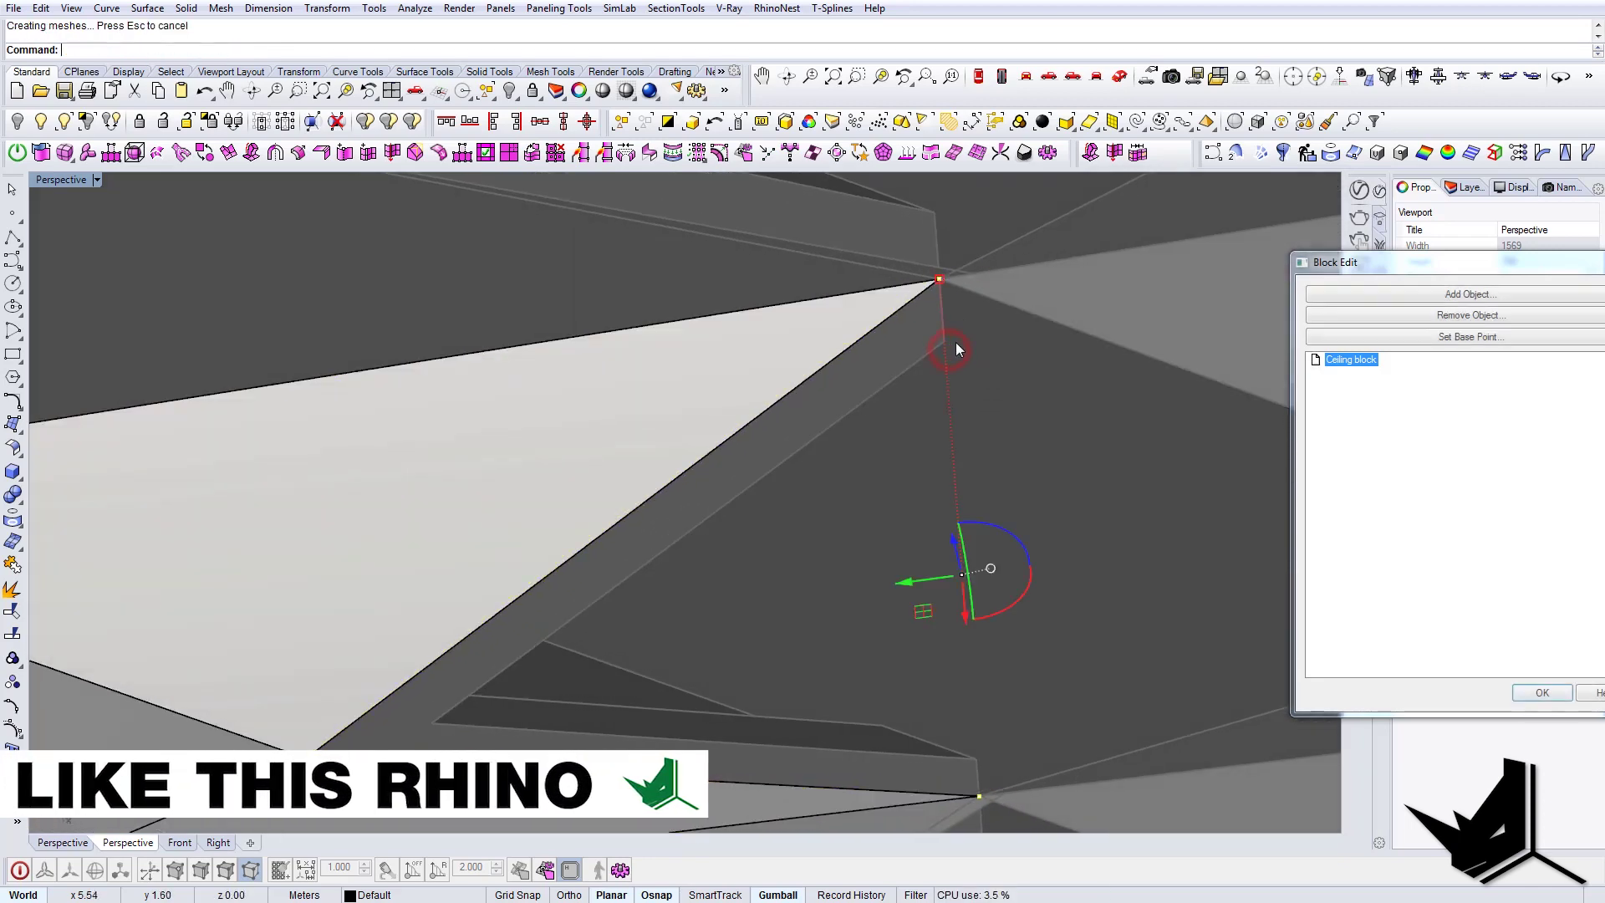
scroll(953, 359, "down", 3)
left_click(1541, 699)
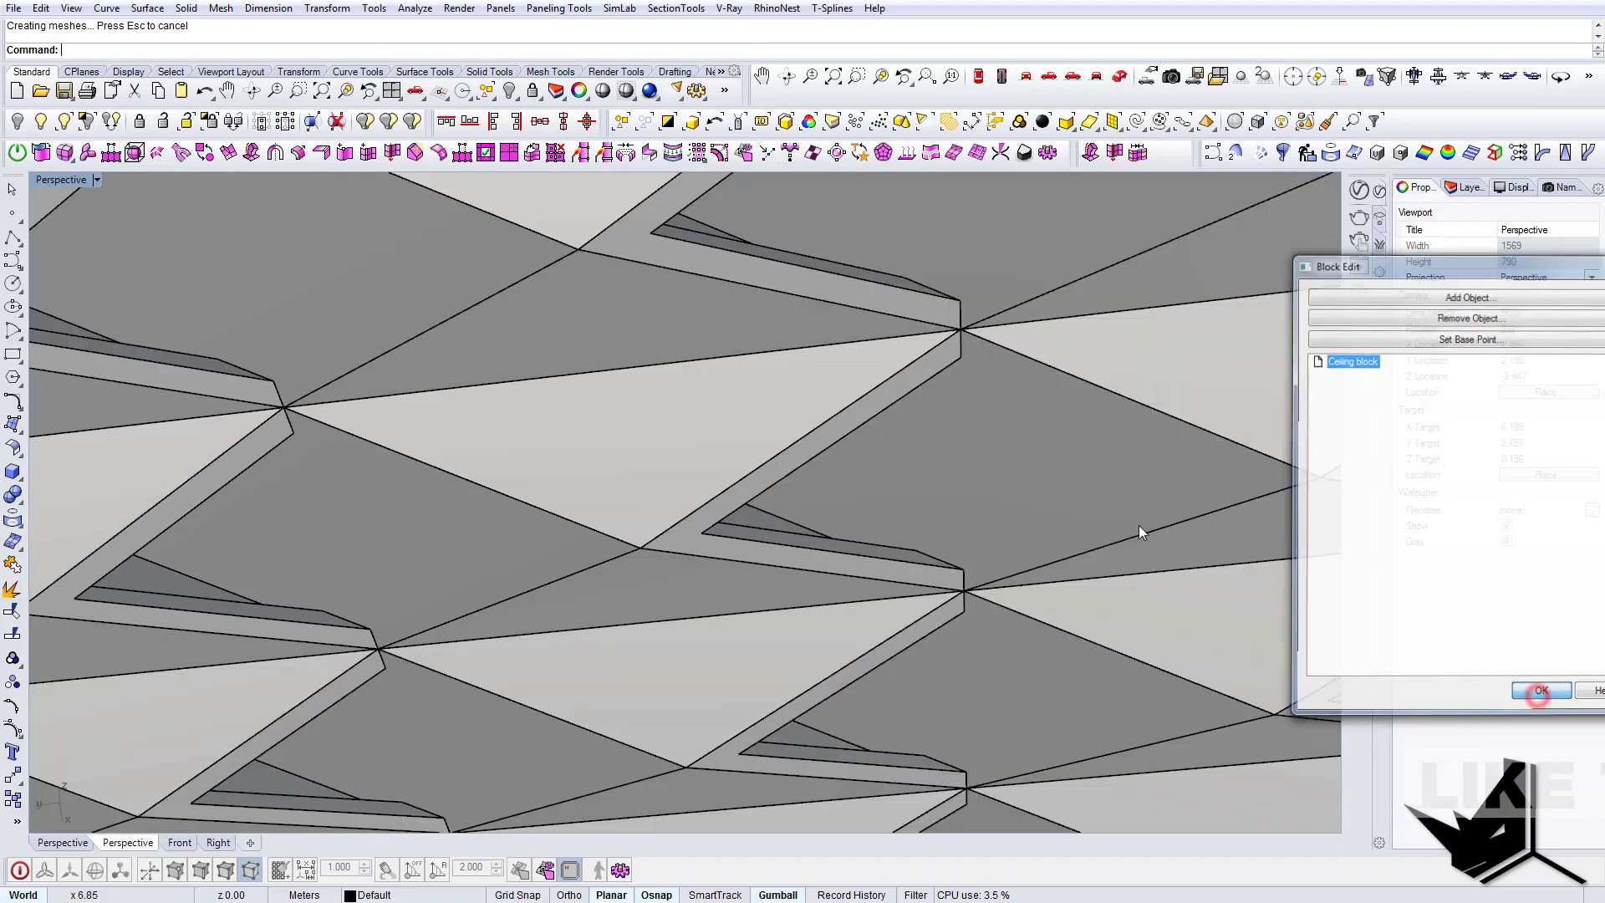
- Examine the corrected joints between the blocks and the open zigzag edge of the array
right_click_drag(999, 494, 823, 316)
scroll(956, 480, "down", 5)
scroll(1103, 585, "up", 4)
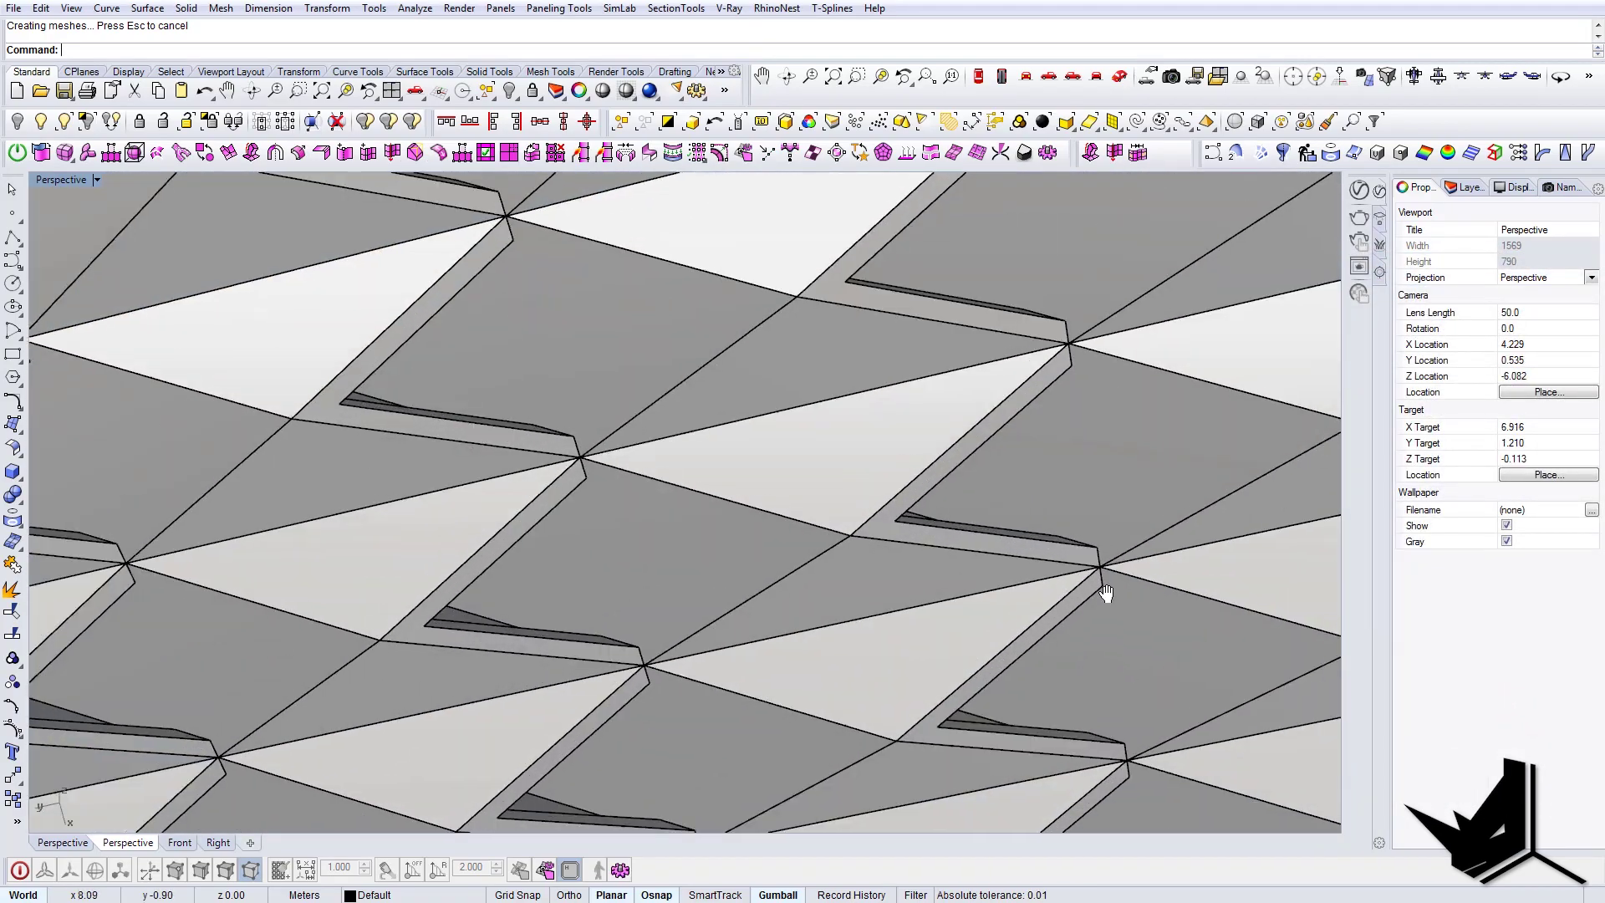
right_click_drag(1104, 591, 778, 555)
scroll(1006, 613, "down", 3)
scroll(1045, 408, "up", 3)
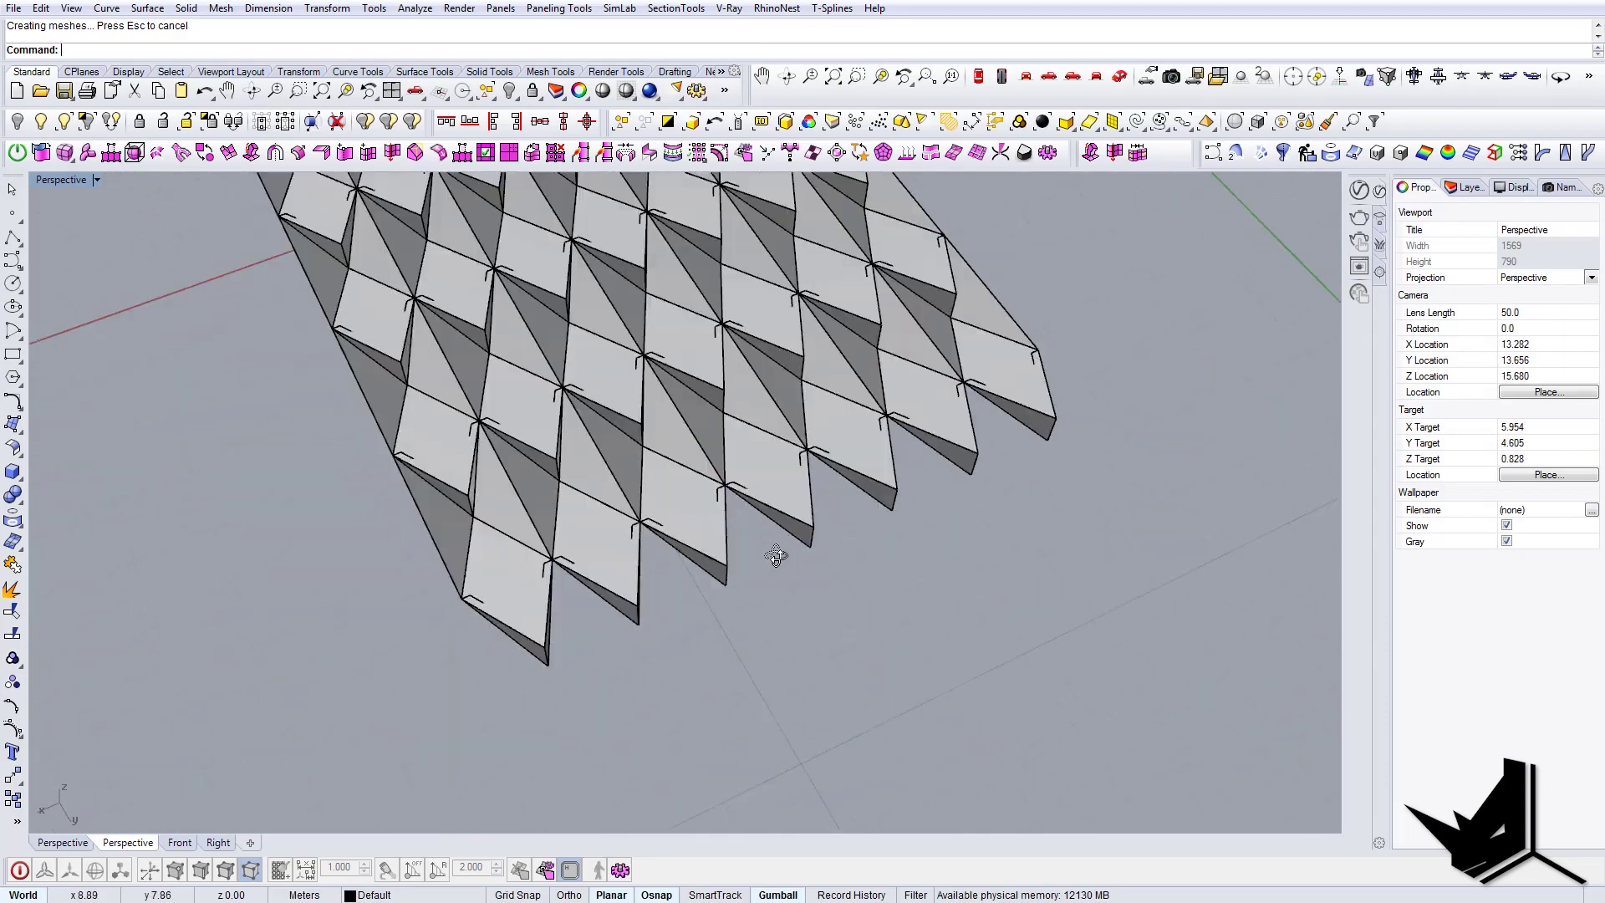
scroll(537, 580, "up", 4)
right_click_drag(537, 580, 617, 585)
right_click_drag(496, 536, 40, 338)
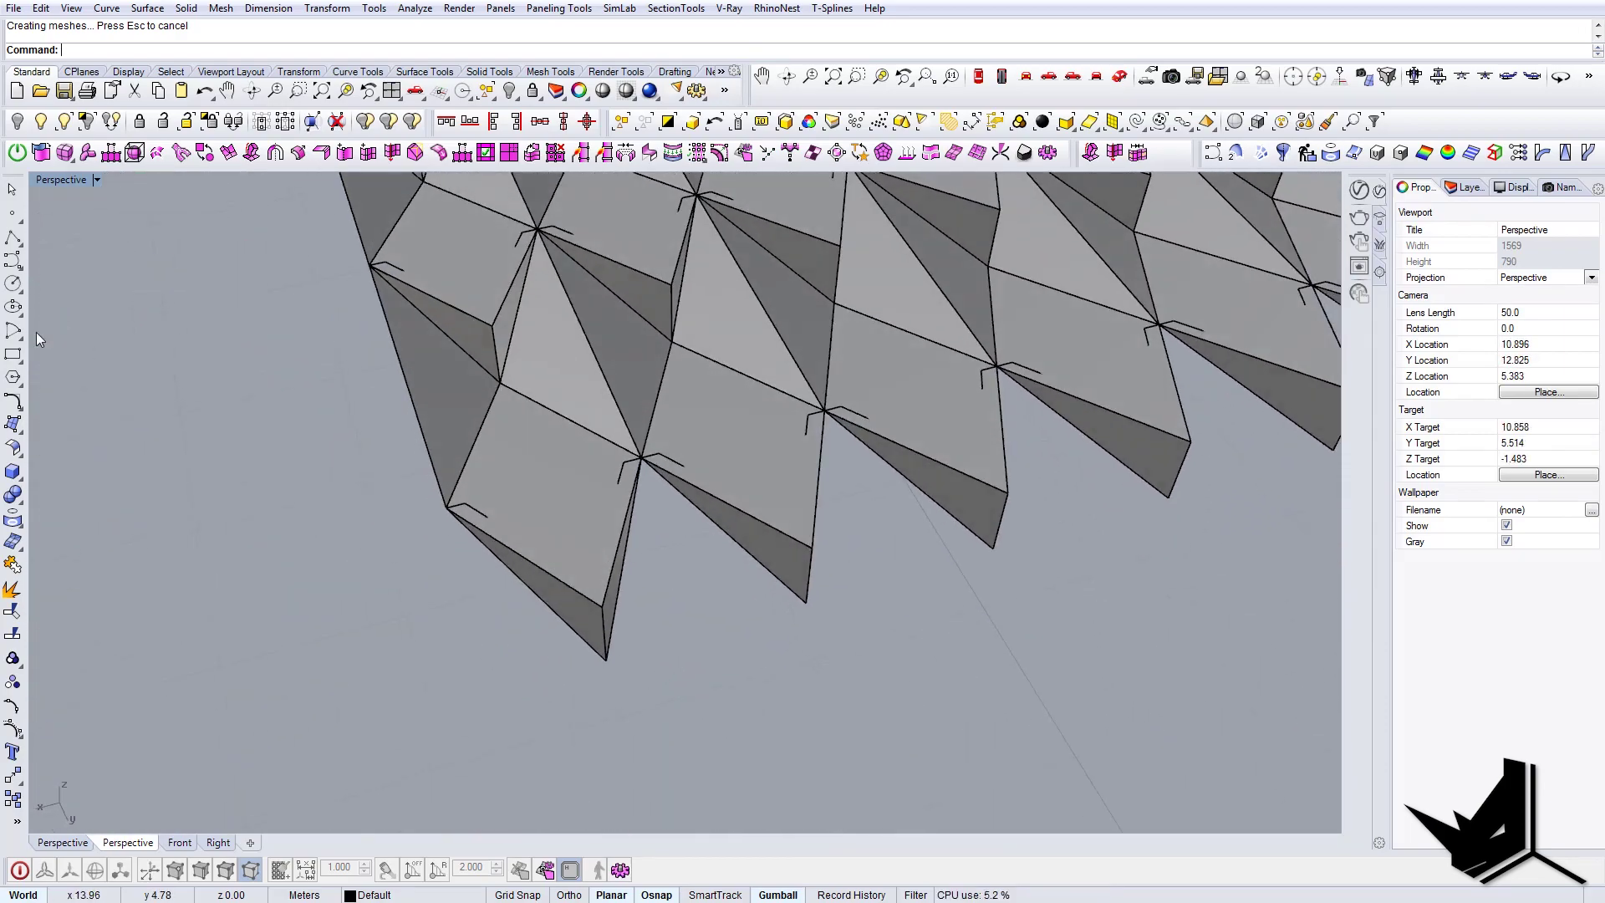
- Fill the first gap at the array's walled edge with a triangular corner-point surface between two neighbouring diamonds
left_click(12, 423)
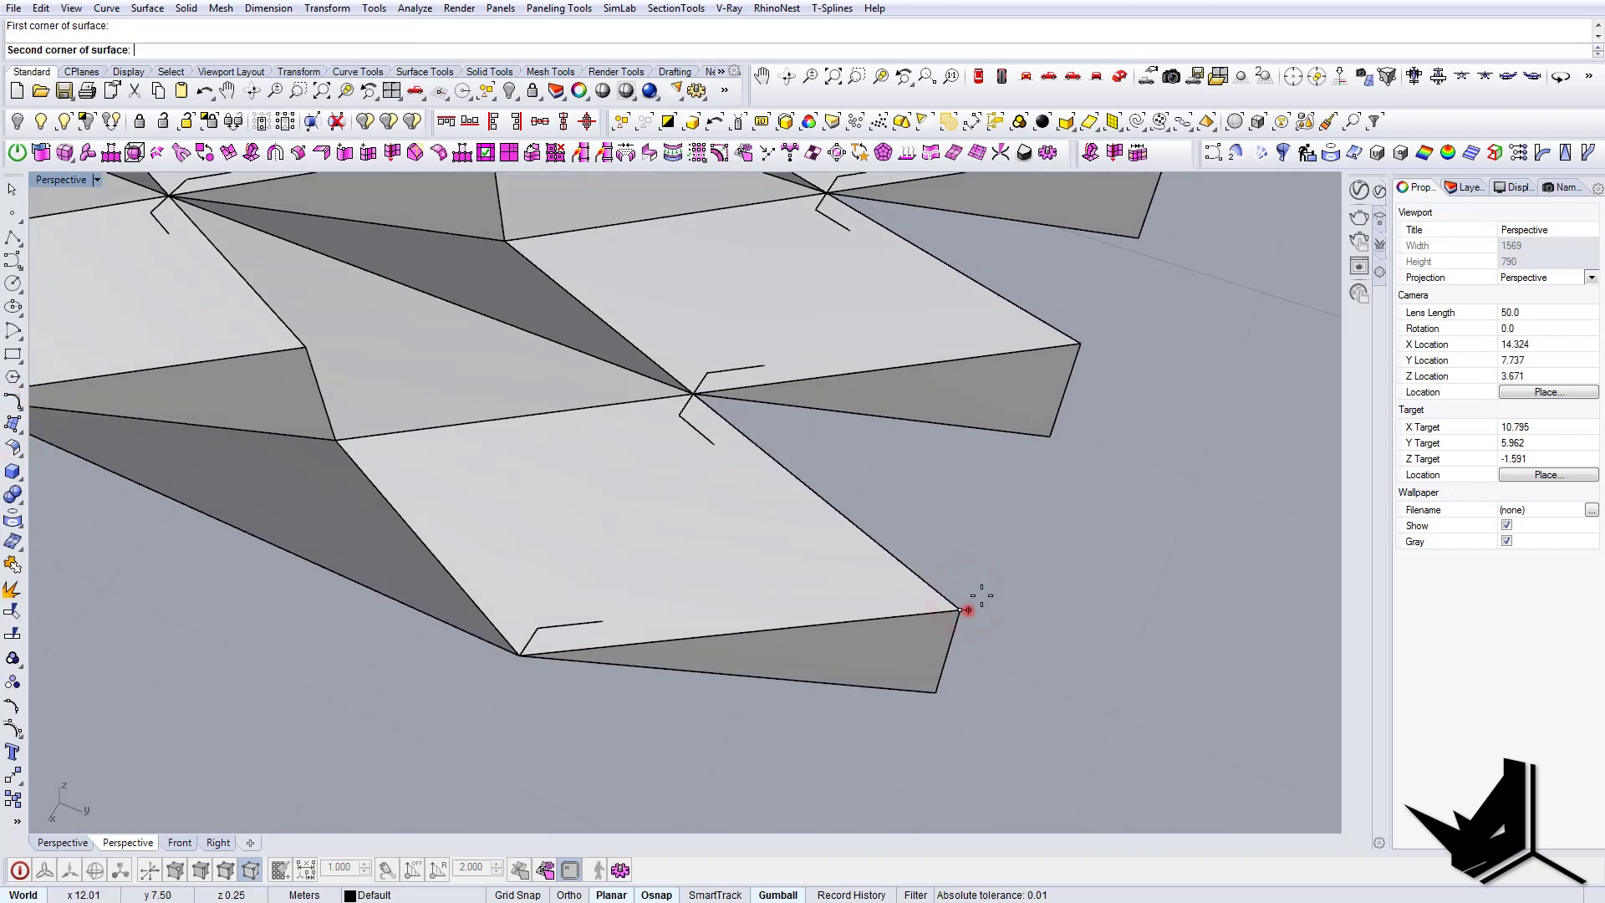
left_click(1090, 343)
scroll(733, 397, "up", 5)
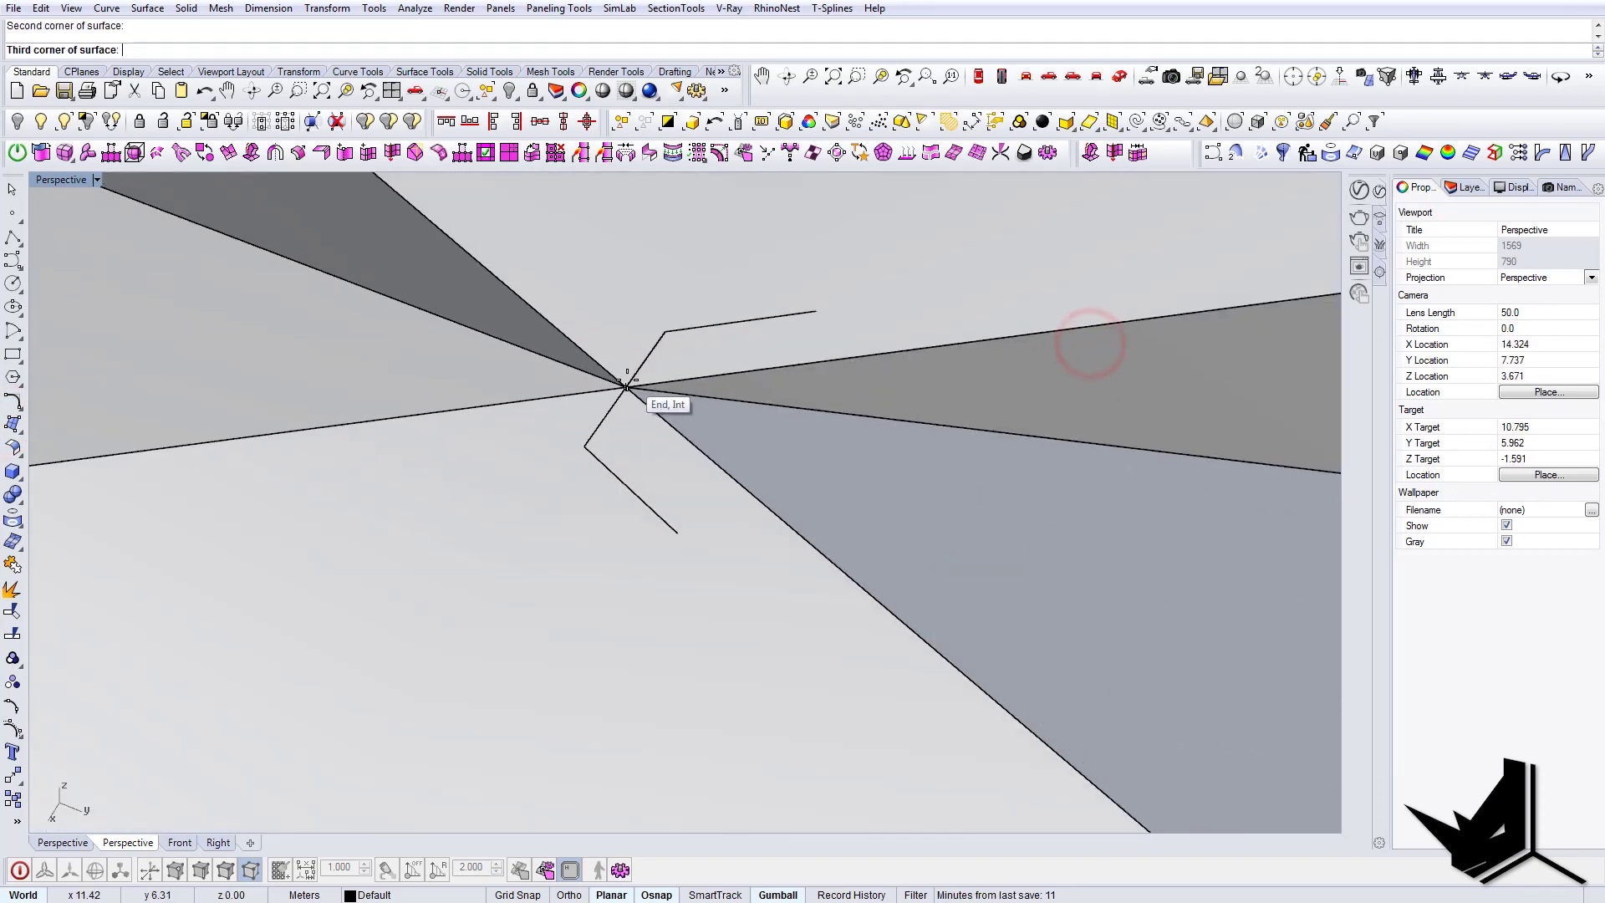
scroll(626, 382, "down", 5)
right_click_drag(645, 380, 384, 603)
- Copy the triangular filler surface from the bottom corner of one side wall to that of the adjacent module
left_click(780, 500)
type("copy")
key("Return")
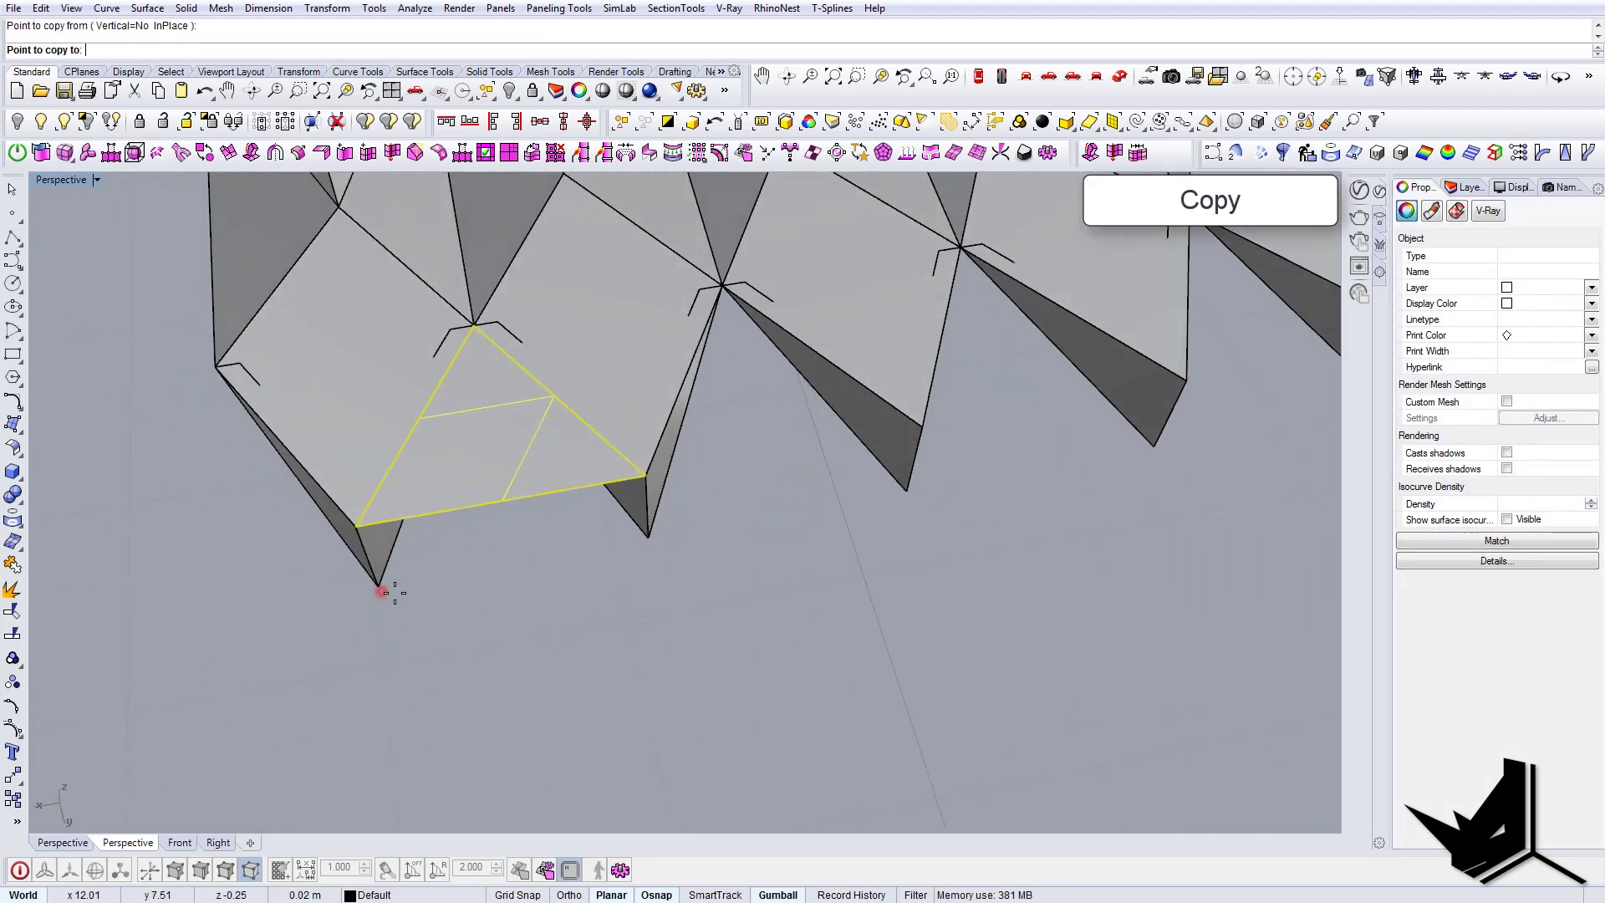
left_click(648, 539)
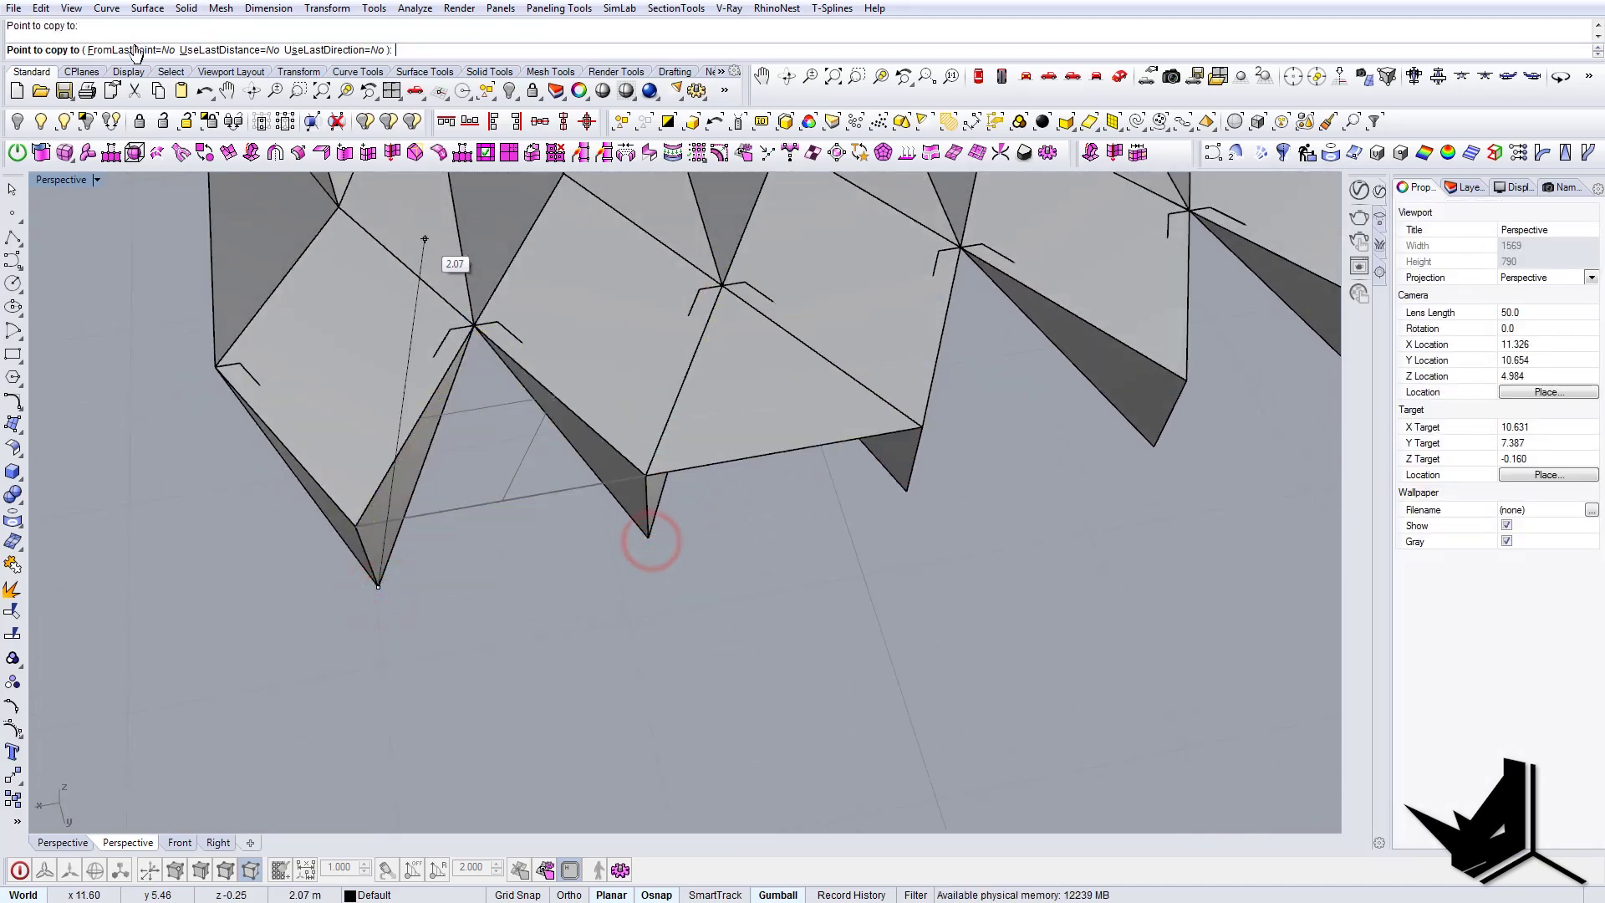
- Repeat the filler copy four more times with the last point, distance and direction to close the remaining gaps along this edge
left_click(206, 51)
left_click(307, 53)
scroll(337, 510, "down", 5)
left_click(946, 608)
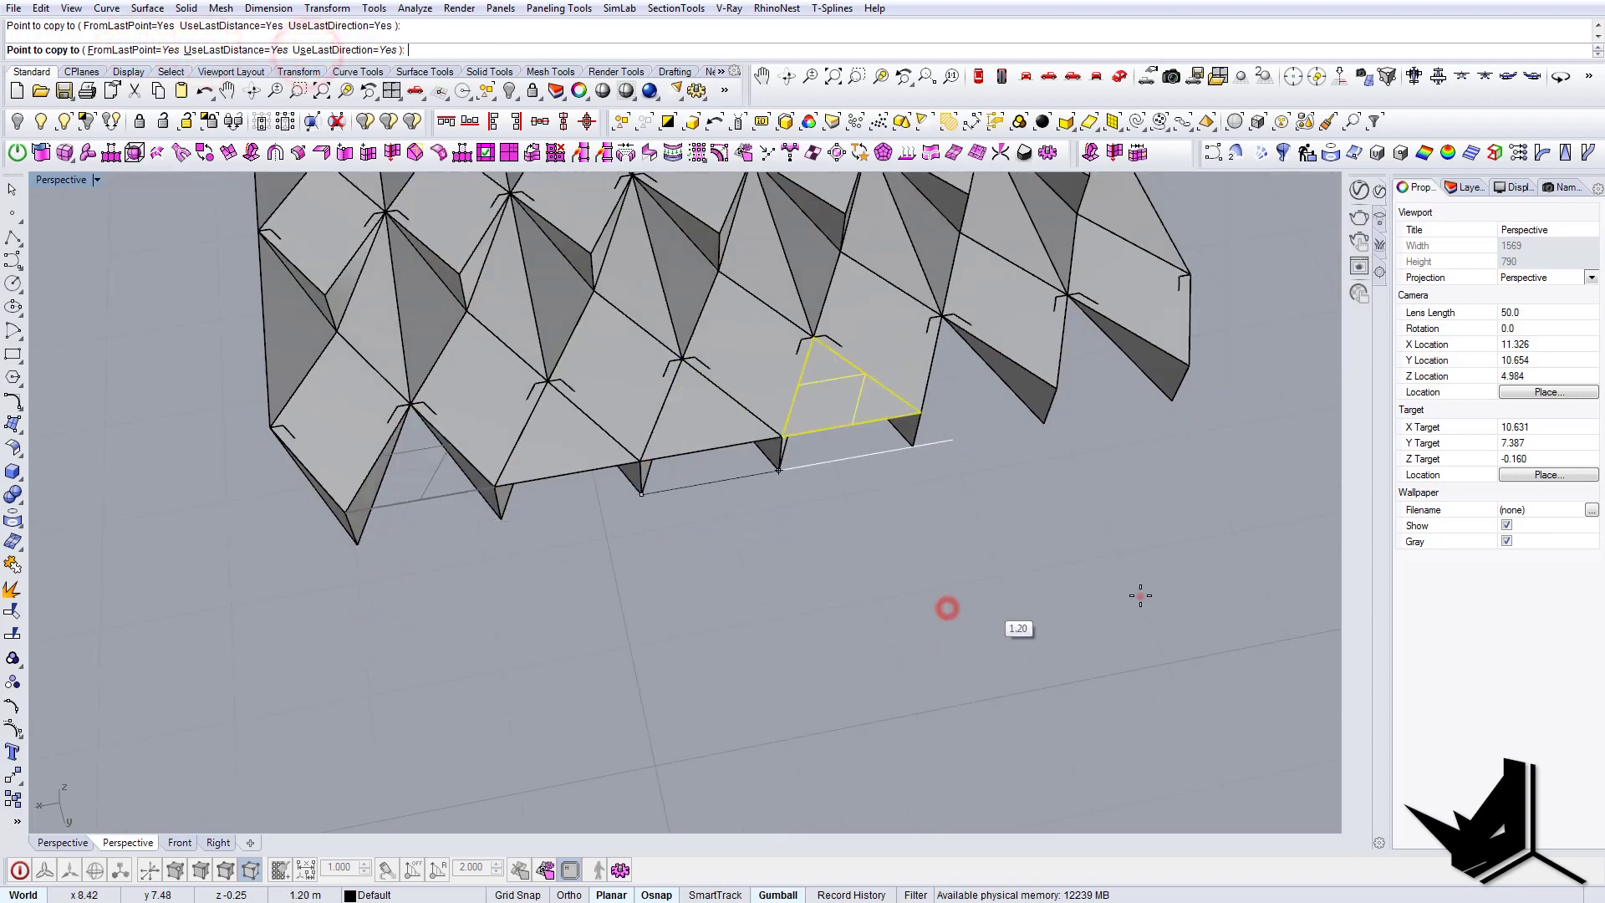
left_click(1140, 596)
left_click(1238, 588)
left_click(1254, 575)
key("Return")
- Create a triangular corner-point surface in the first gap at the opposite edge, between two tips and the vertex inside them
right_click_drag(1146, 573, 566, 644)
scroll(788, 468, "down", 8)
scroll(566, 645, "up", 5)
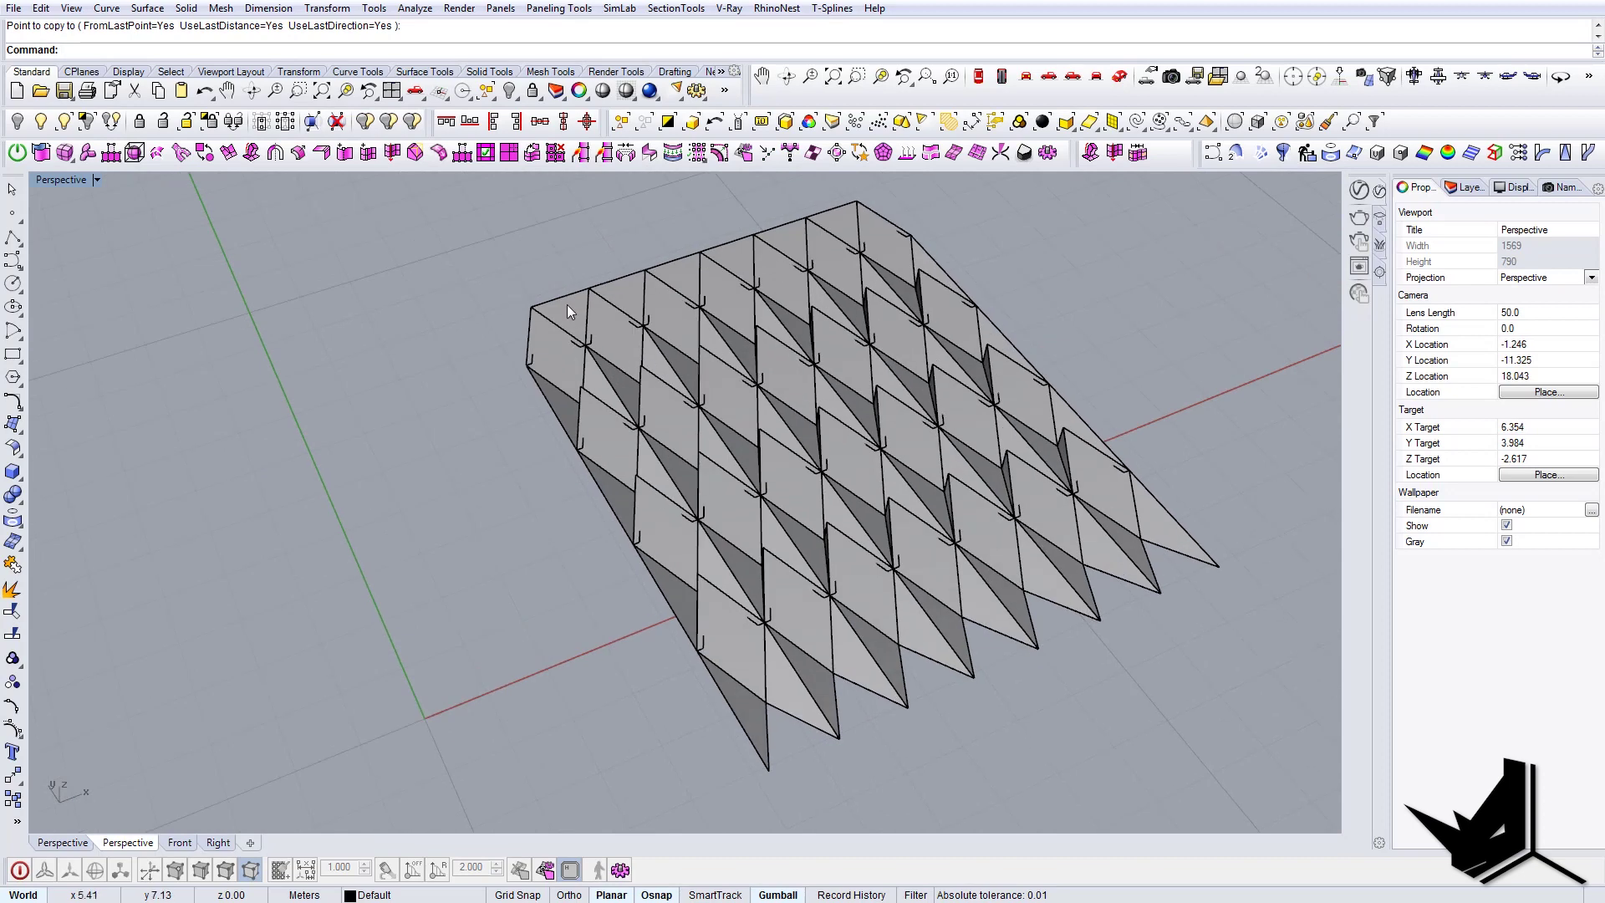
left_click(567, 320)
right_click_drag(589, 466, 435, 304, "shift")
left_click(506, 580)
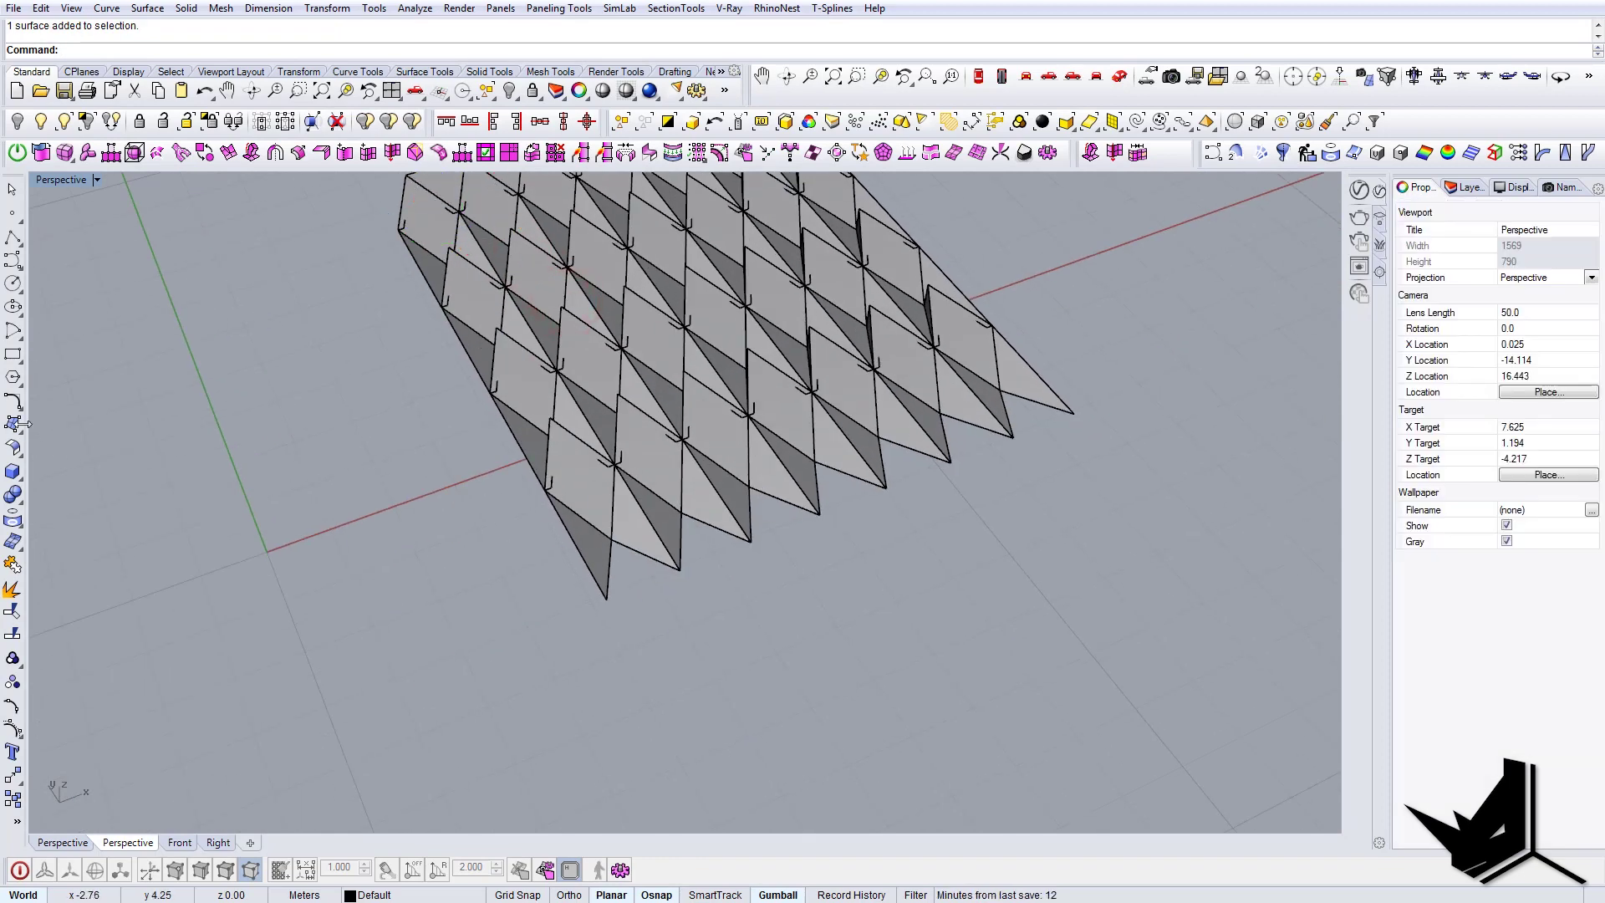
scroll(660, 628, "up", 3)
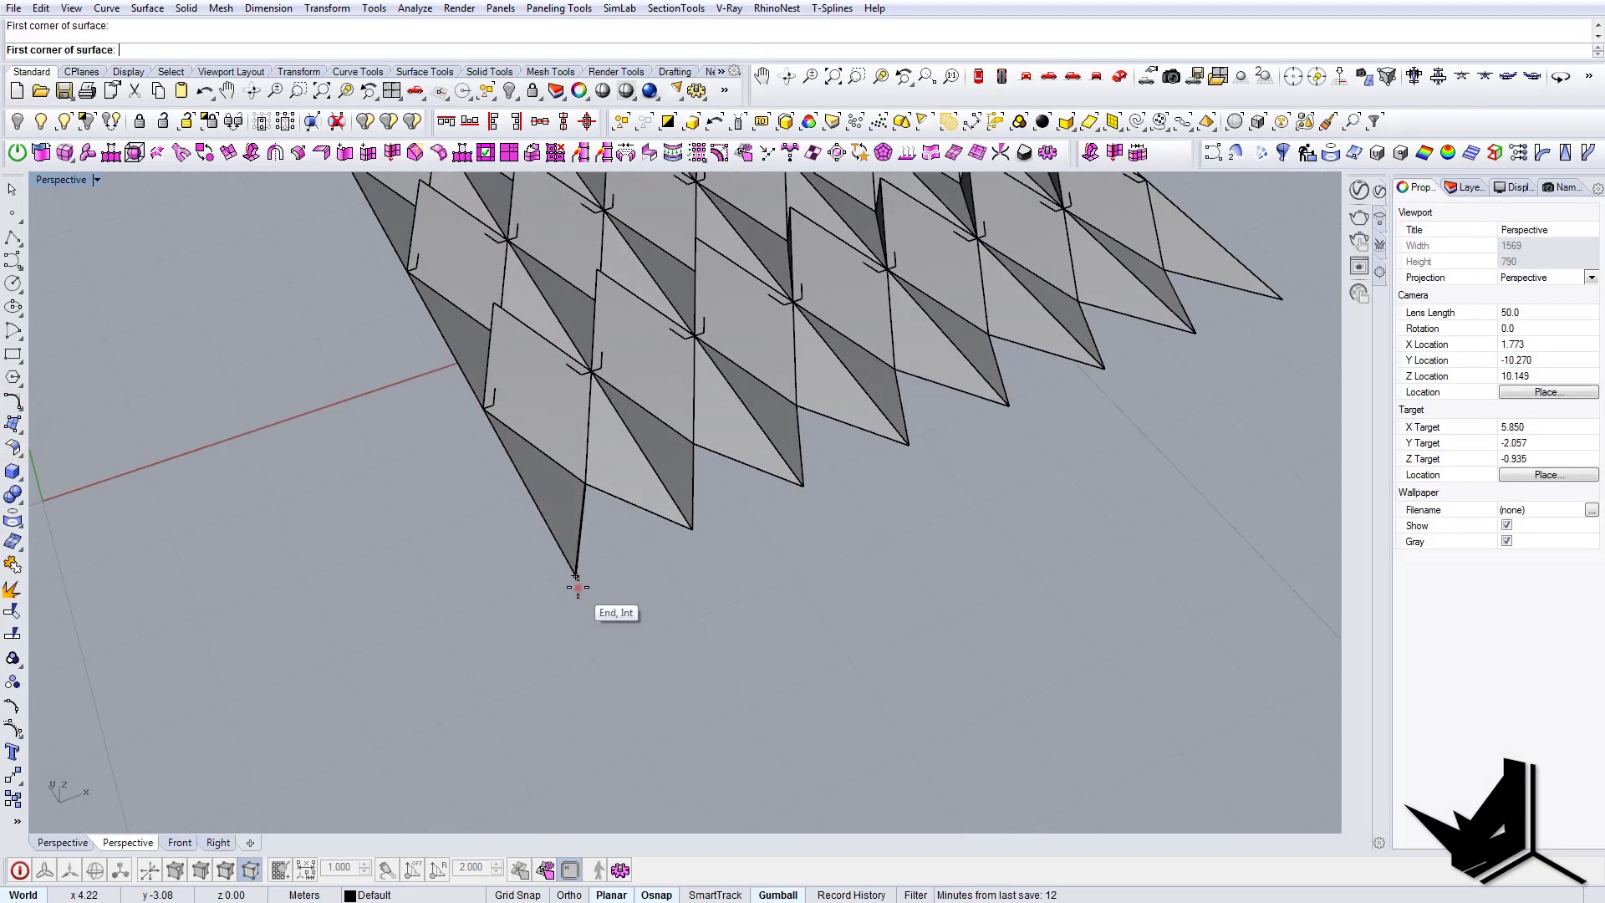
scroll(694, 533, "up", 5)
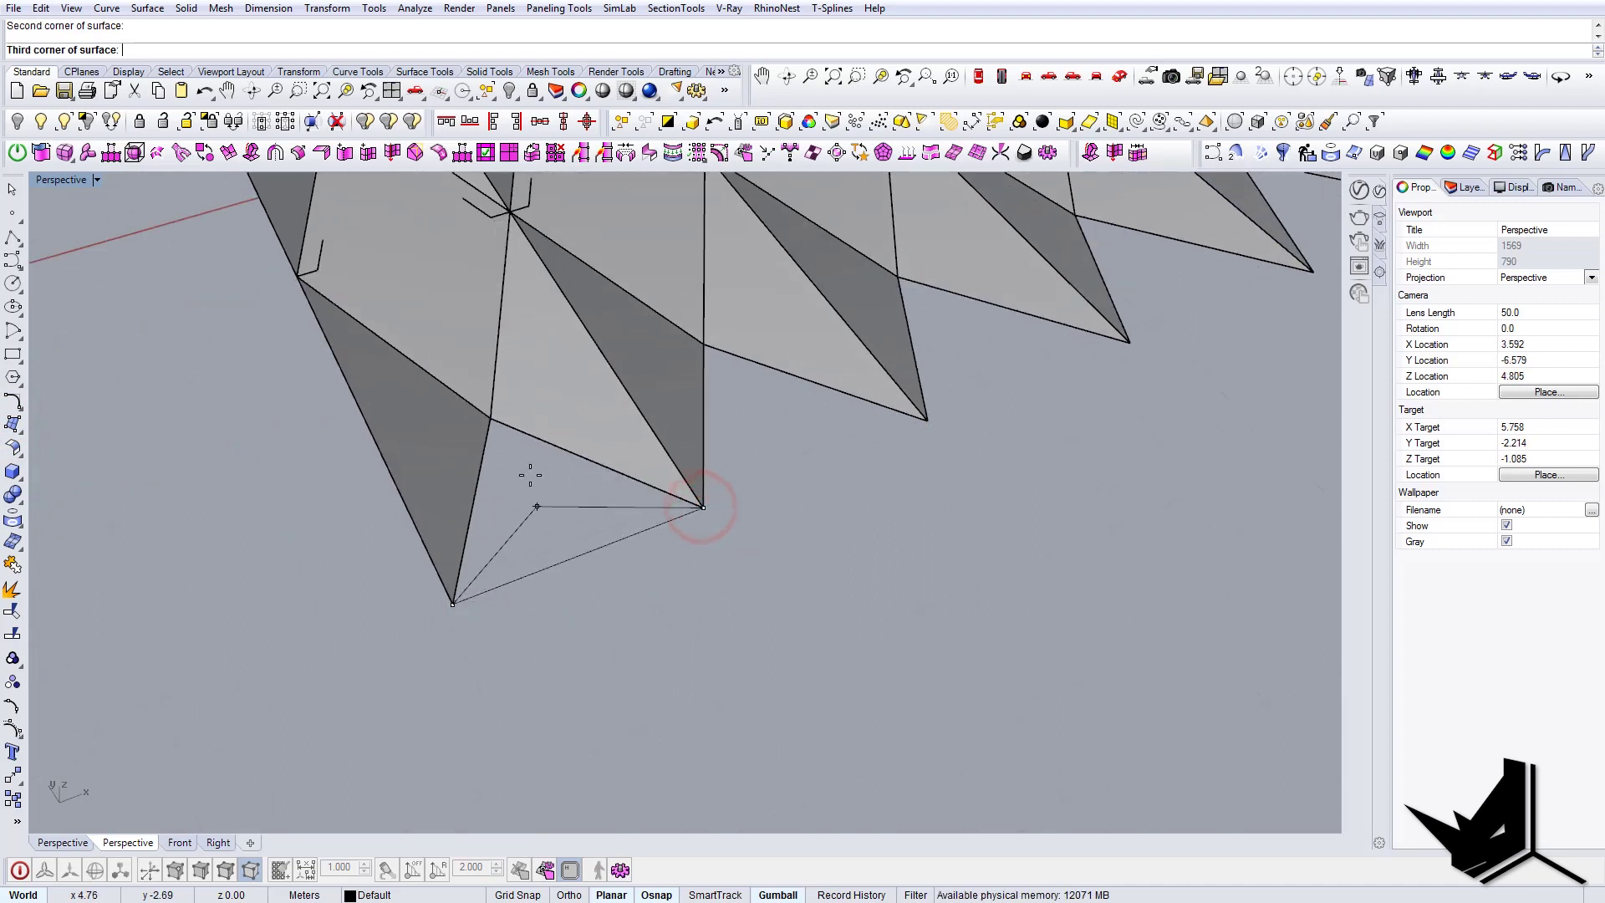
scroll(522, 470, "up", 3)
right_click_drag(572, 567, 531, 500)
right_click_drag(491, 440, 495, 509)
- Copy this triangular surface from its outer tip to the adjacent tip so it fills the second gap
left_click(566, 587)
type("copy")
key("Return")
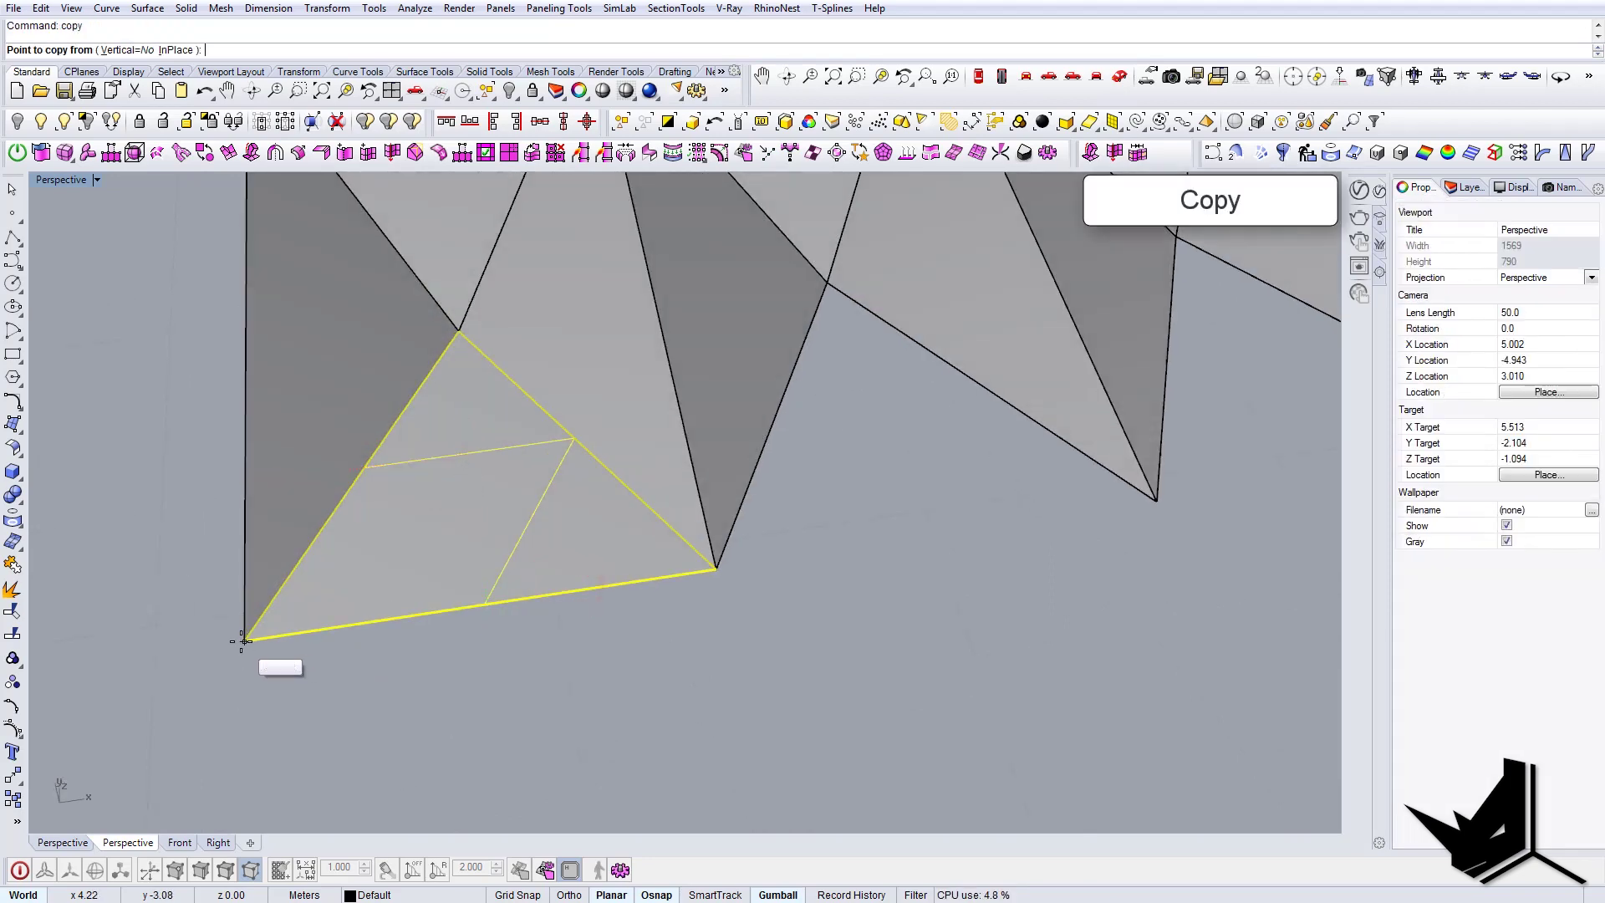
left_click(248, 640)
left_click(718, 570)
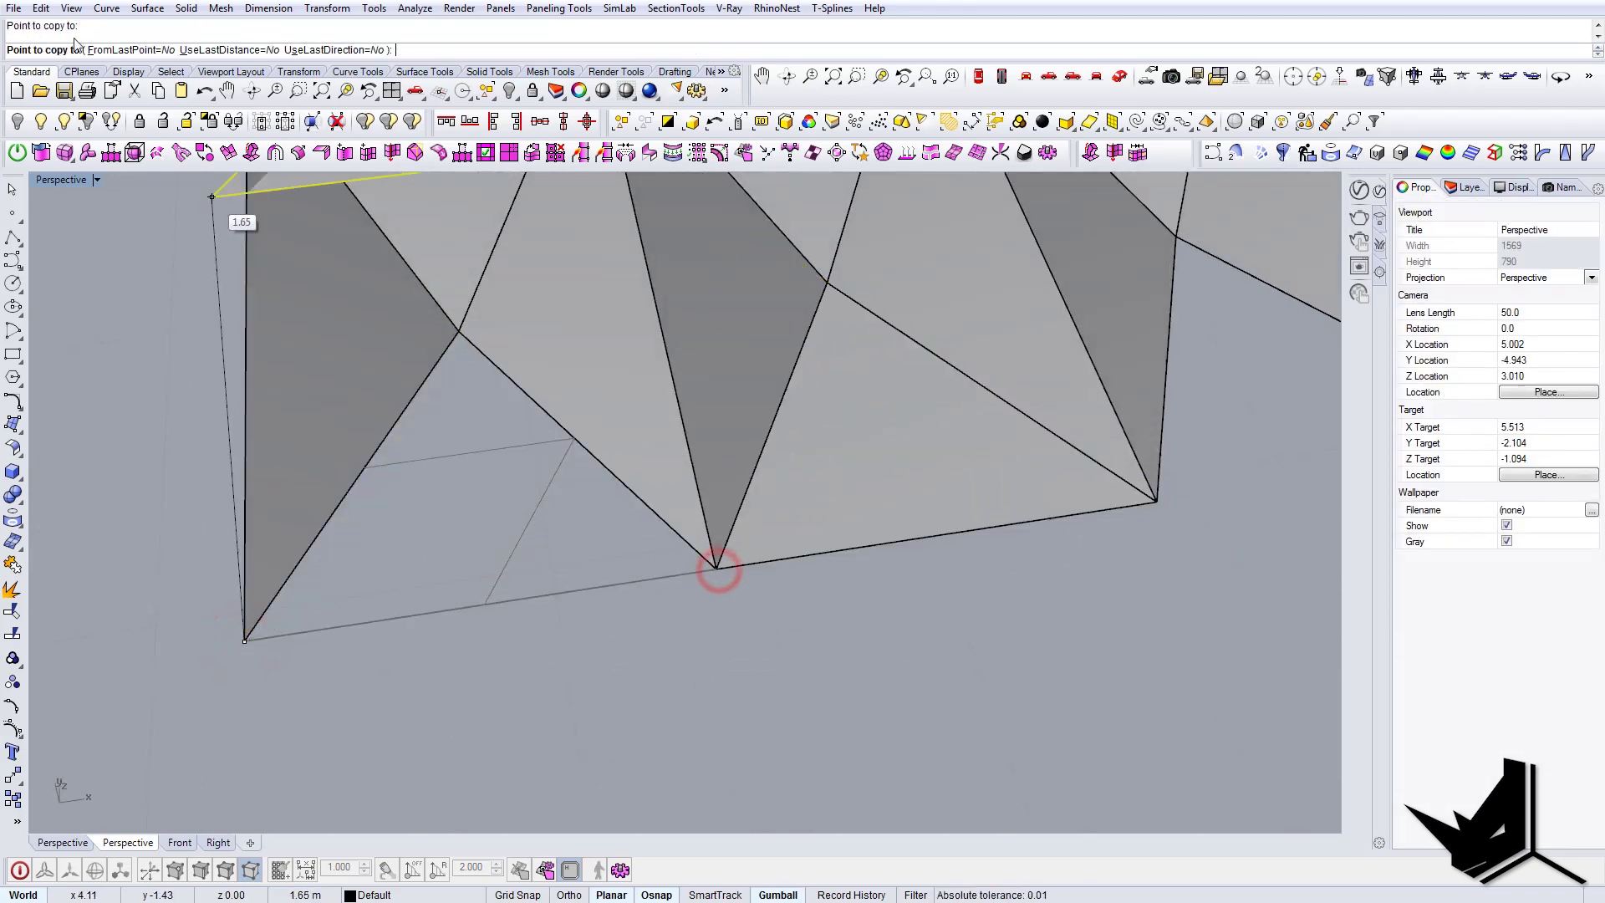
- Repeat the triangle copy with the last point, distance and direction until every remaining gap along this edge is filled
left_click(125, 51)
left_click(209, 51)
left_click(342, 50)
scroll(652, 489, "down", 5)
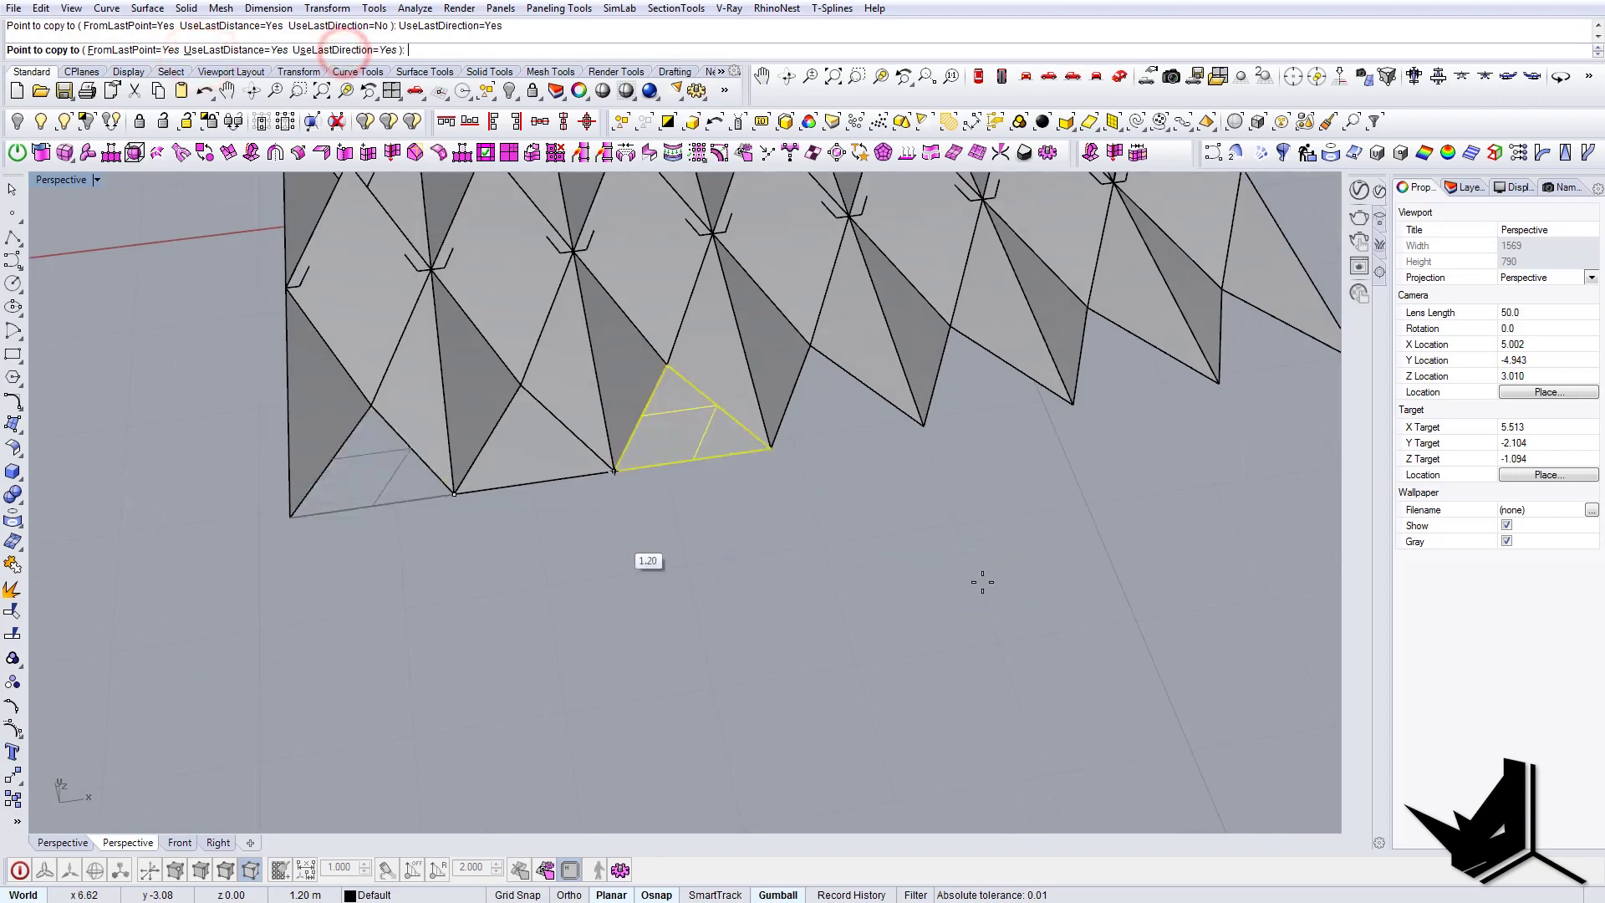
left_click(1149, 570)
scroll(623, 543, "down", 6)
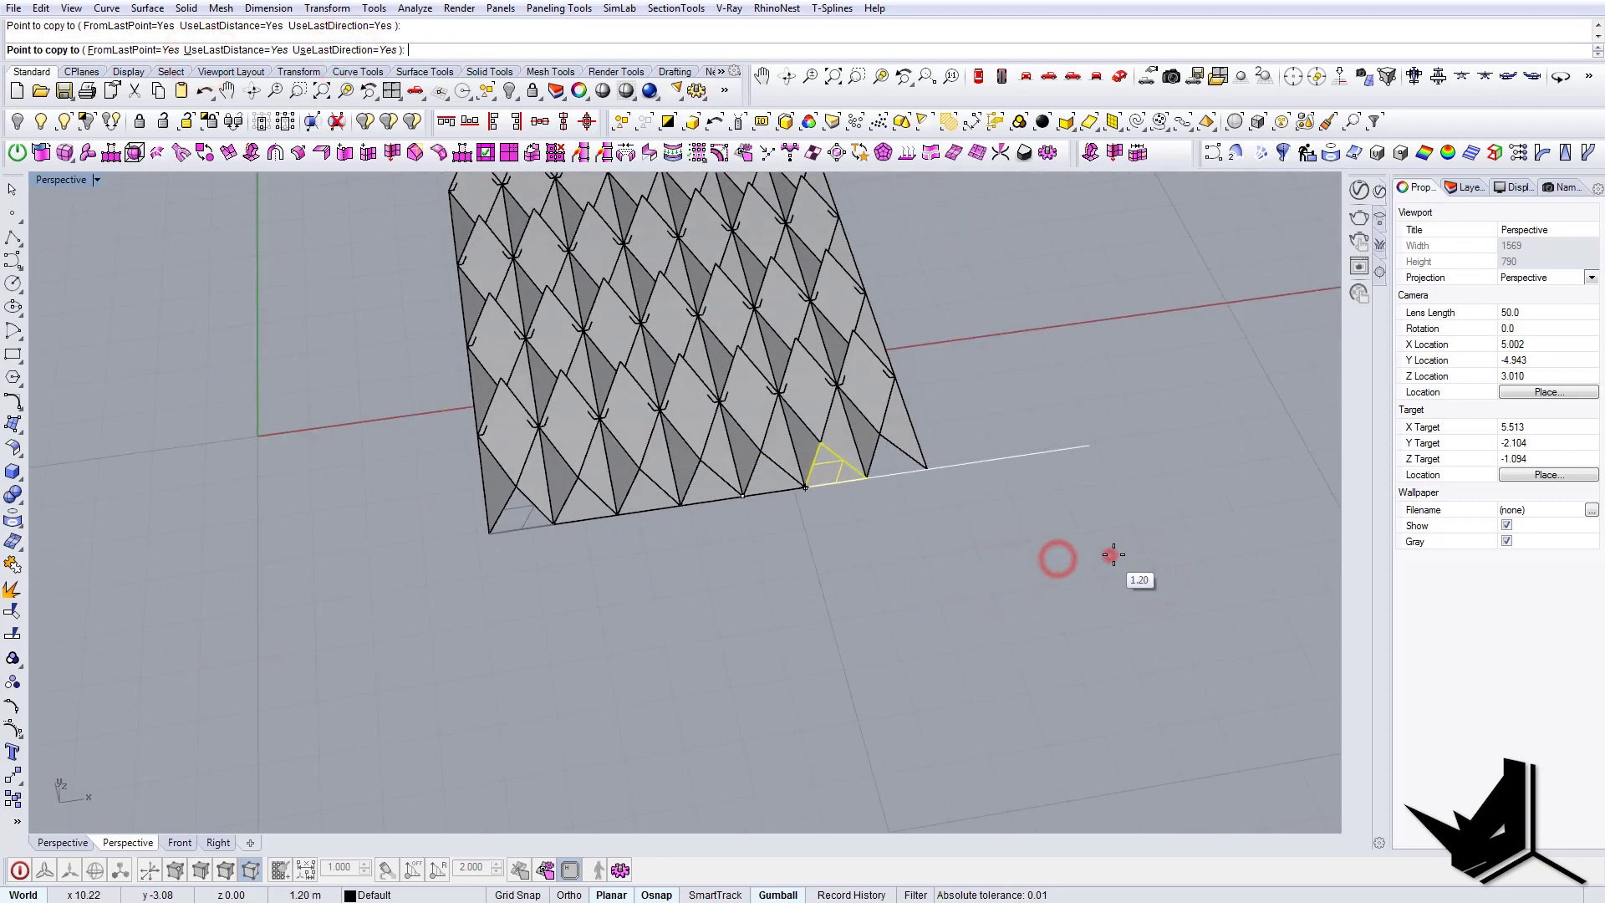
right_click(1125, 564)
right_click_drag(1125, 564, 874, 368)
scroll(780, 501, "up", 5)
right_click_drag(780, 501, 501, 501)
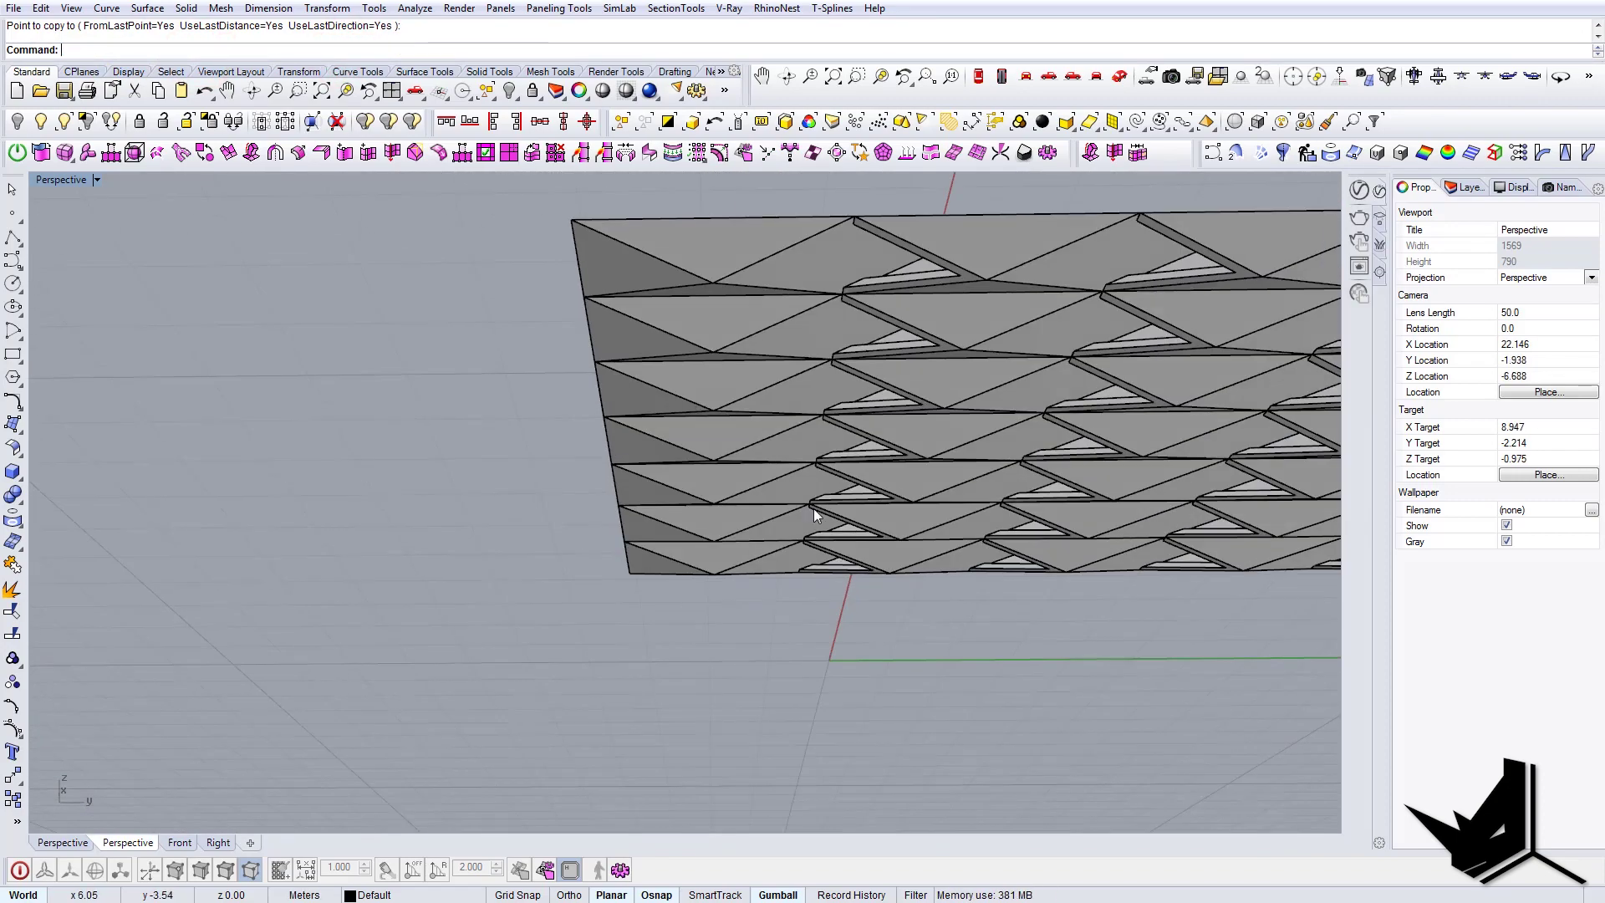
right_click_drag(1087, 522, 585, 507, "shift")
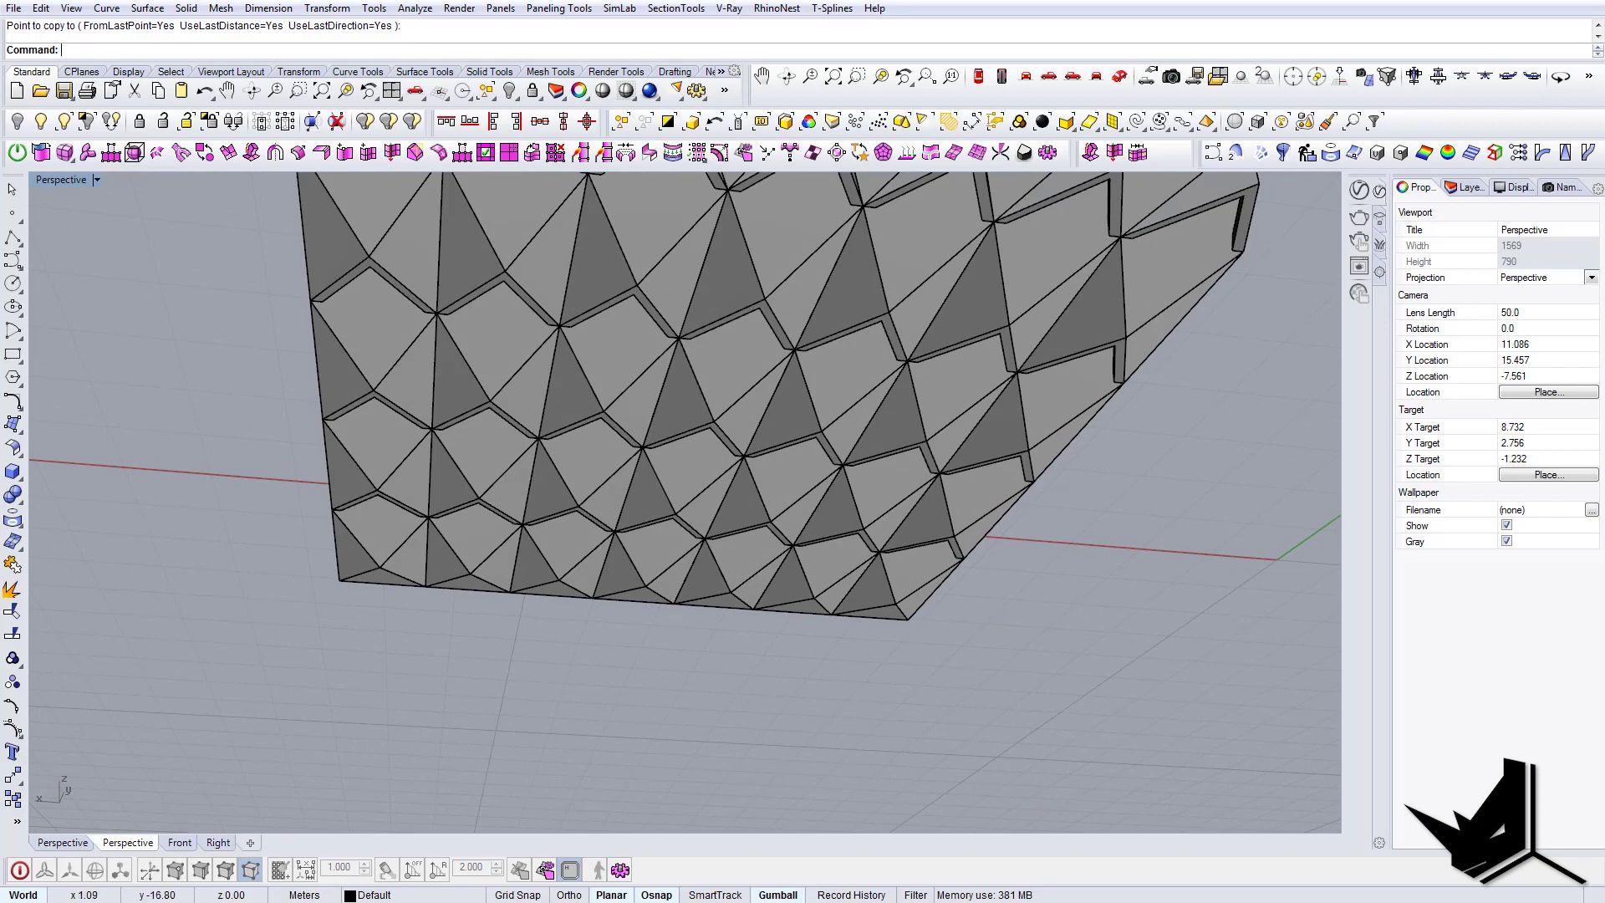
- Compare the finished triangulated ceiling with the reference photo 13_Int_Partyroom_copy, examining its underside and edges from several angles
left_click(635, 902)
scroll(1131, 448, "down", 3)
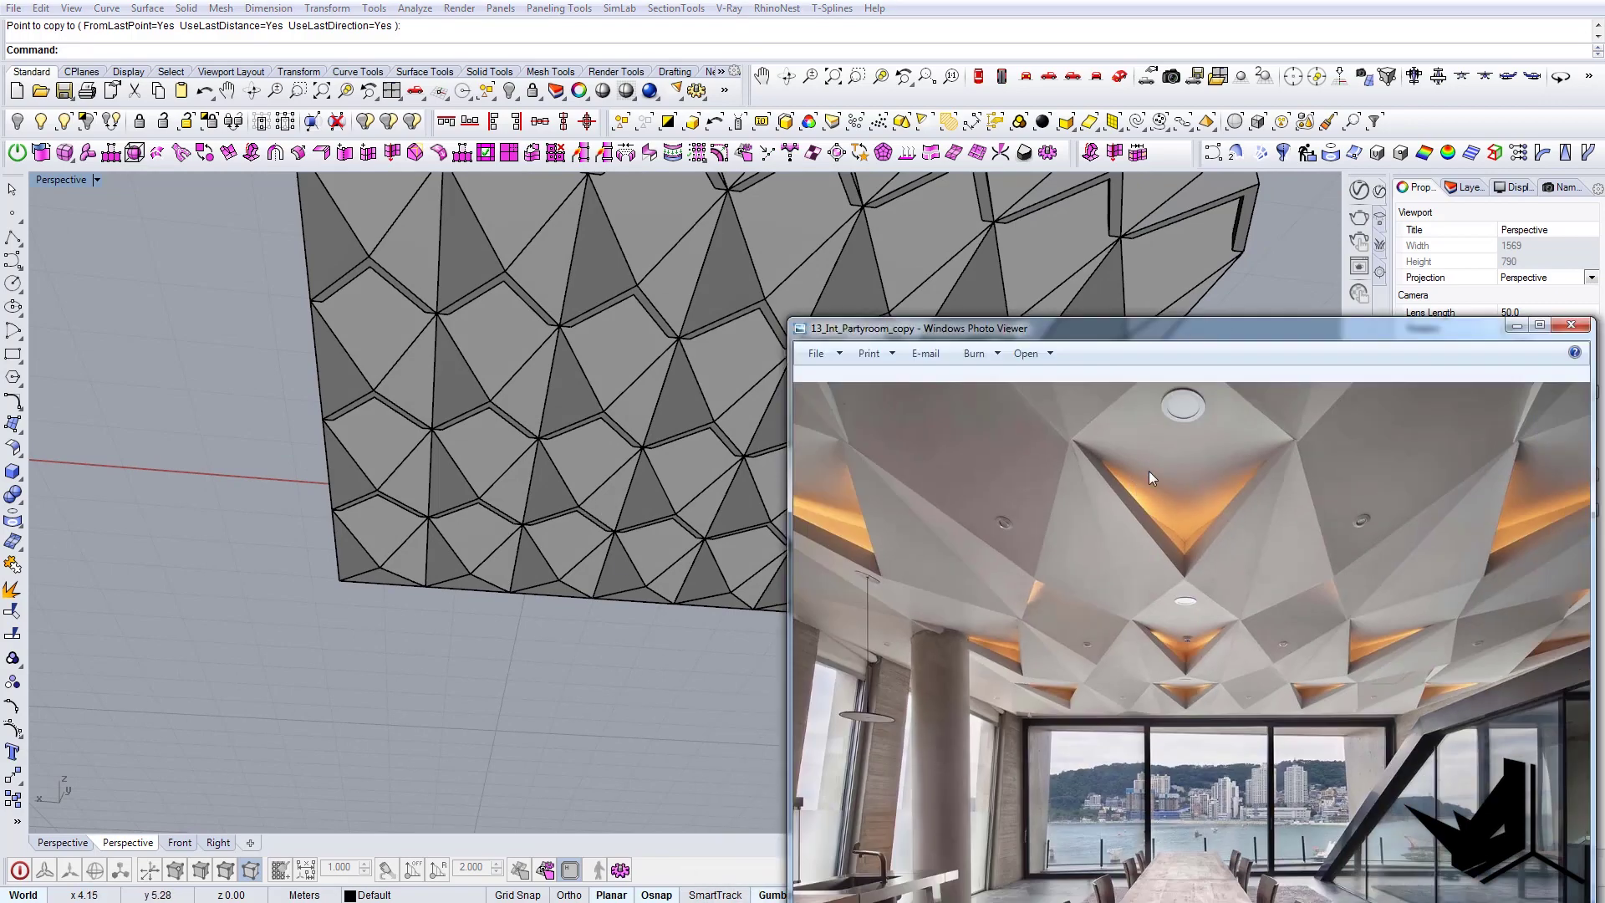
left_click_drag(1221, 338, 1221, 18)
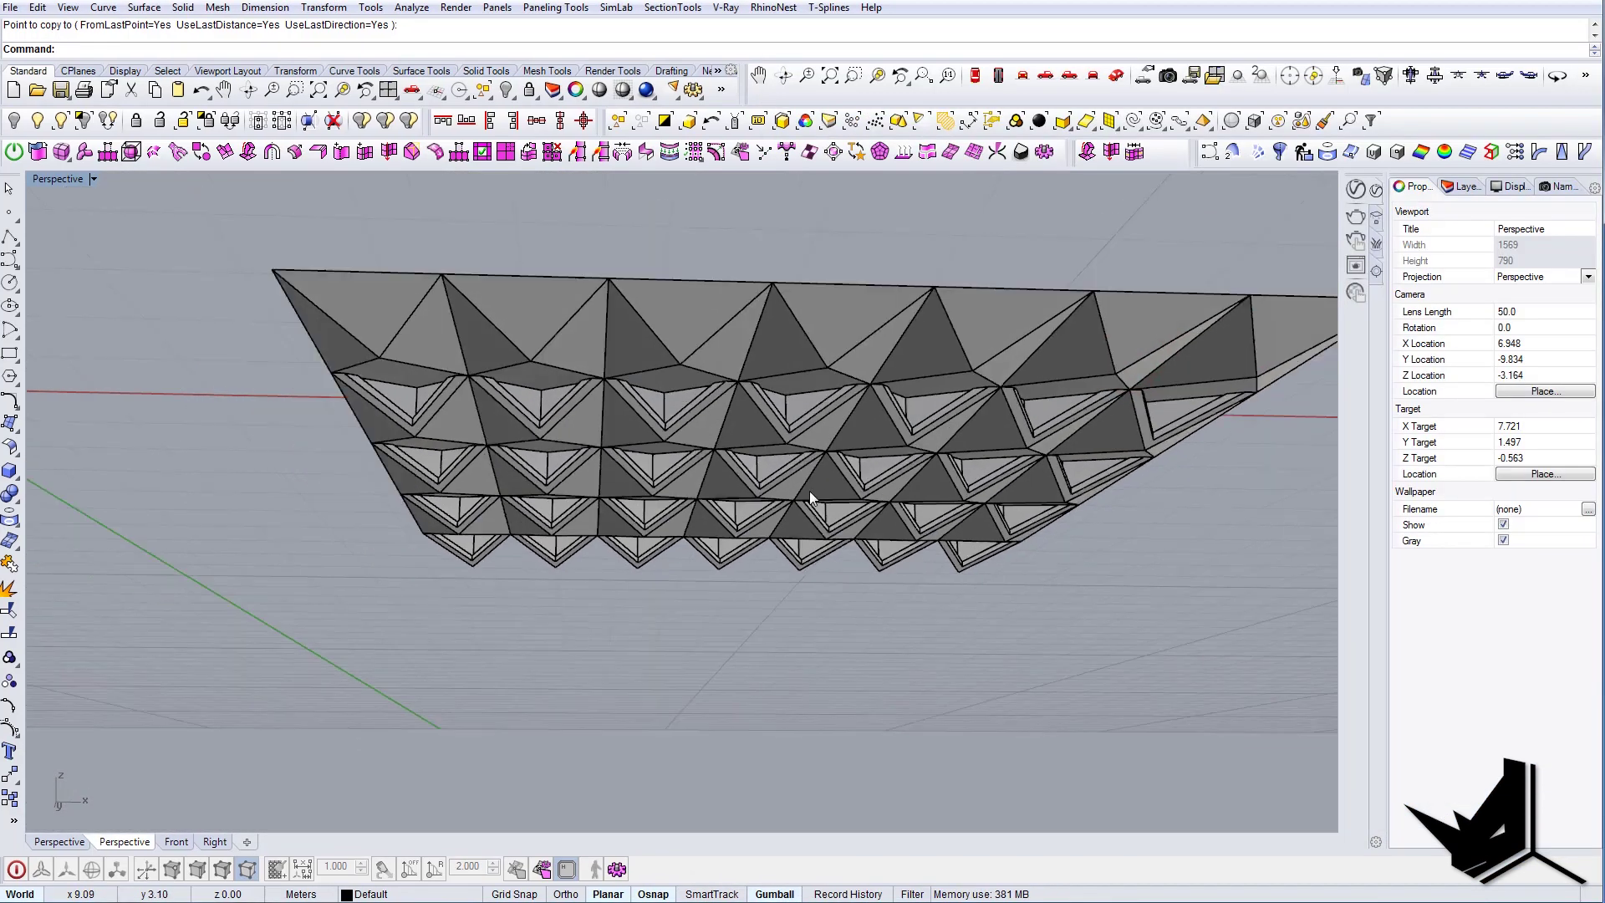
key("alt+Tab")
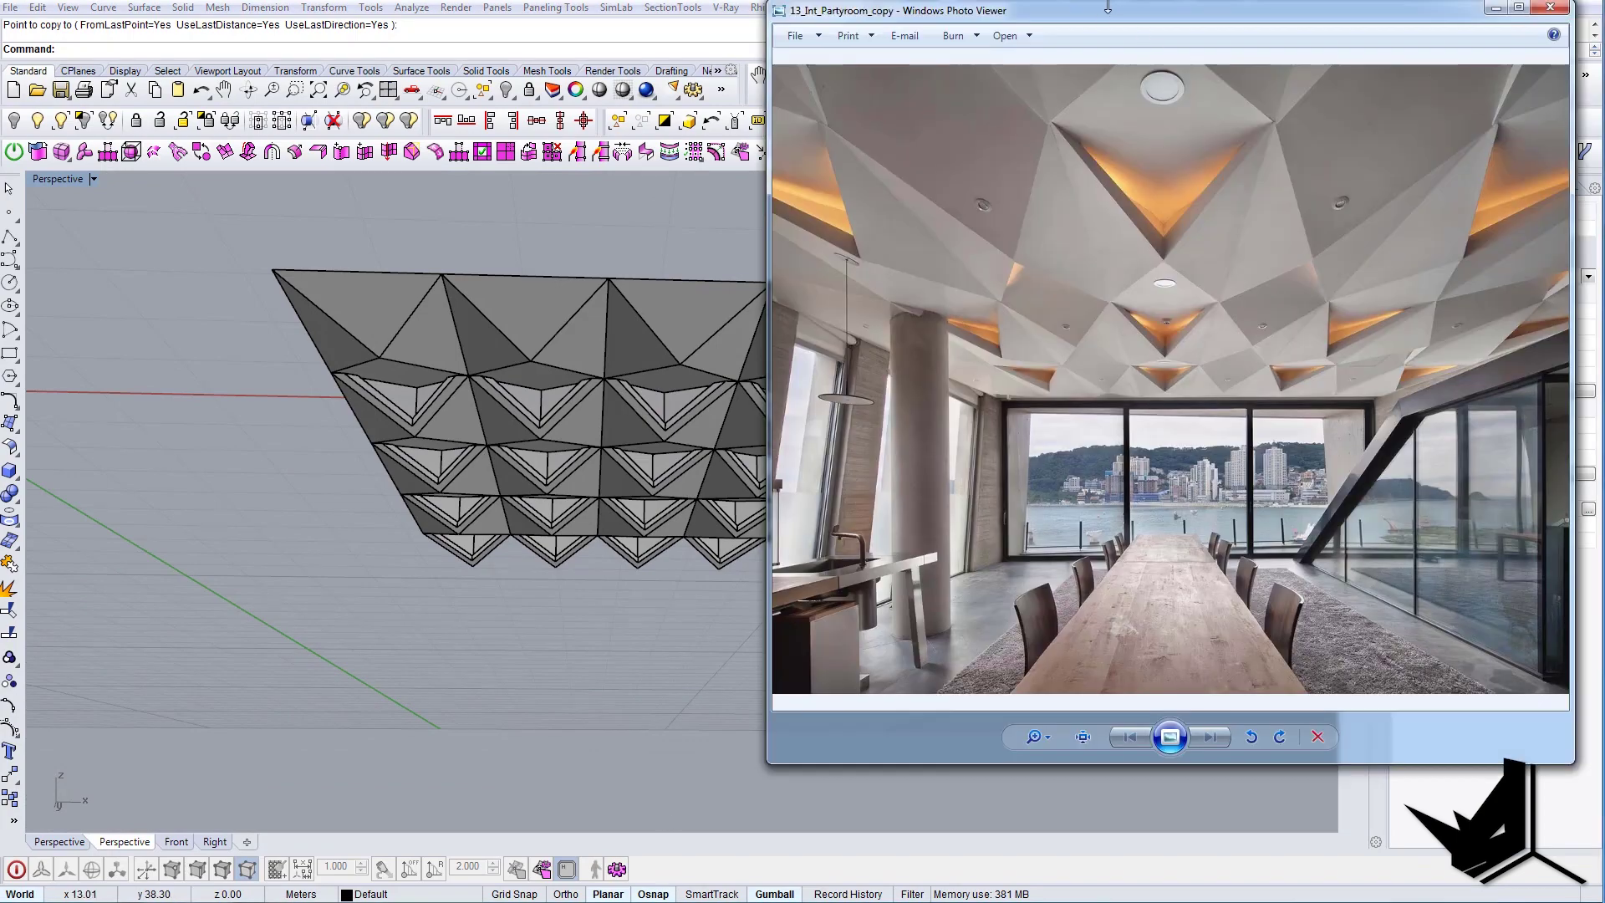
left_click_drag(1107, 7, 1045, 79)
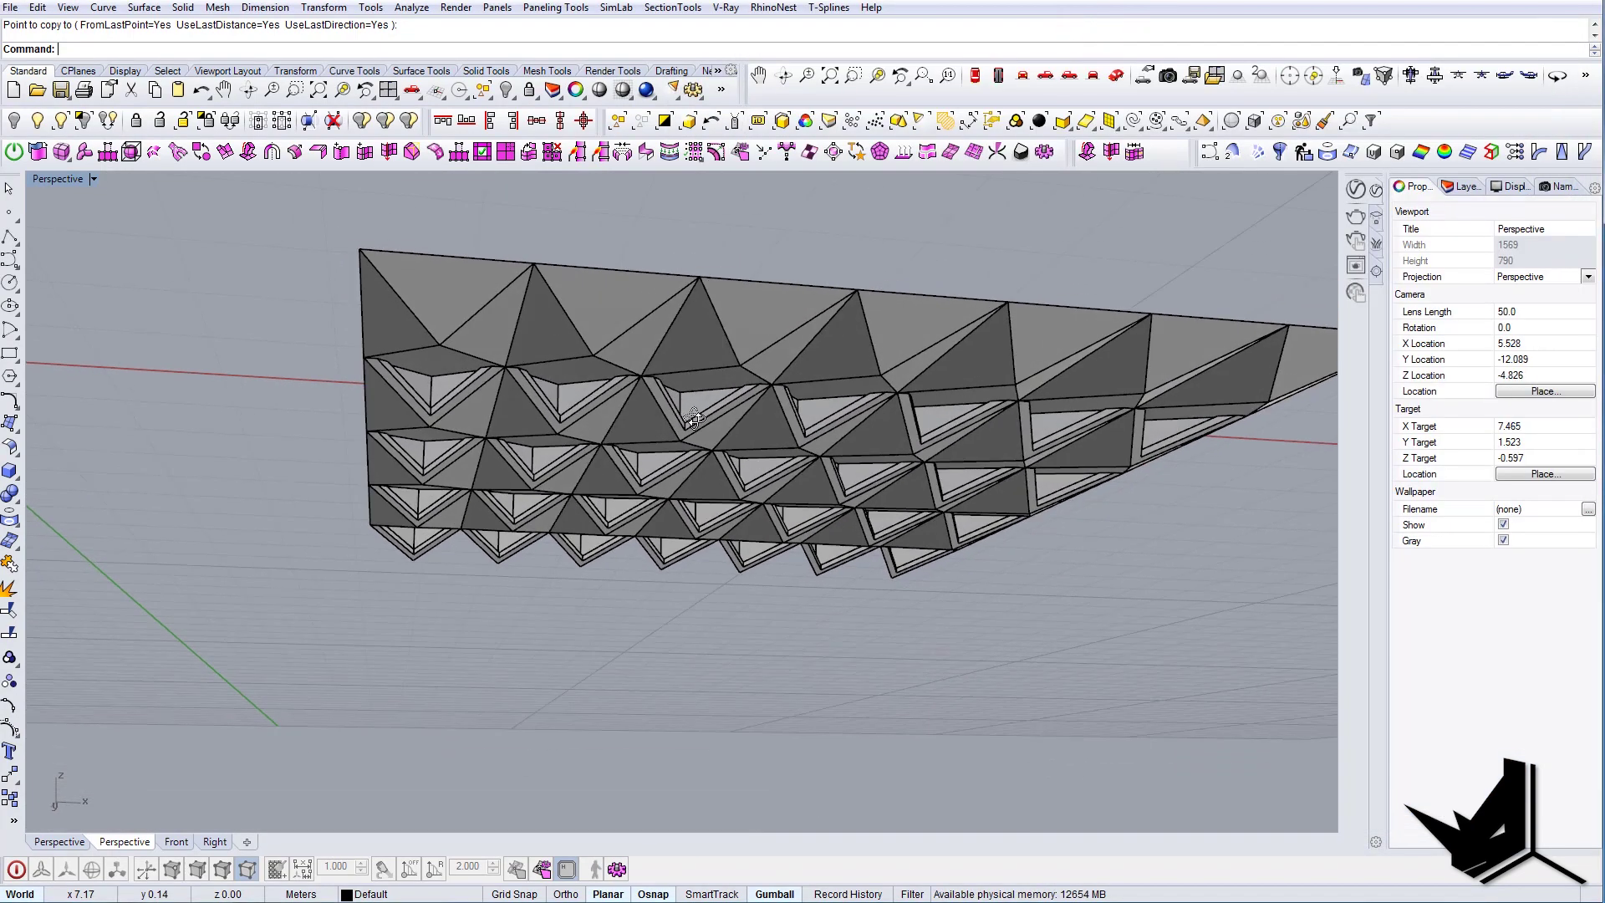
mouse_move(693, 418)
right_mouse_down()
mouse_move(554, 525)
mouse_move(550, 458)
mouse_move(759, 566)
right_mouse_up()
scroll(550, 458, "up", 2)
scroll(548, 468, "down", 2)
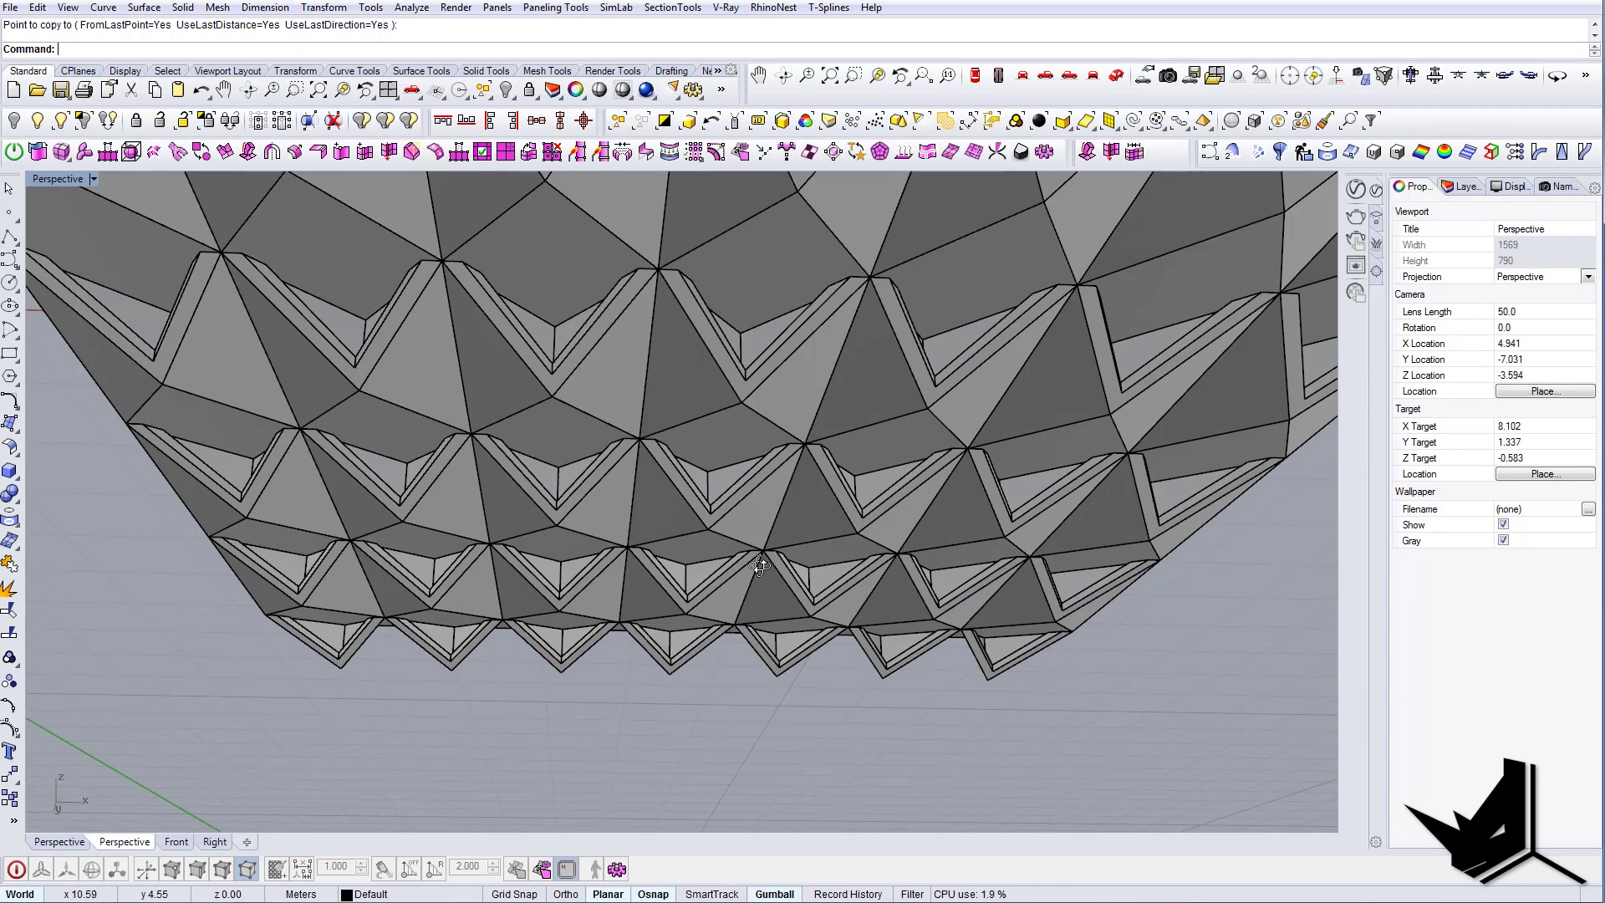
key("alt+Tab")
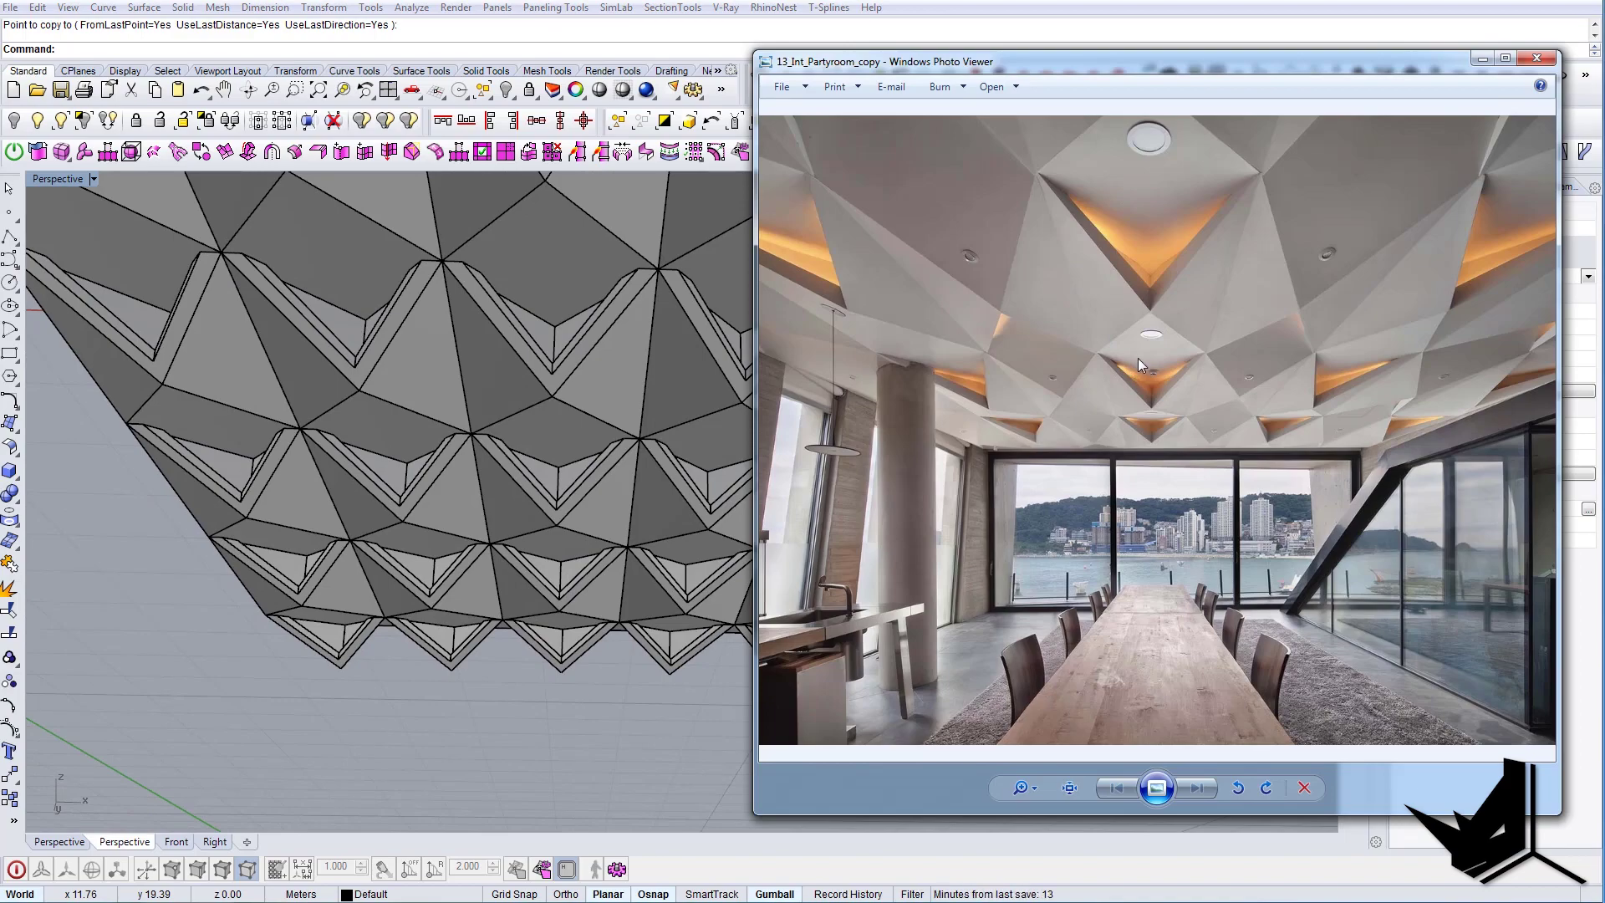
key("alt+Tab")
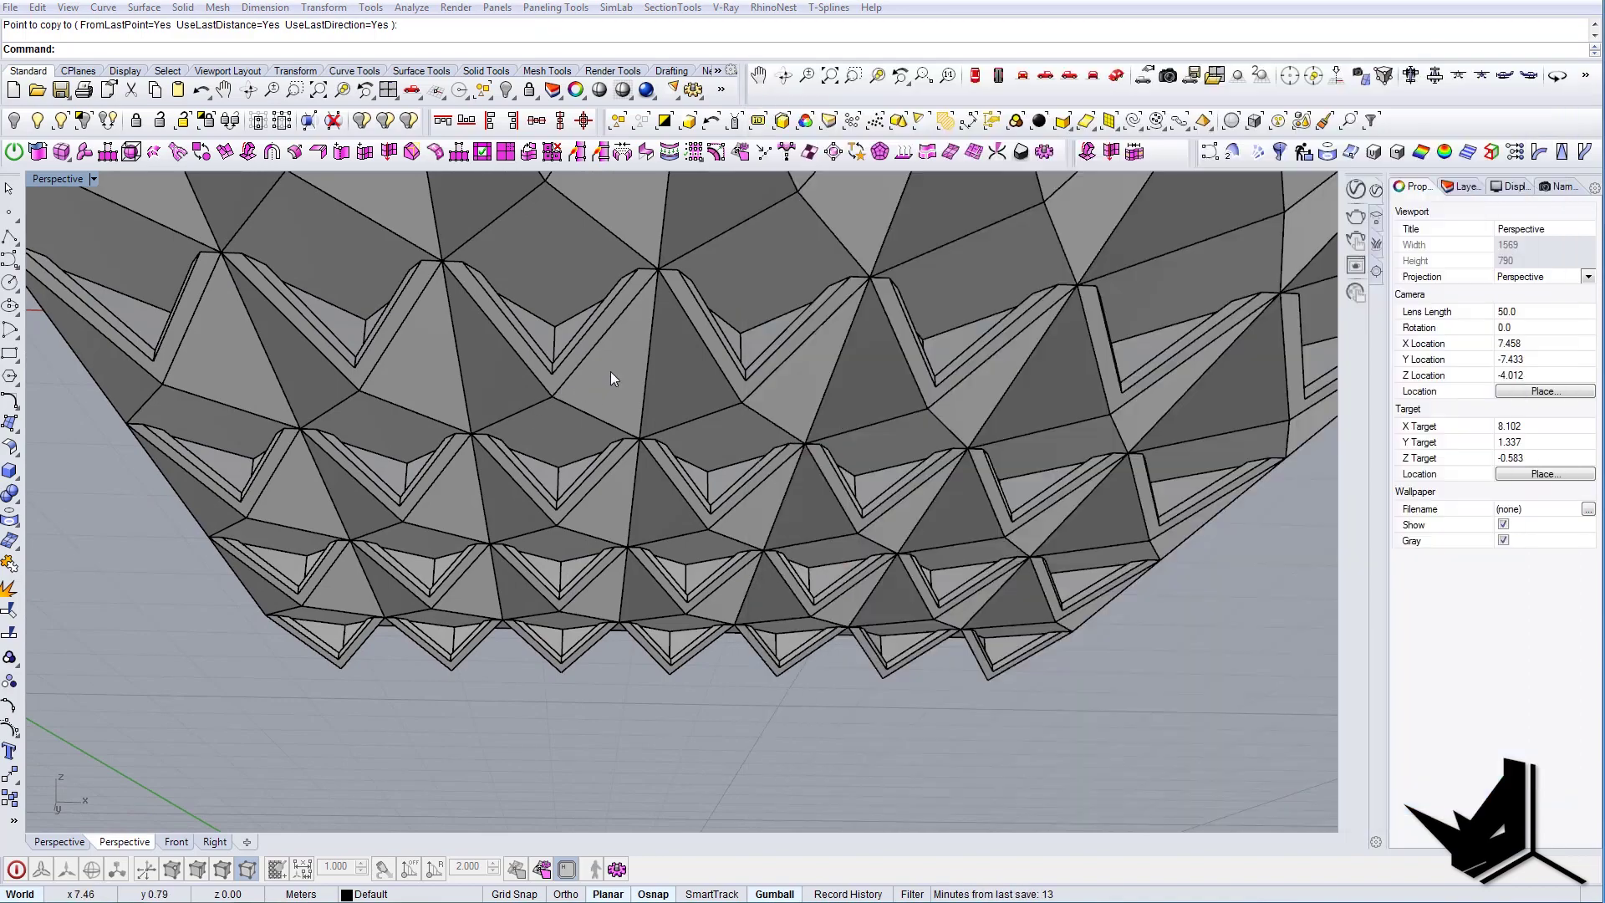
right_click_drag(610, 371, 660, 436)
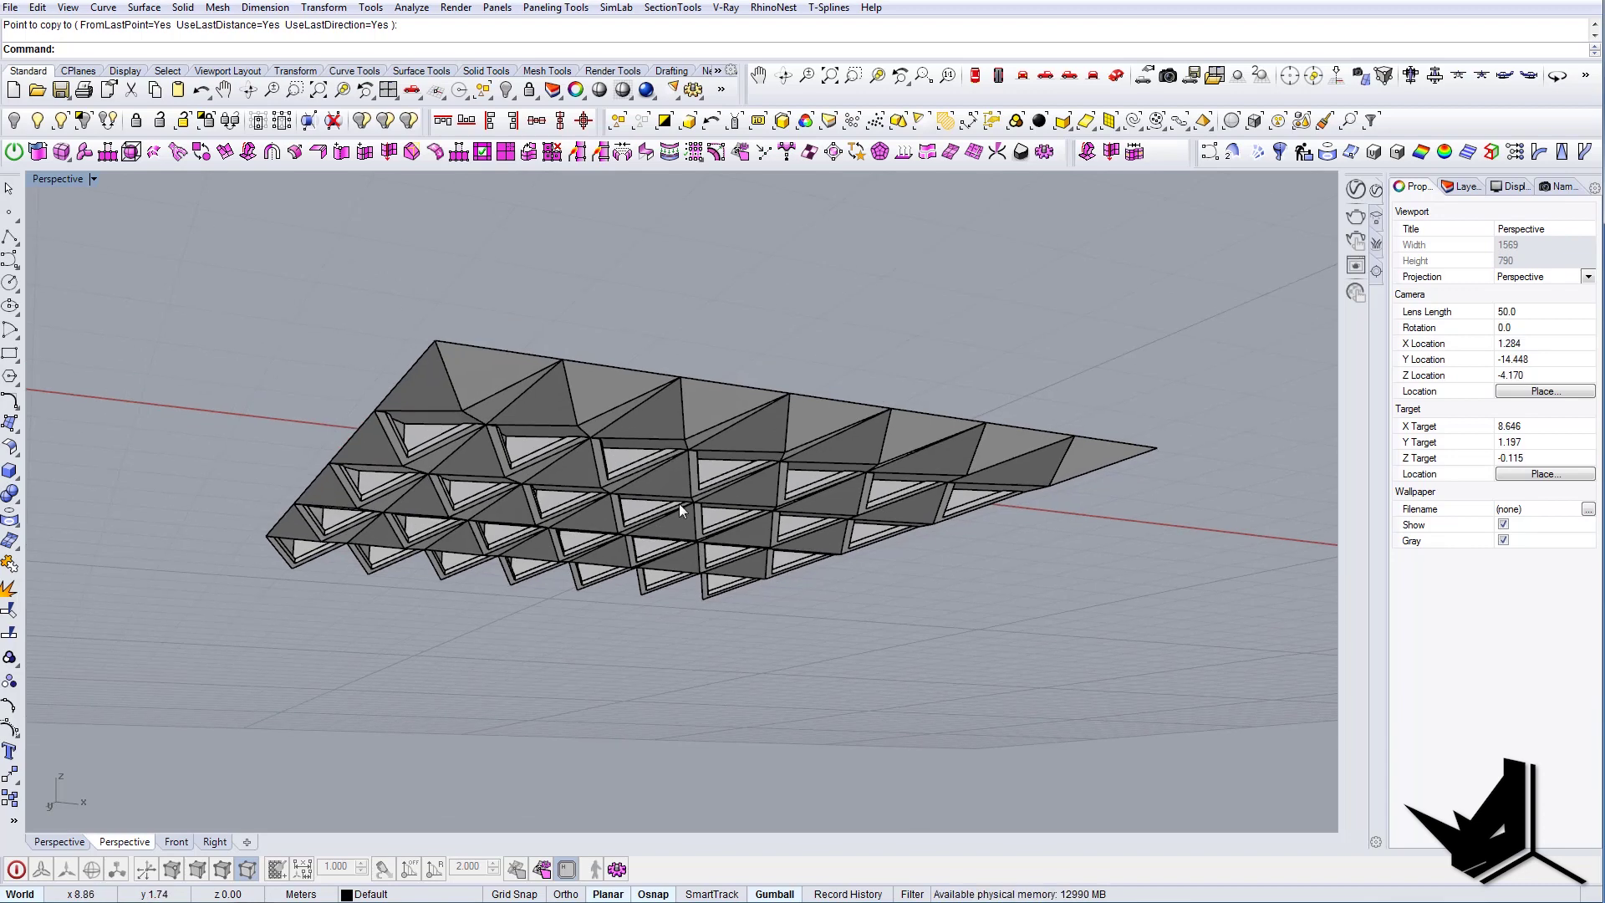
scroll(678, 503, "up", 2)
right_click_drag(679, 503, 696, 460)
right_click_drag(555, 430, 719, 549)
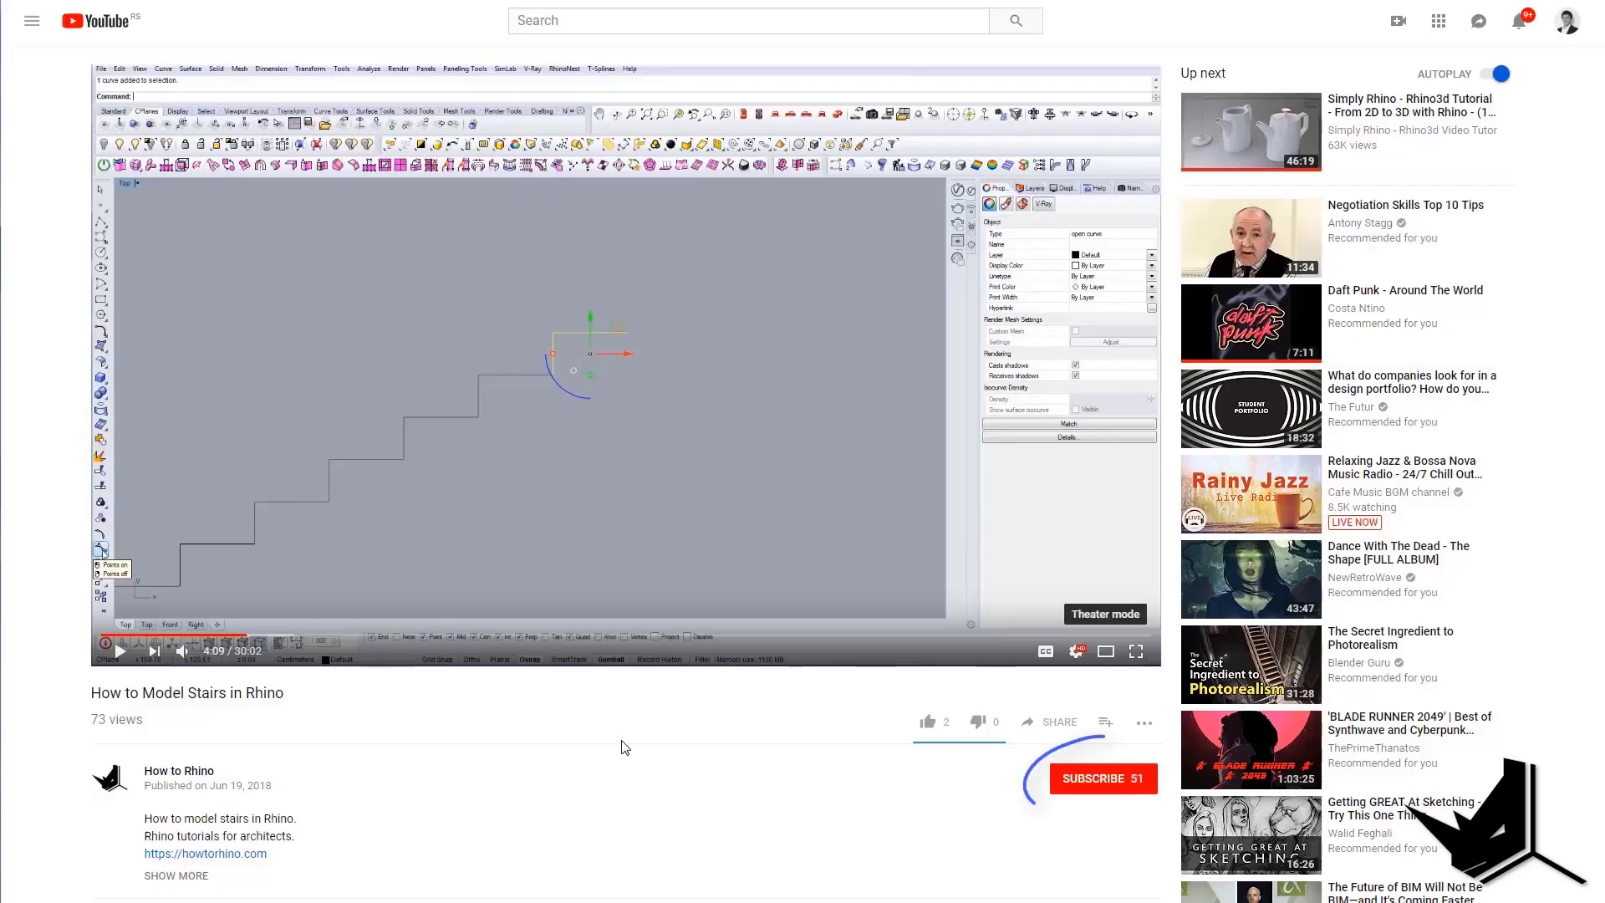
- Subscribe to the How to Rhino channel on the YouTube page of the video "How to Model Stairs in Rhino"
left_click(1120, 786)
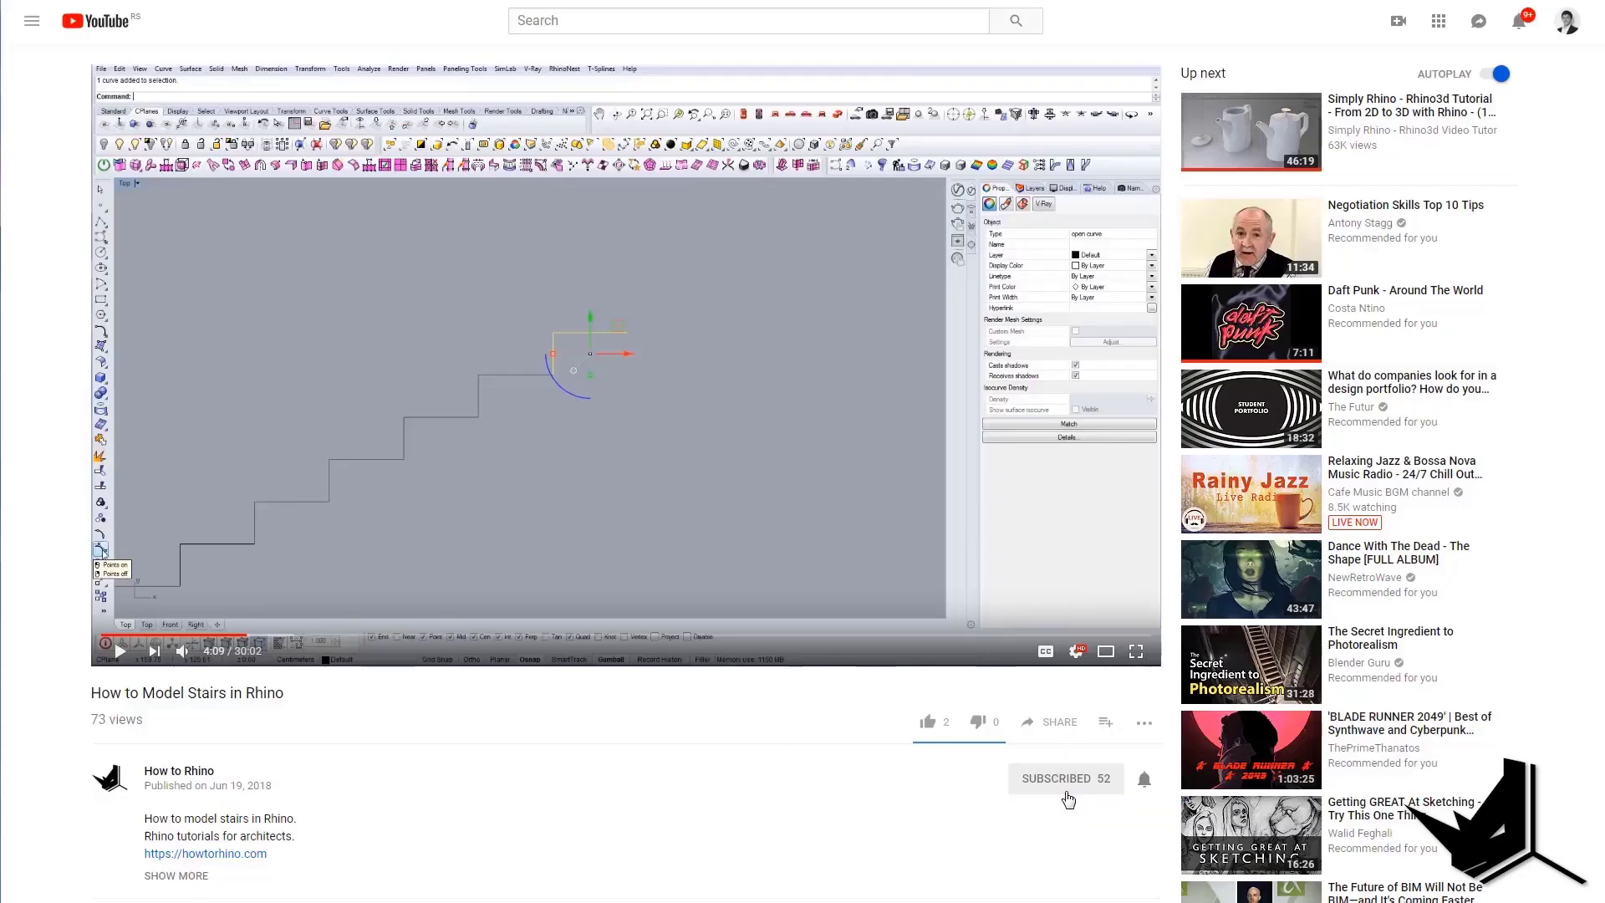